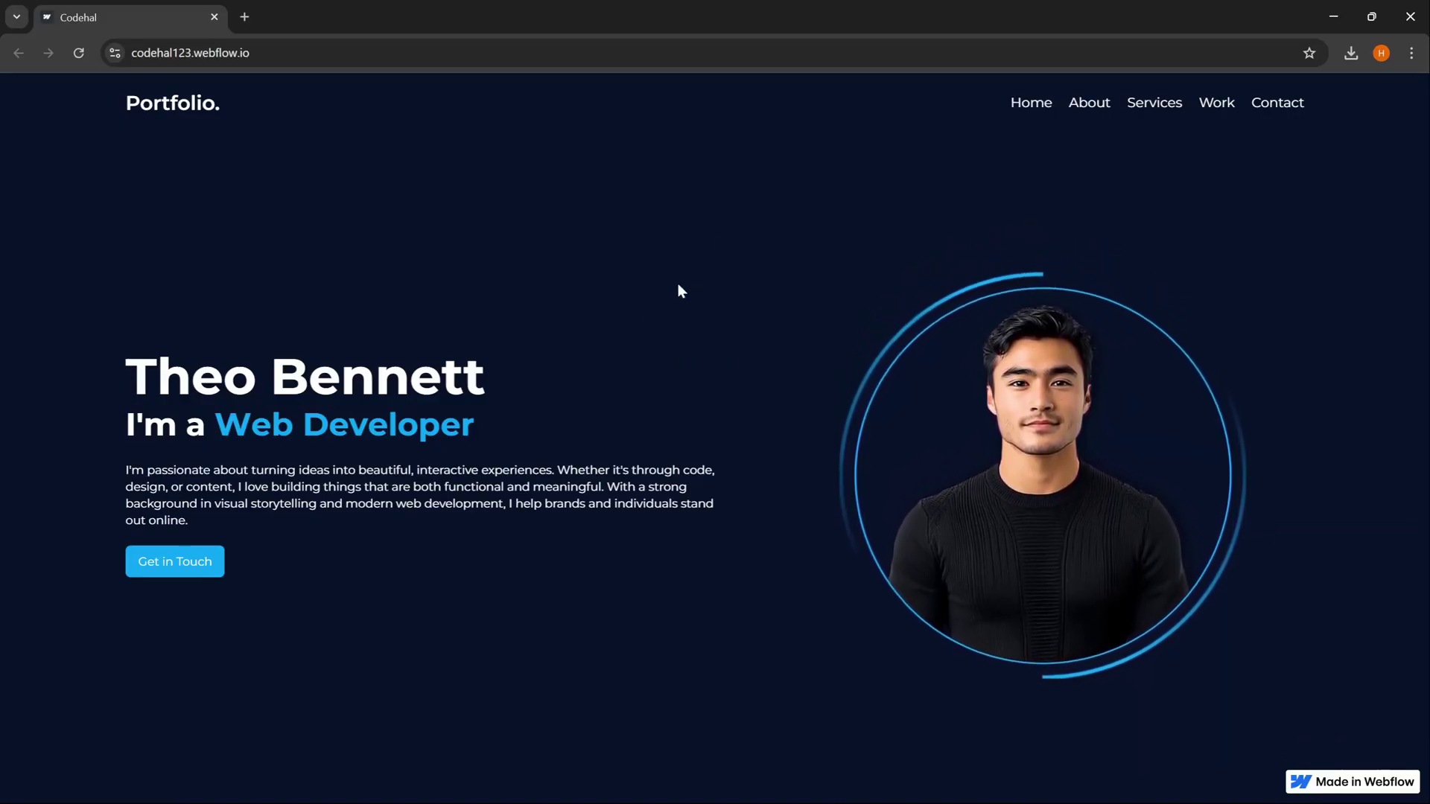
- Reload the page three times to watch the hero animations replay
key(ctrl+r)
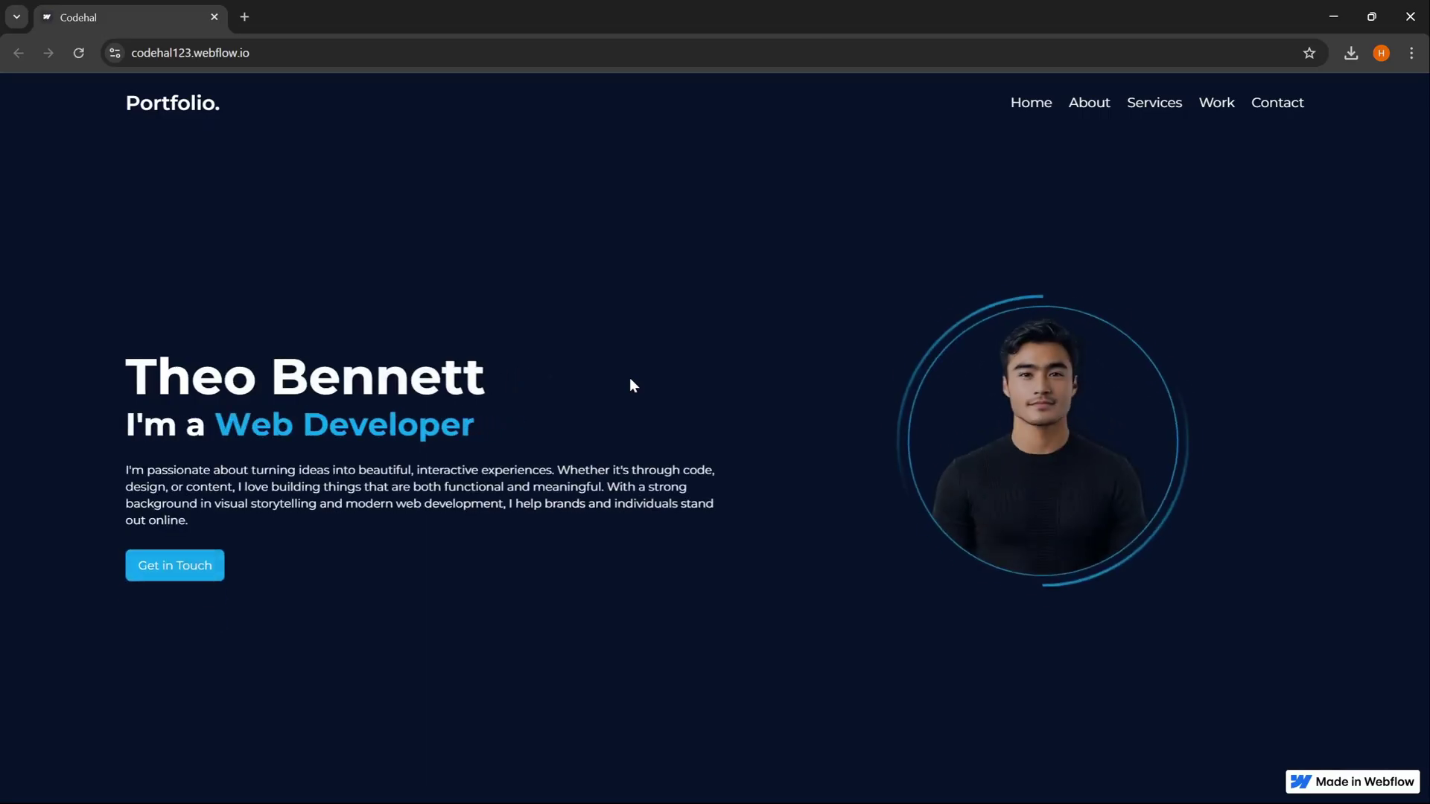
key(ctrl+r)
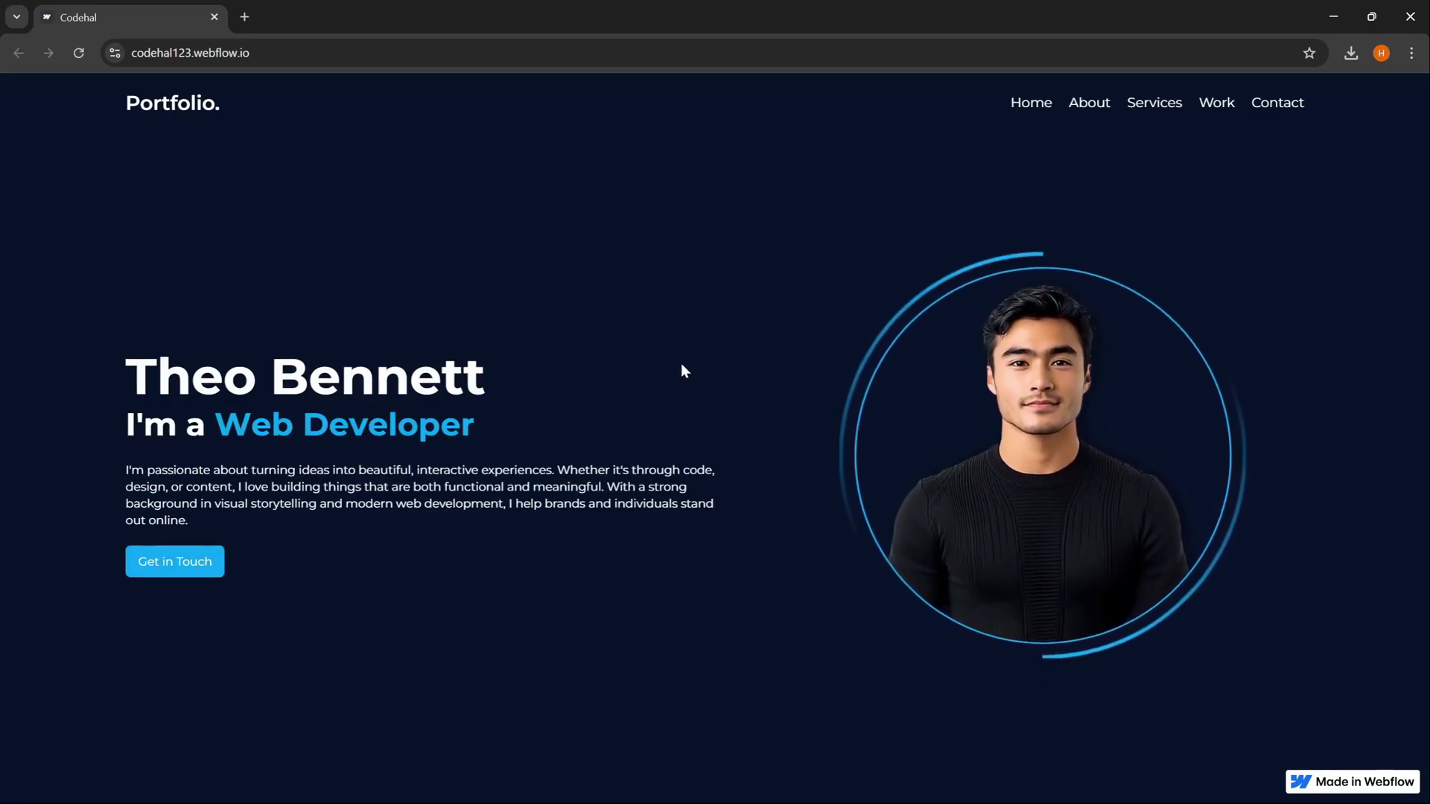
key(ctrl+r)
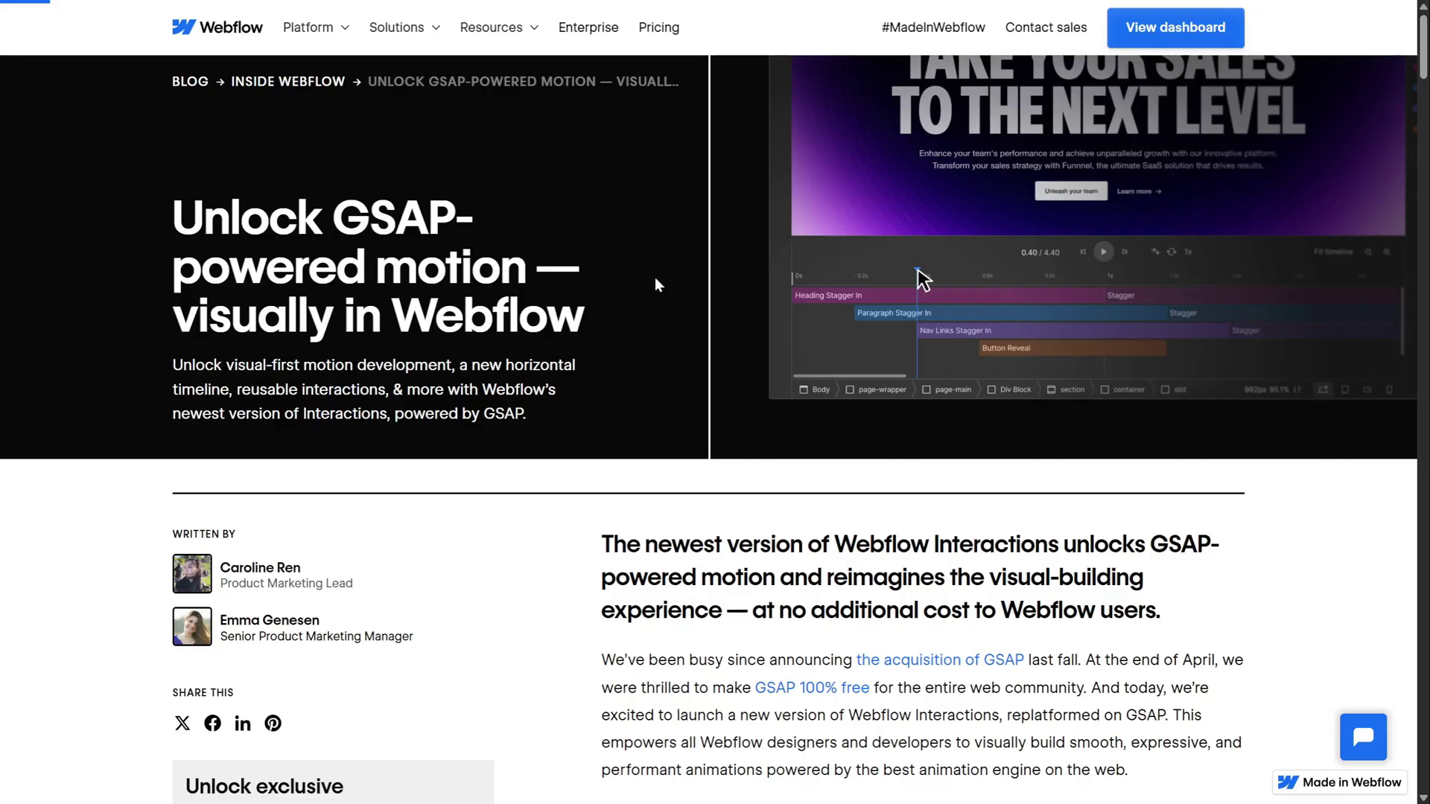
- Highlight 'GSAP' in the blog headline and scroll through the GSAP Interactions article
drag(333, 216, 455, 216)
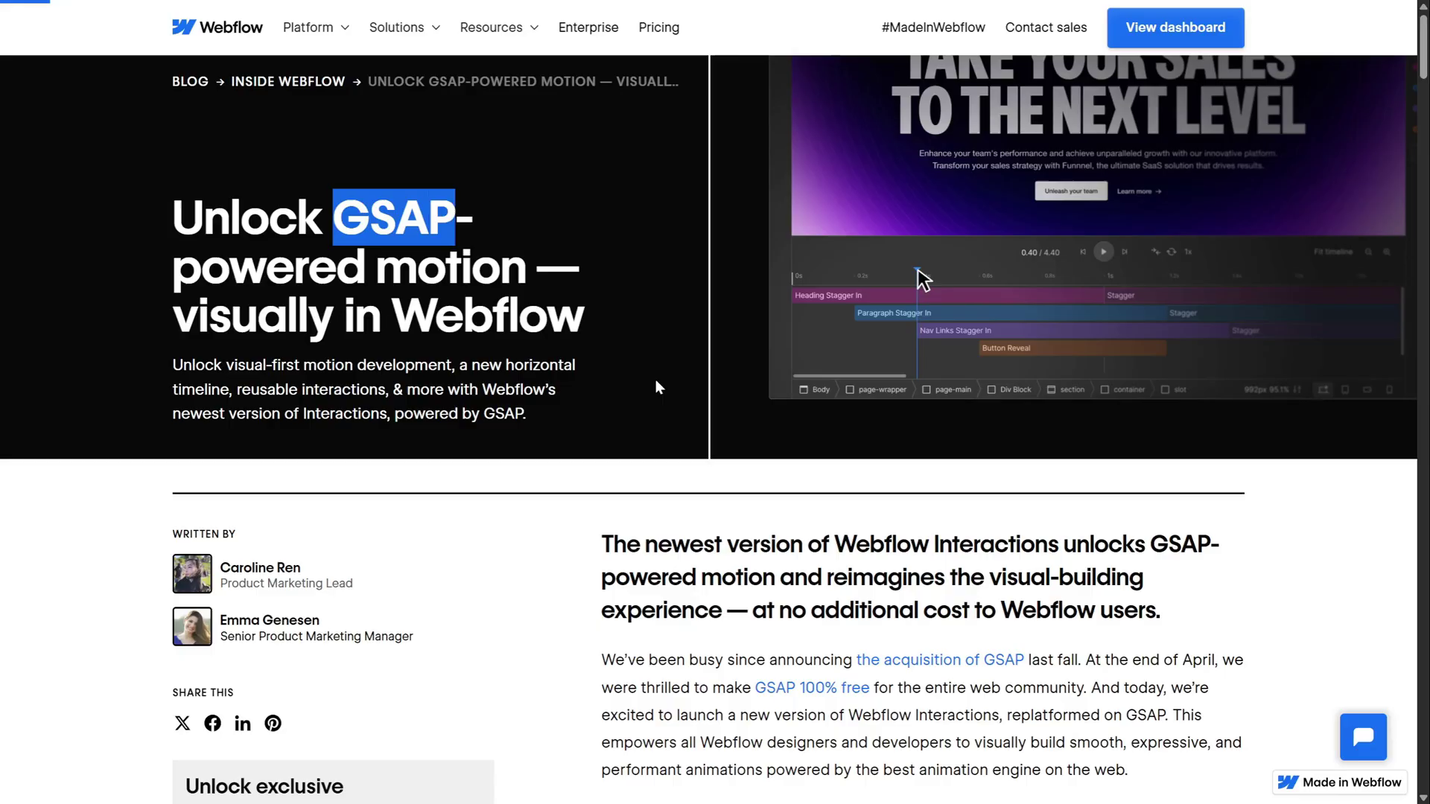
scroll(656, 378, down, 8)
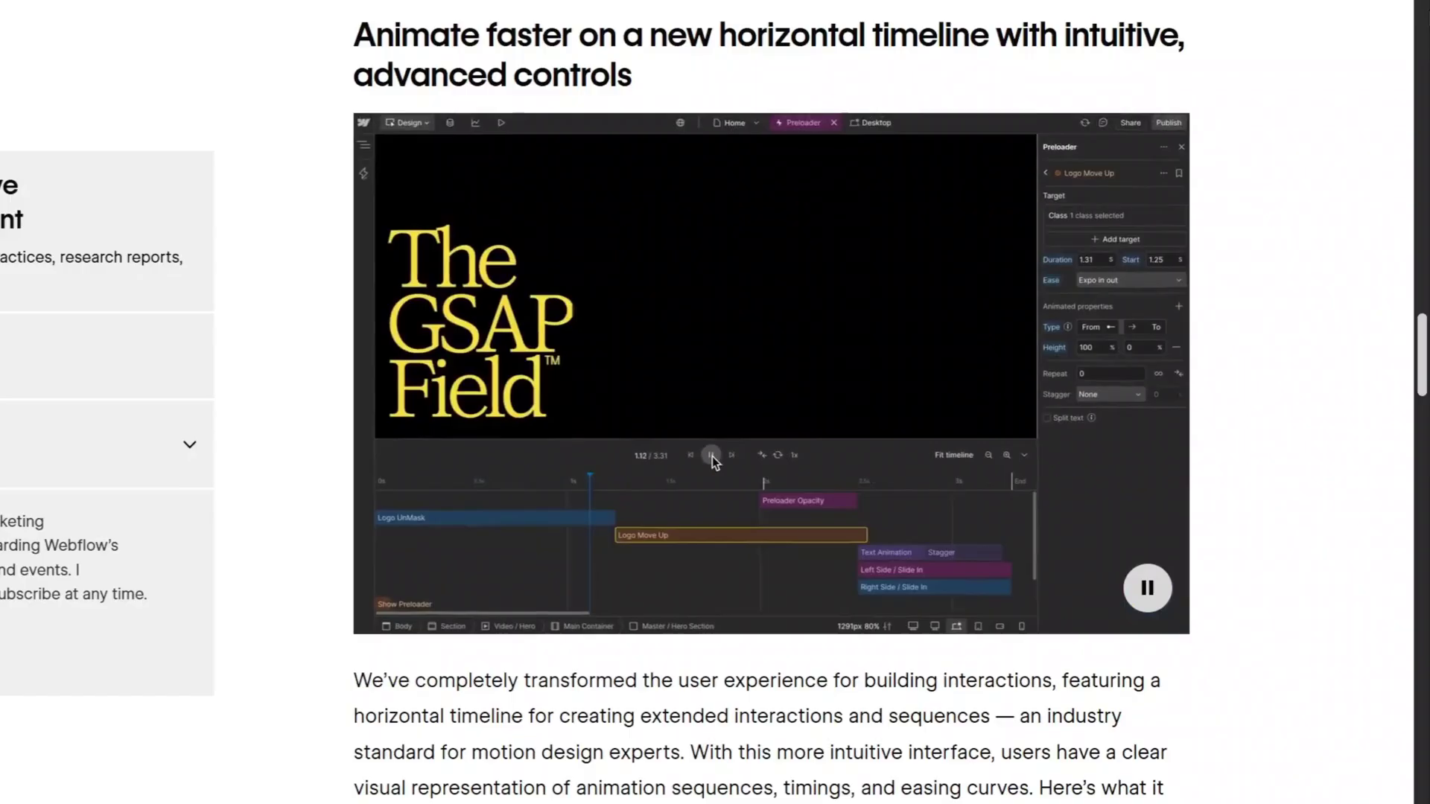
scroll(771, 373, down, 10)
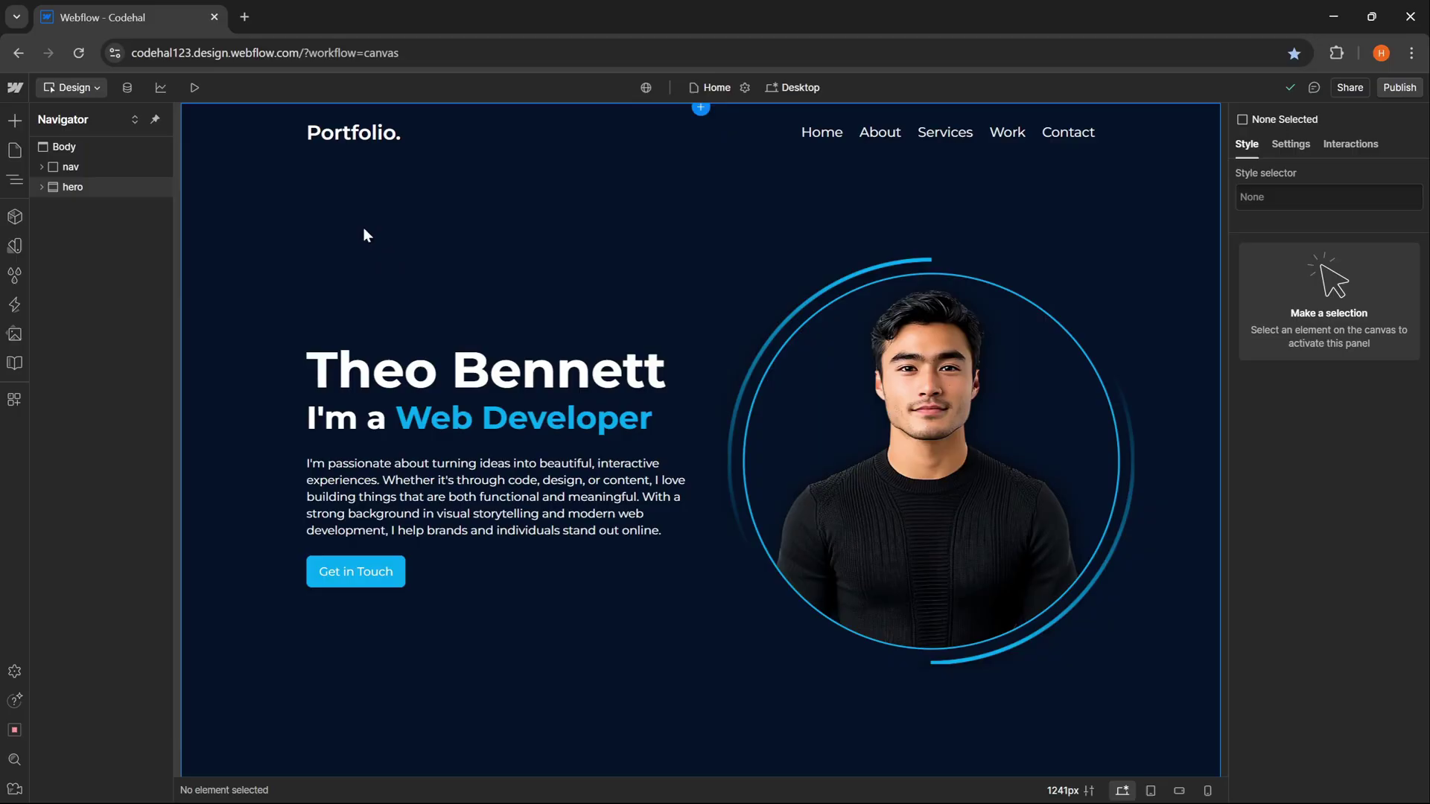
- Toggle Preview on and off, then show the interactions using the 'Interactions with GSAP (new)' version
click(194, 87)
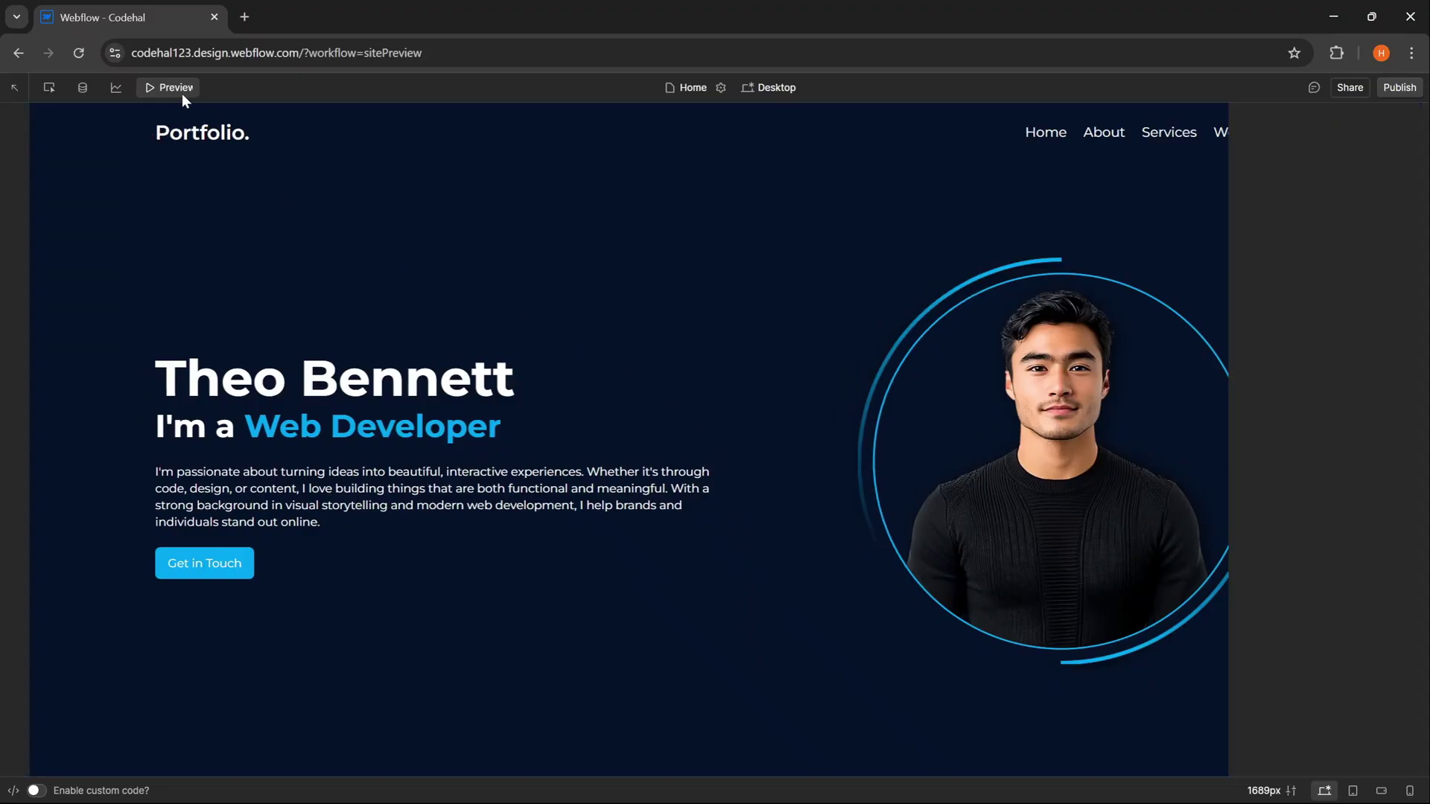
click(182, 93)
click(1347, 145)
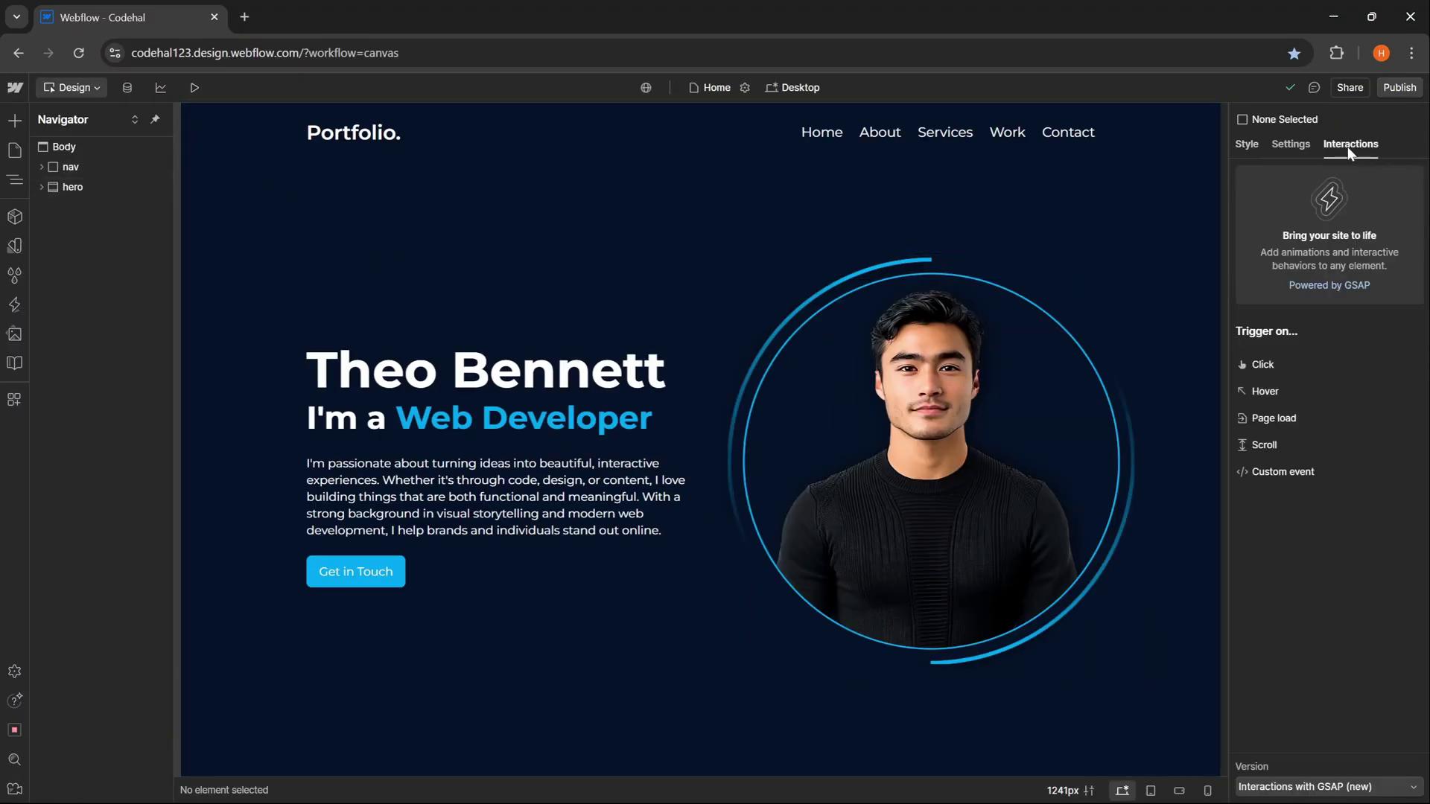
click(1311, 786)
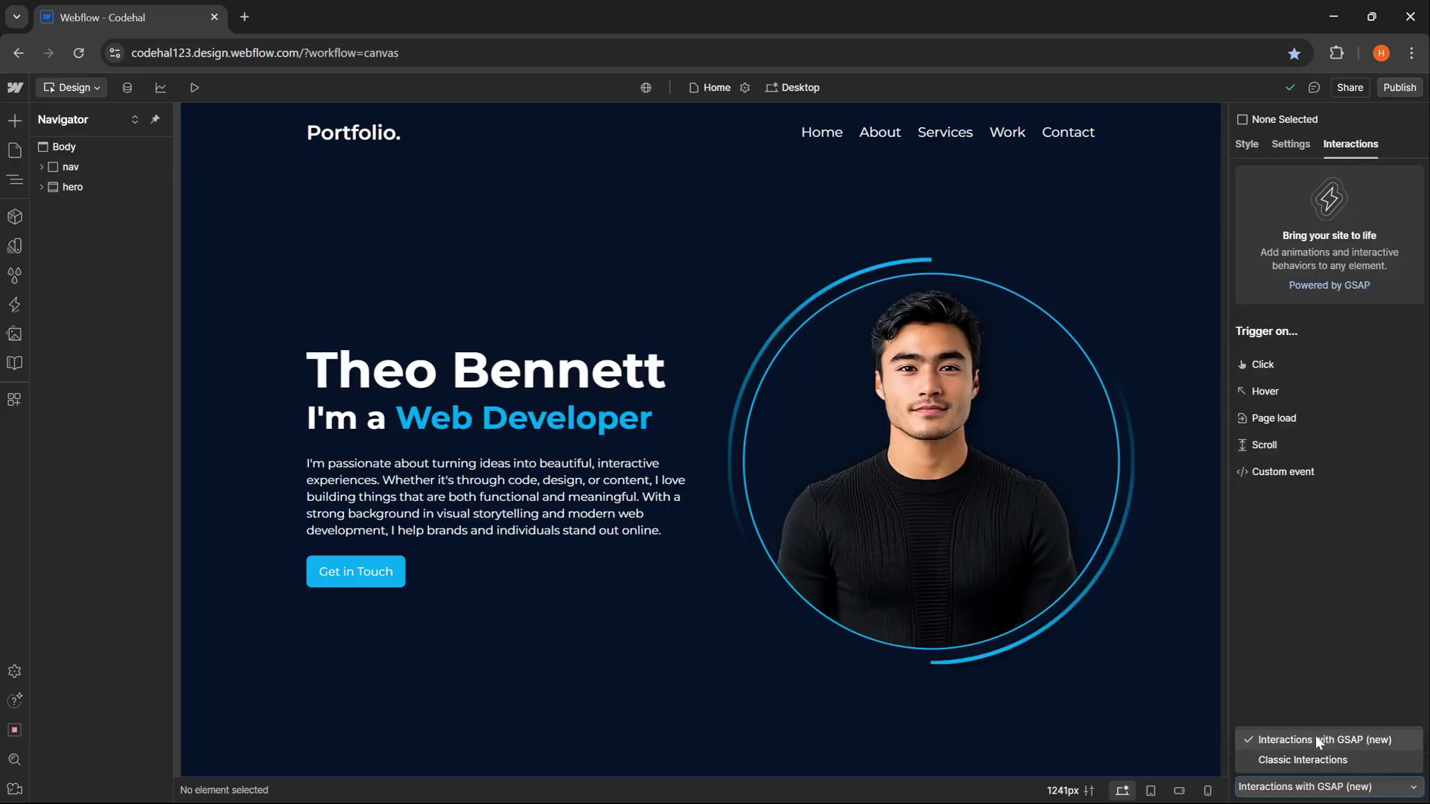
click(1401, 740)
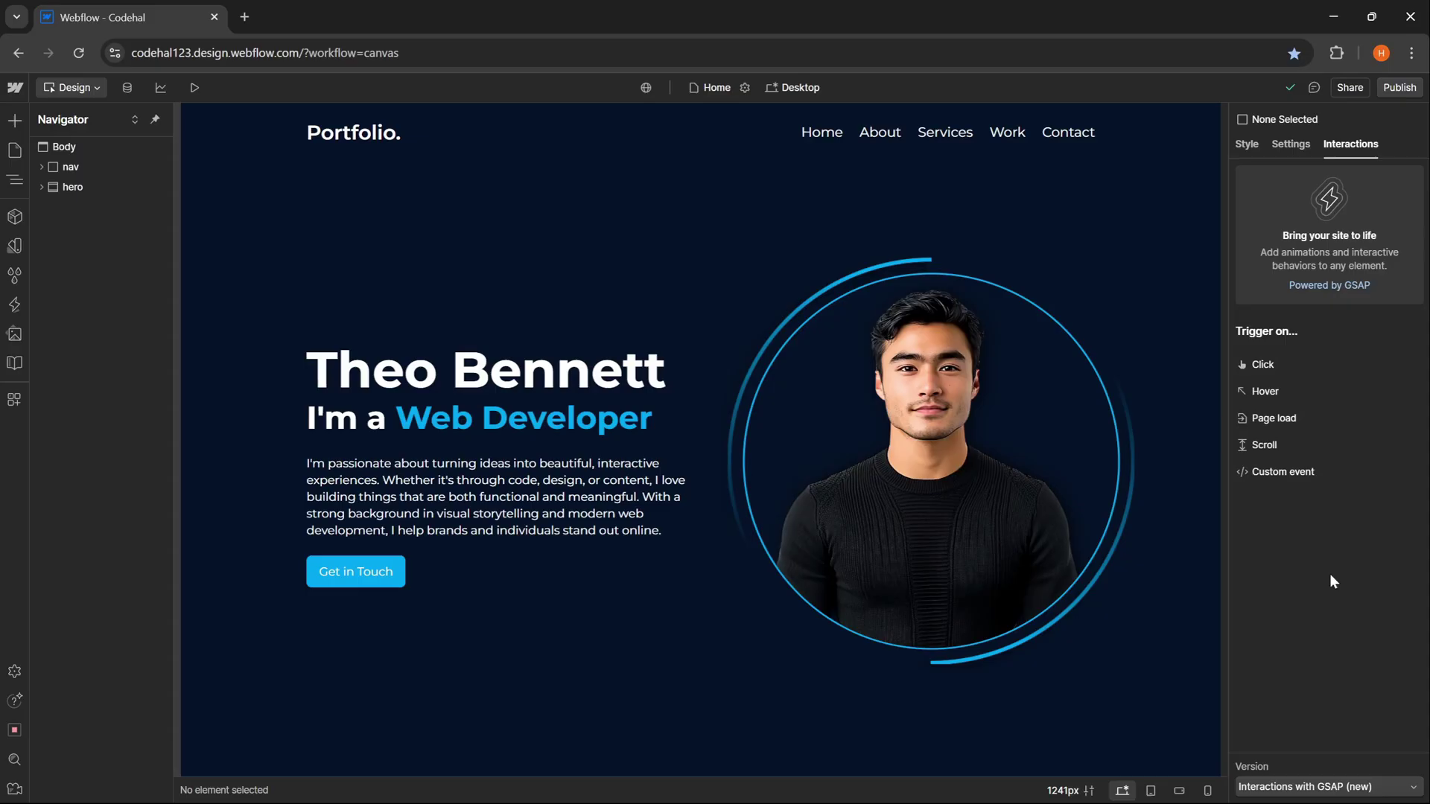
- Create a Page load interaction and add a Custom action from More actions
click(14, 305)
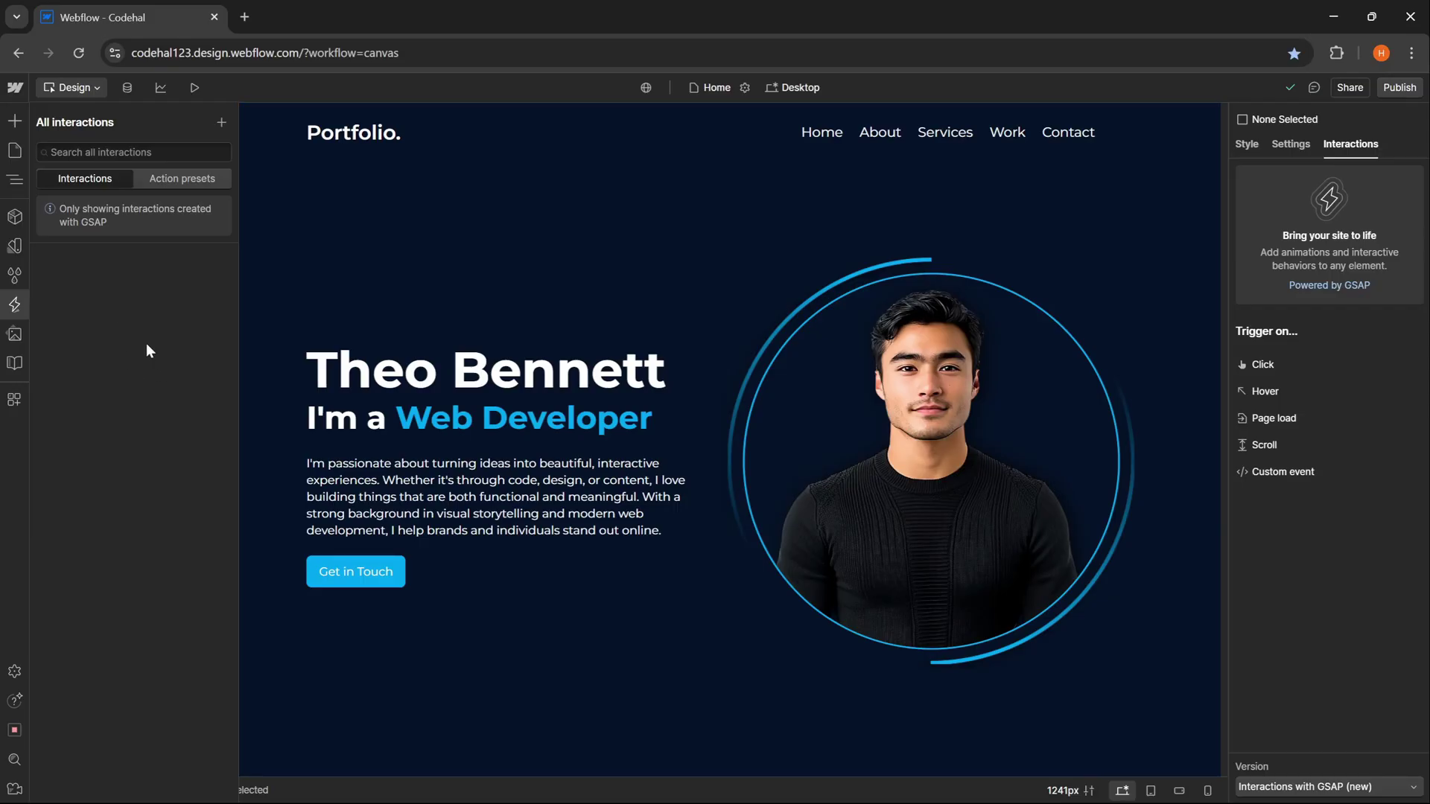
click(1291, 428)
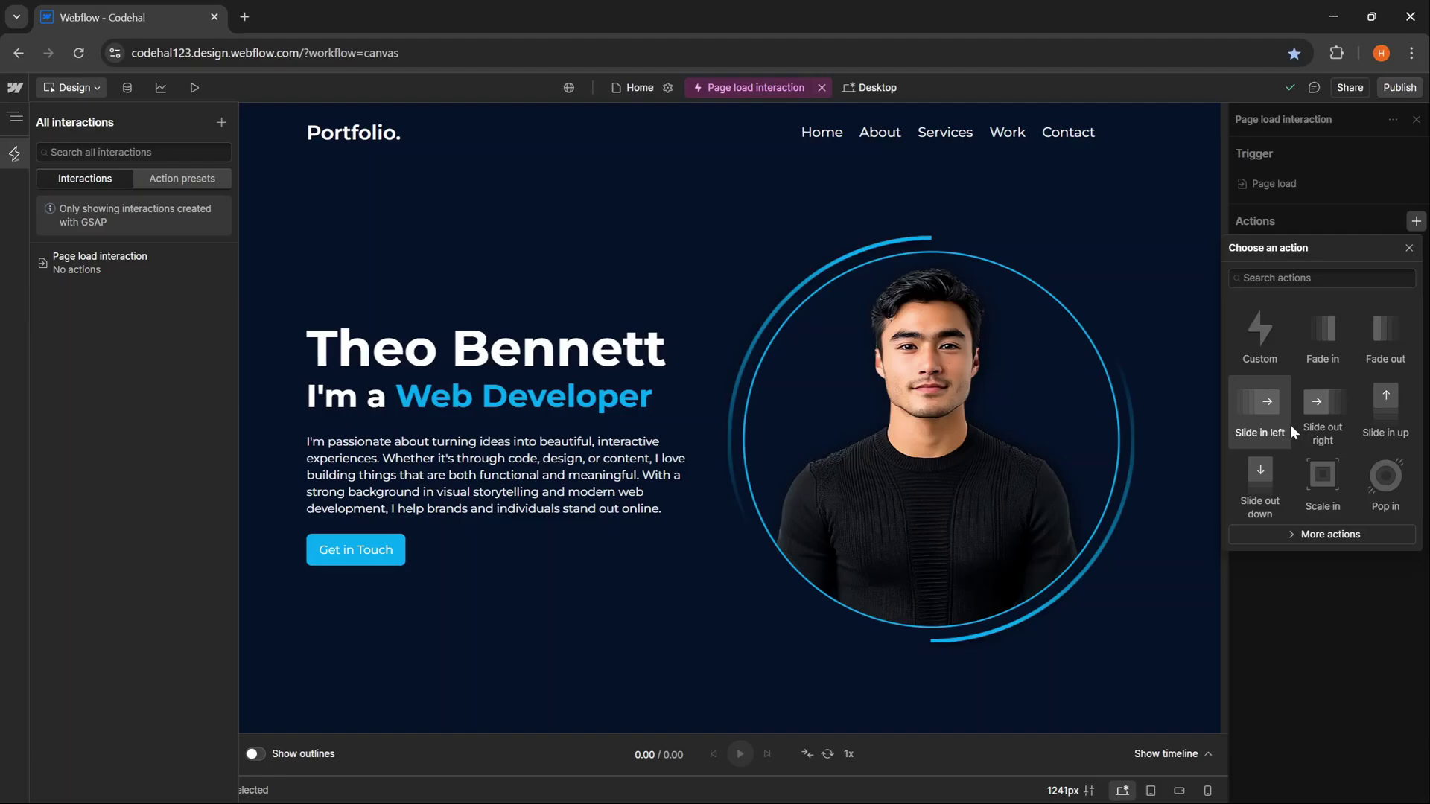
click(1331, 534)
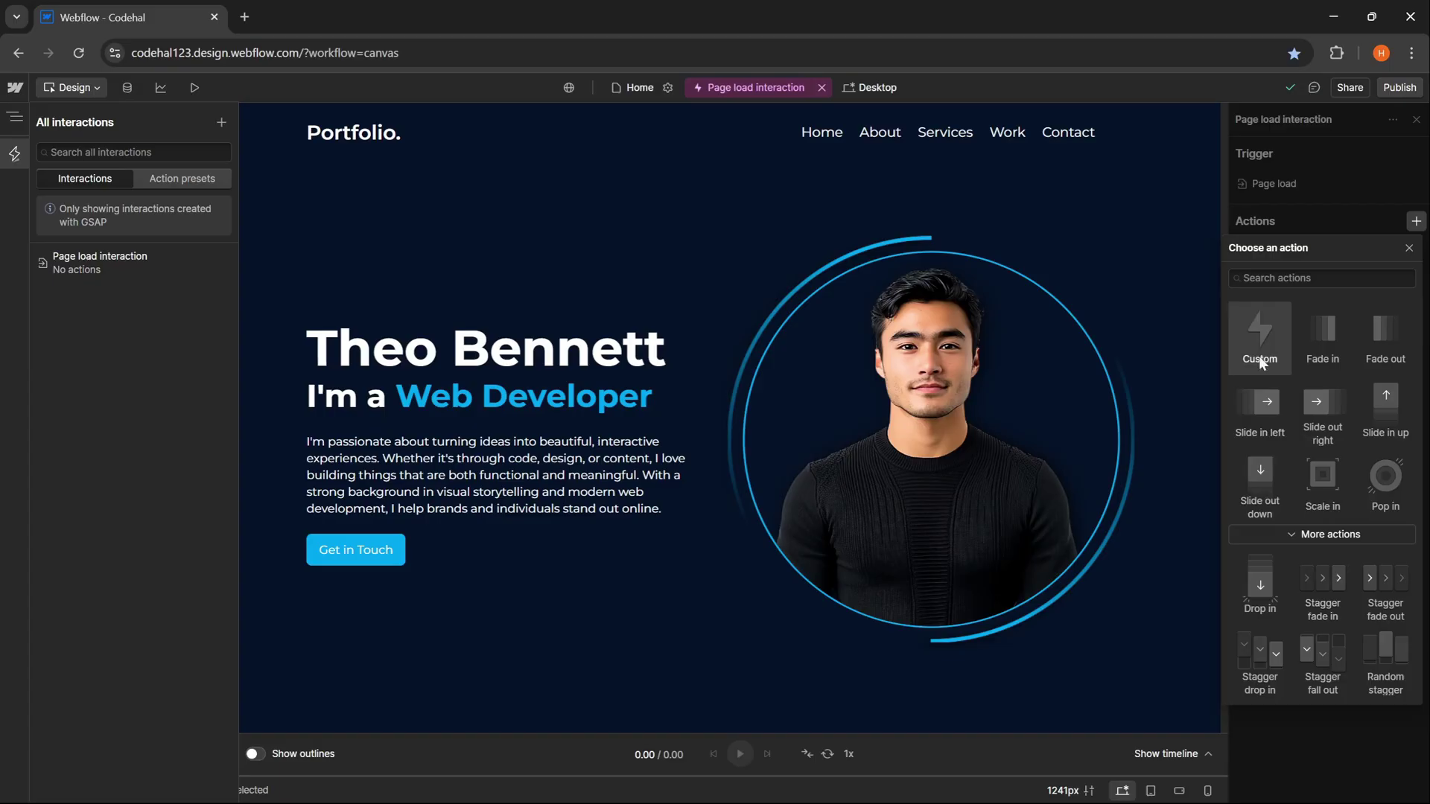
click(1276, 341)
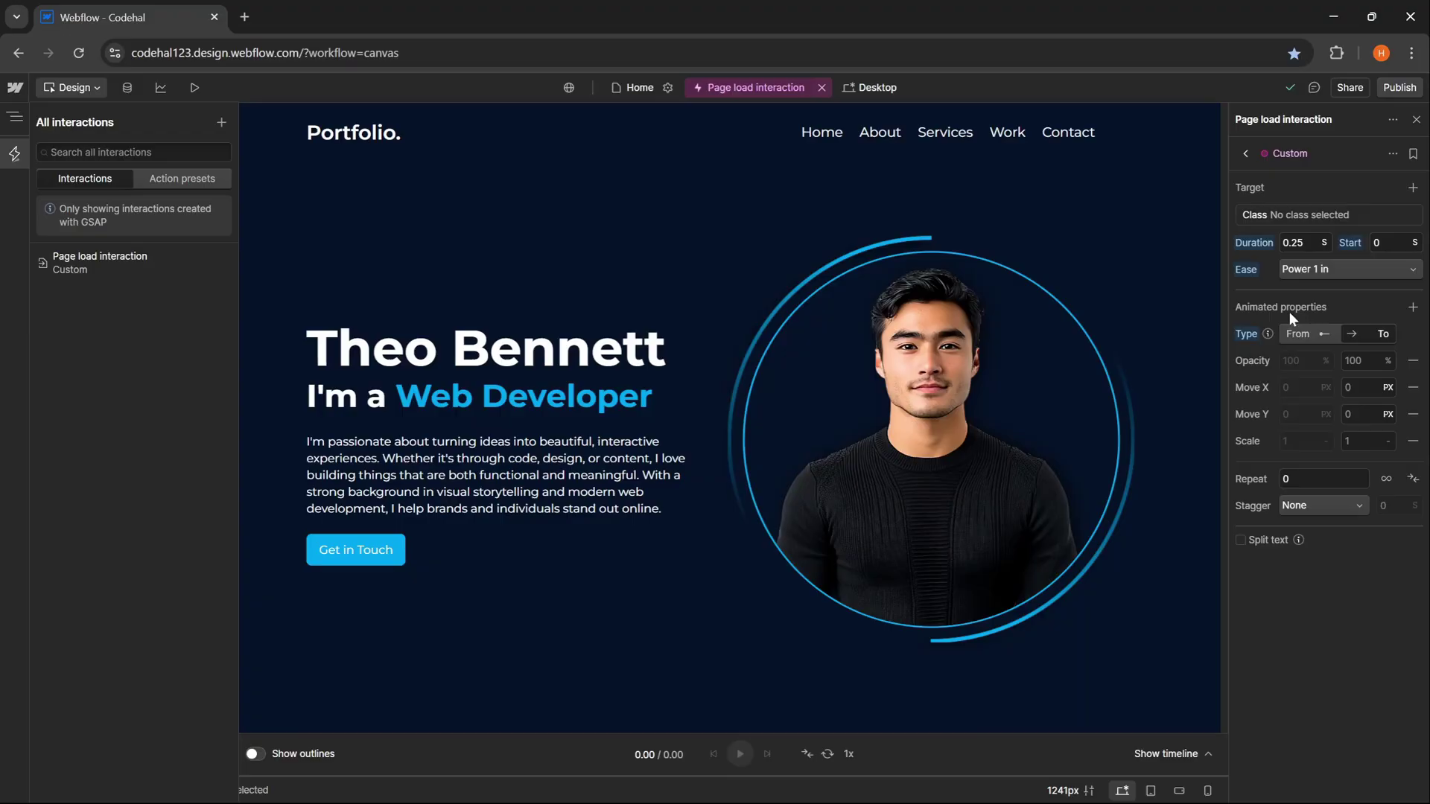
- Target the Custom action at the hero-heading class, scoped to all matching elements
click(1303, 214)
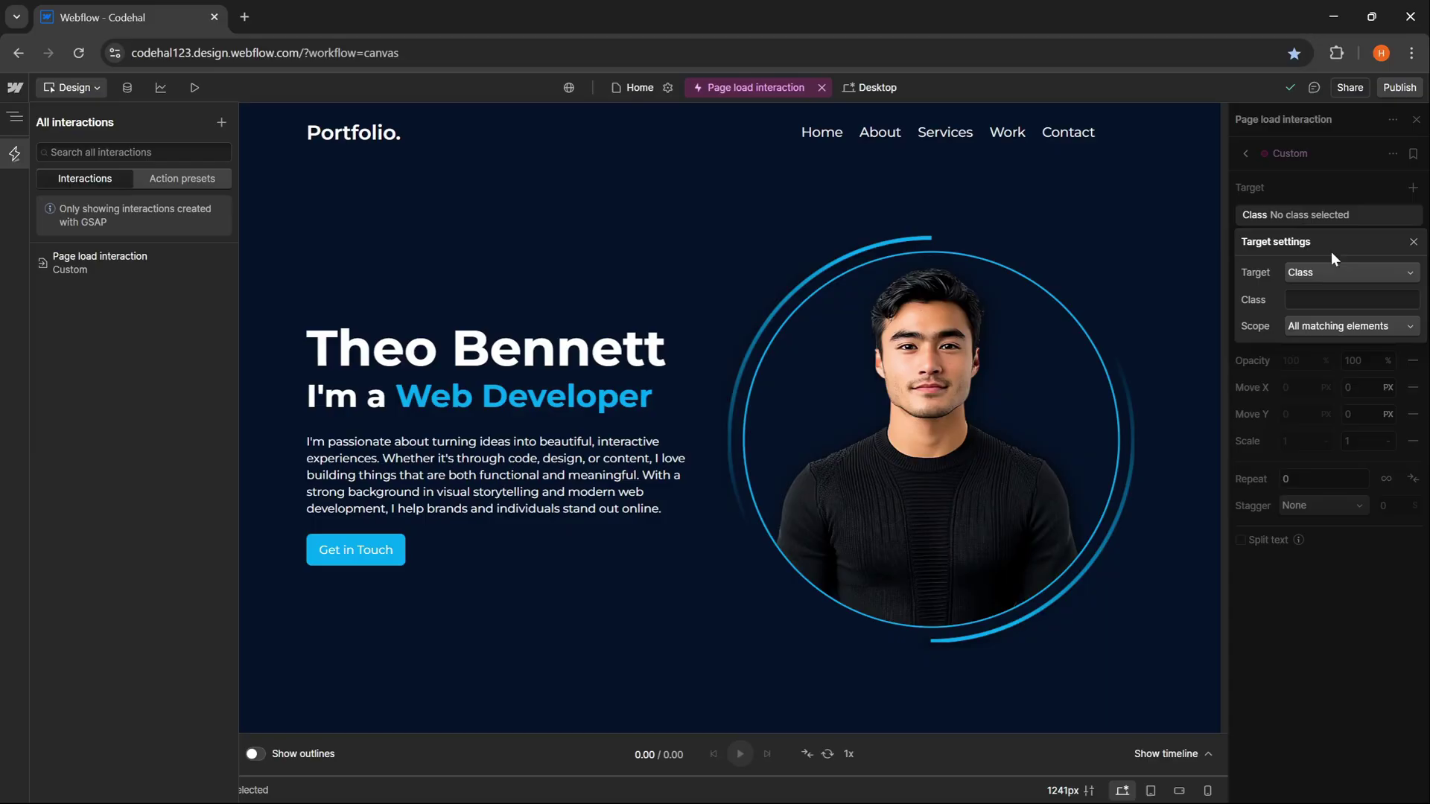
click(1324, 271)
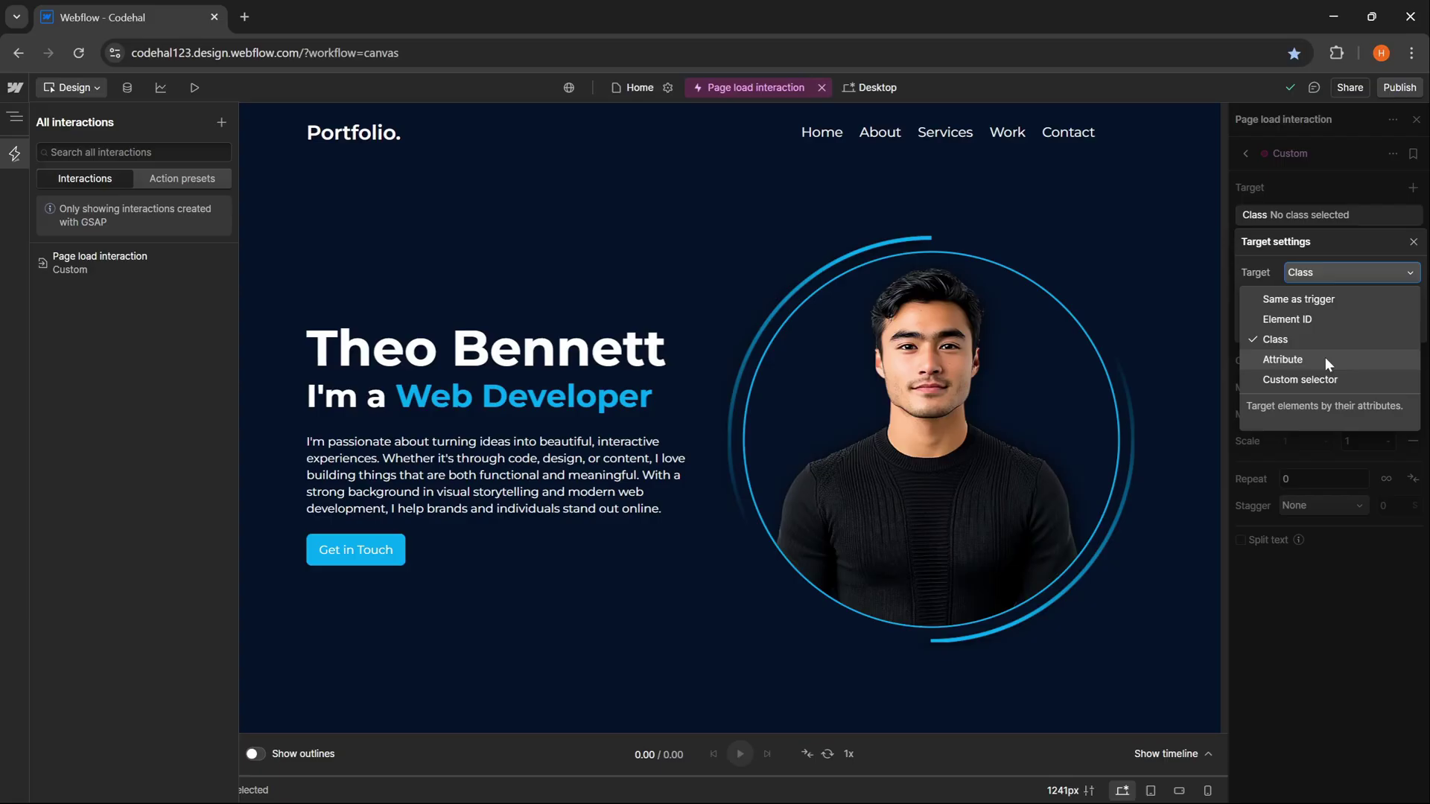
click(1342, 381)
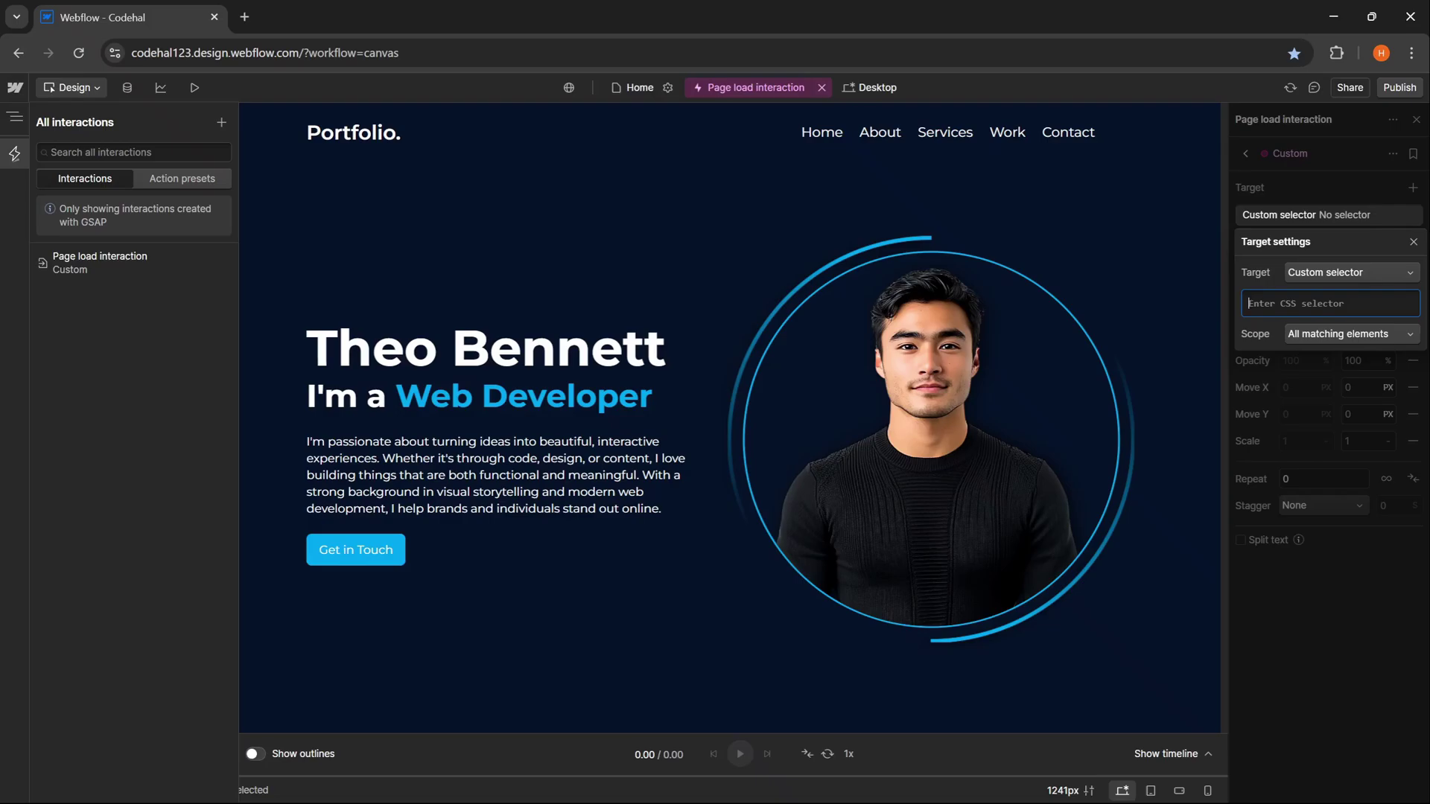
click(1325, 274)
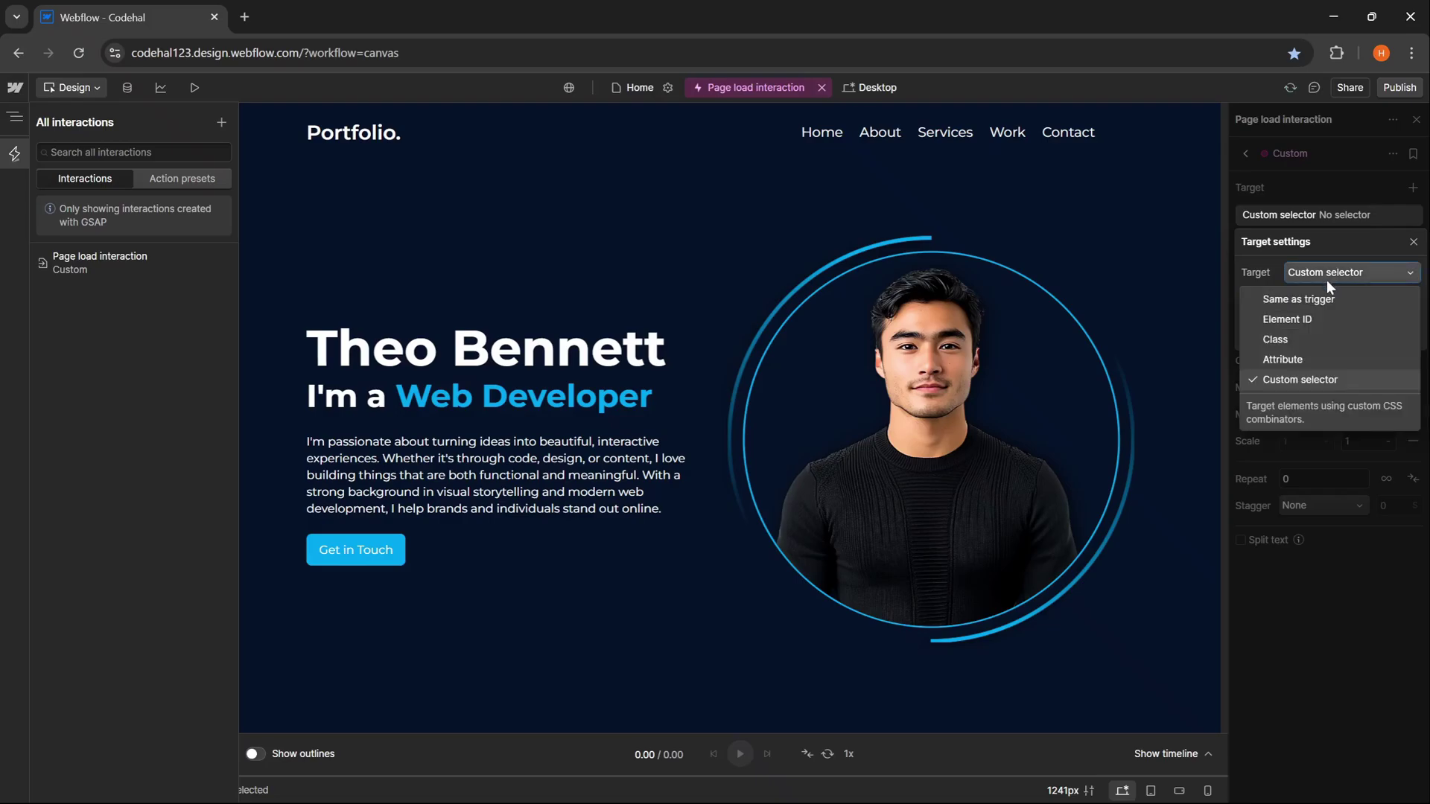
click(1298, 339)
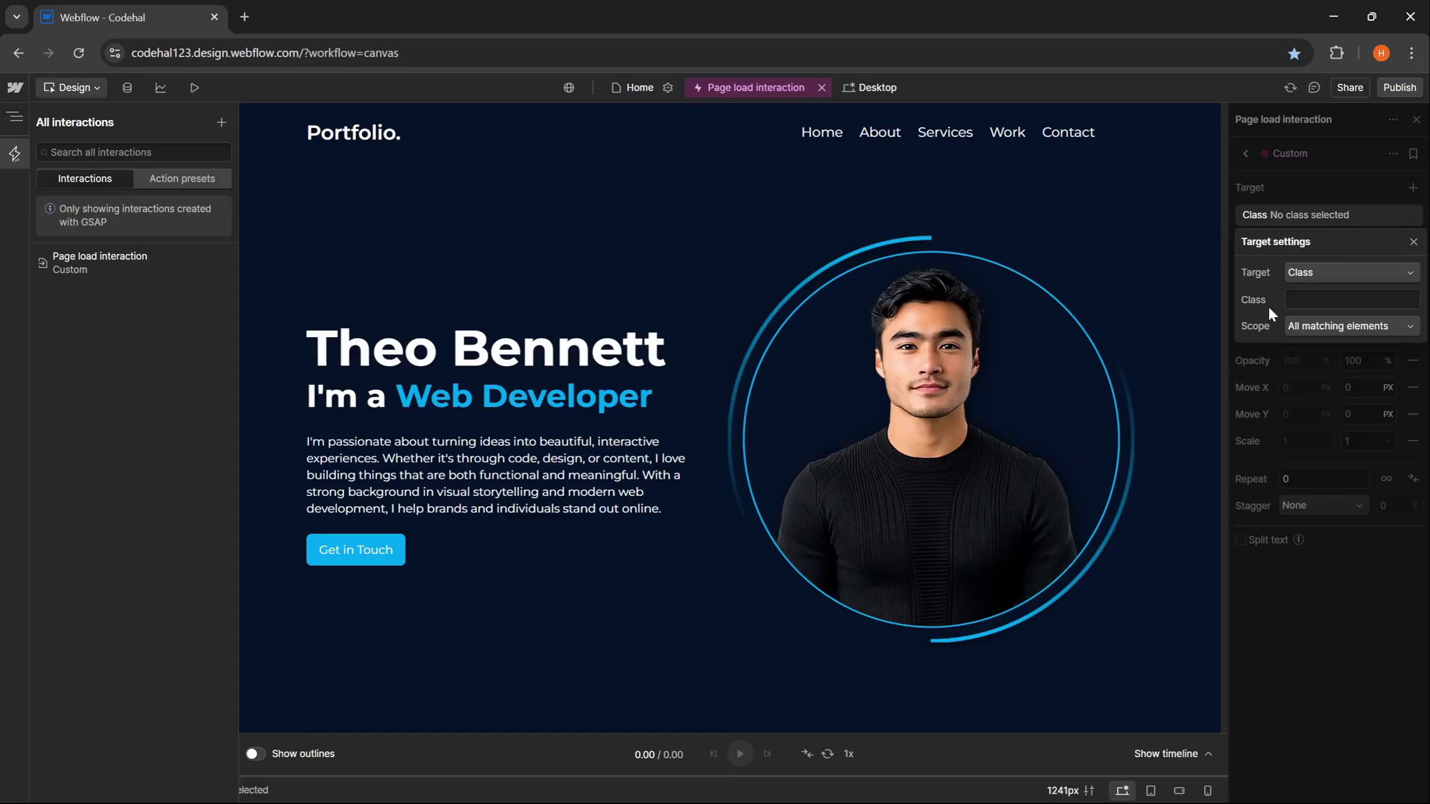
click(1298, 300)
text(hero-he)
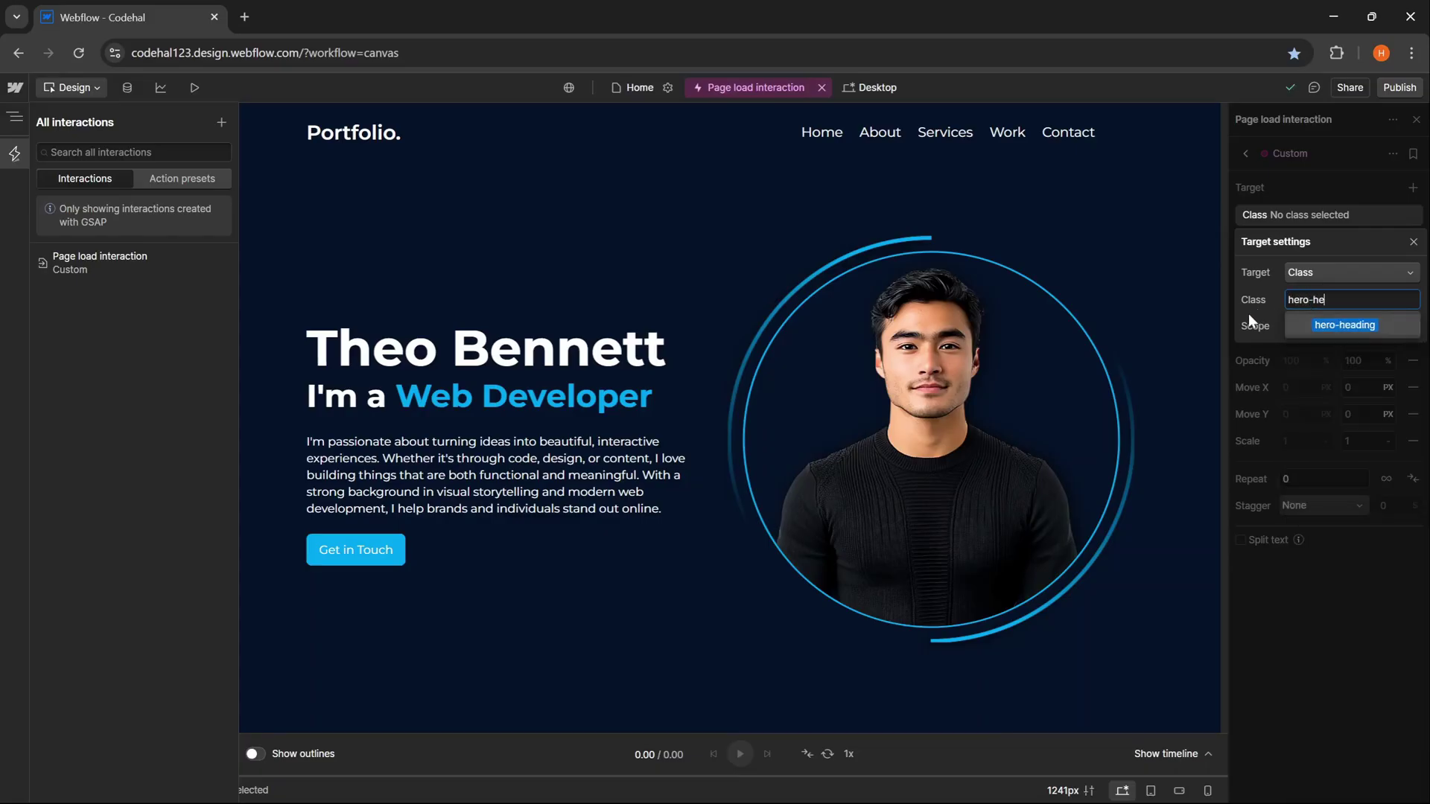
click(1330, 328)
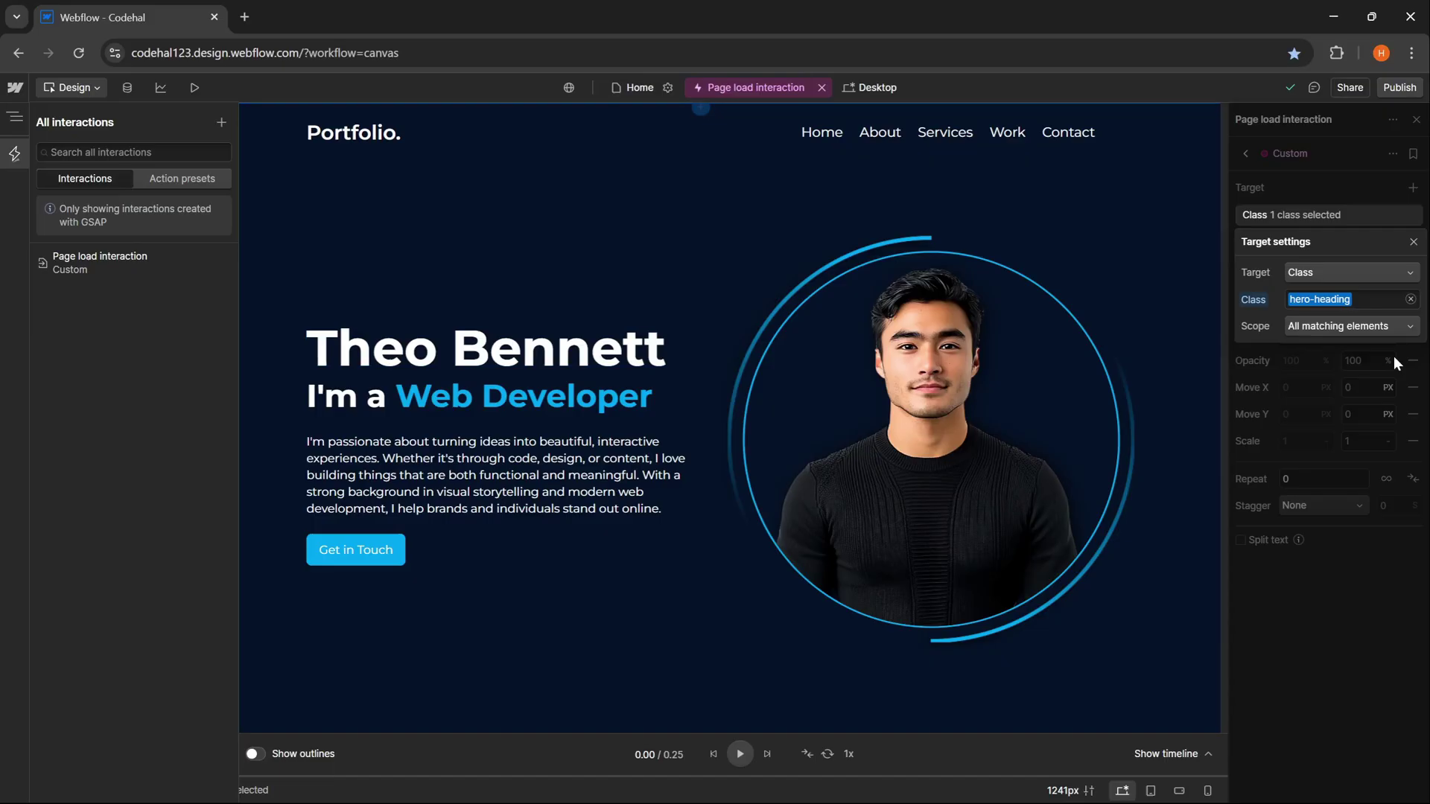
click(1307, 328)
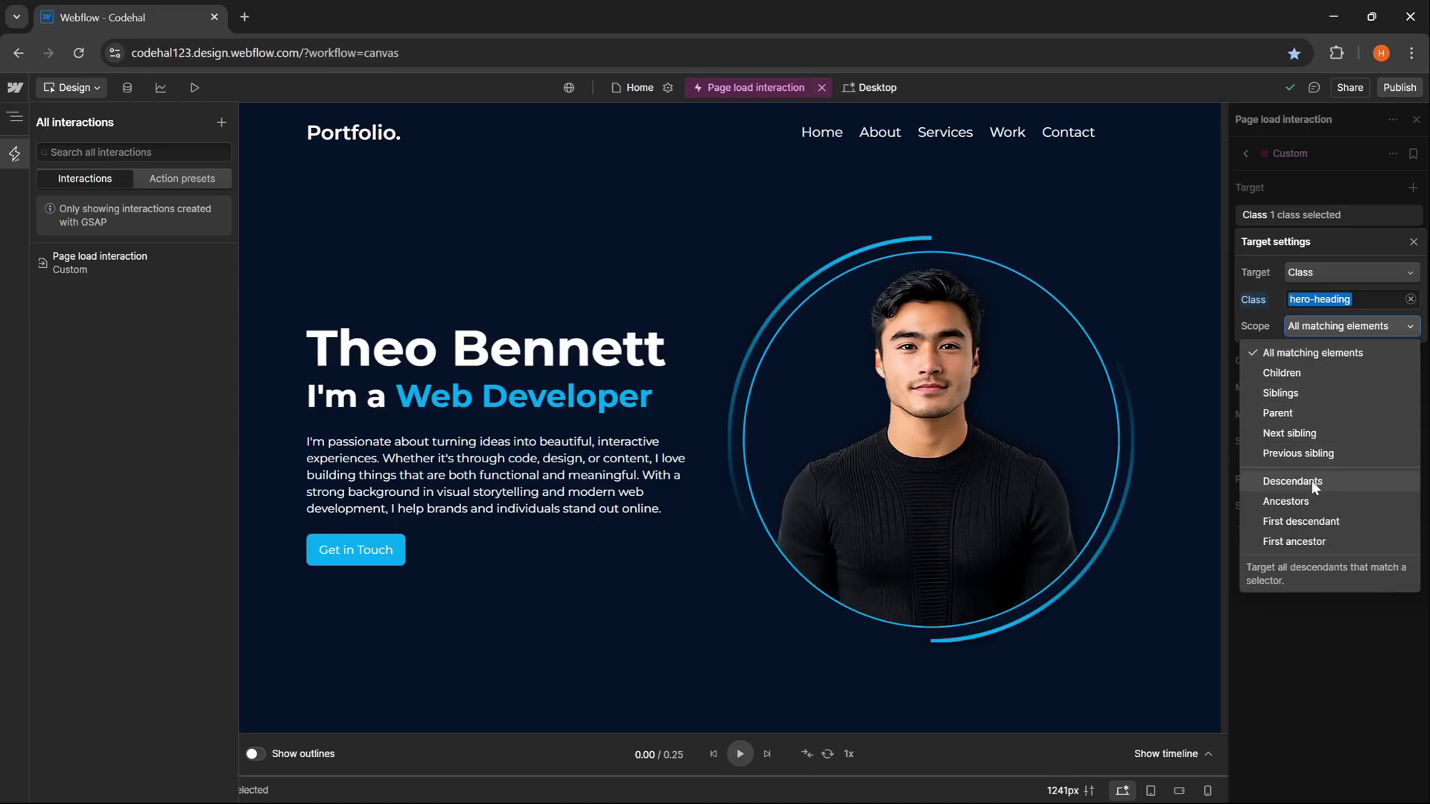
click(1265, 312)
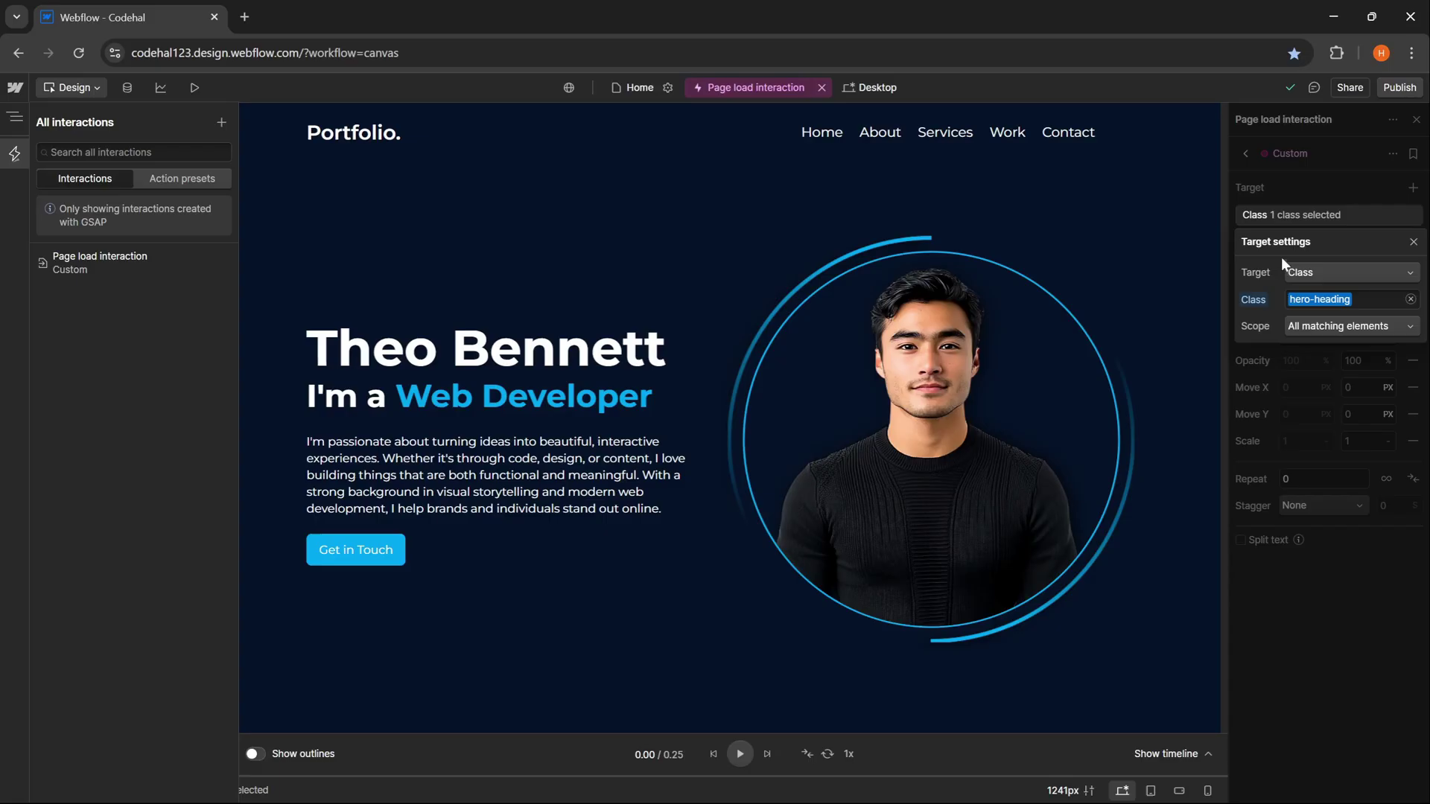
click(1267, 213)
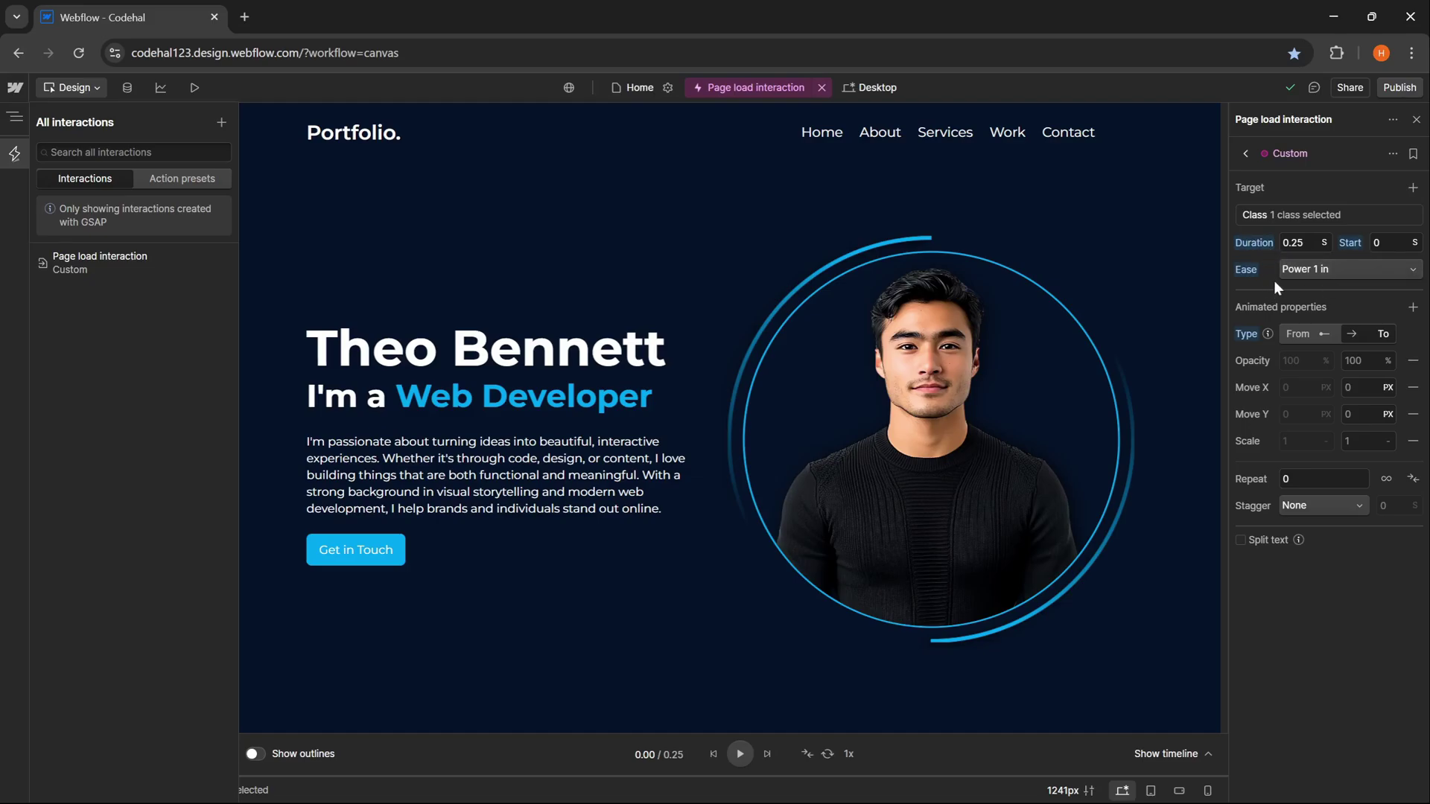
- Browse the easing curves and keep Power 1 in as the easing
click(1312, 272)
scroll(1332, 355, down, 3)
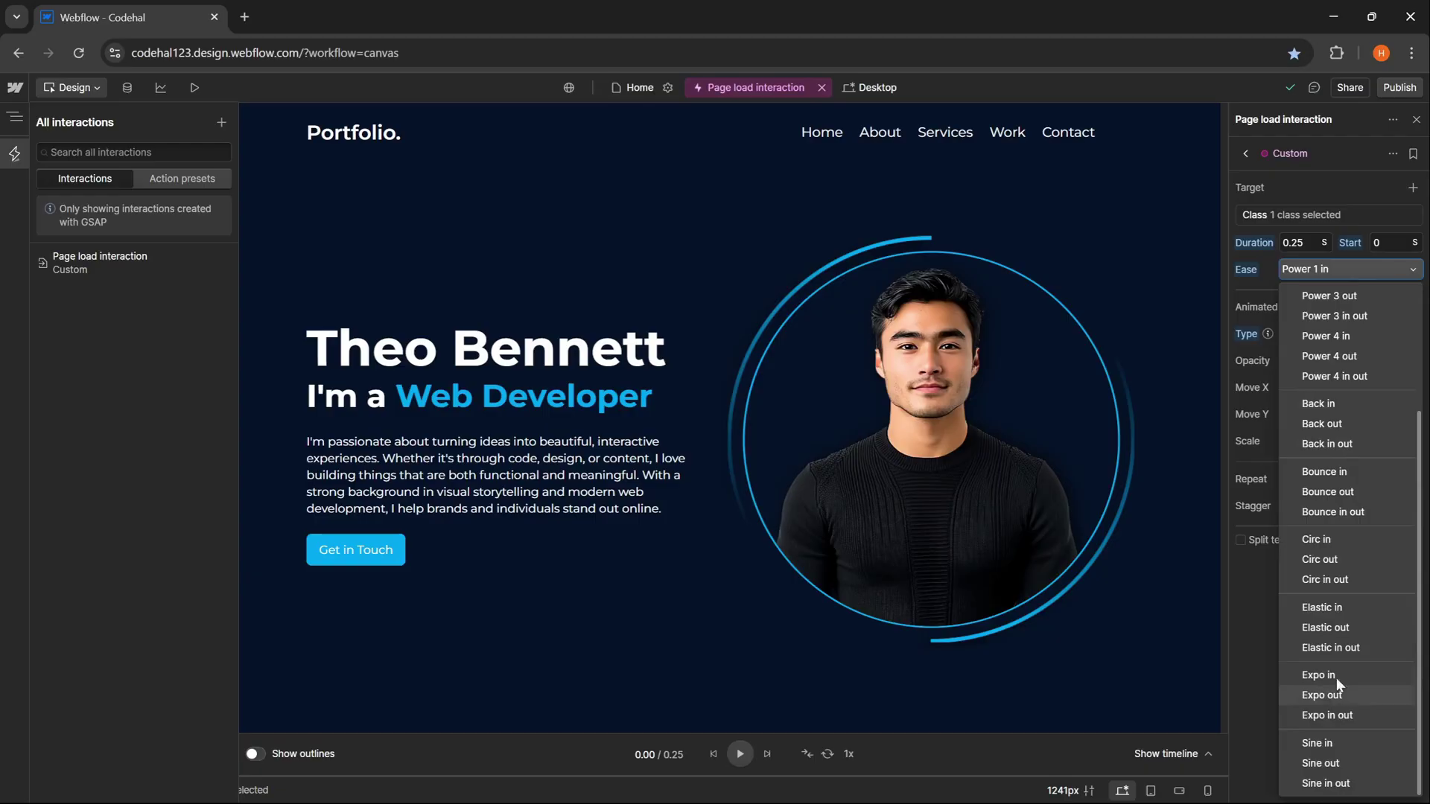
scroll(1334, 603, up, 3)
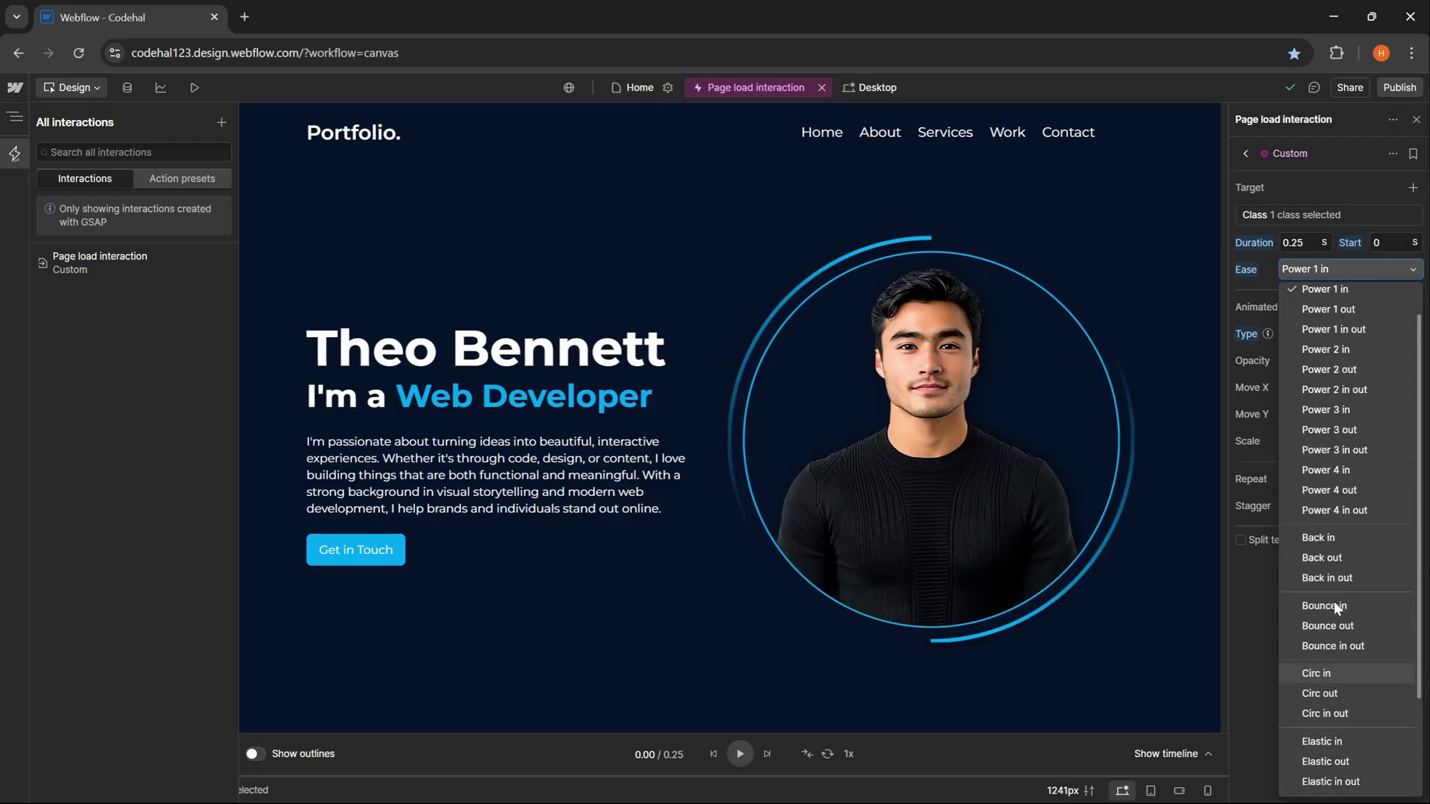
click(1242, 292)
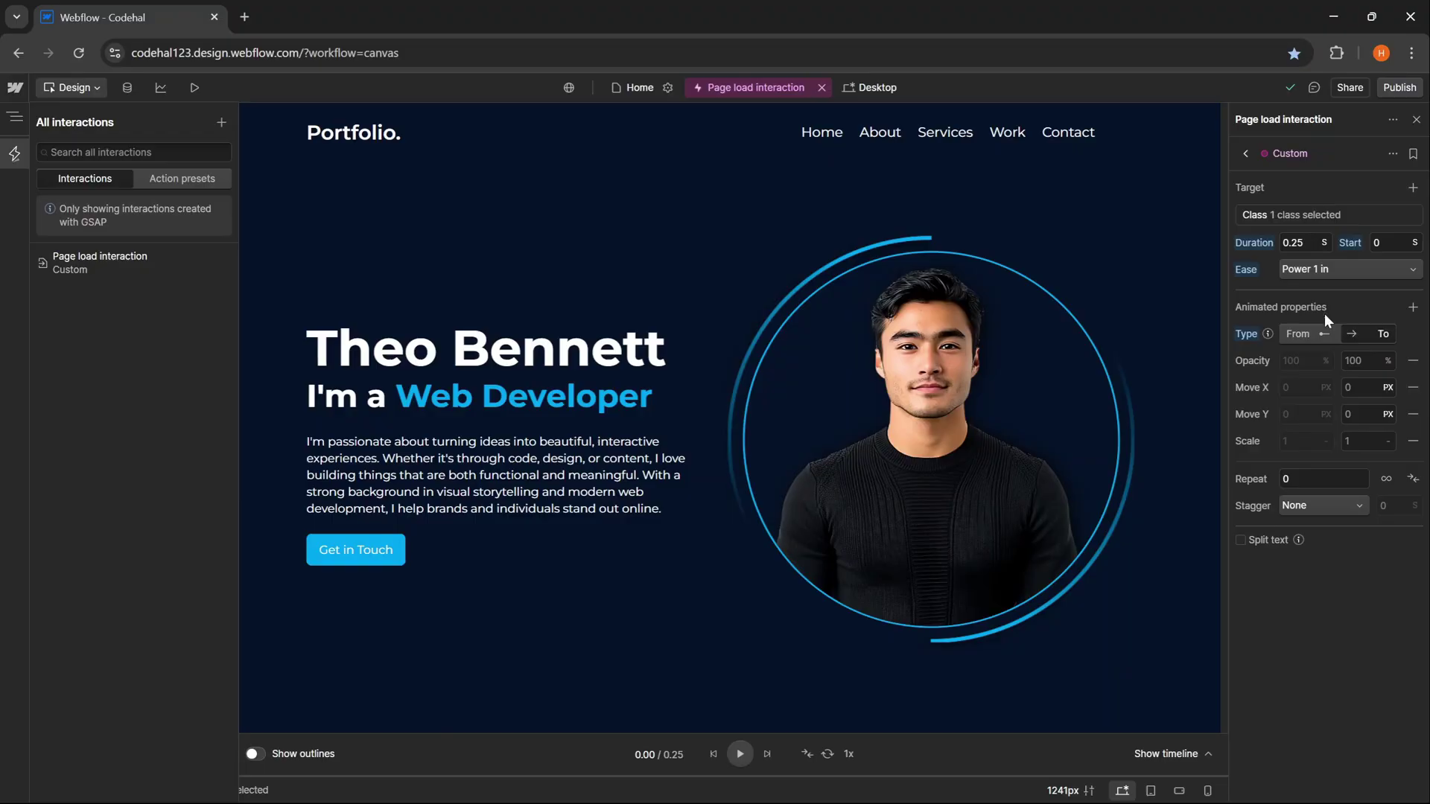
- Review the animated properties list: Opacity, Move X, Move Y and Scale
click(1412, 308)
scroll(1357, 493, down, 2)
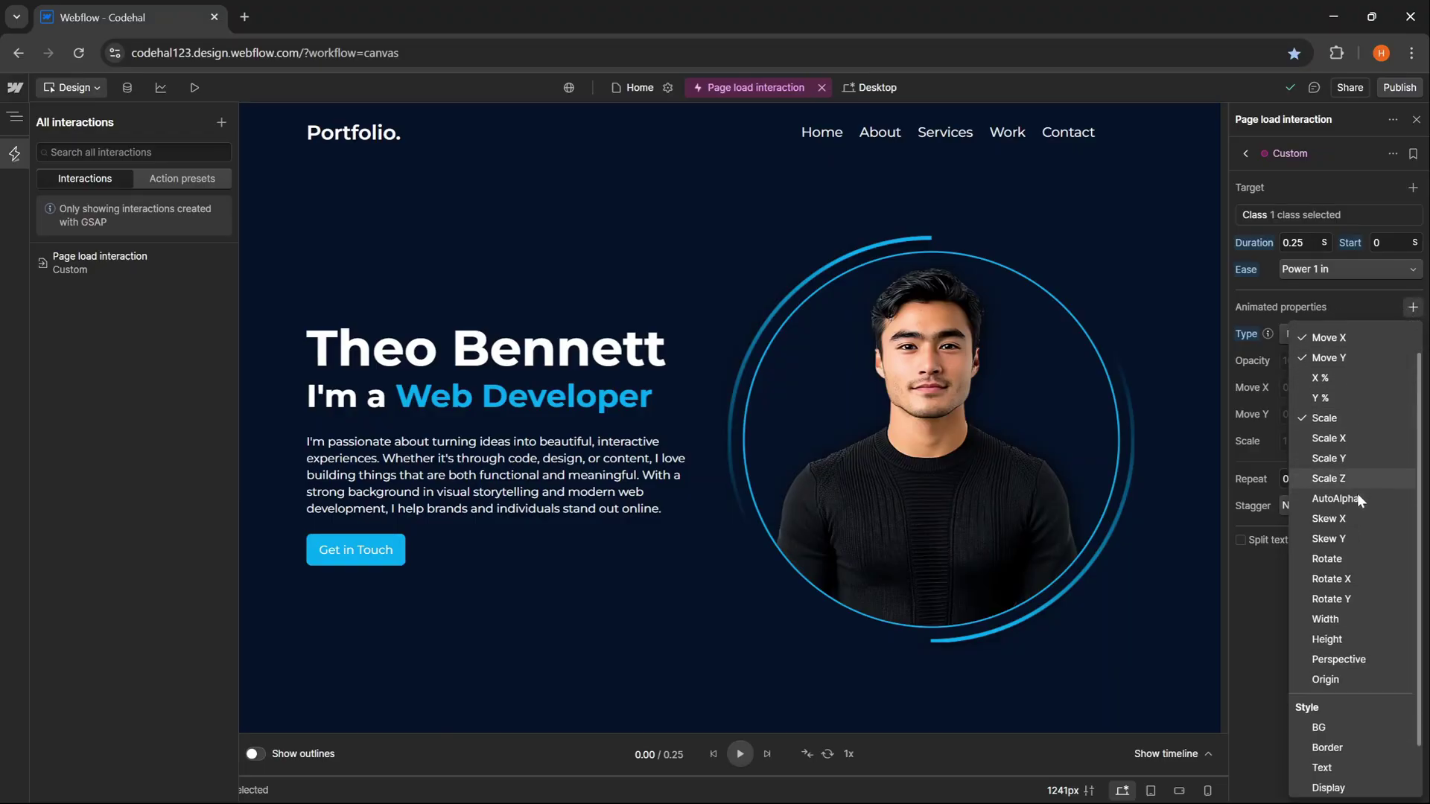
scroll(1388, 554, up, 3)
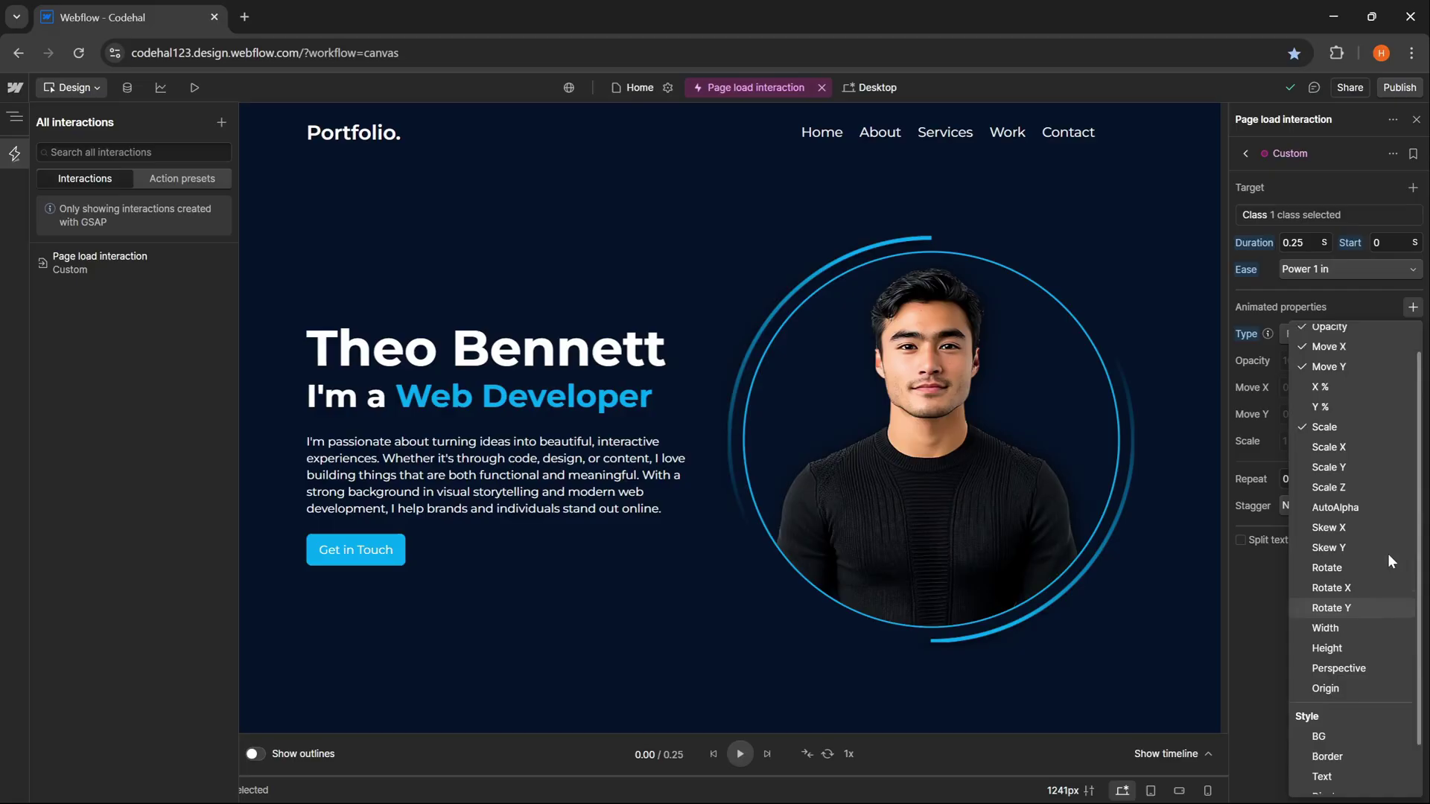
scroll(1385, 566, down, 3)
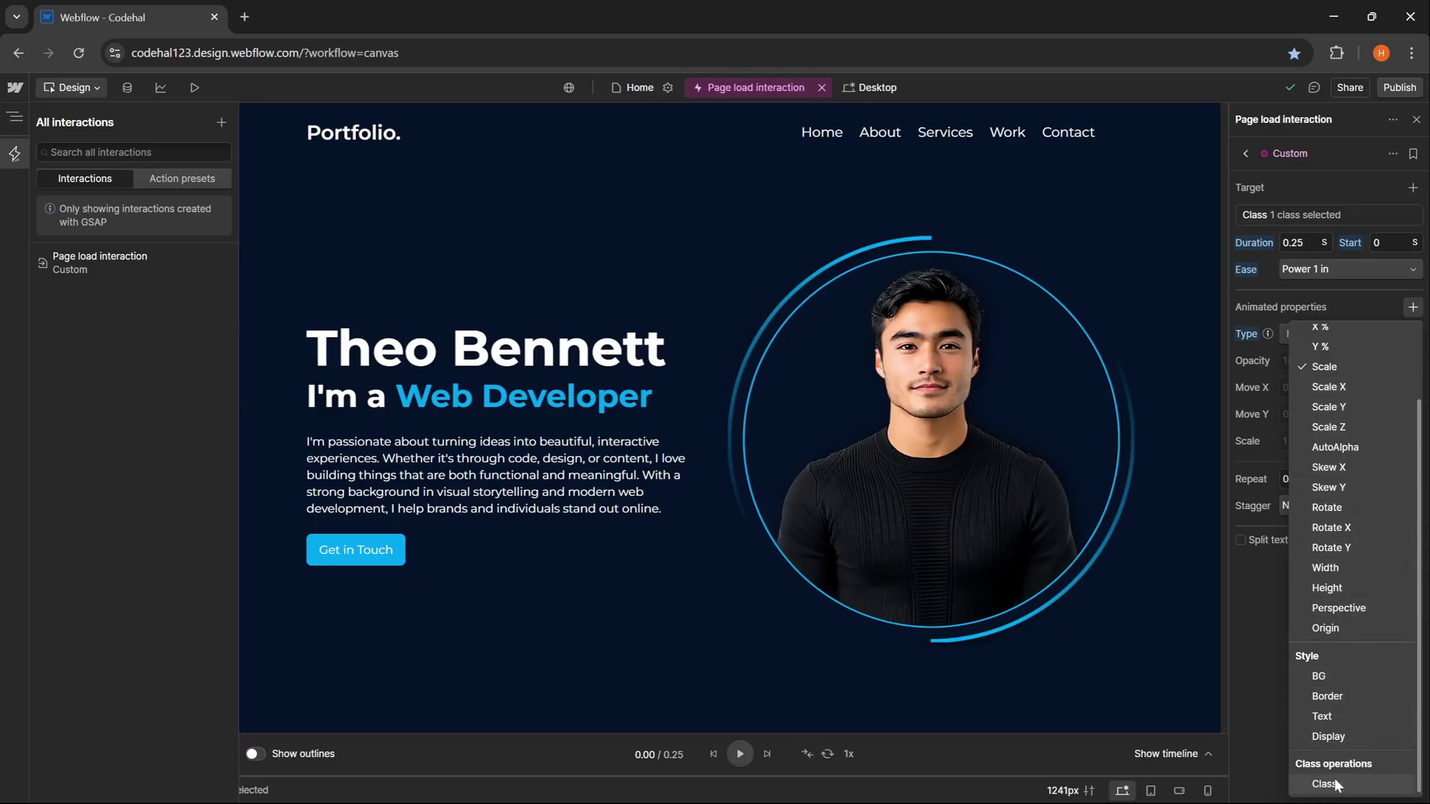
click(1259, 615)
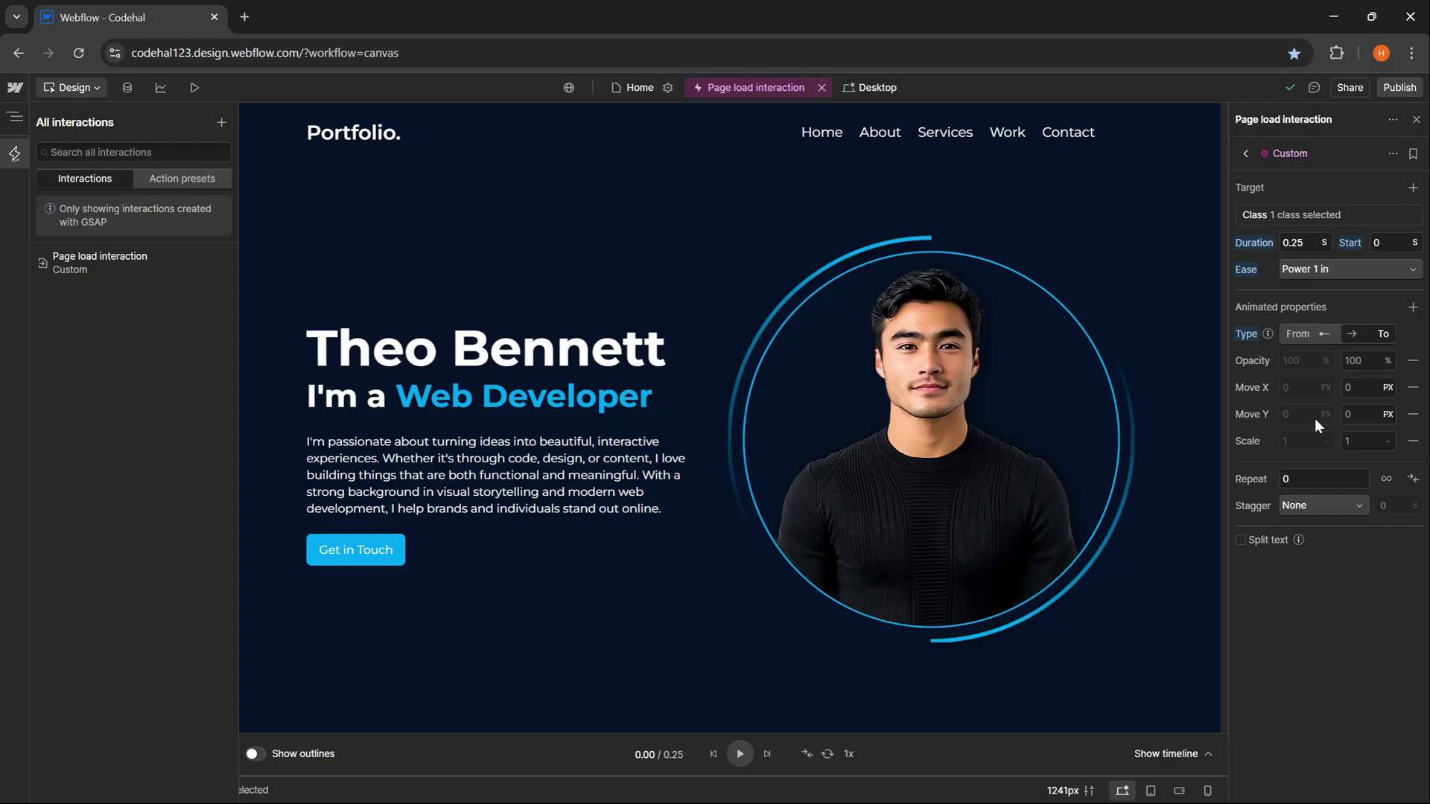
- Set the action to From only with Move X 100 px and 0.3 s duration, then preview
click(1299, 335)
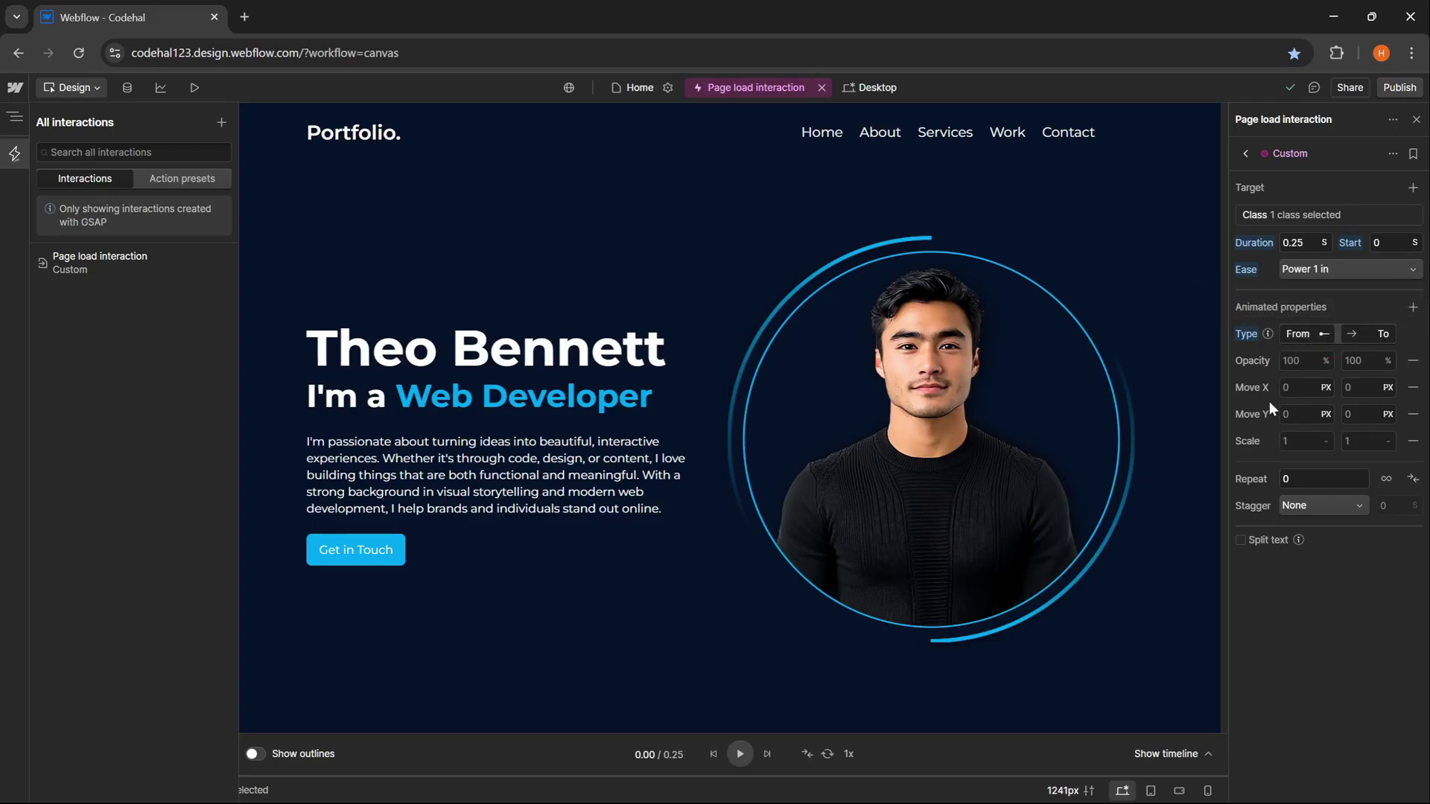
key(Tab)
key(Return)
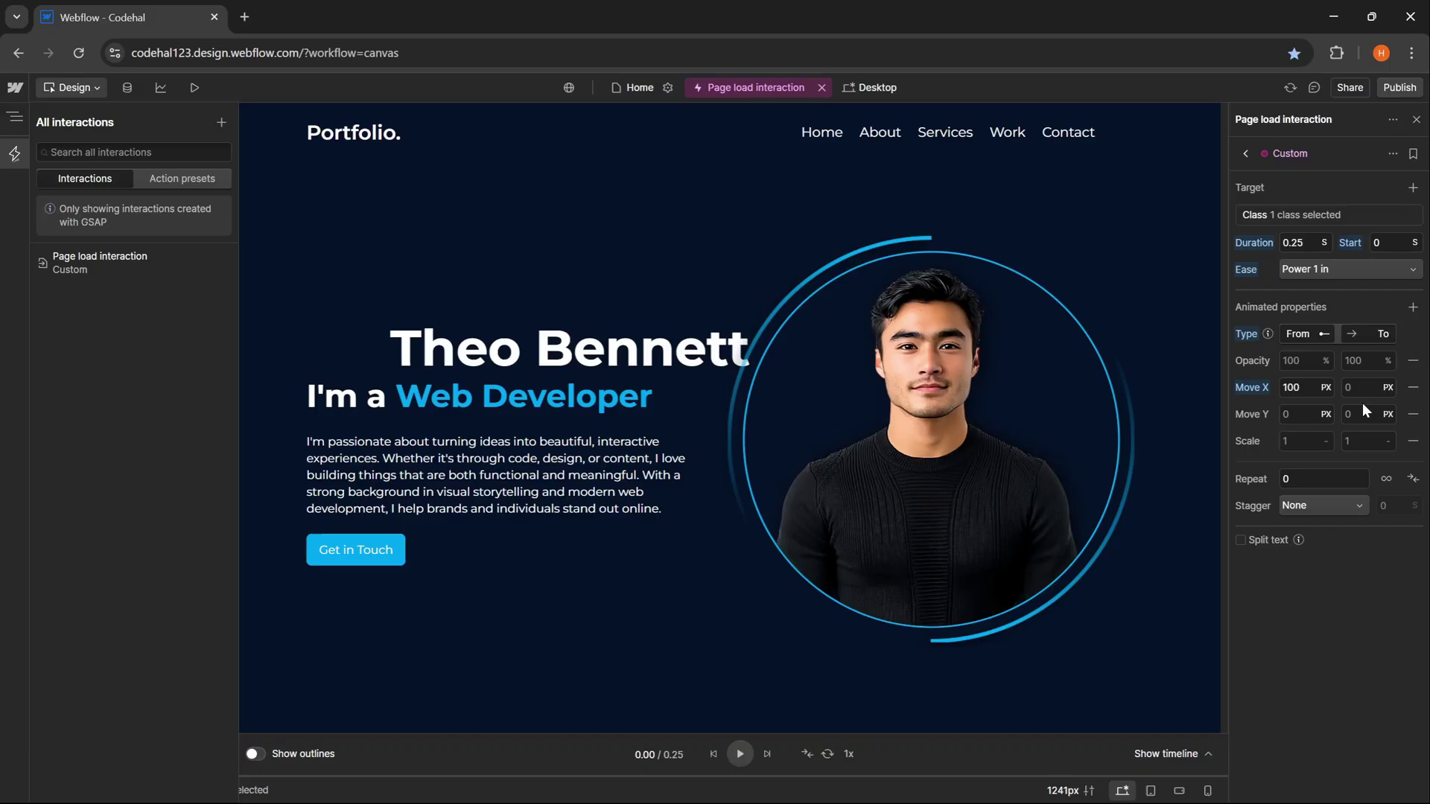
click(1368, 333)
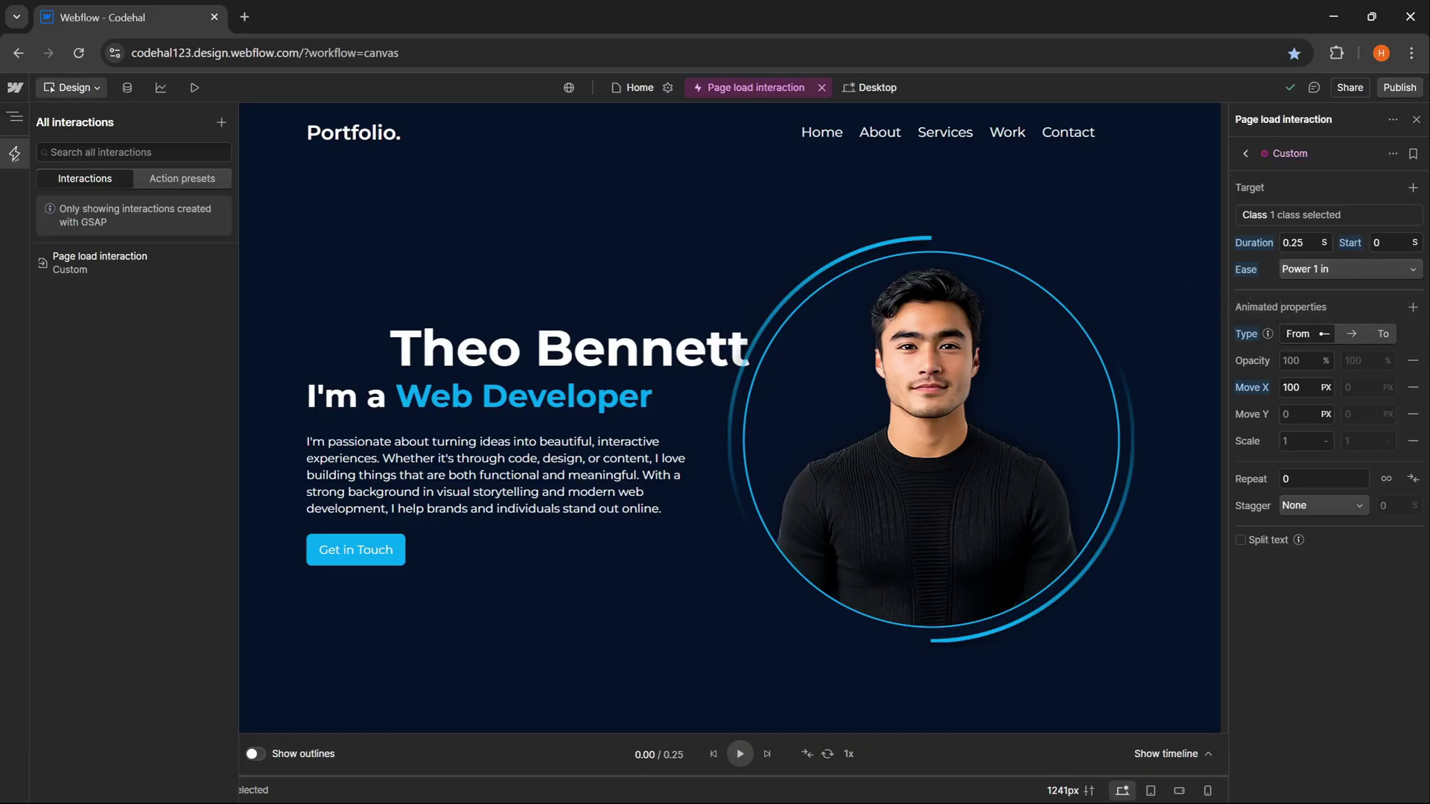
click(1296, 246)
text(0.3)
key(Return)
click(742, 753)
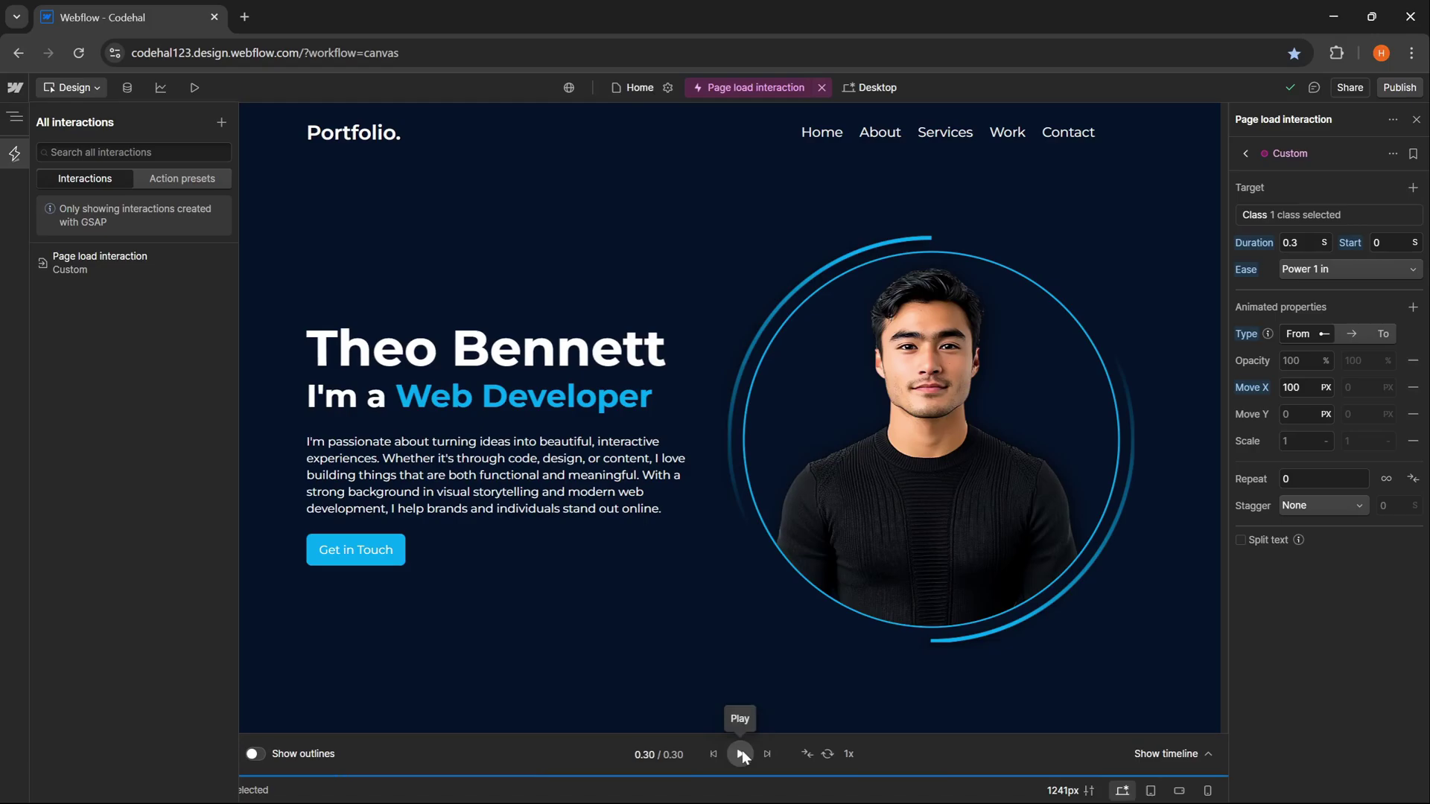
click(743, 754)
click(743, 749)
- Remove Move Y, set starting Opacity 0 and Scale 0, and preview the heading entrance
click(1416, 417)
click(1301, 362)
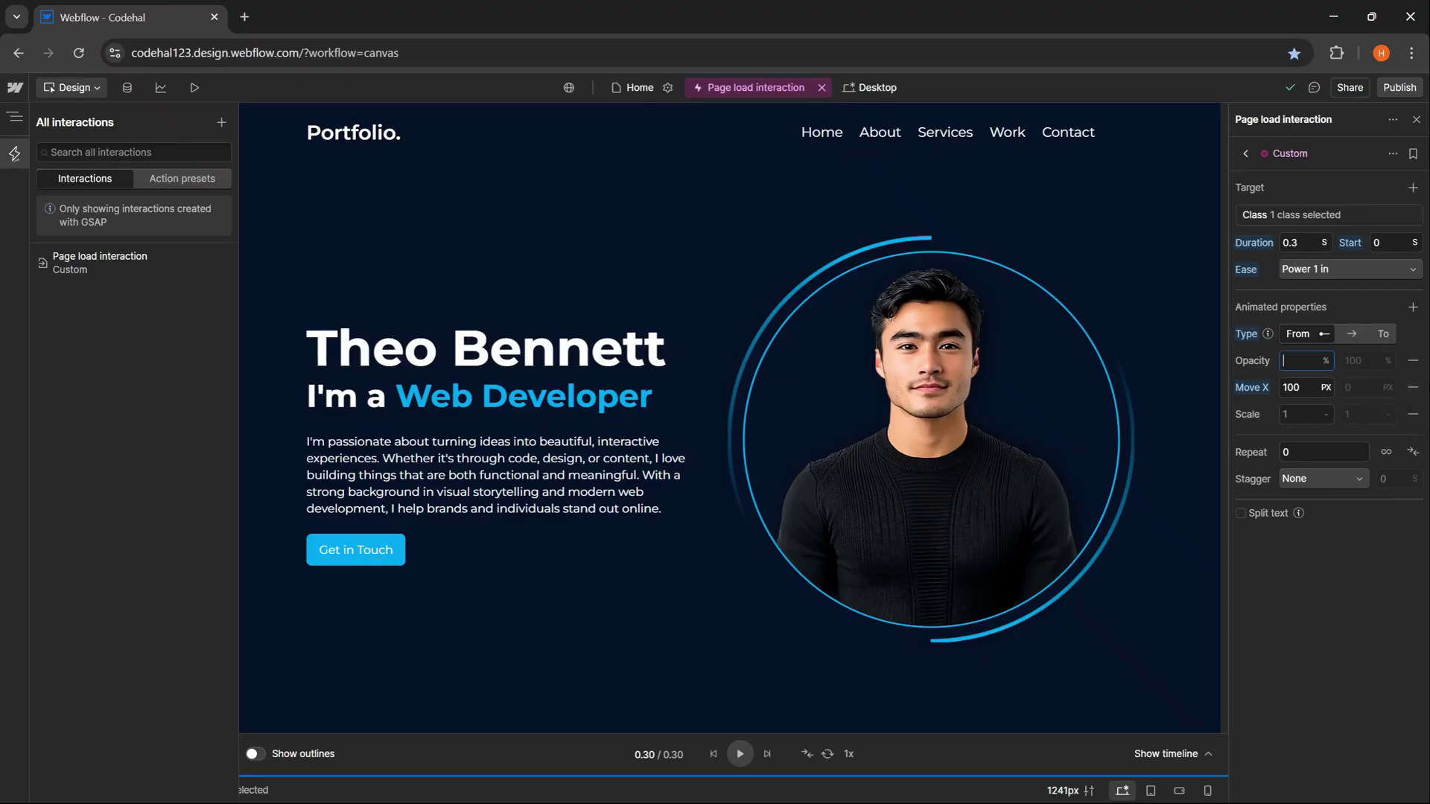
text(0)
key(Return)
text(0)
key(Return)
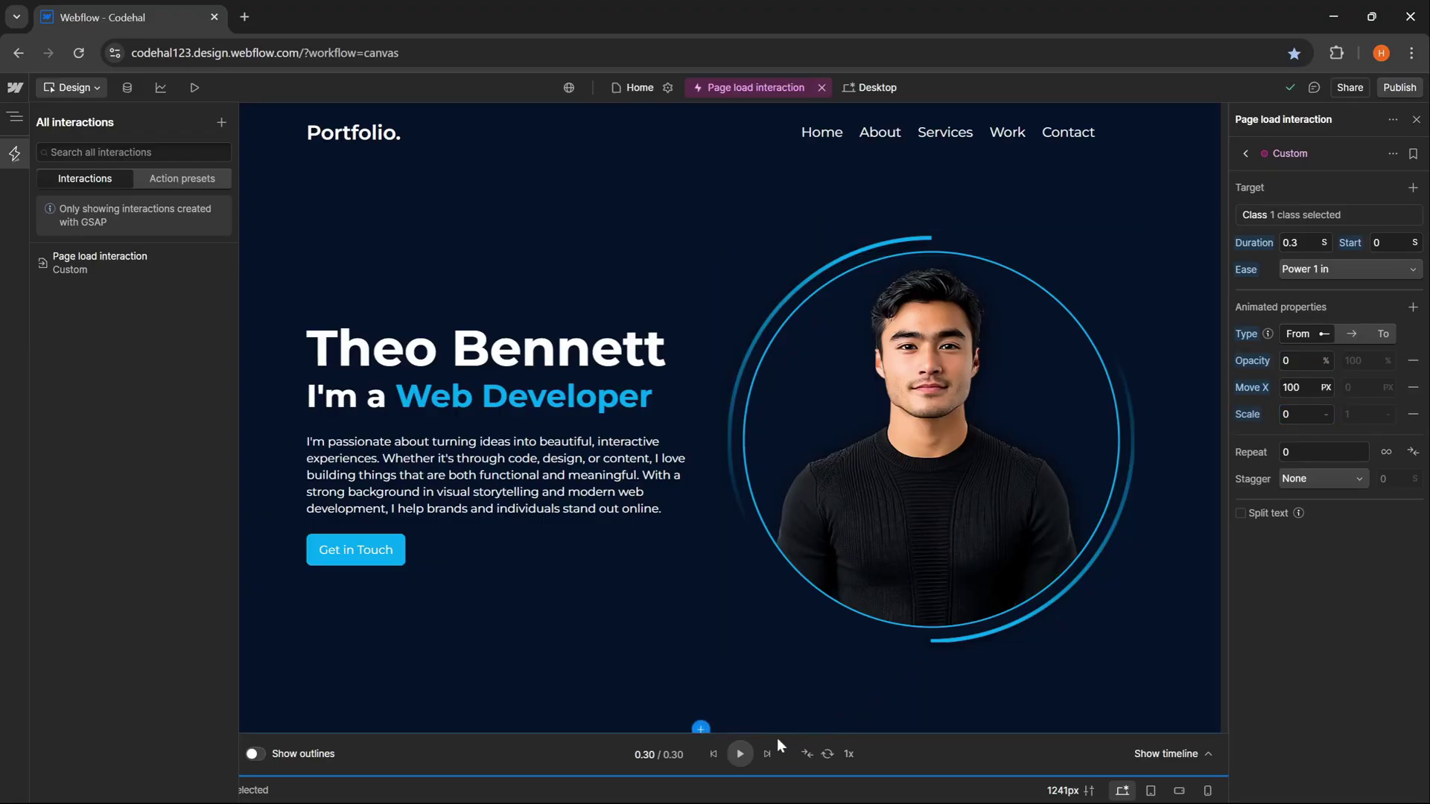
click(746, 752)
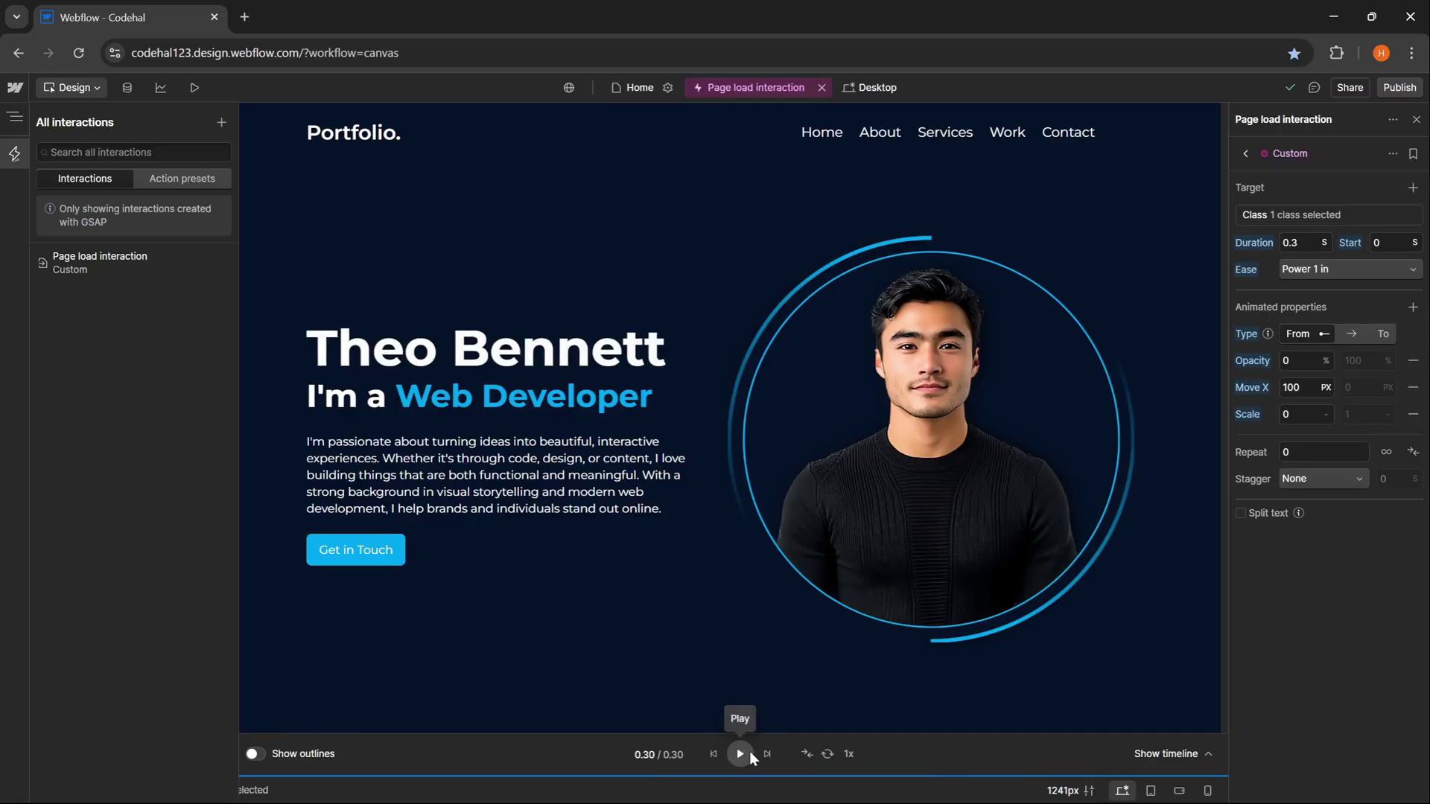
click(747, 754)
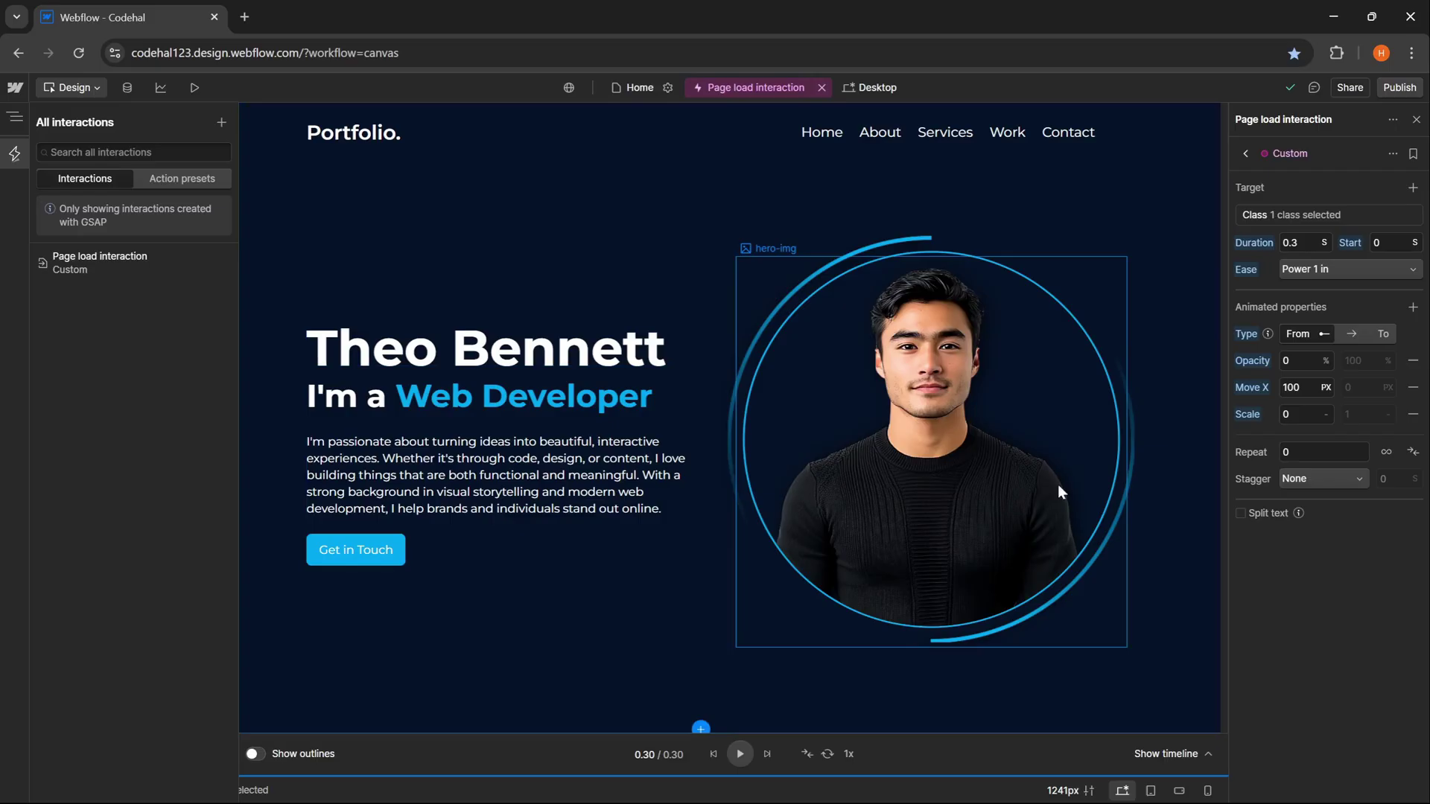
- Stagger by Offset time 0.05 s from Start, leaving stagger ease and grid at None
click(1320, 486)
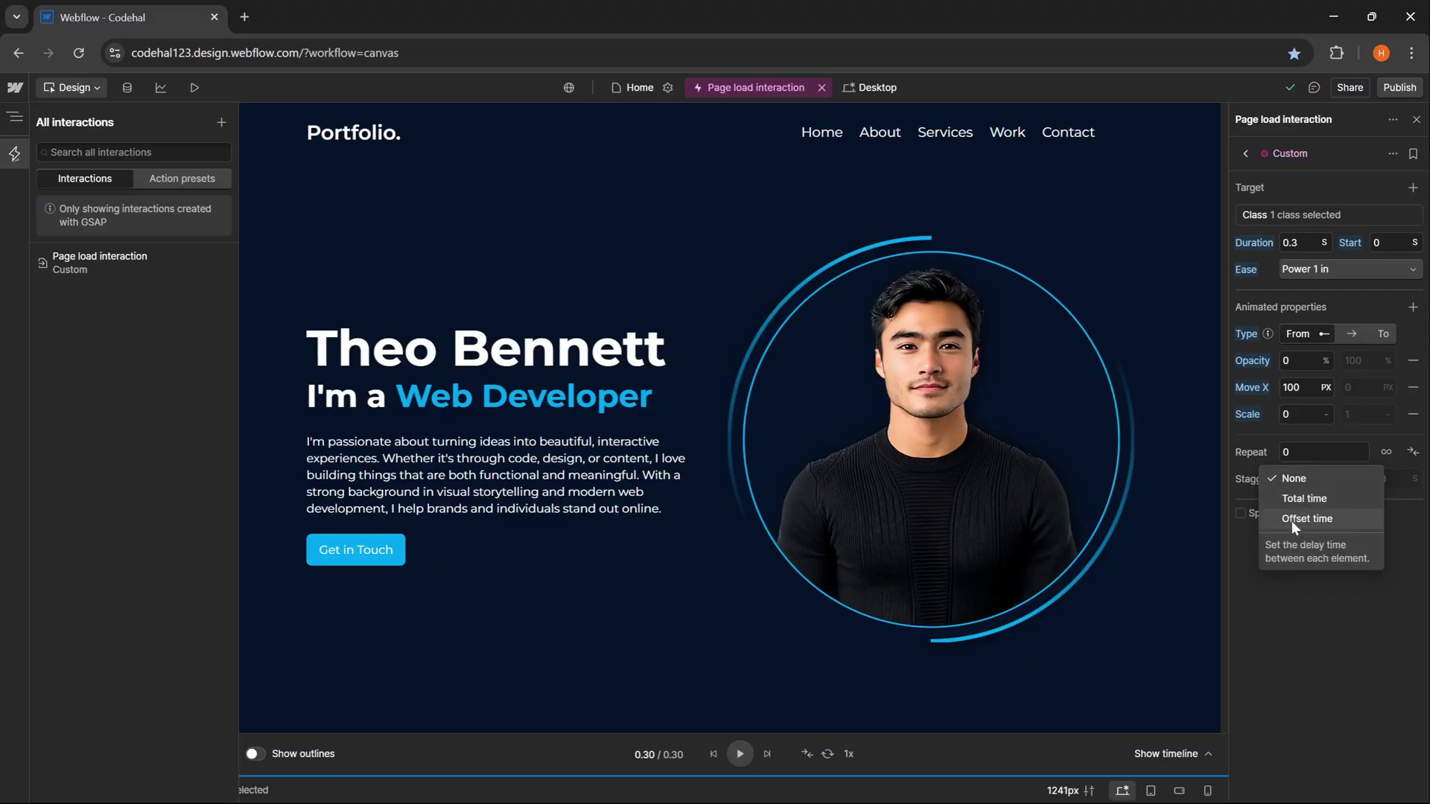
click(1342, 519)
click(1395, 478)
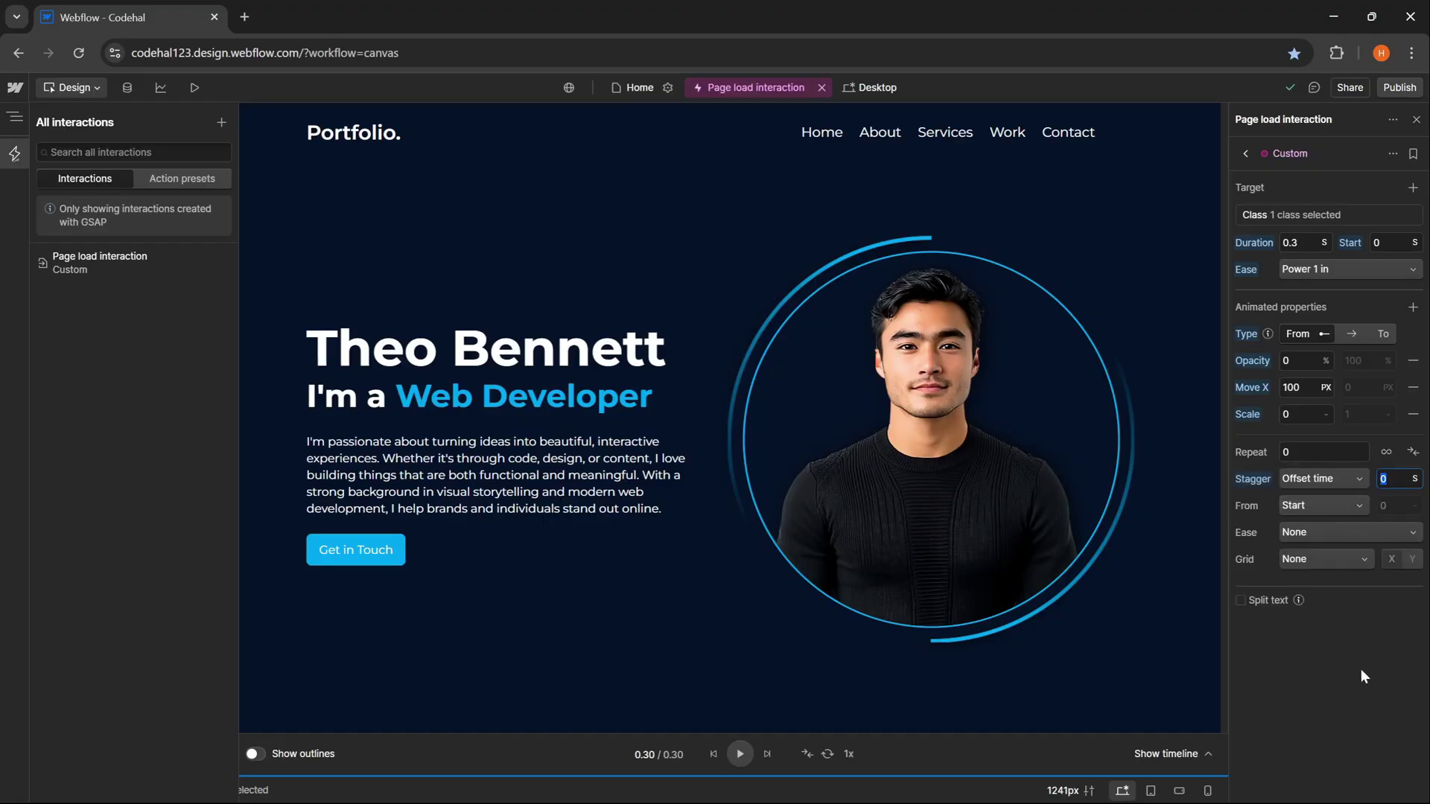
text(0.05)
click(1378, 589)
click(1321, 506)
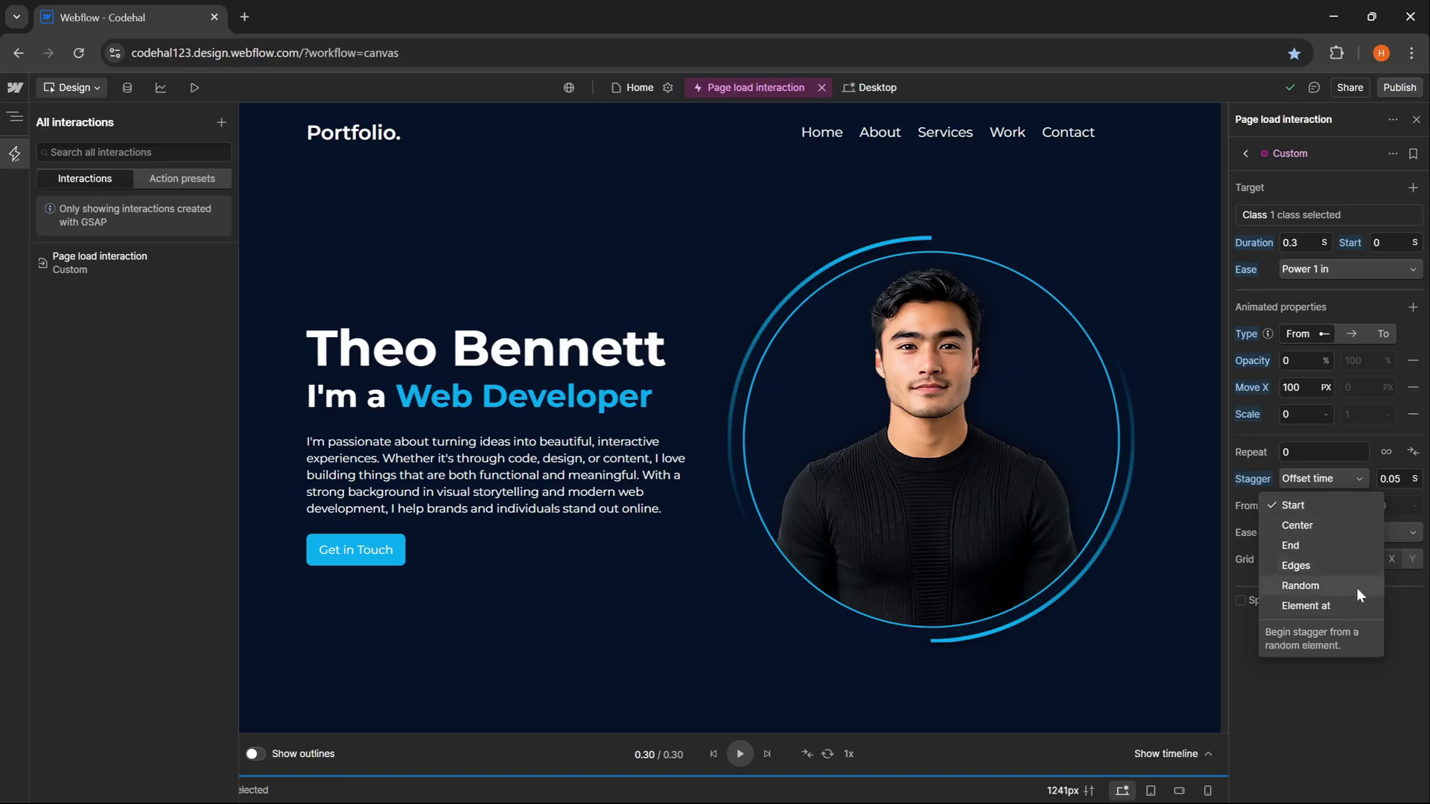
click(1397, 658)
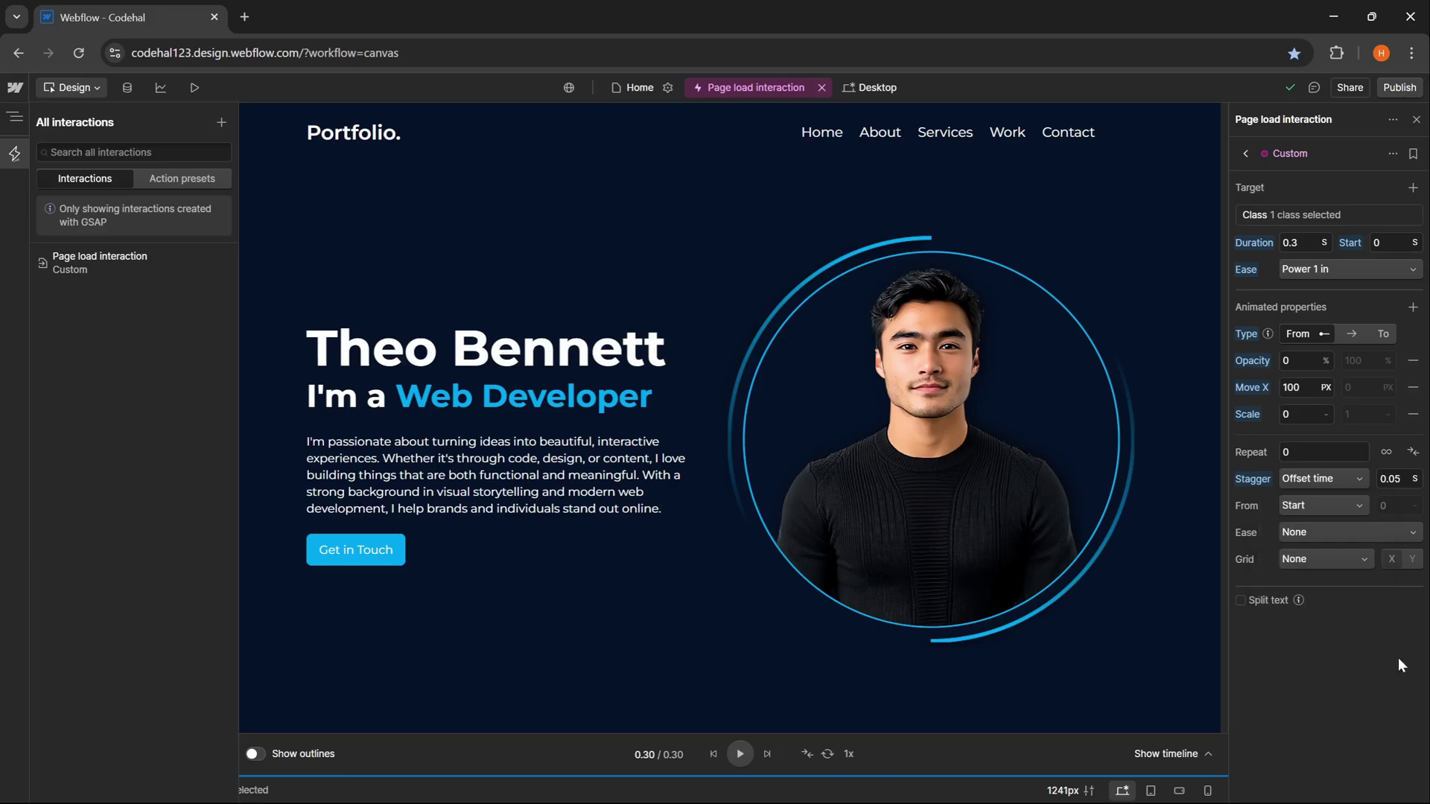
click(1308, 534)
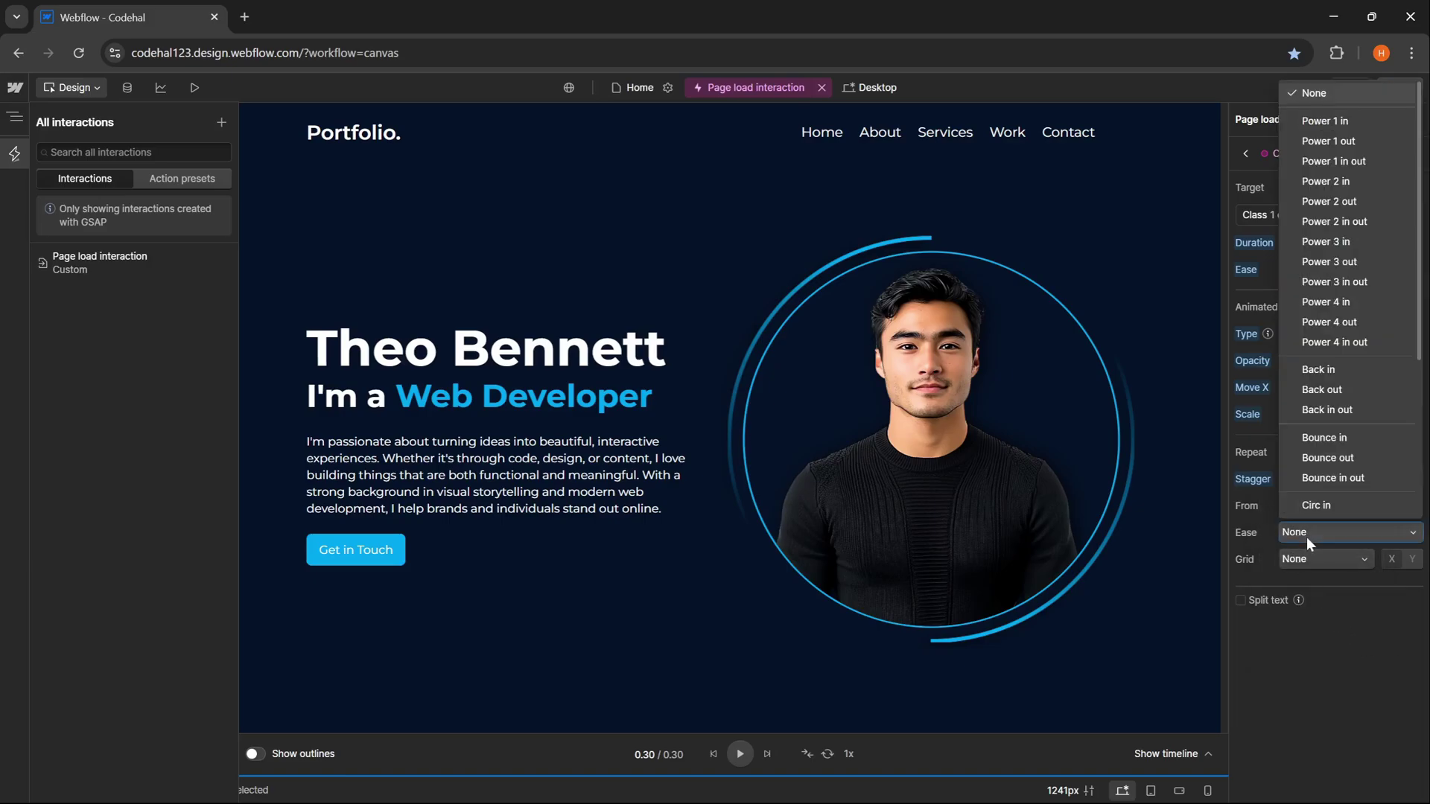
click(1338, 620)
click(1354, 564)
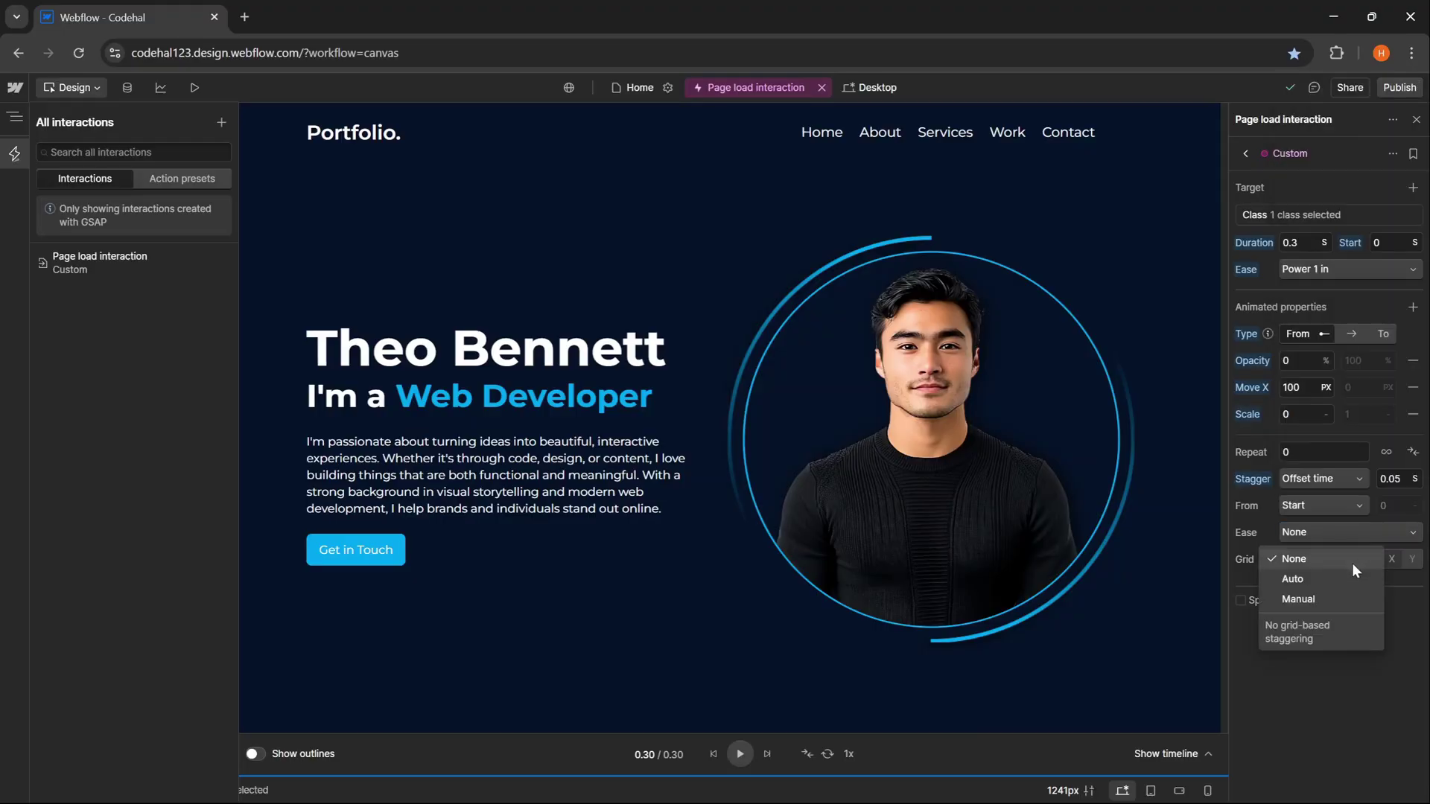
click(1399, 603)
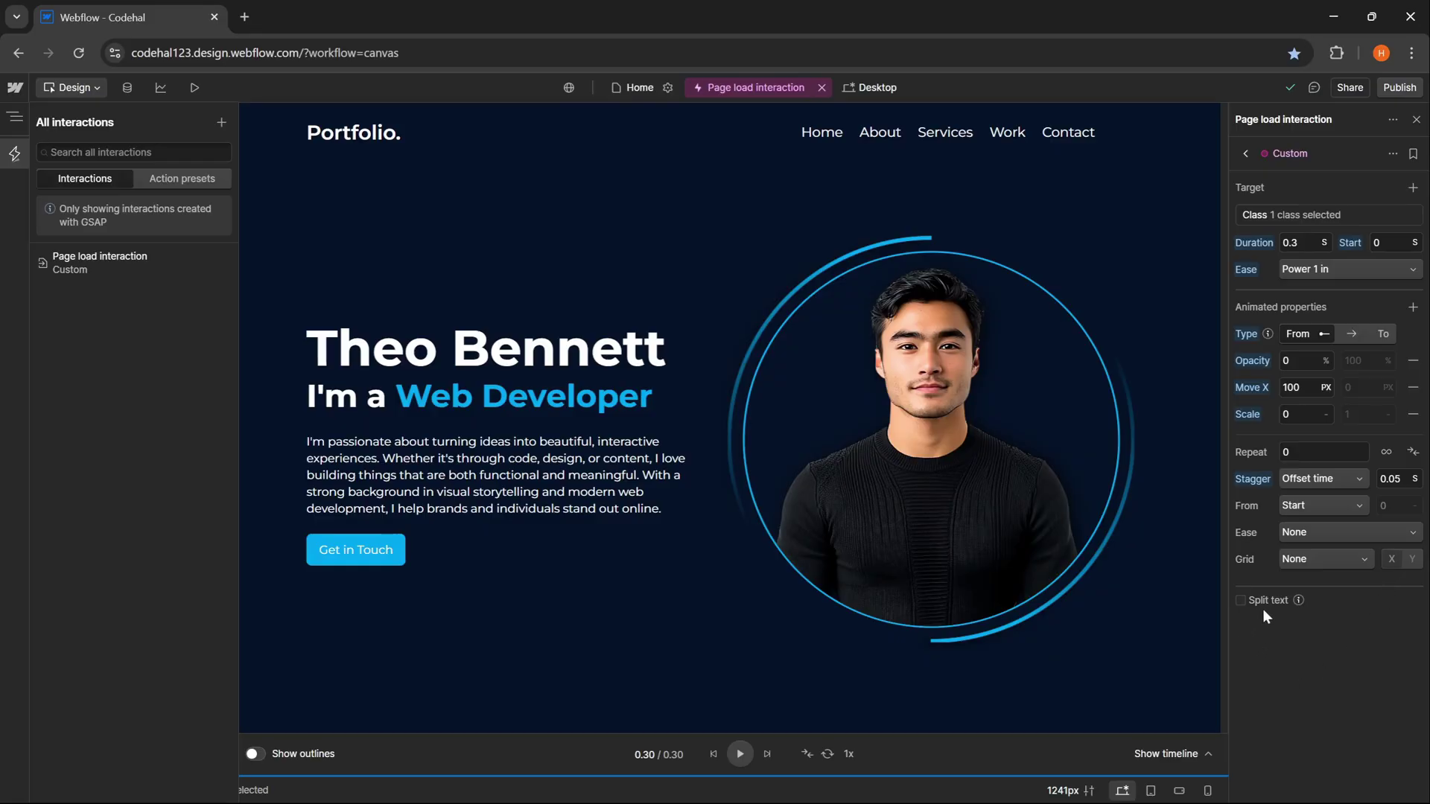
- Turn on Split text by Letter with no mask and preview the letter-by-letter entrance
click(1243, 600)
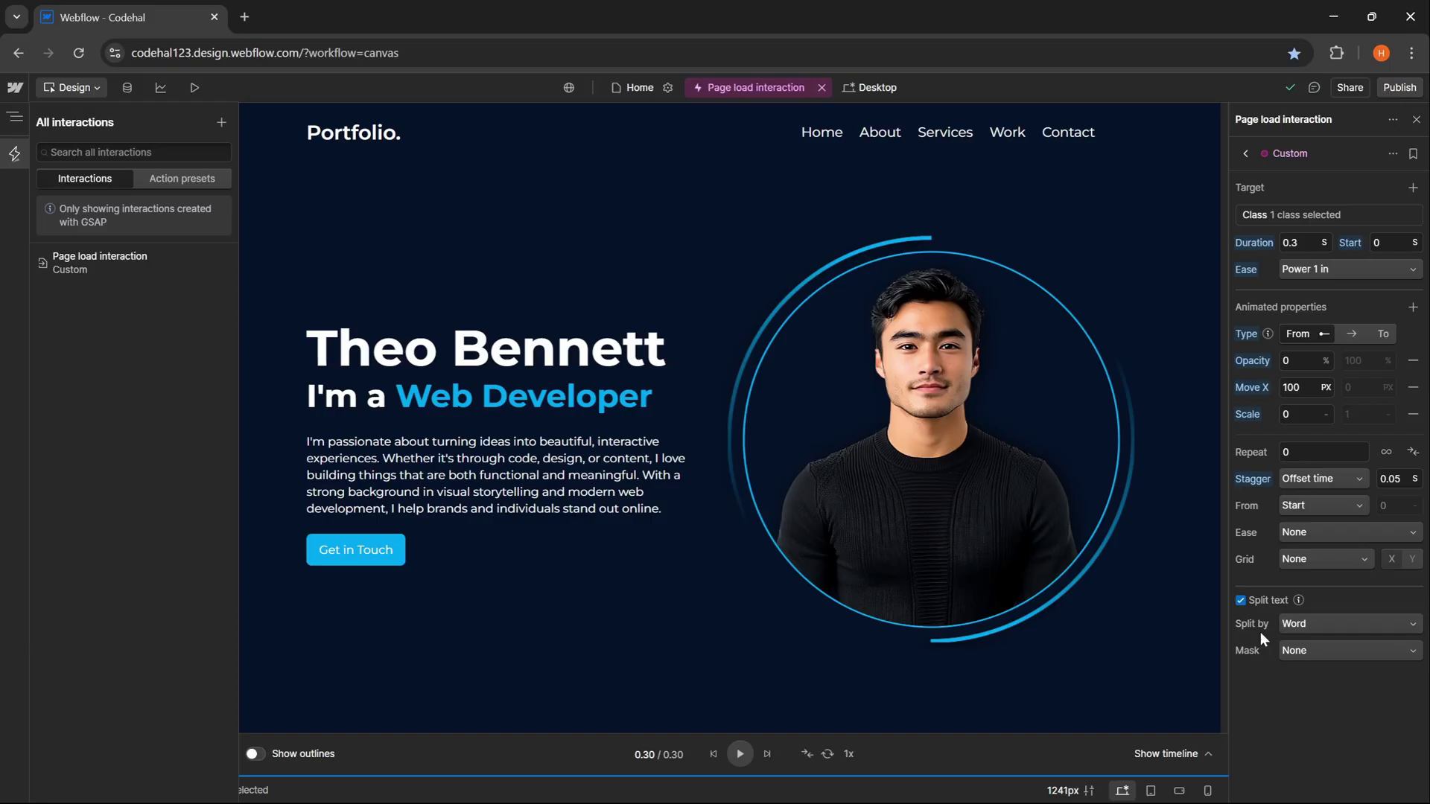
click(1317, 623)
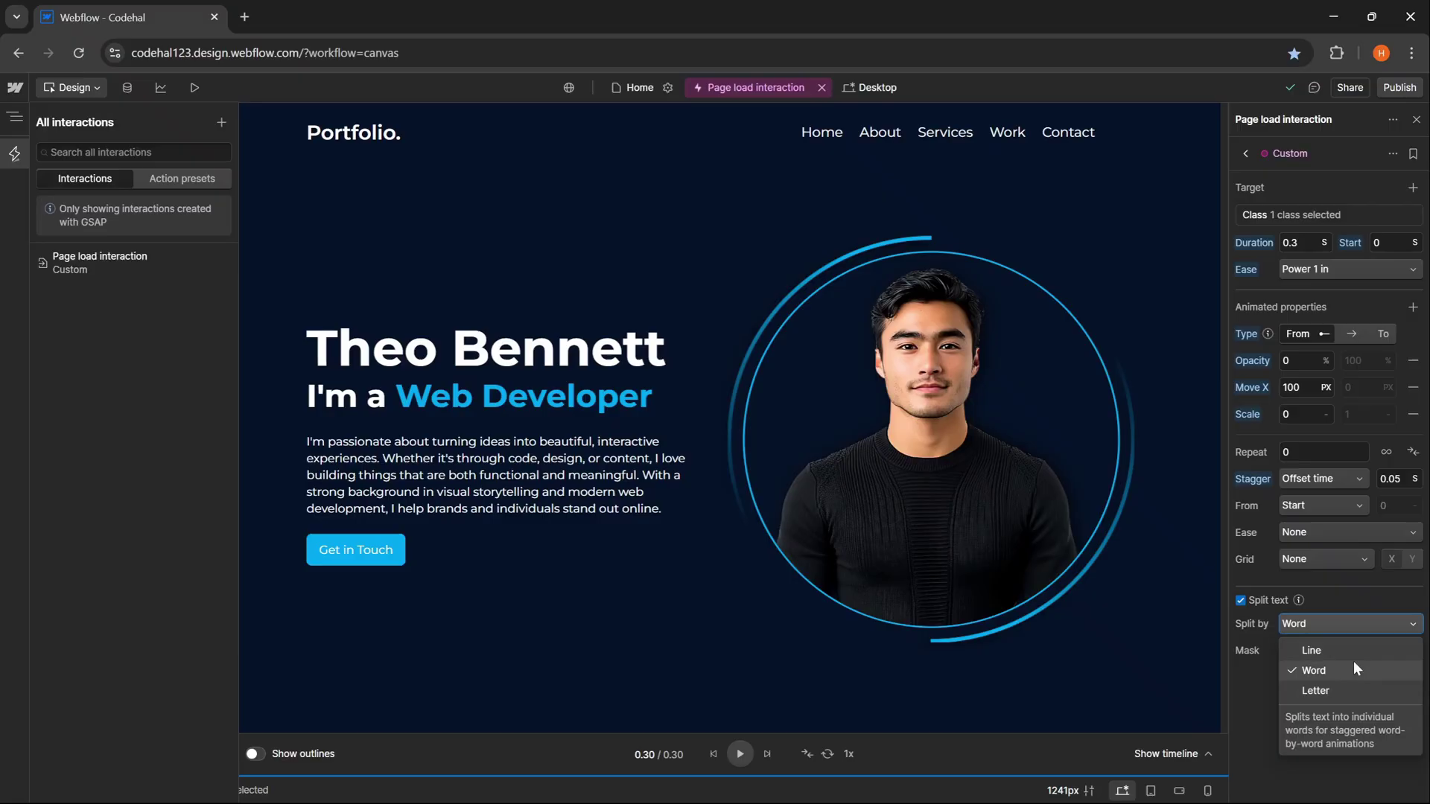
click(1325, 693)
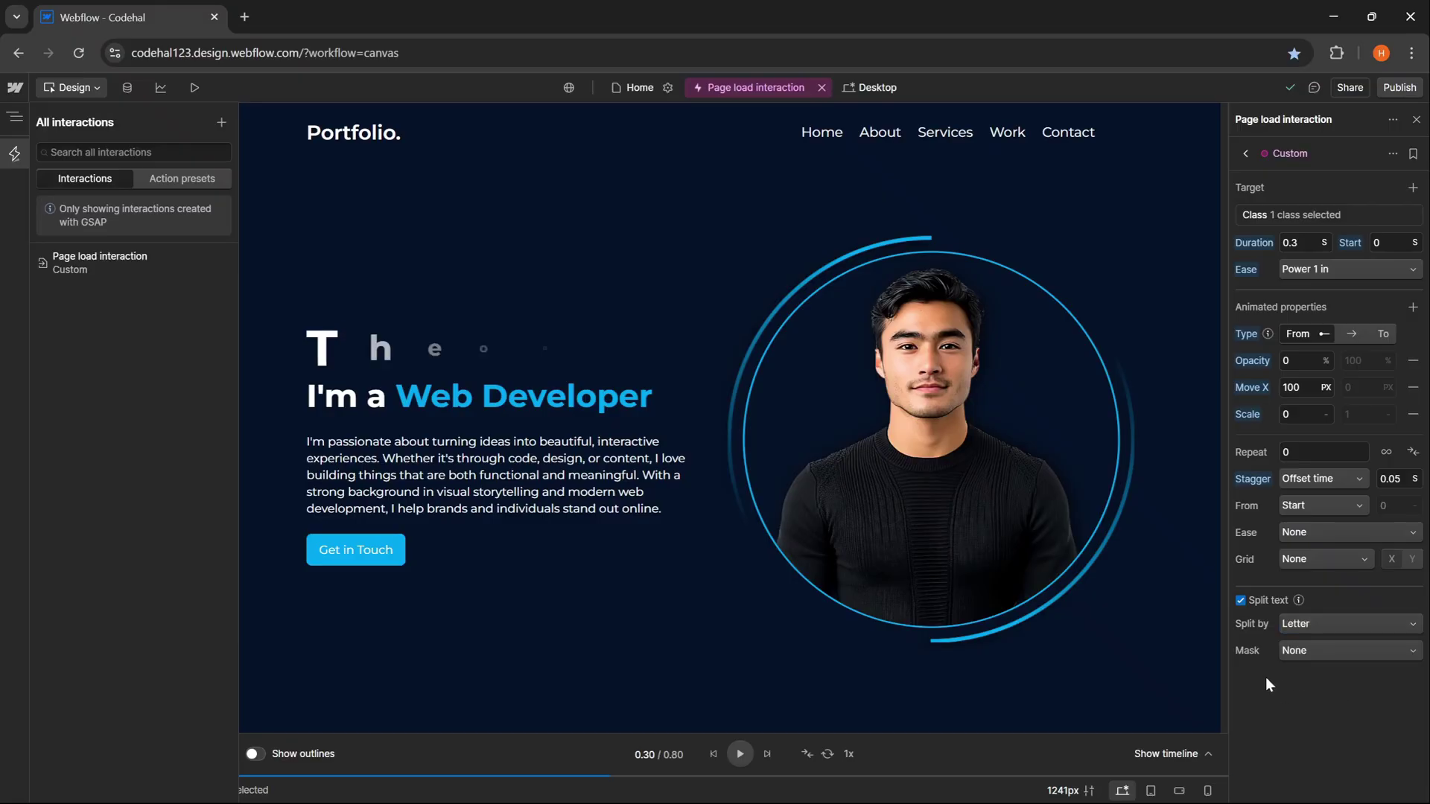
click(1333, 651)
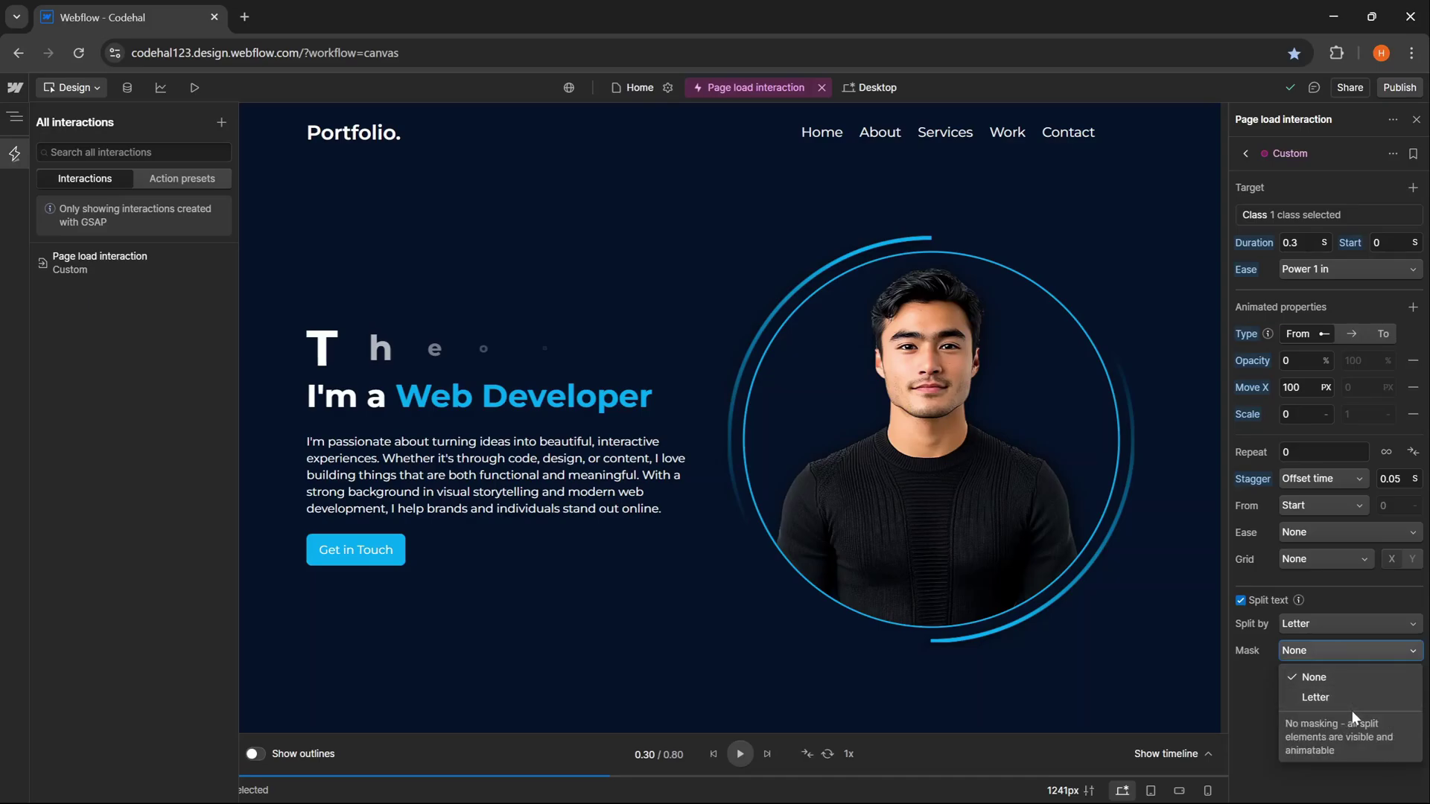
click(1248, 693)
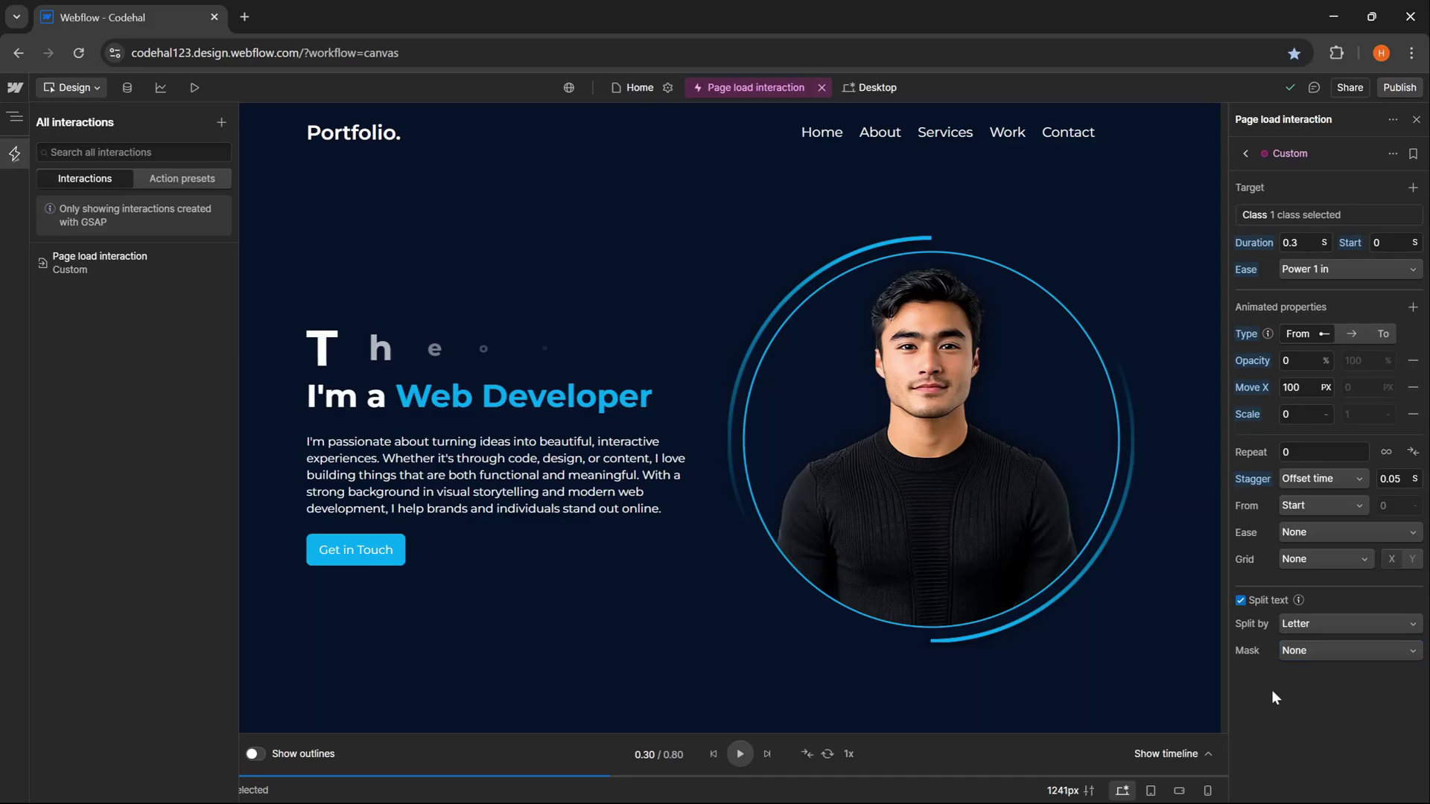
click(740, 753)
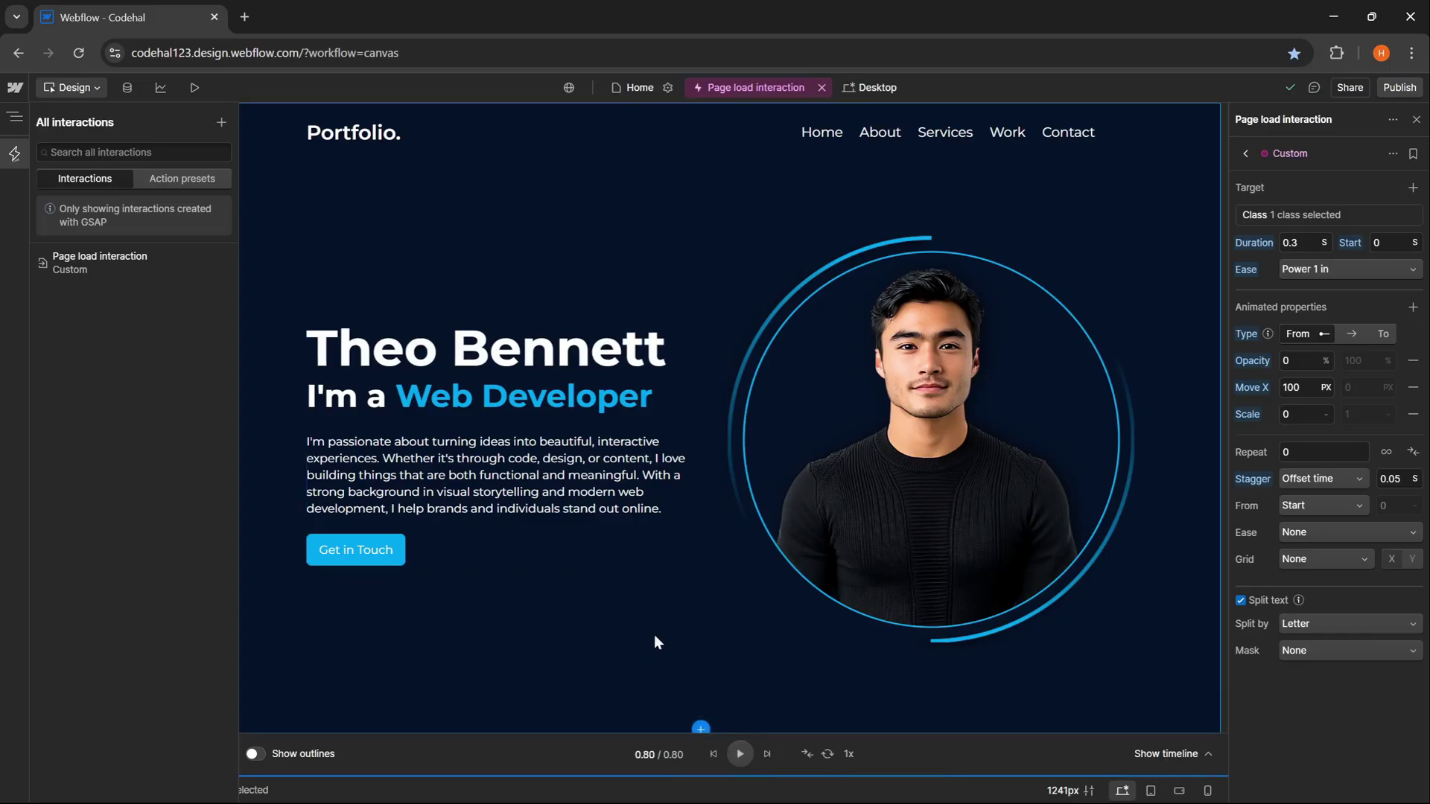
click(739, 754)
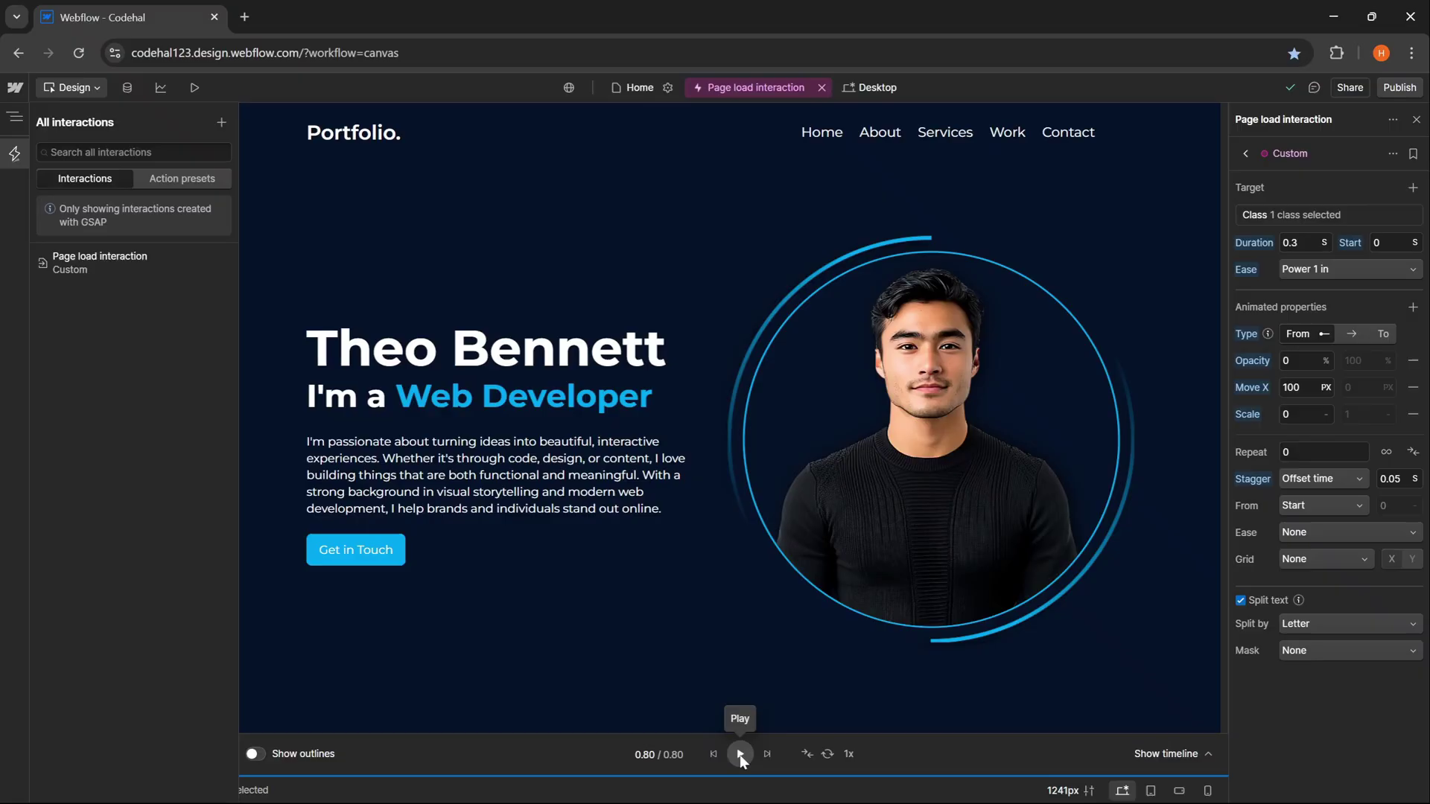
click(739, 754)
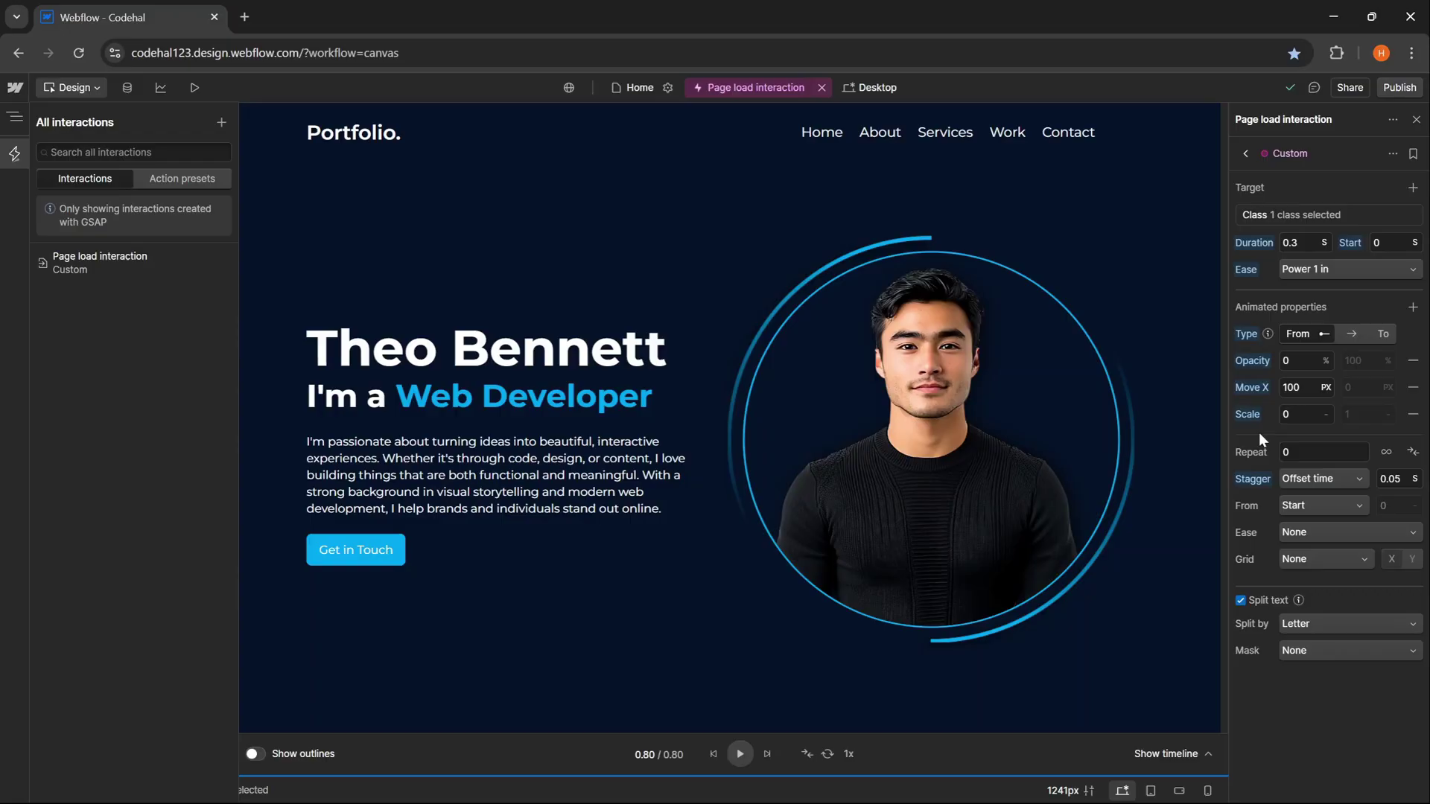
- Rename the Custom action to 'Heading – Stagger from Right'
click(1390, 153)
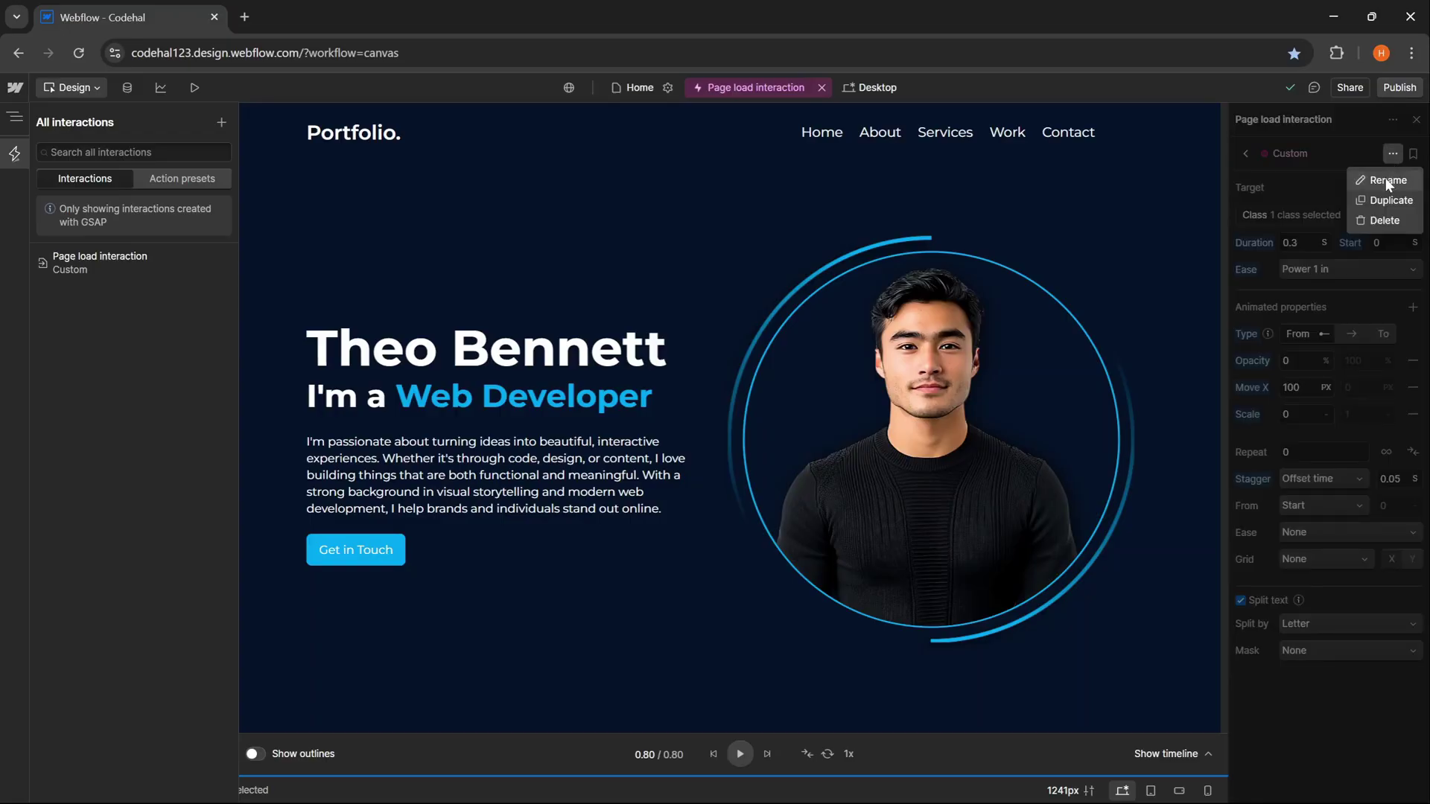
click(1386, 178)
text(Heading – Stagger from Right)
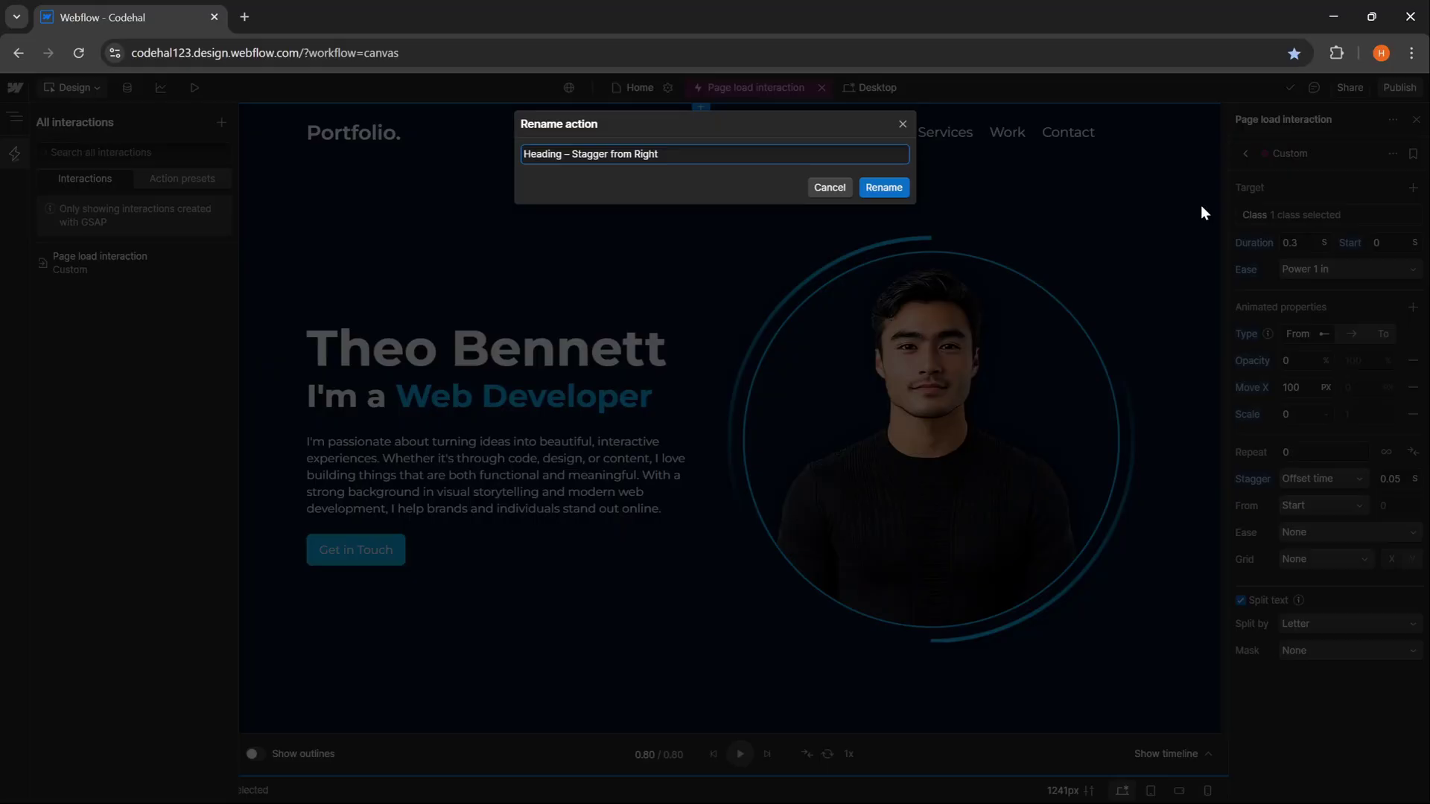
click(884, 188)
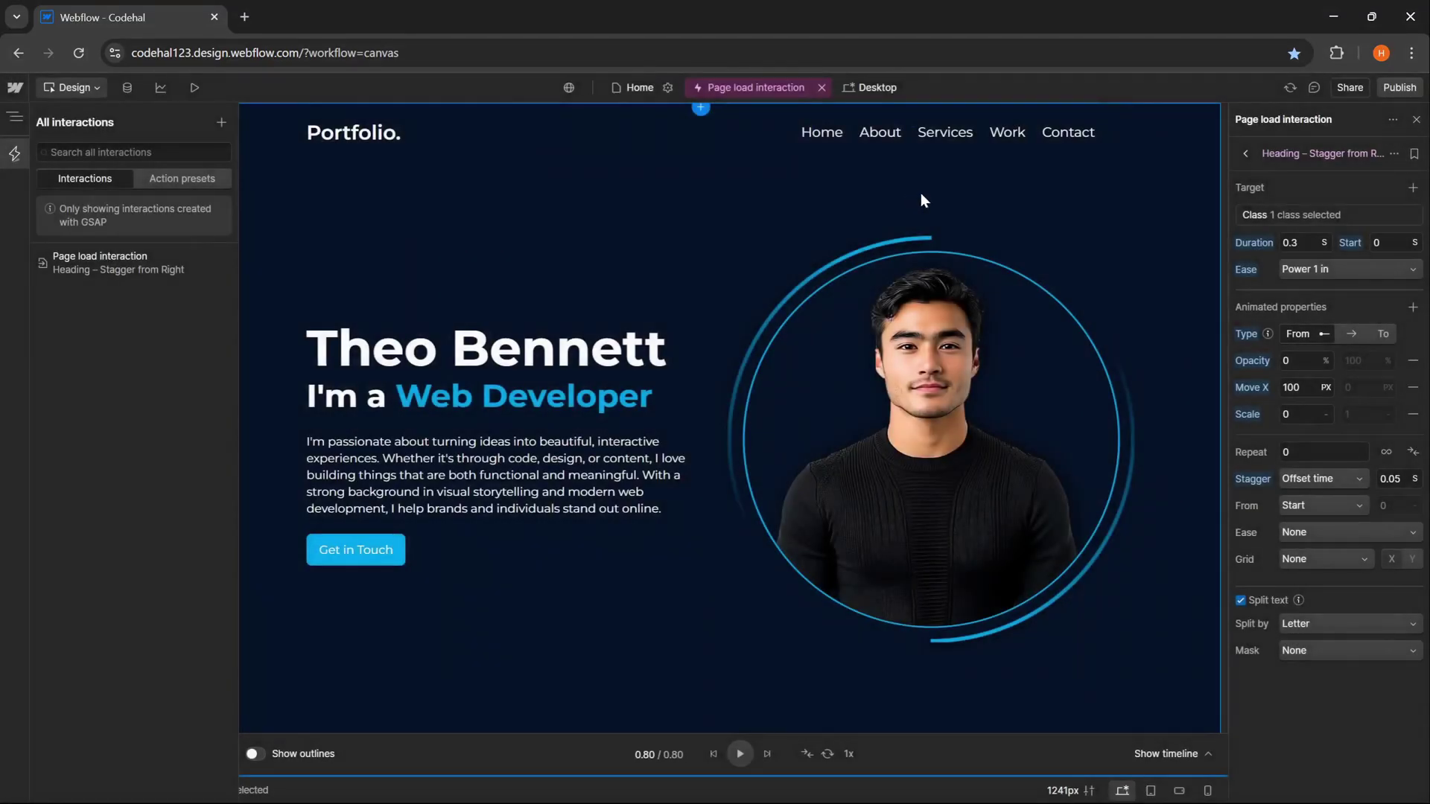
- Save the action as a site preset and view it under Action presets
click(1413, 155)
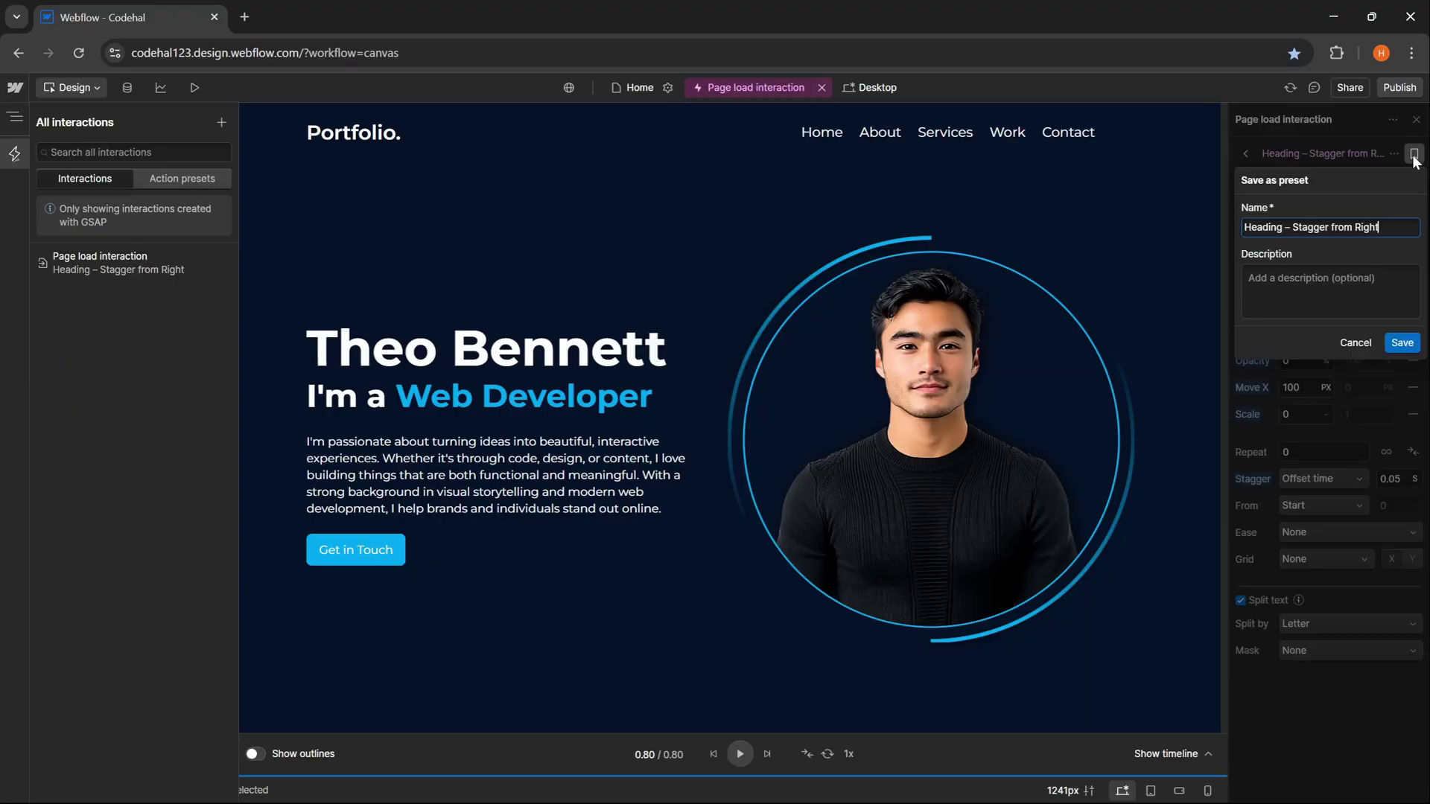
click(1402, 343)
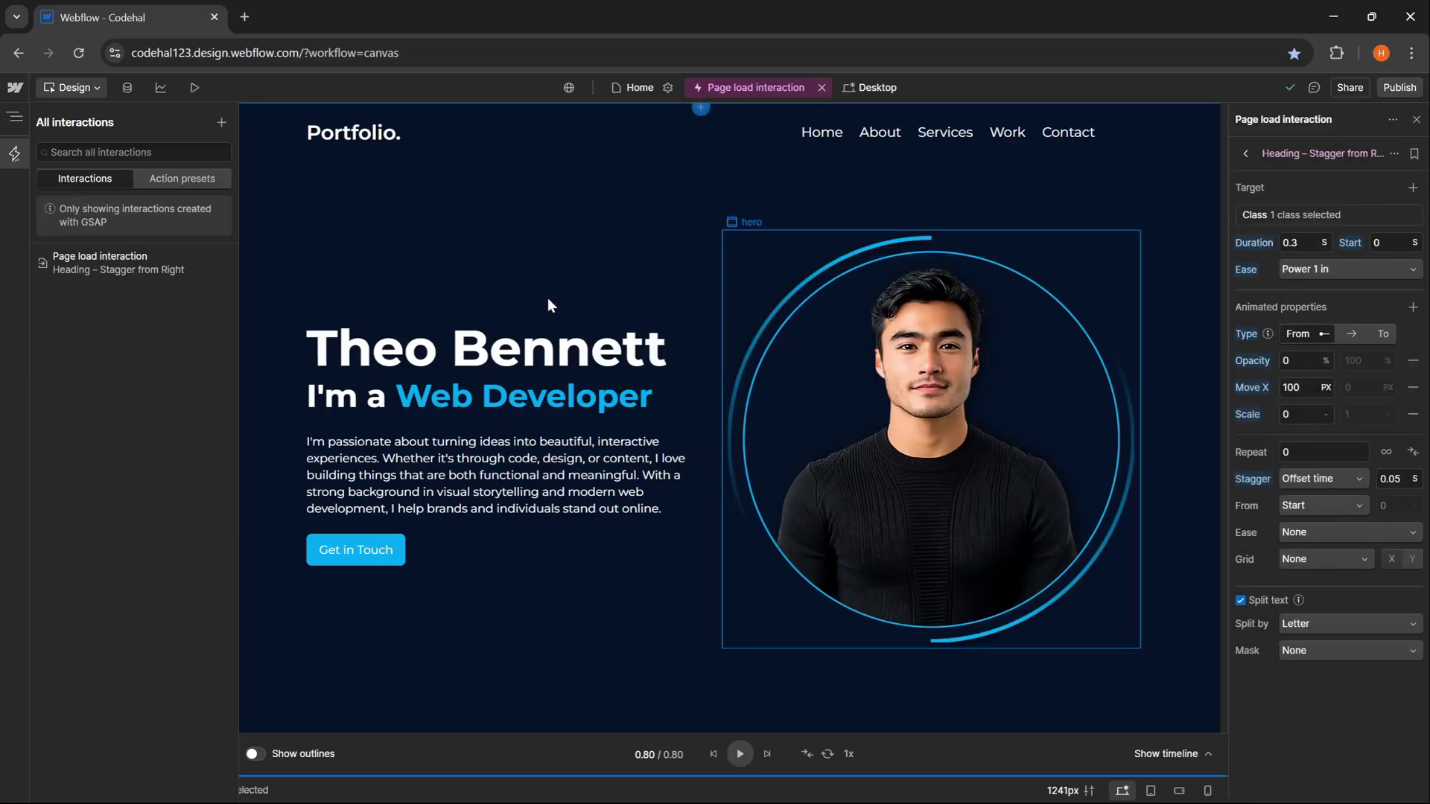
click(186, 180)
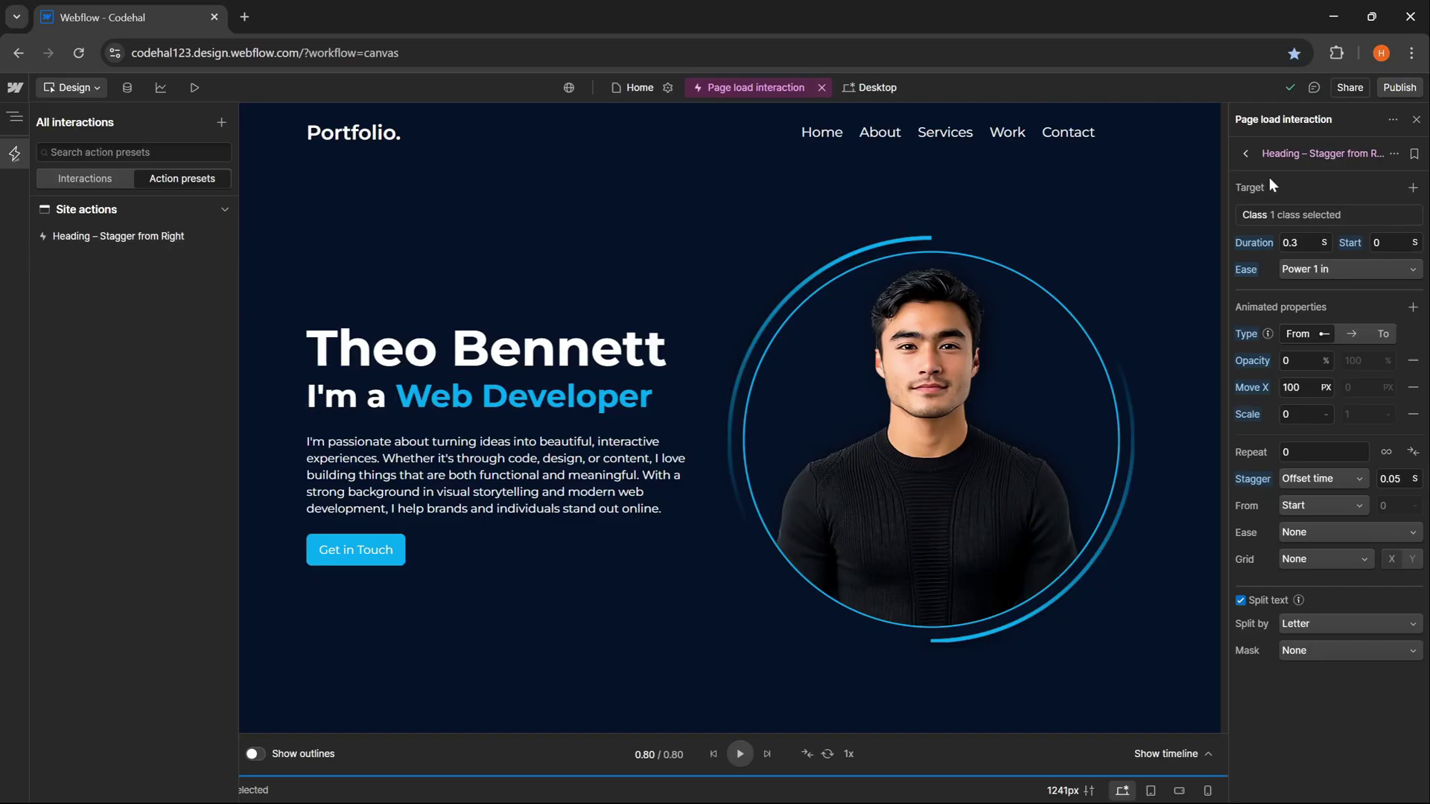
- Add a second page-load action from the saved 'Heading – Stagger from Right' preset
click(1245, 154)
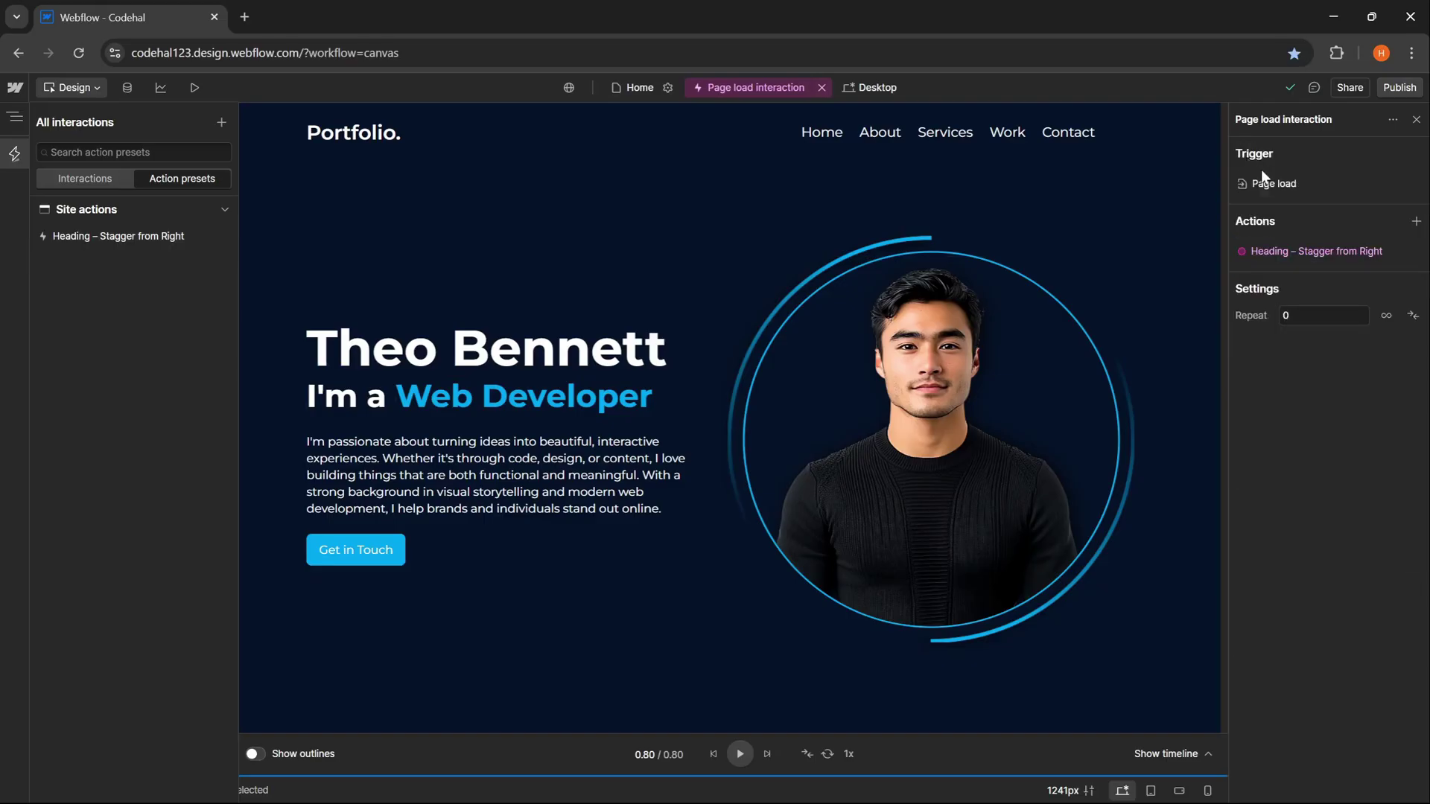
click(1416, 221)
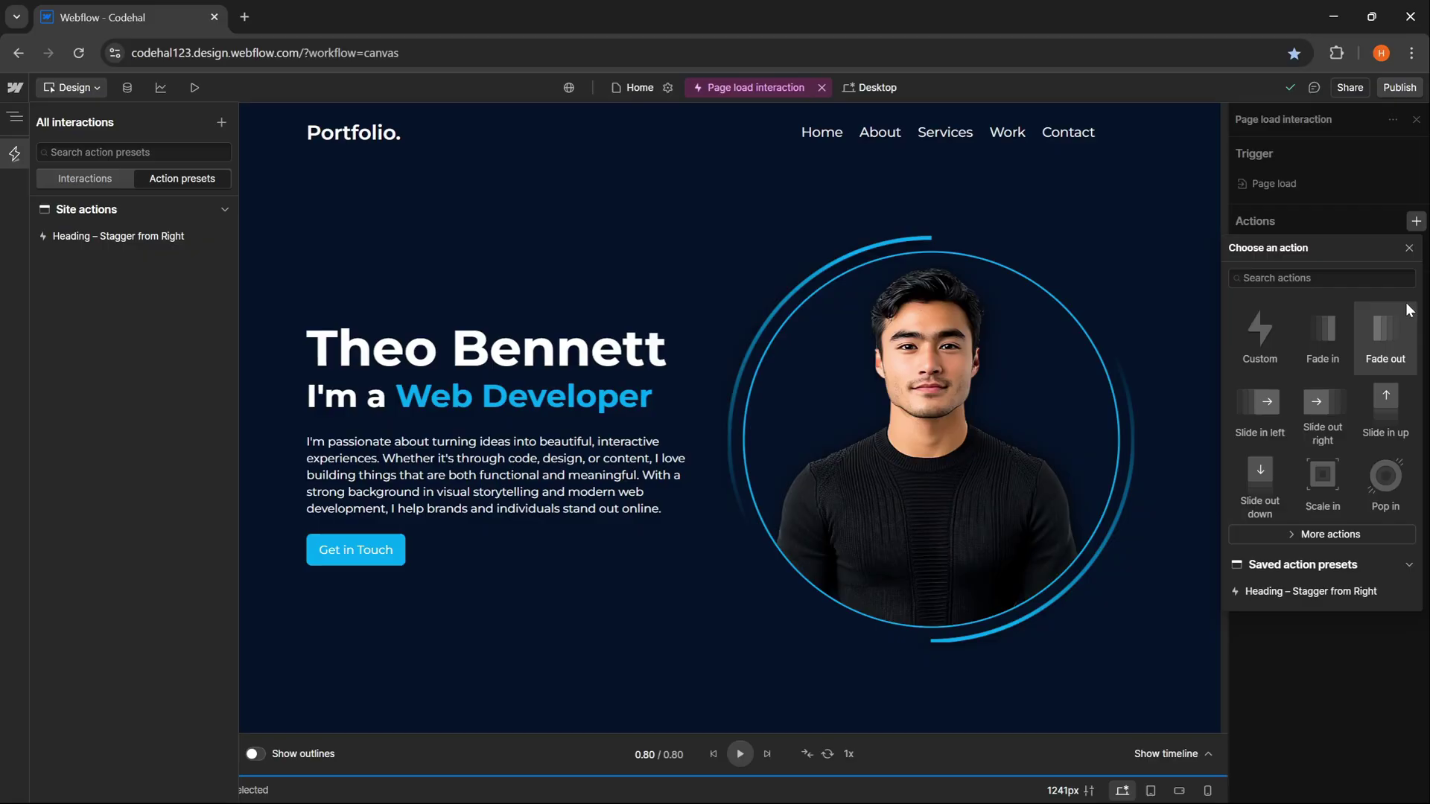
click(1314, 593)
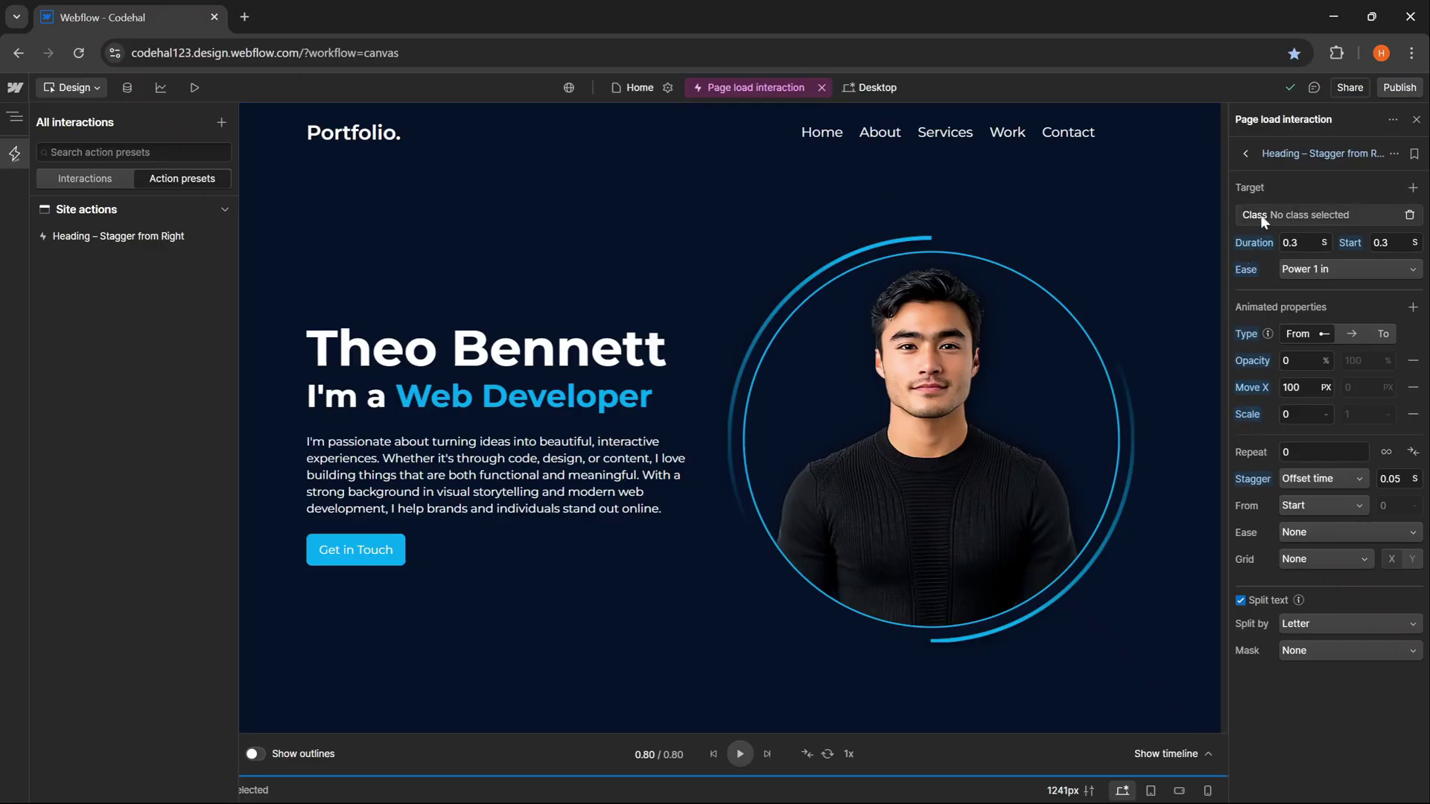
- Point the new action at the hero-subheading class and show the timeline
click(1304, 216)
click(1320, 301)
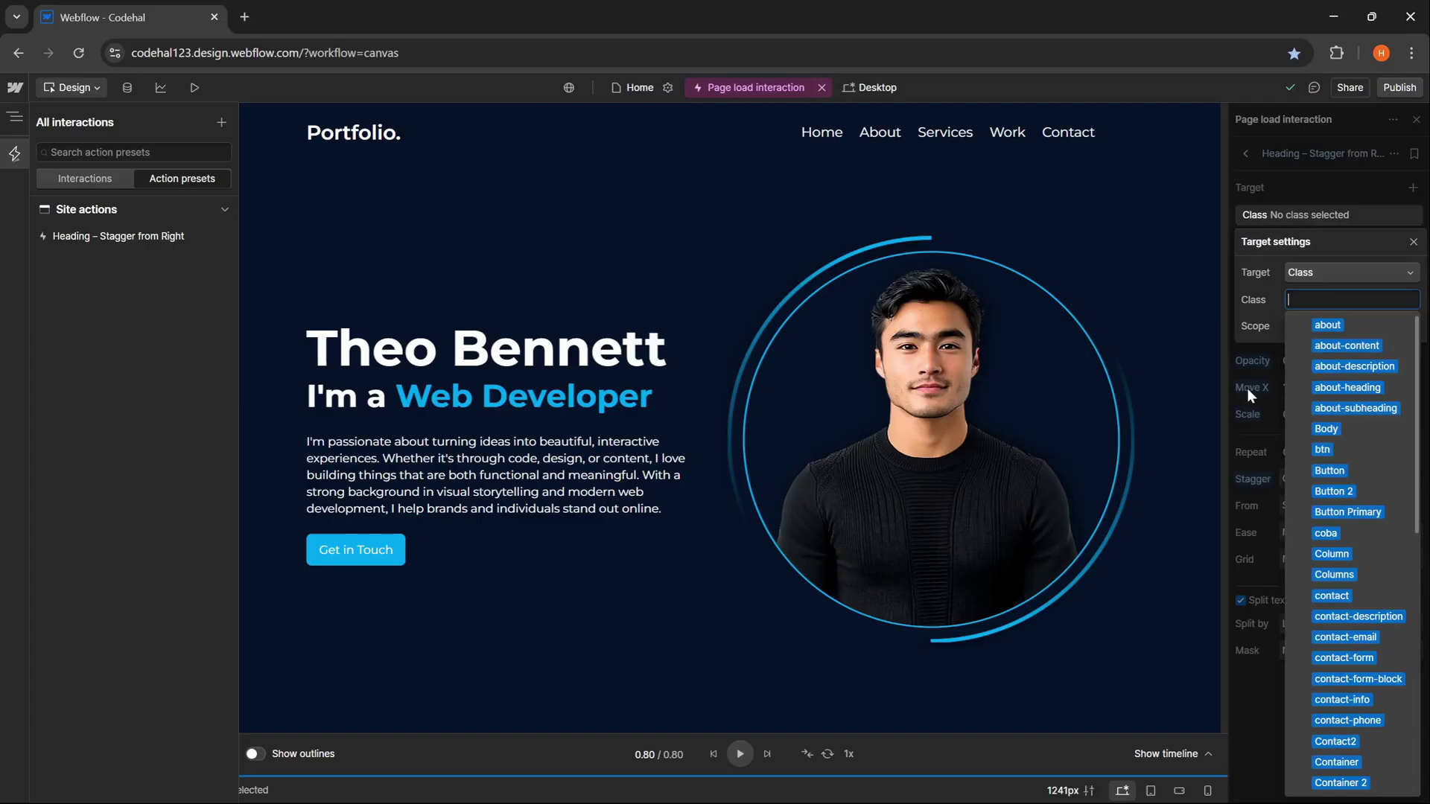
text(hero)
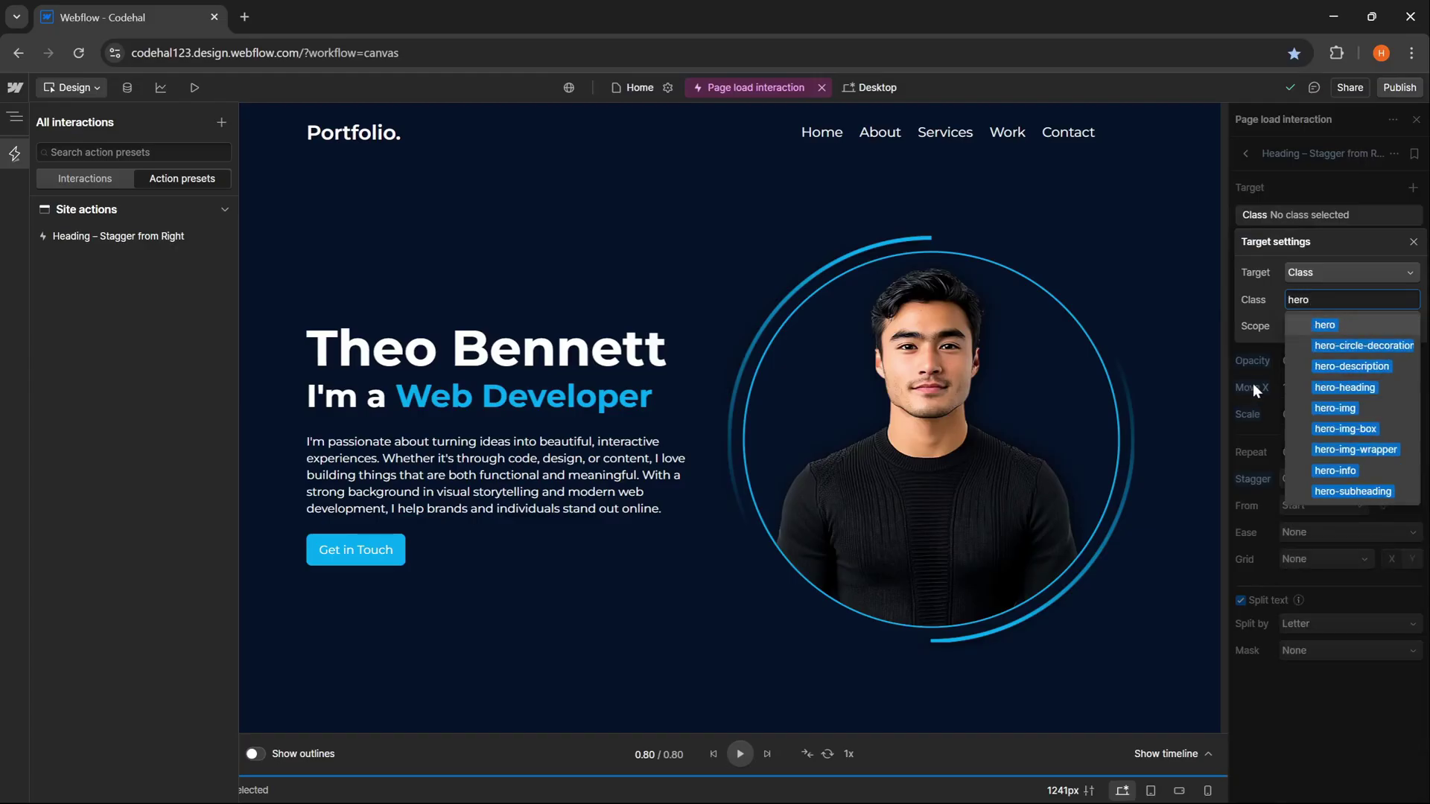
click(1350, 490)
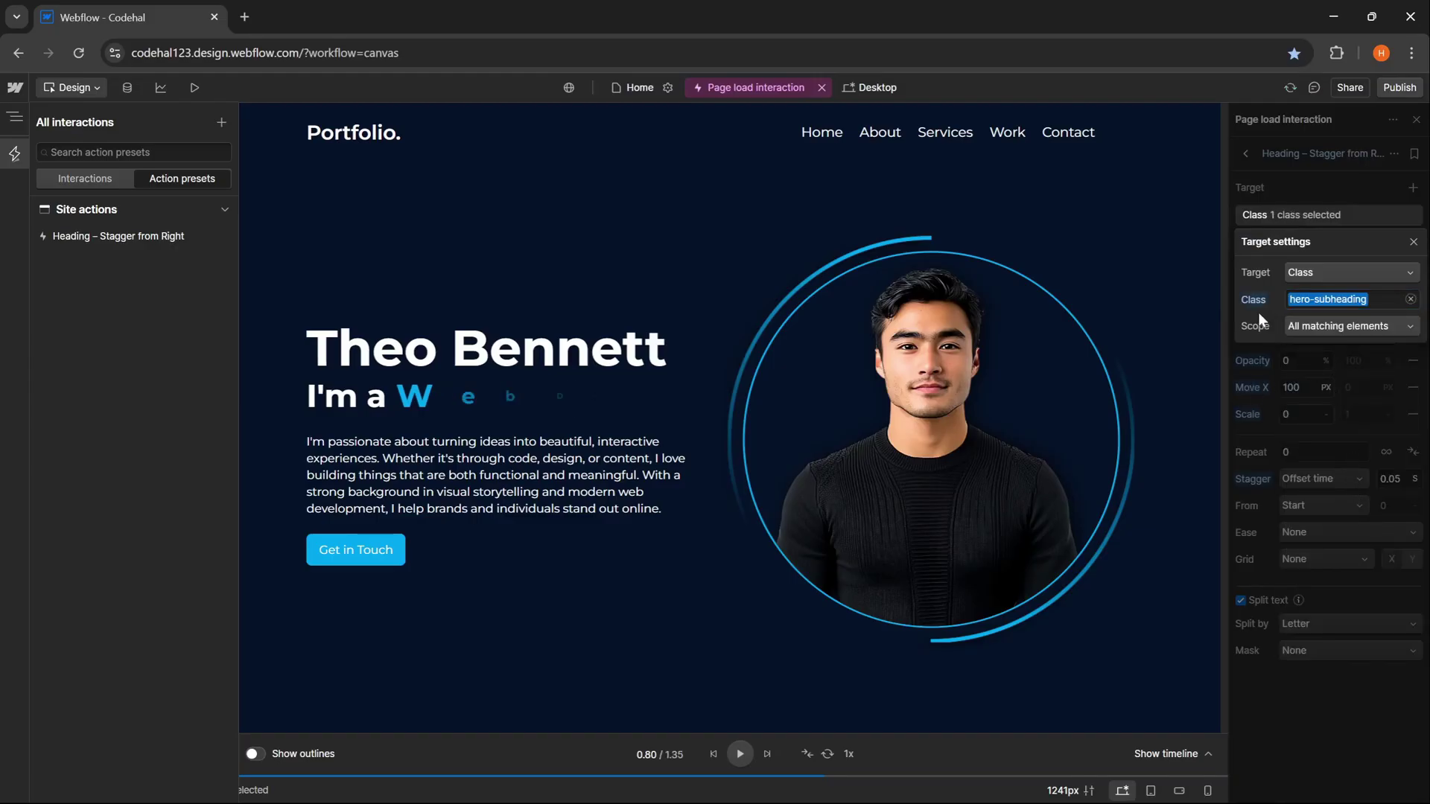
click(1293, 216)
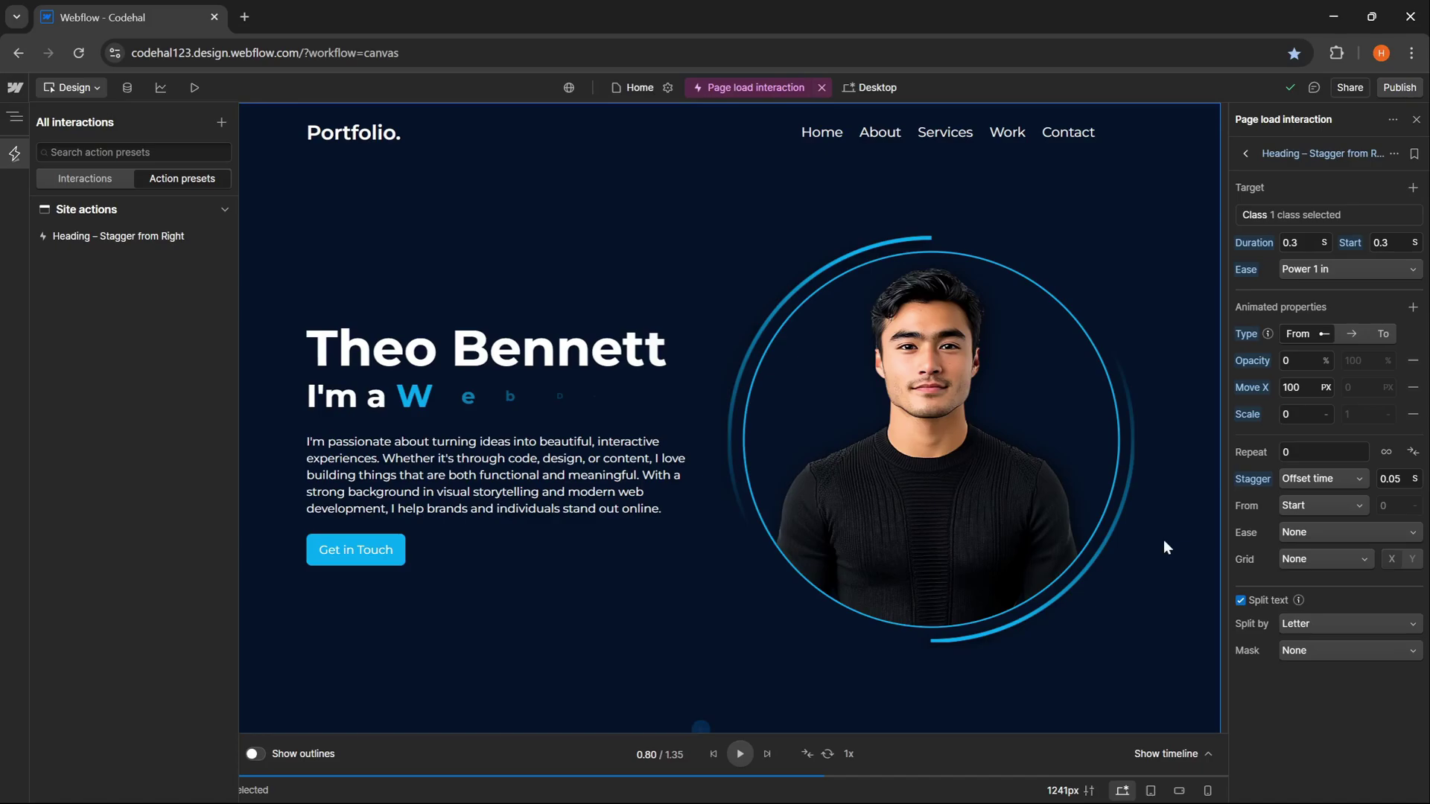
click(1205, 752)
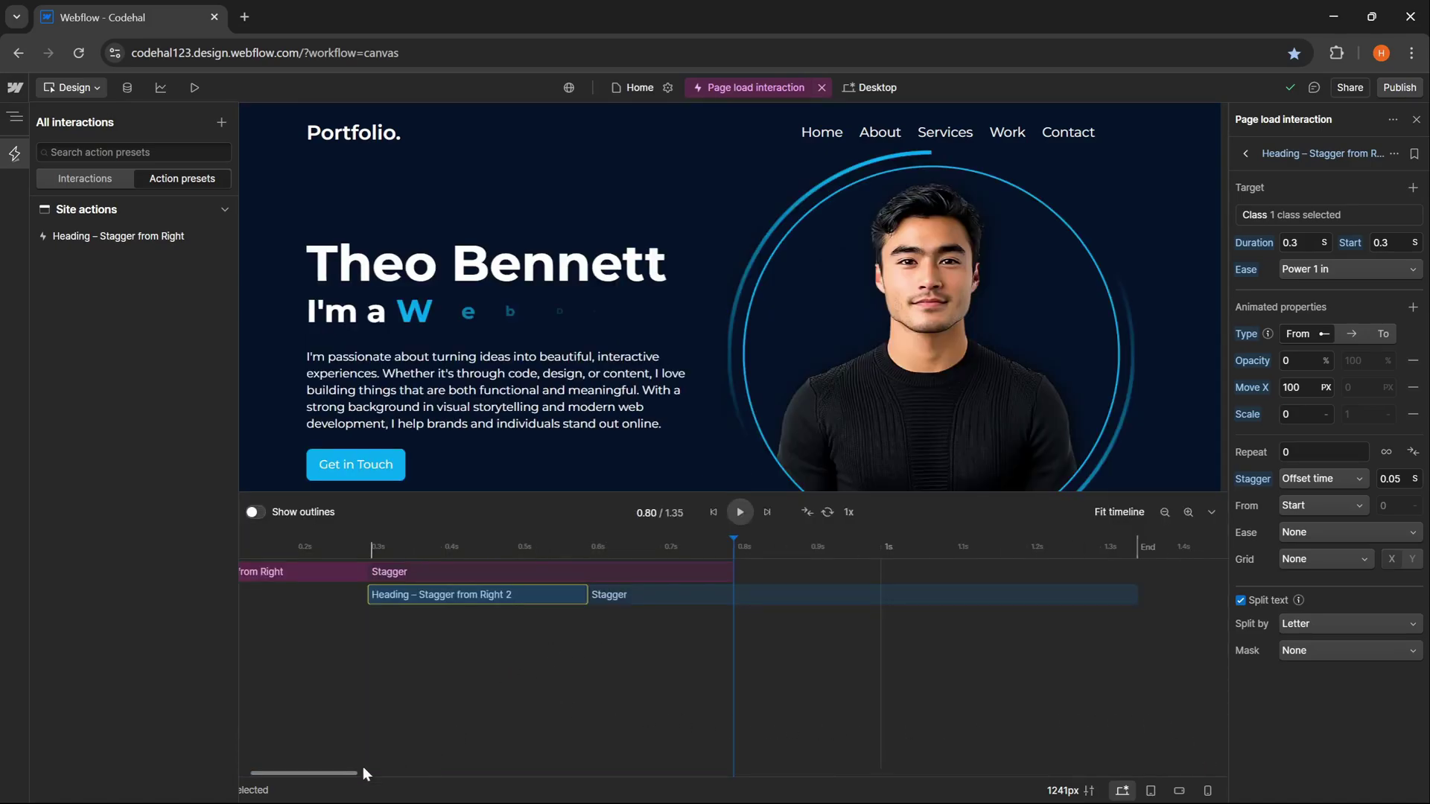
- Drag the Heading – Stagger from Right 2 bar so it starts at about 0.07 s
drag(350, 773, 324, 775)
click(347, 571)
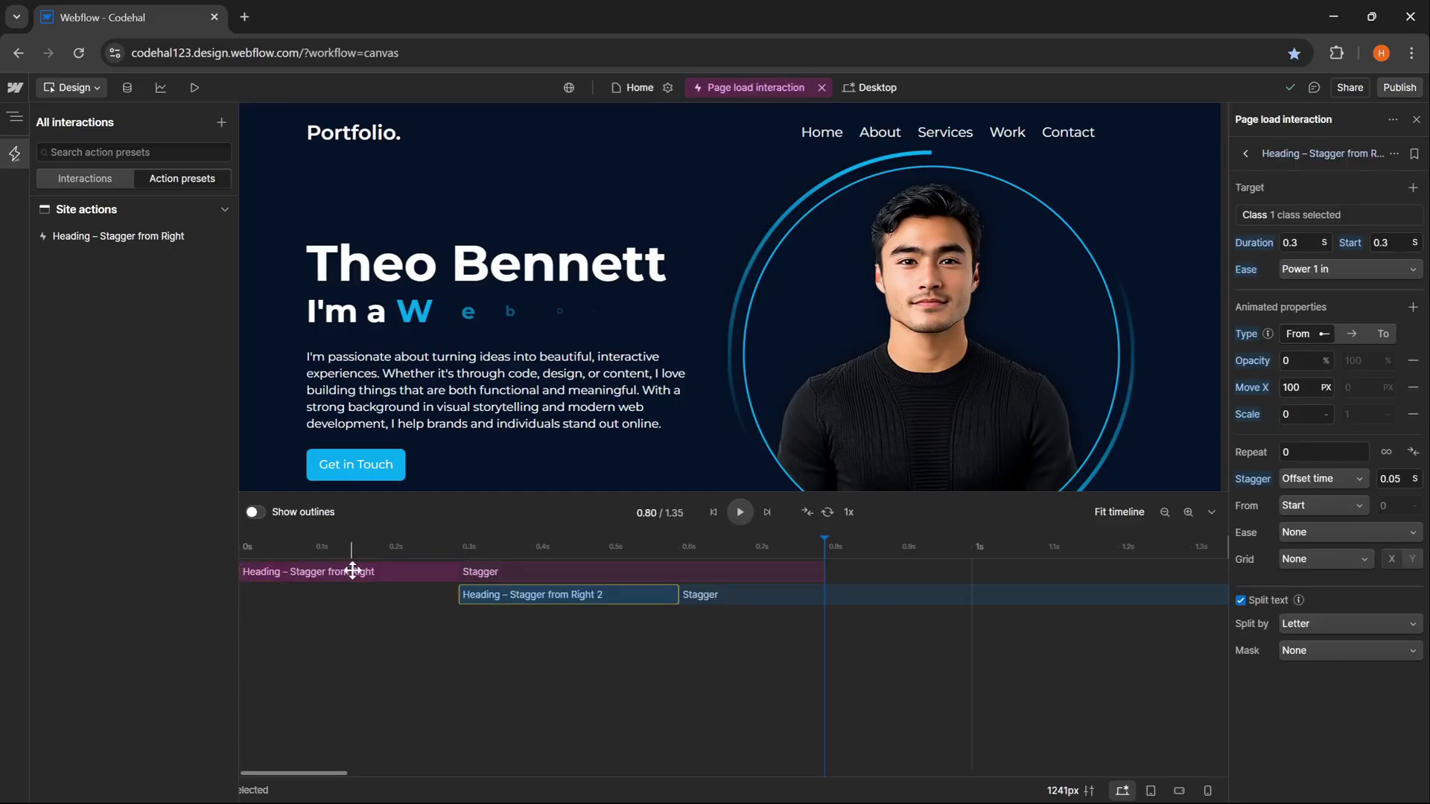
mouse_move(359, 571)
mouse_down()
mouse_move(447, 571)
mouse_move(359, 571)
mouse_up()
drag(477, 594, 324, 596)
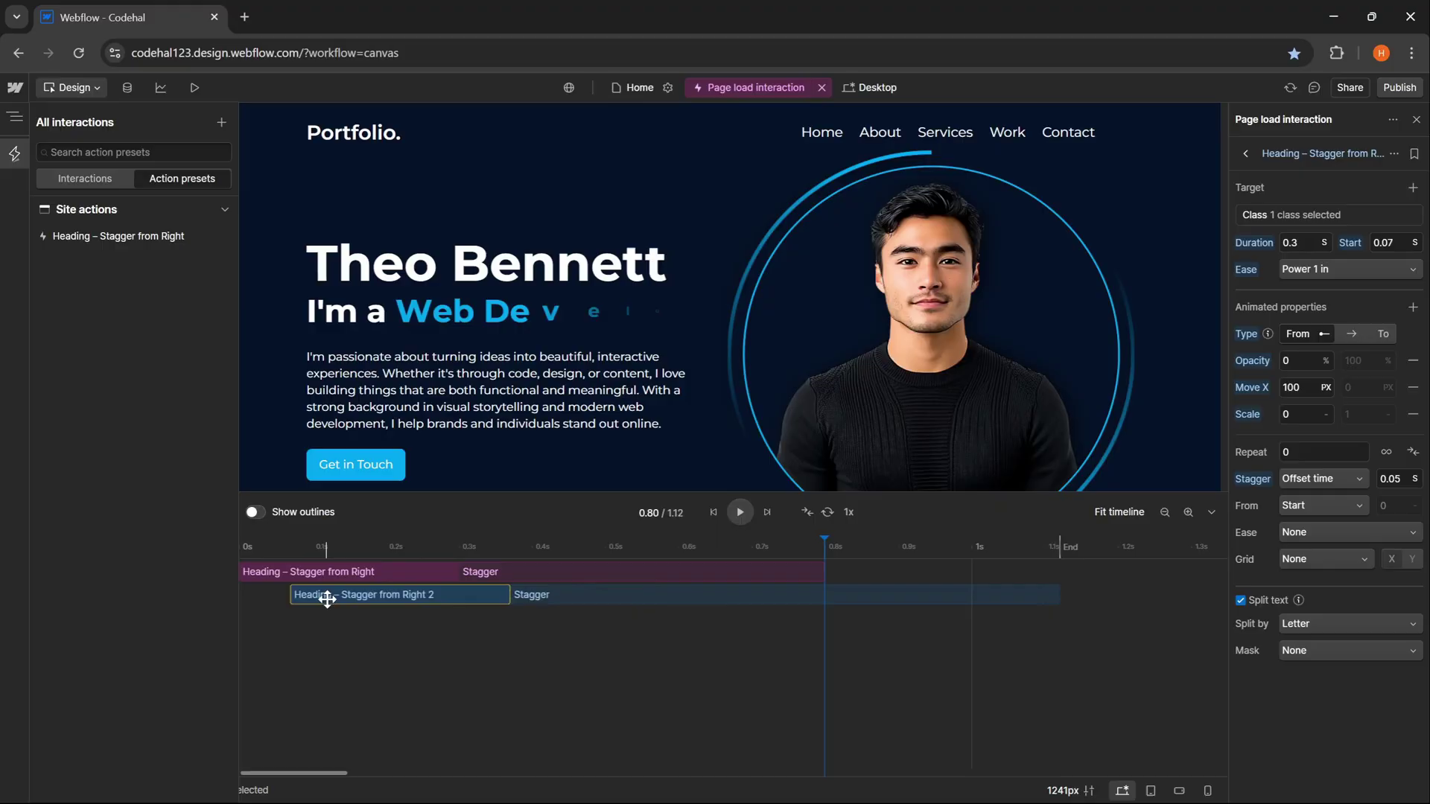
- Scrub the preview at 1x speed and zoom the timeline out and back in to check the timing
drag(356, 547, 774, 583)
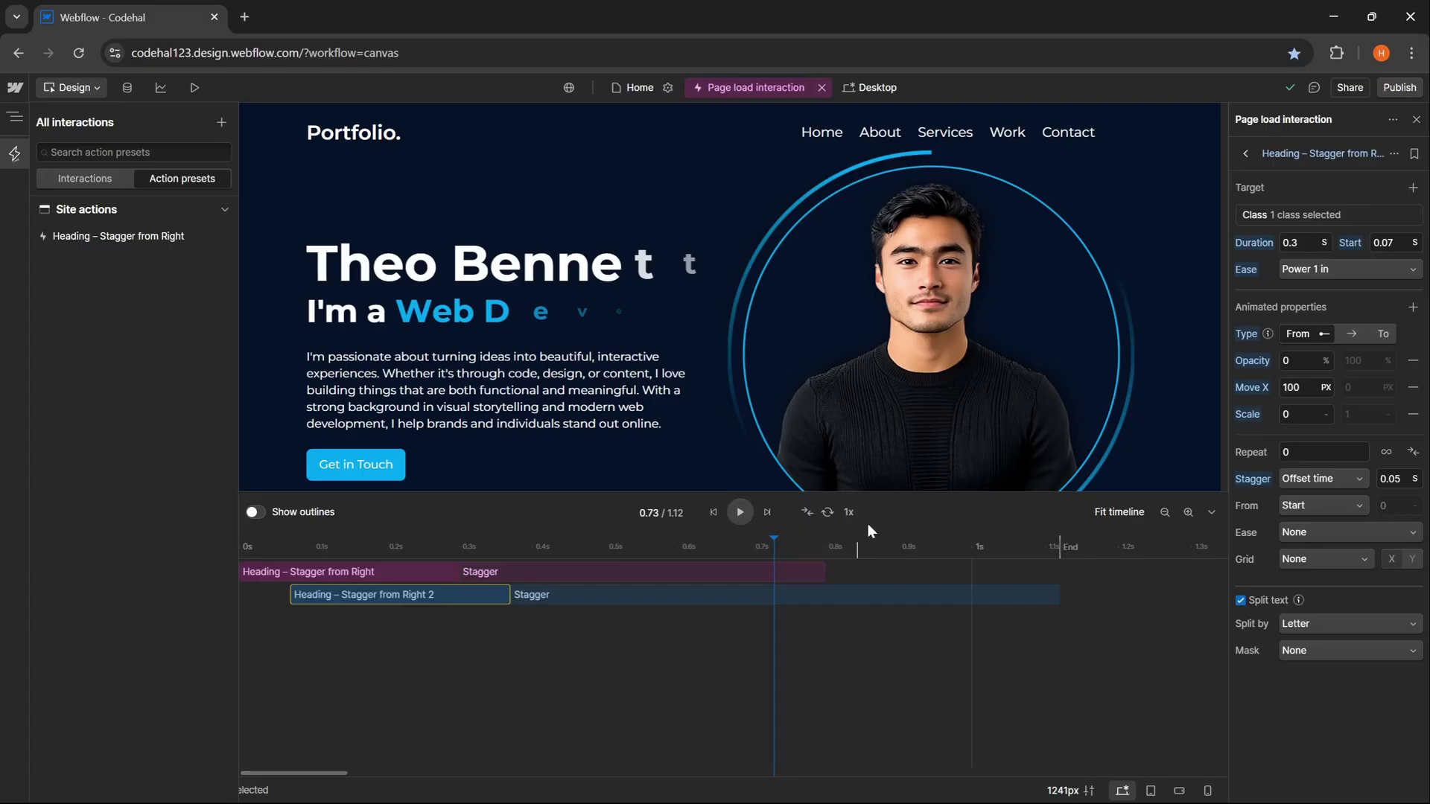
click(849, 512)
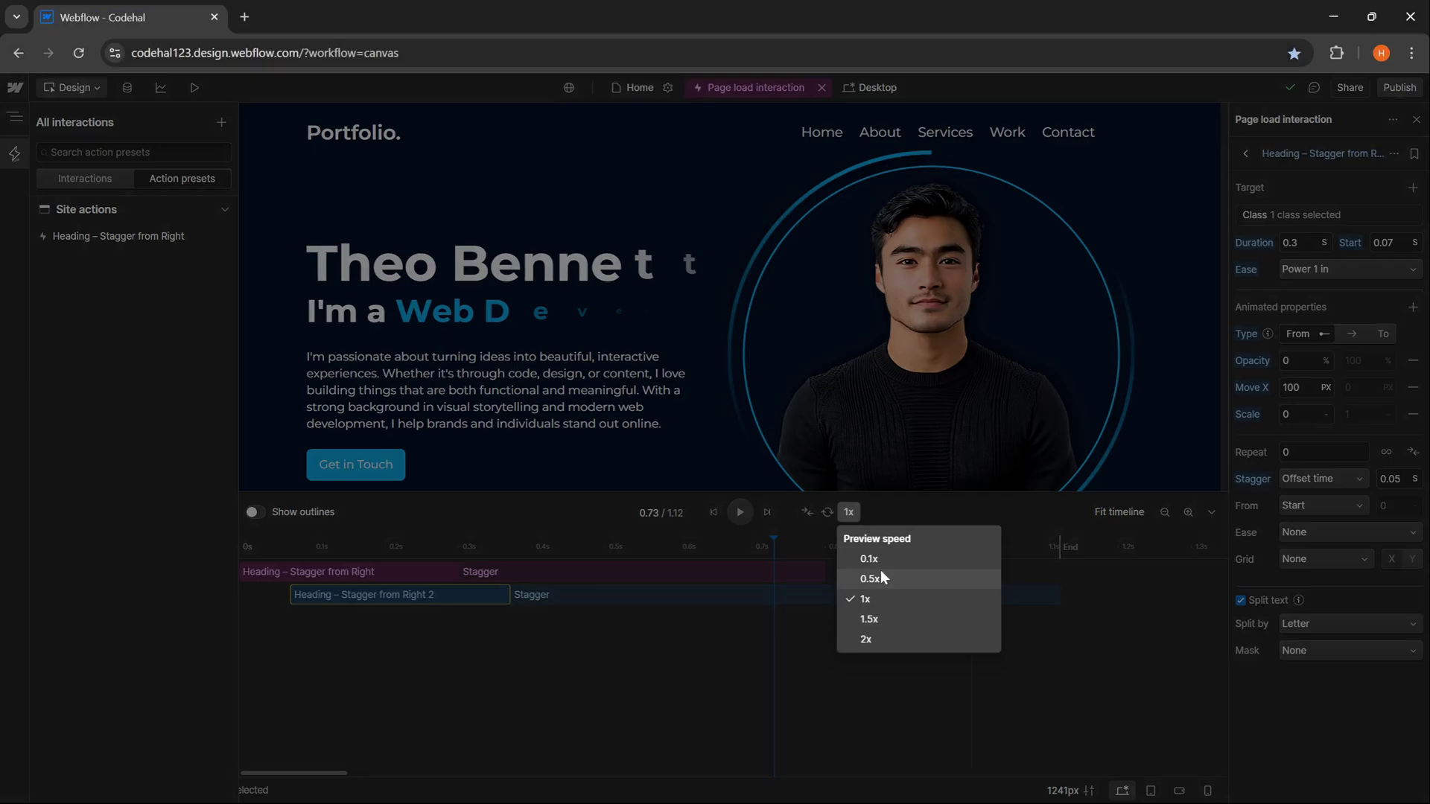
click(901, 509)
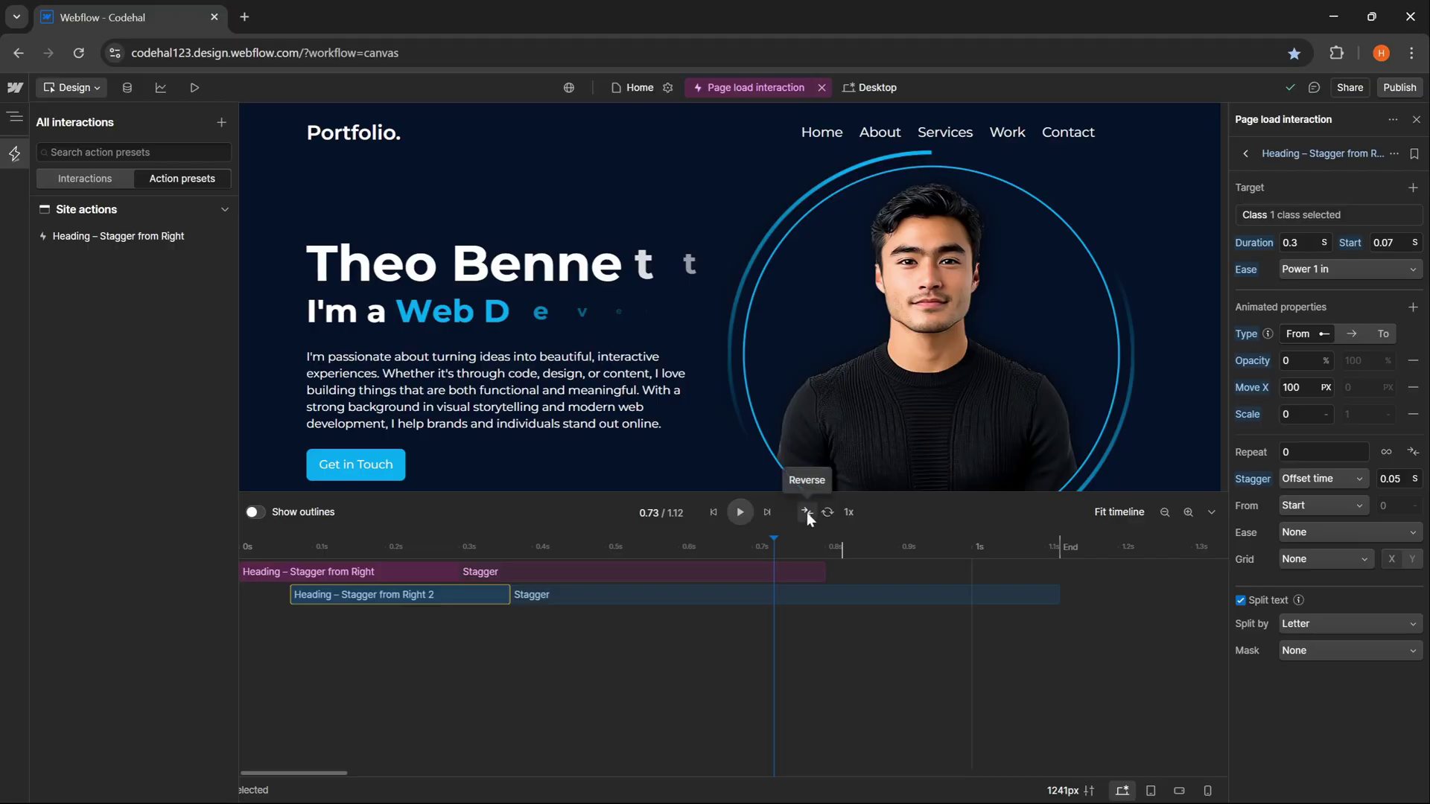
click(1190, 512)
click(1164, 514)
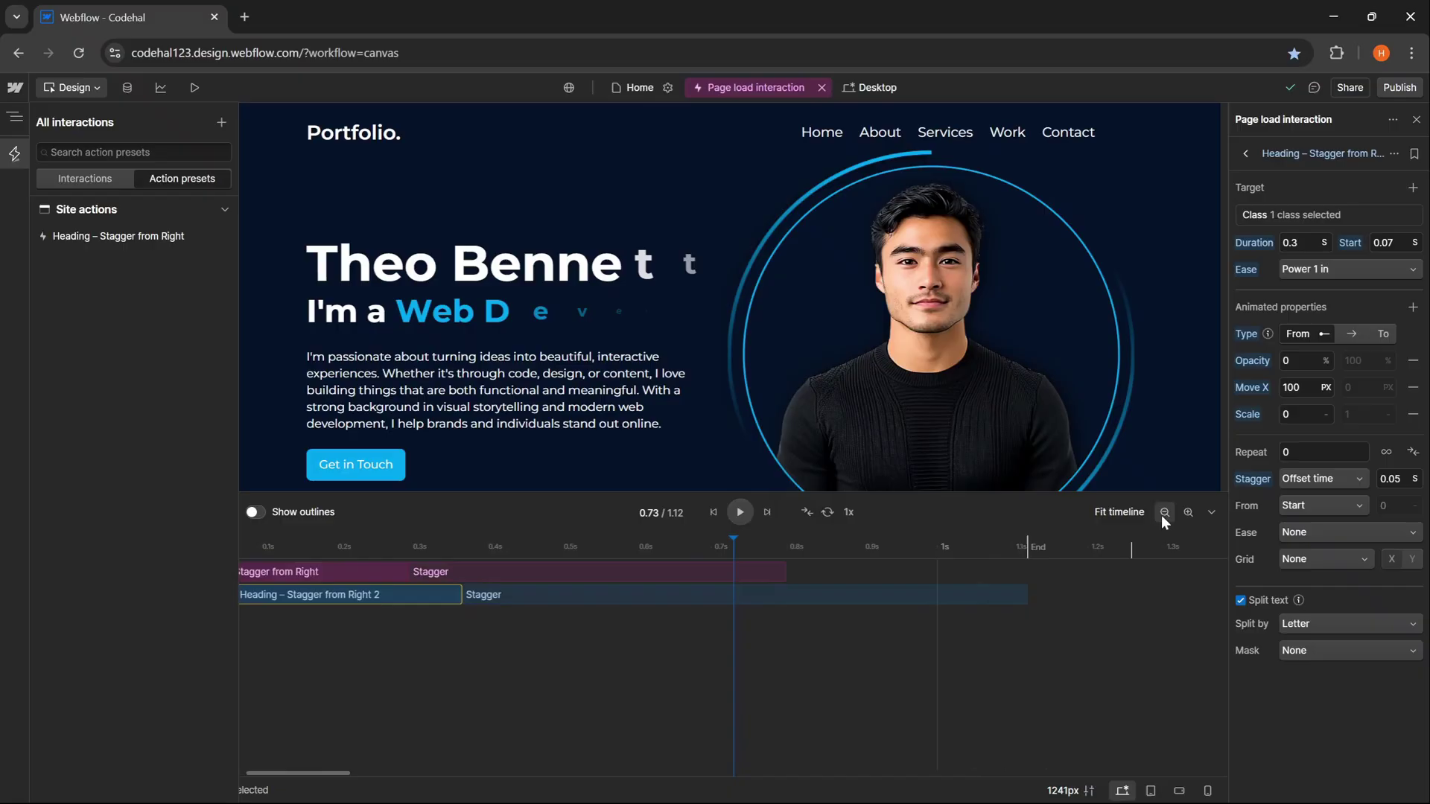
click(1163, 514)
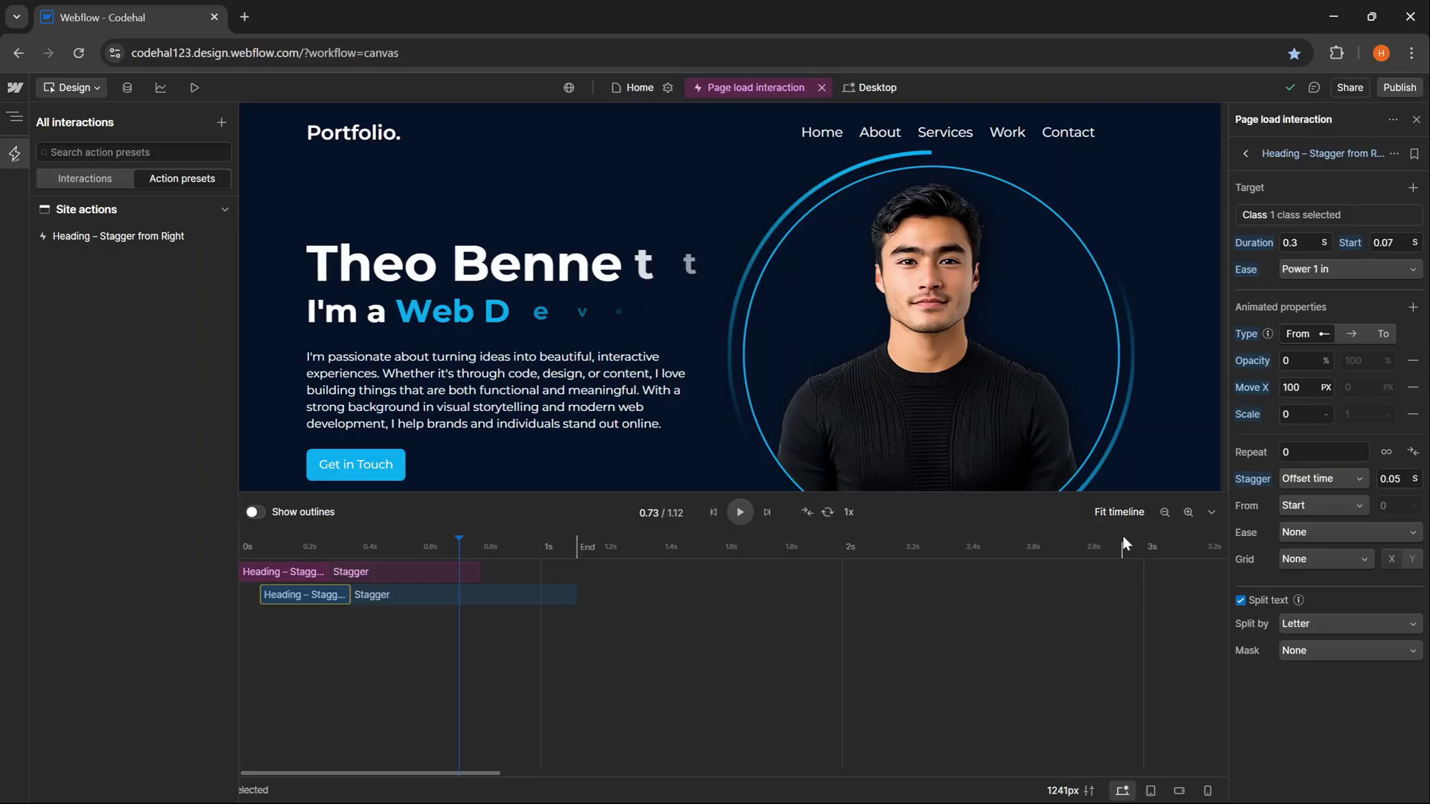
click(1188, 514)
click(1188, 514)
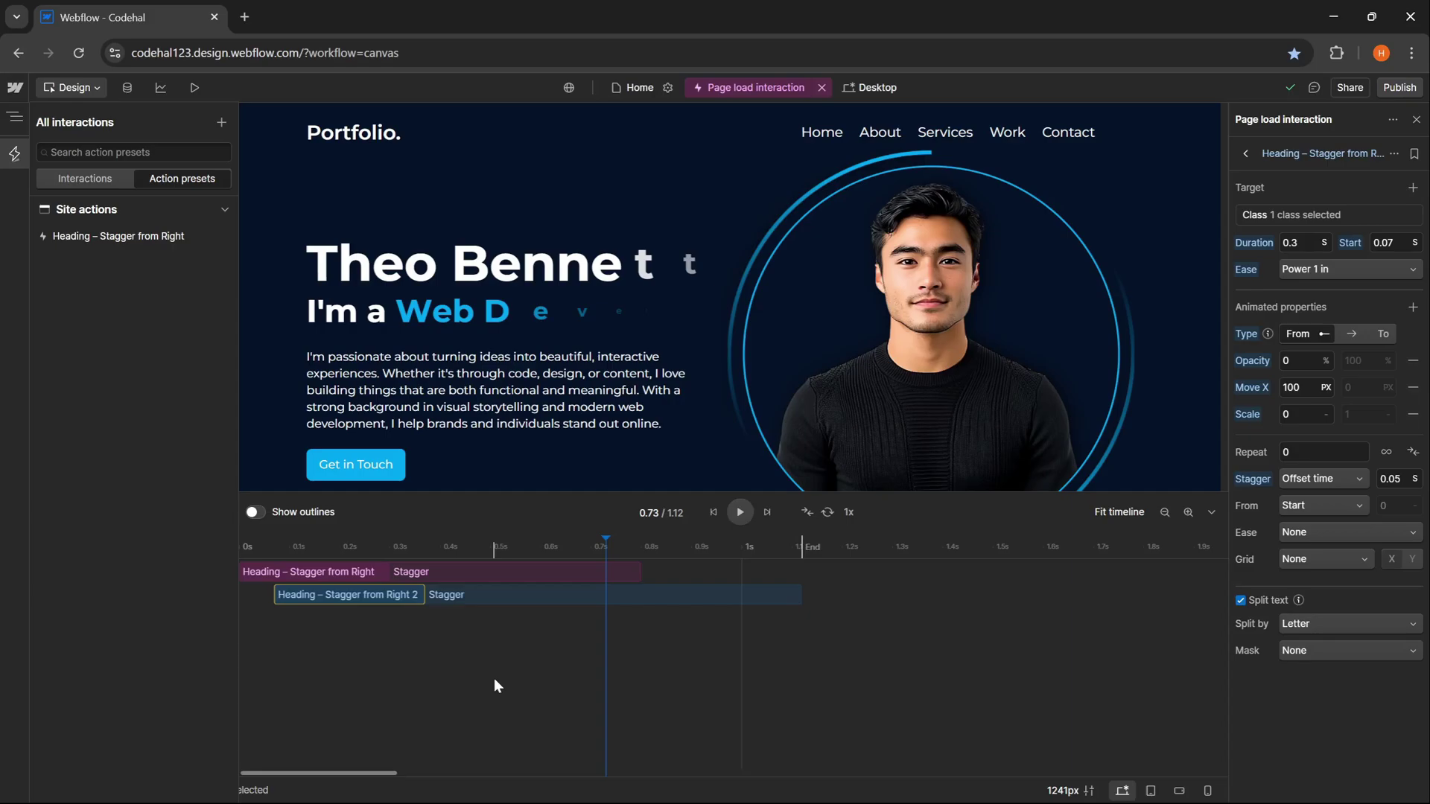
- Set the subheading action's Start to 0.35 s and its Stagger offset to 0.1 s
mouse_move(377, 595)
mouse_down()
mouse_move(283, 605)
mouse_move(436, 602)
mouse_move(351, 600)
mouse_up()
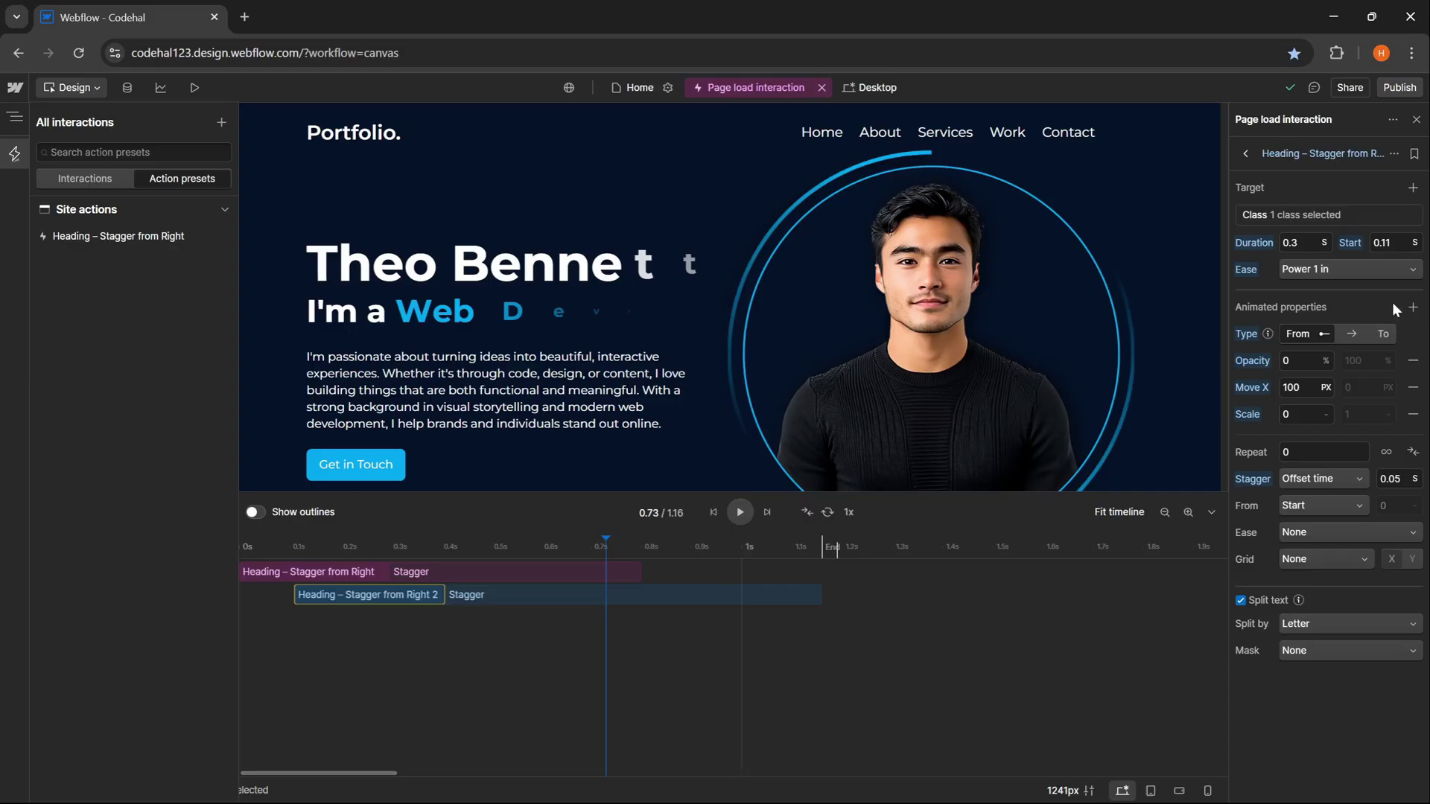
click(1382, 242)
text(0.35)
click(1371, 222)
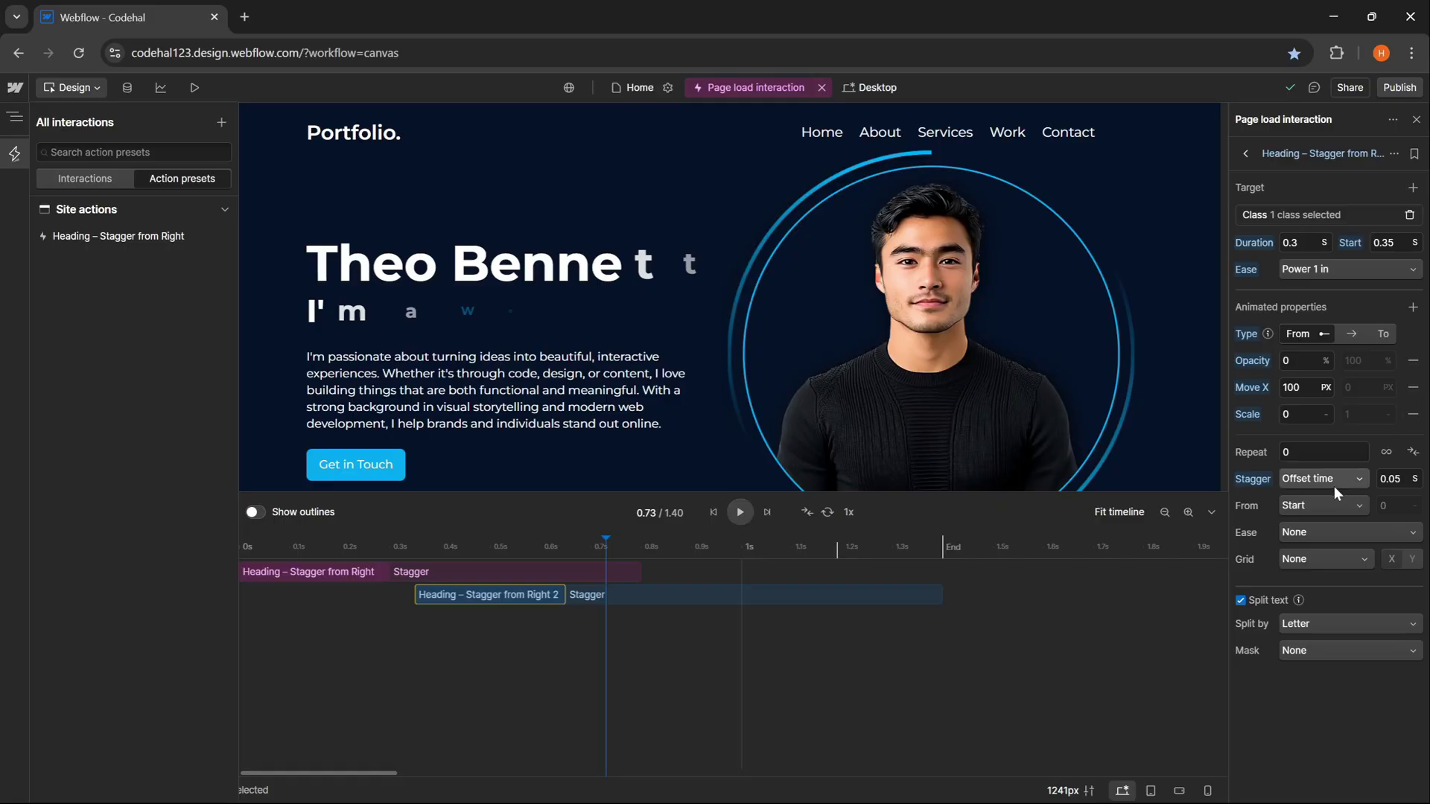
click(1390, 479)
text(0.1)
key(Return)
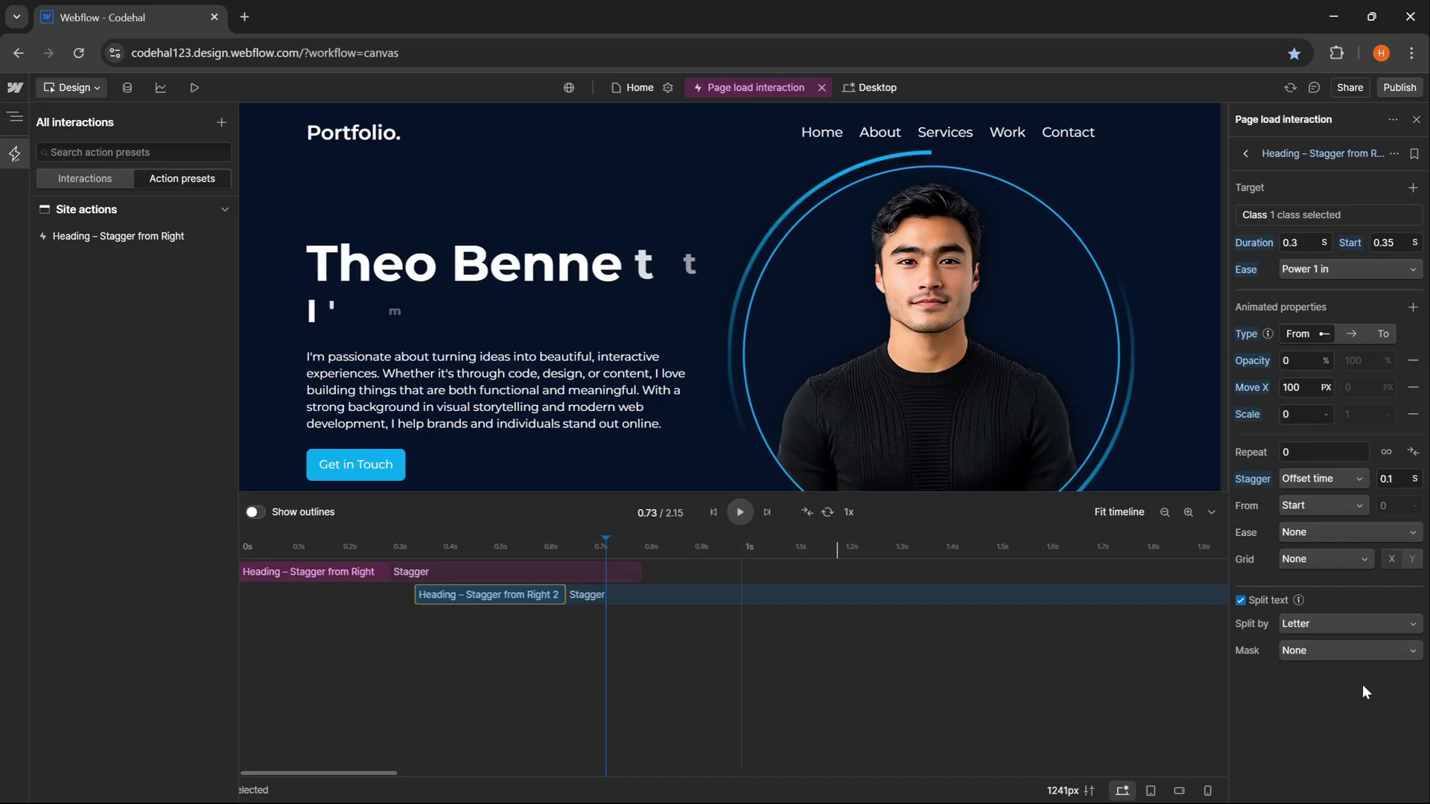
- Rewind and play the full 2.15 s page-load animation, zooming the timeline out to show it all
drag(283, 555, 204, 554)
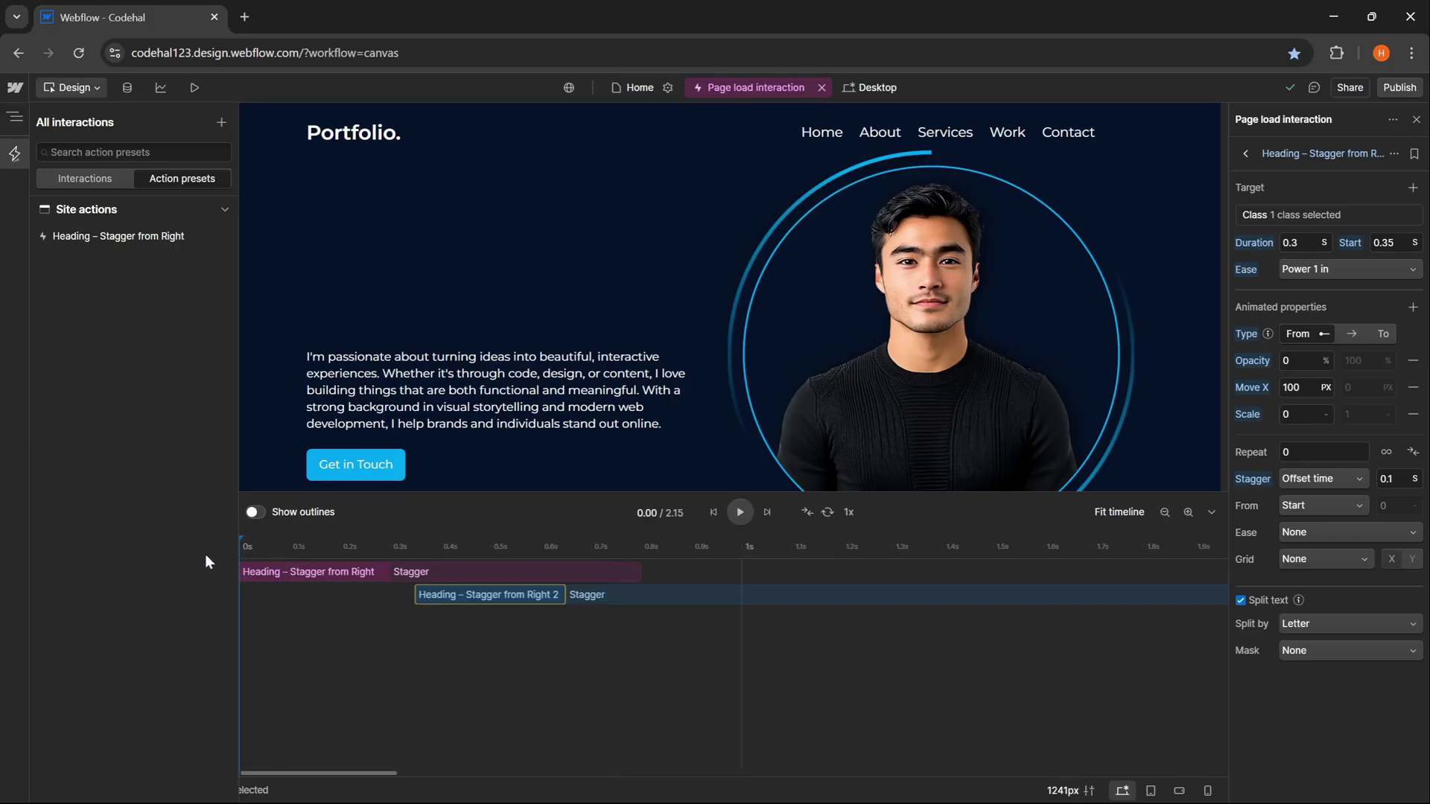
click(740, 514)
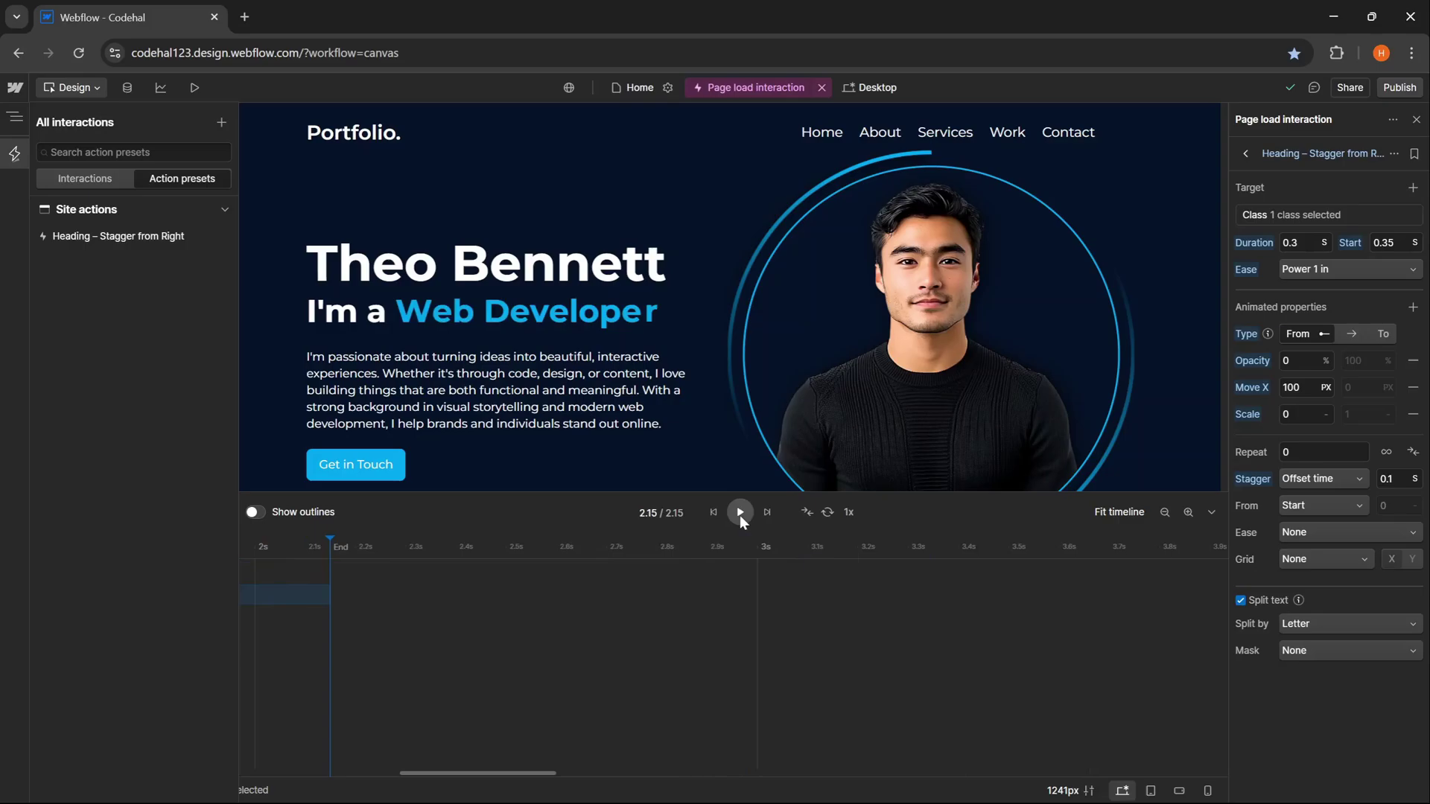
drag(513, 769, 353, 769)
click(1165, 512)
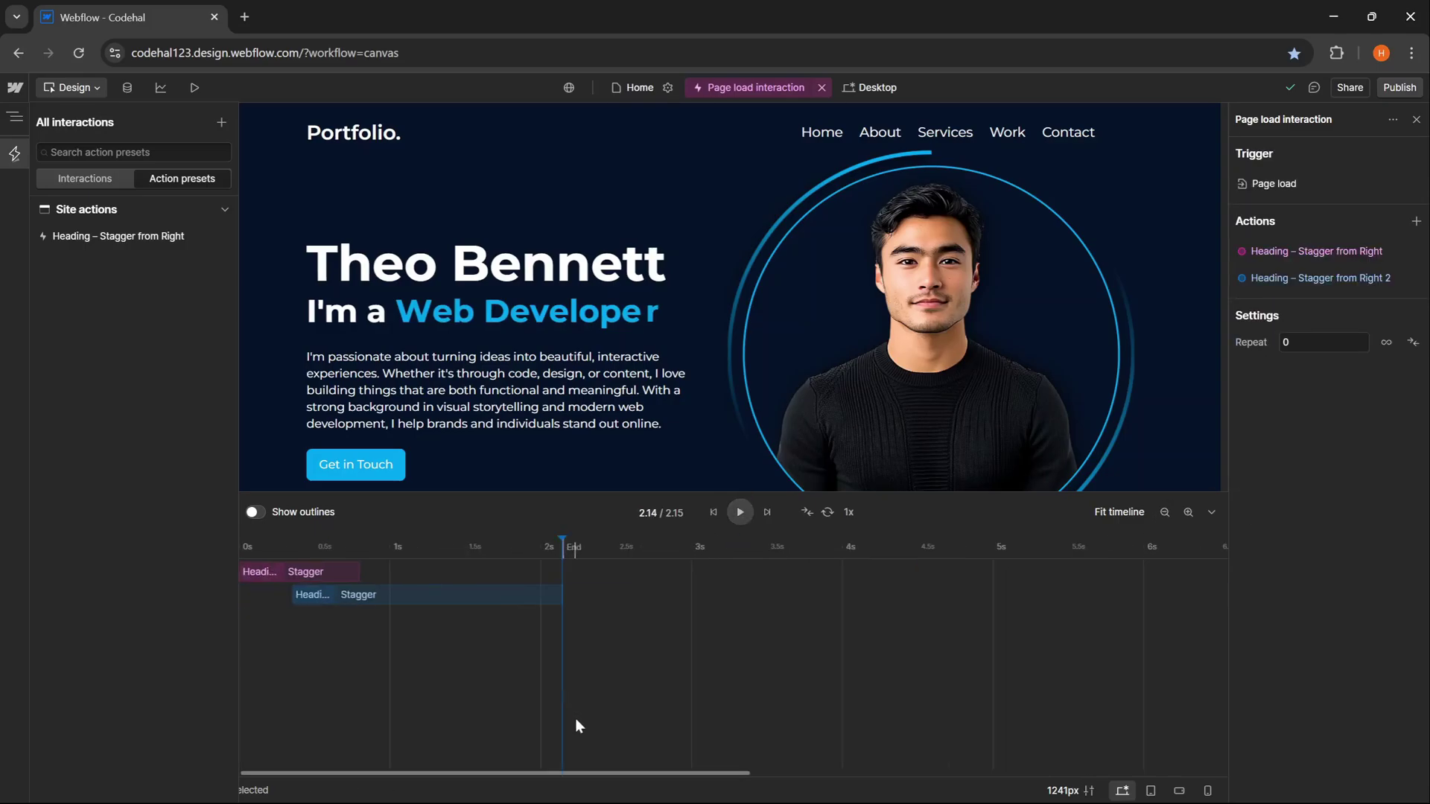
- Rename the second stagger action on the timeline to 'Subheading – Stagger from Right'
click(317, 595)
click(1392, 154)
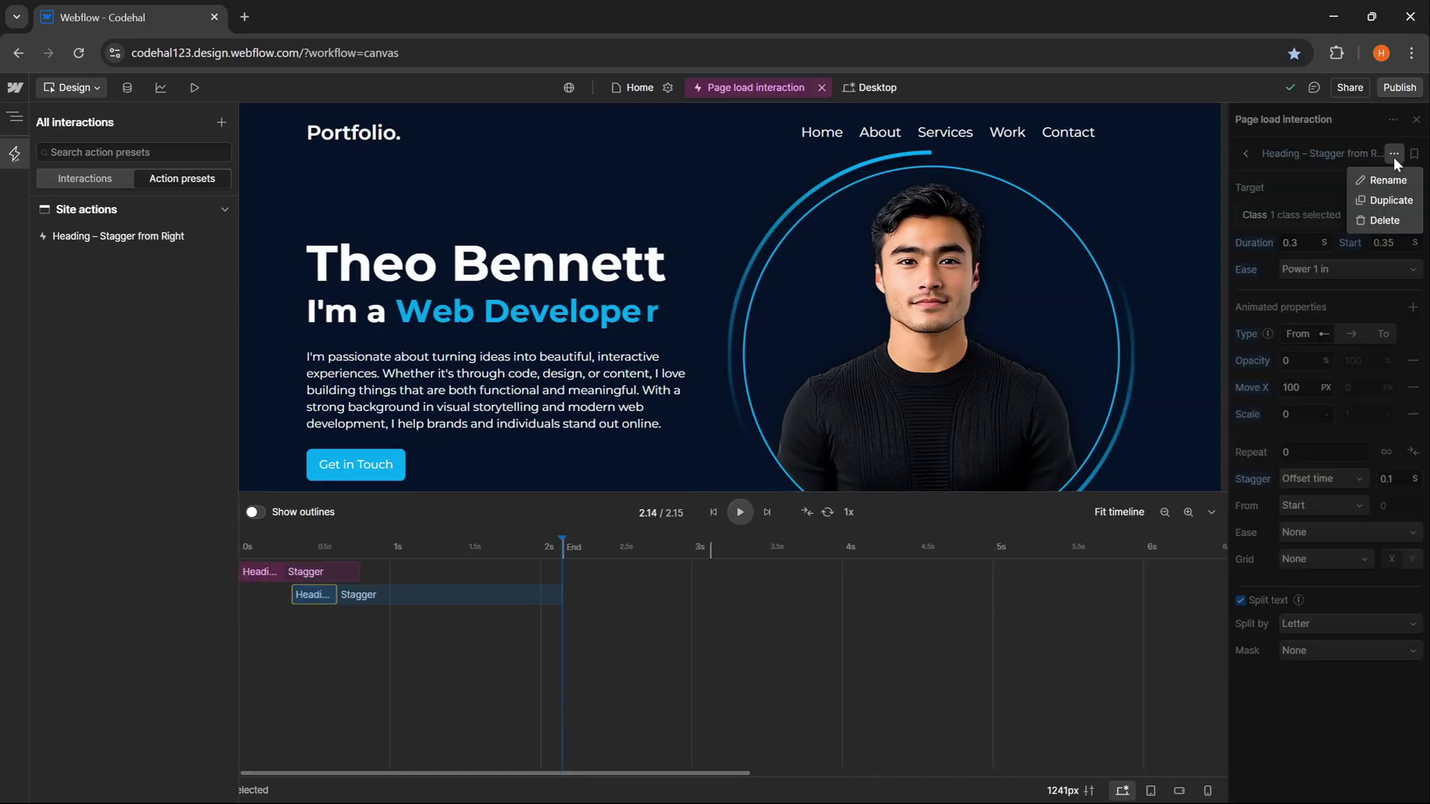
click(1390, 168)
text(Subheading – Stagger from Right)
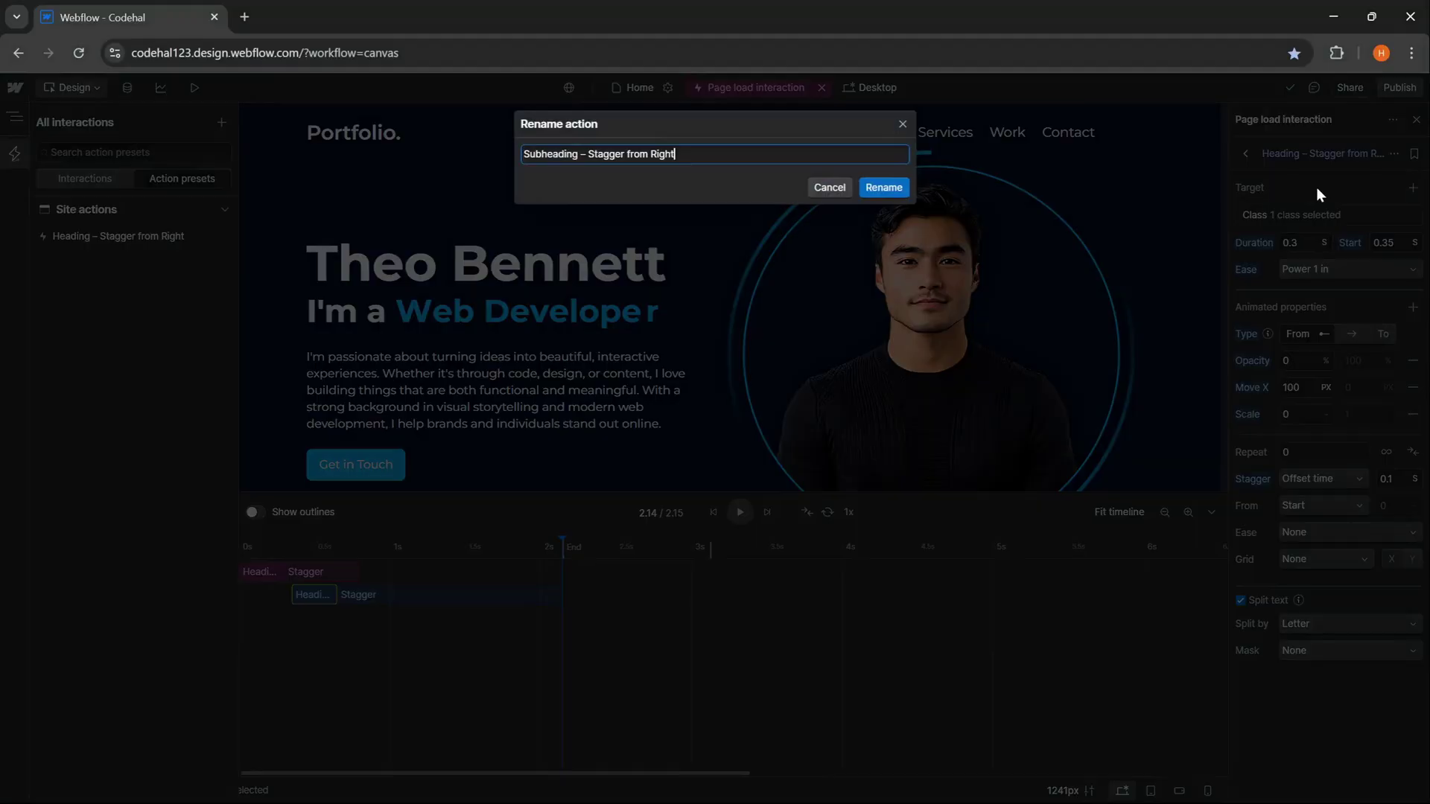
click(884, 188)
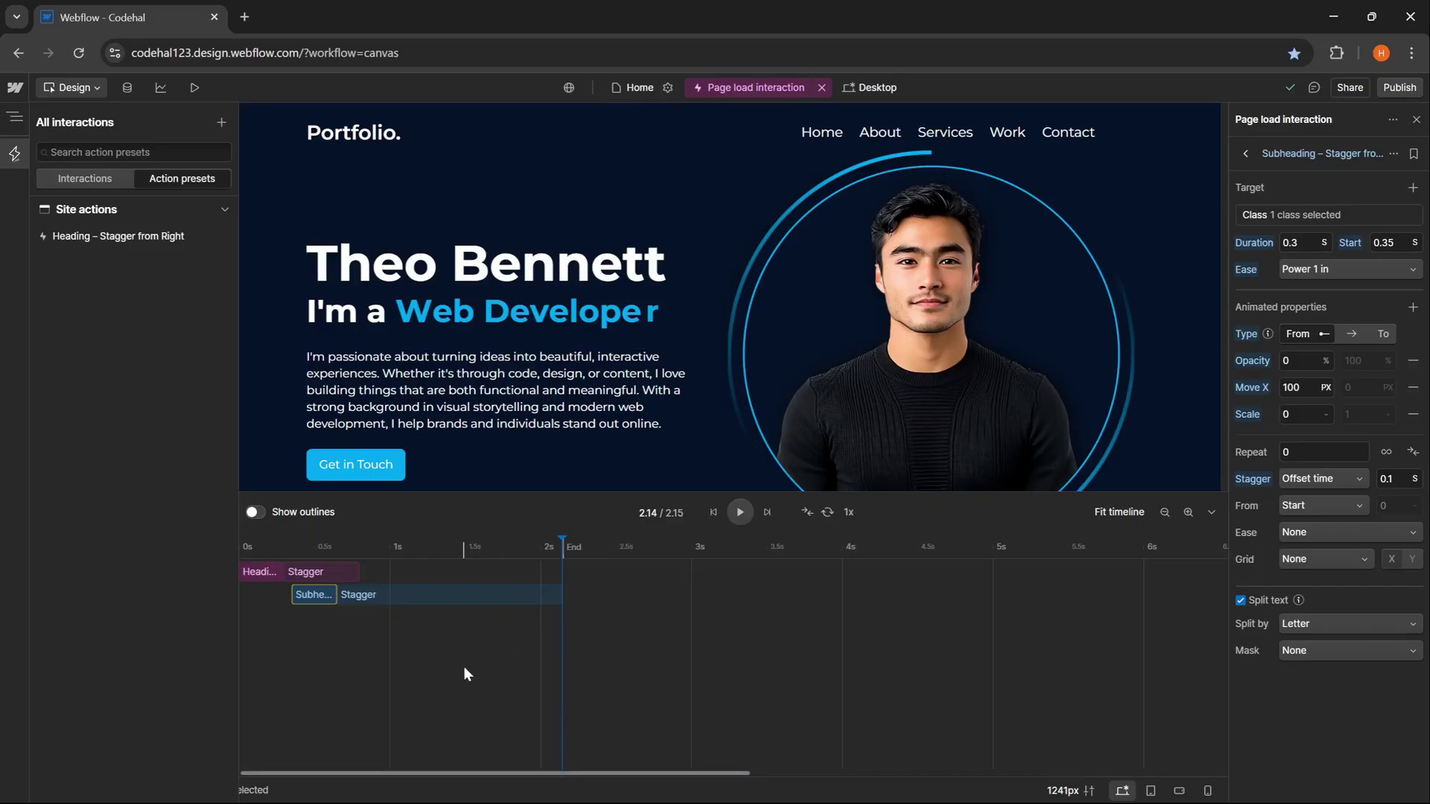
- Add a new Custom page-load animation targeting the hero-description class
double_click(439, 664)
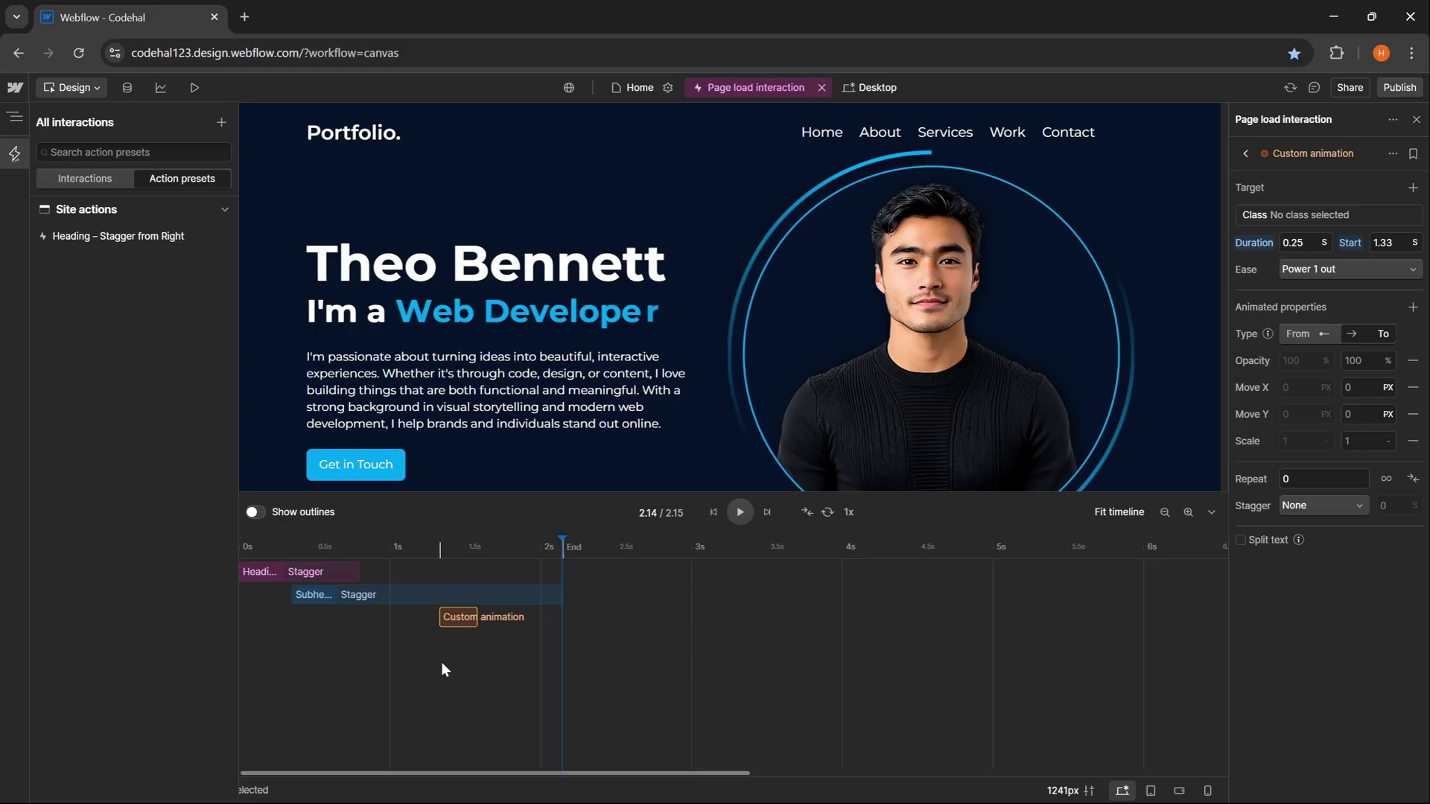
scroll(956, 634, up, 2)
click(436, 700)
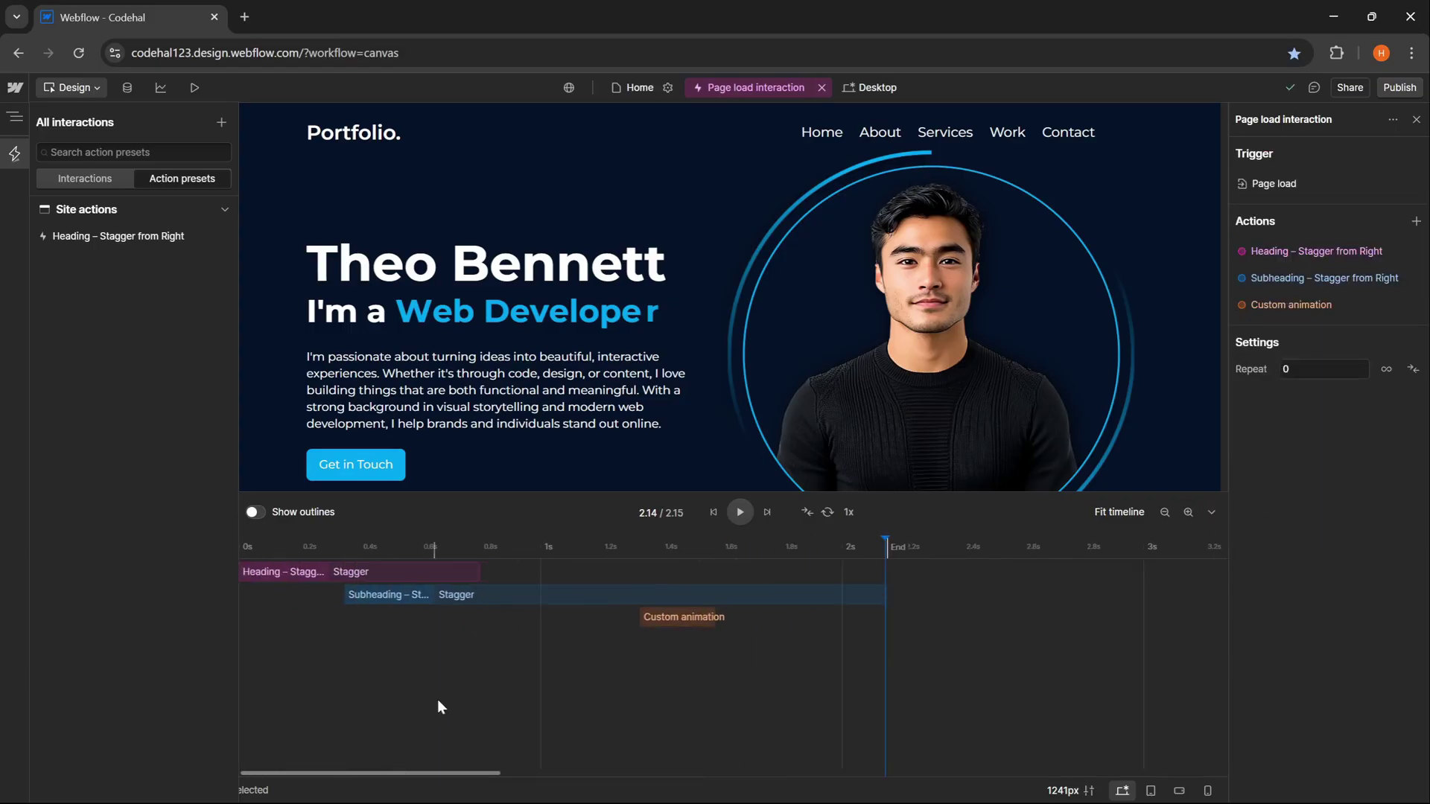
click(683, 617)
click(1298, 215)
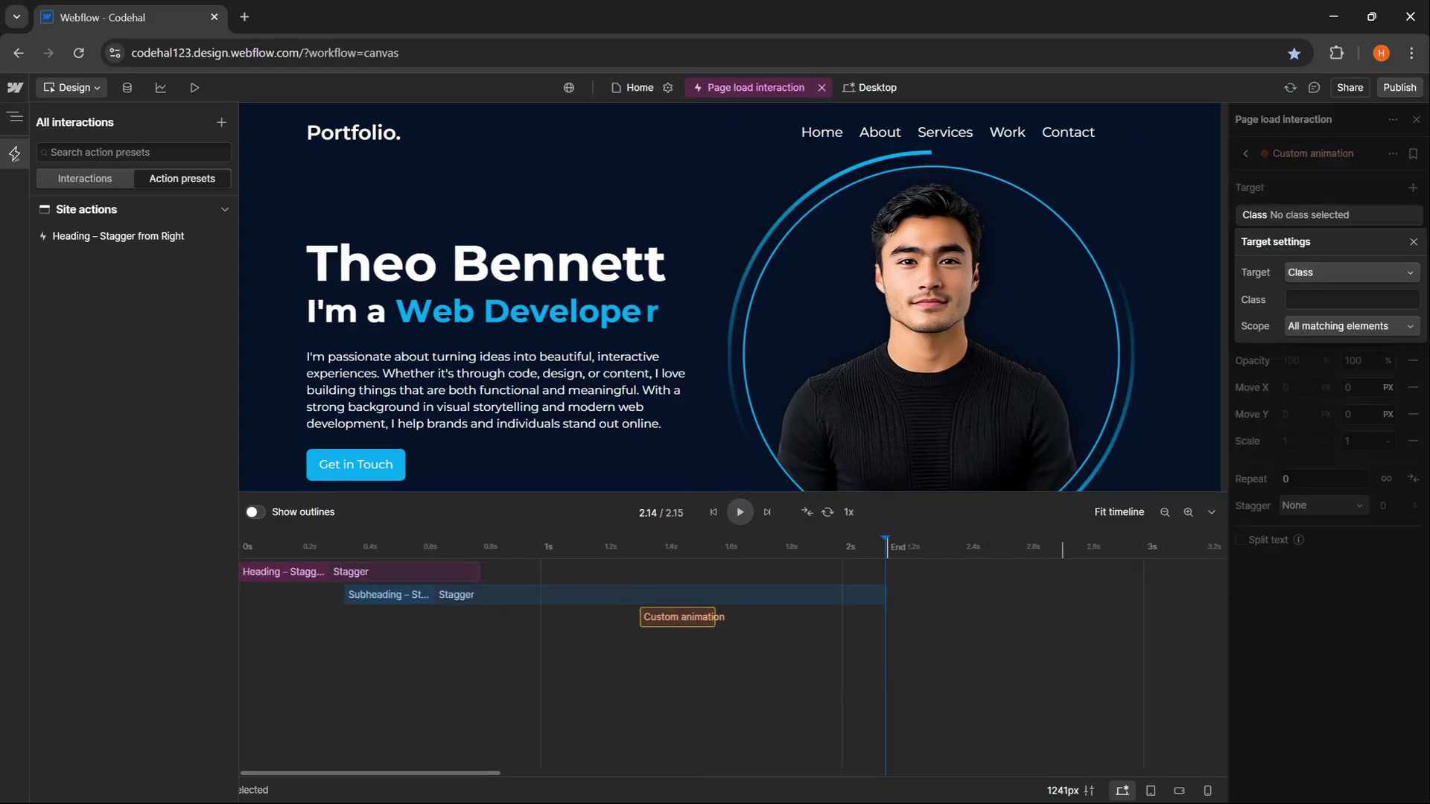
click(1299, 301)
text(her)
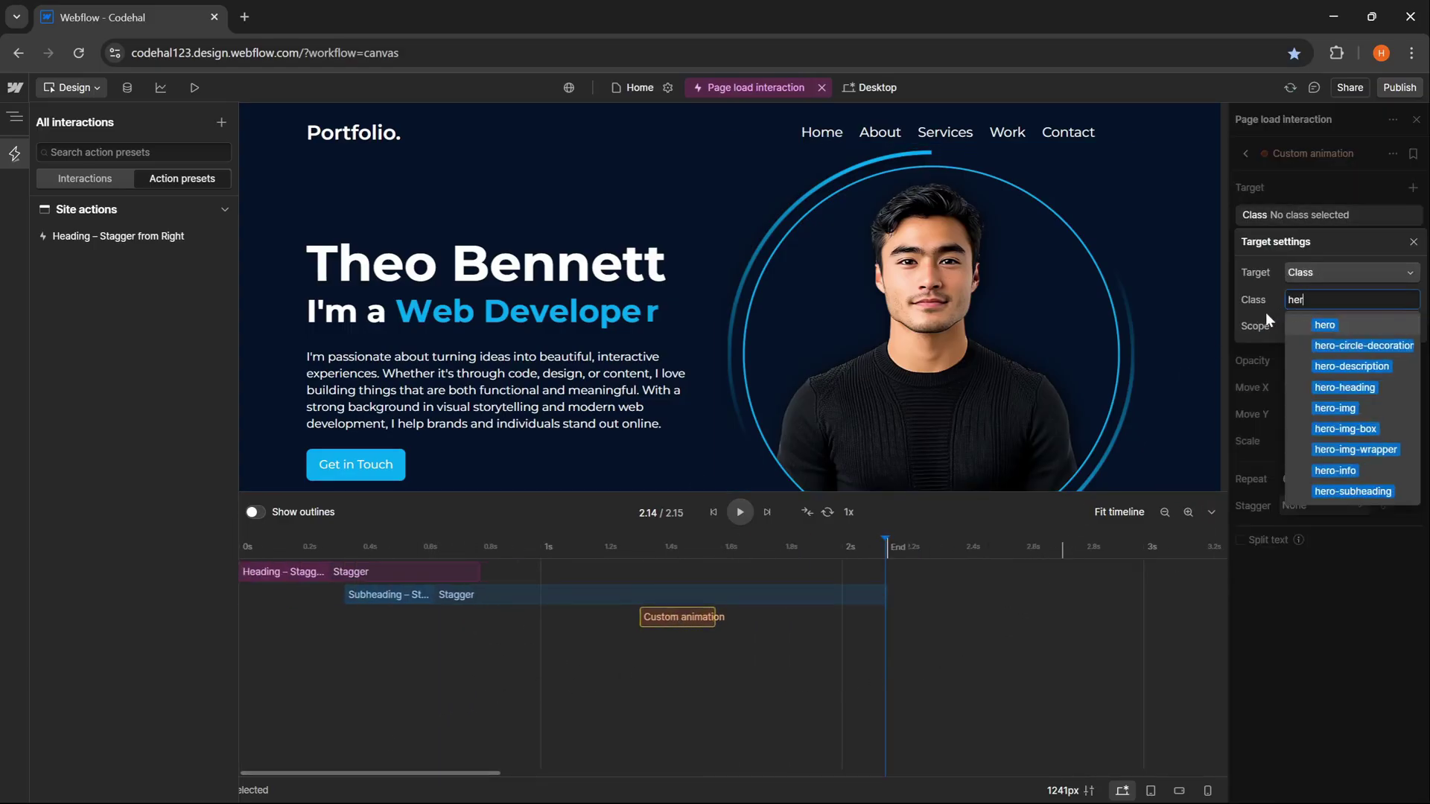
click(1342, 366)
click(1254, 350)
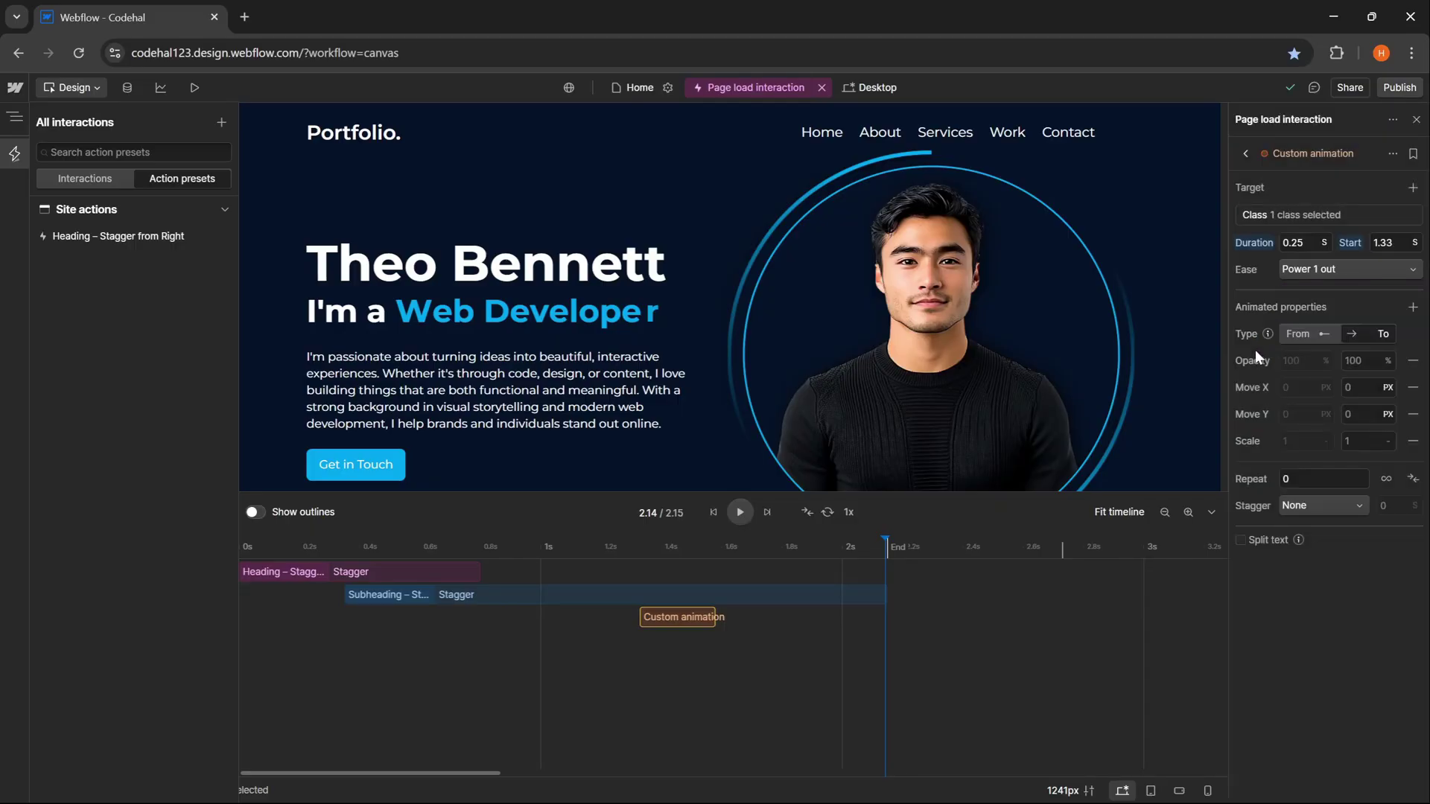
- Give it a 0.3 s duration, a 0.8 s start and Power 1 in easing
click(1294, 242)
text(0.3)
key(Return)
text(0.8)
key(Return)
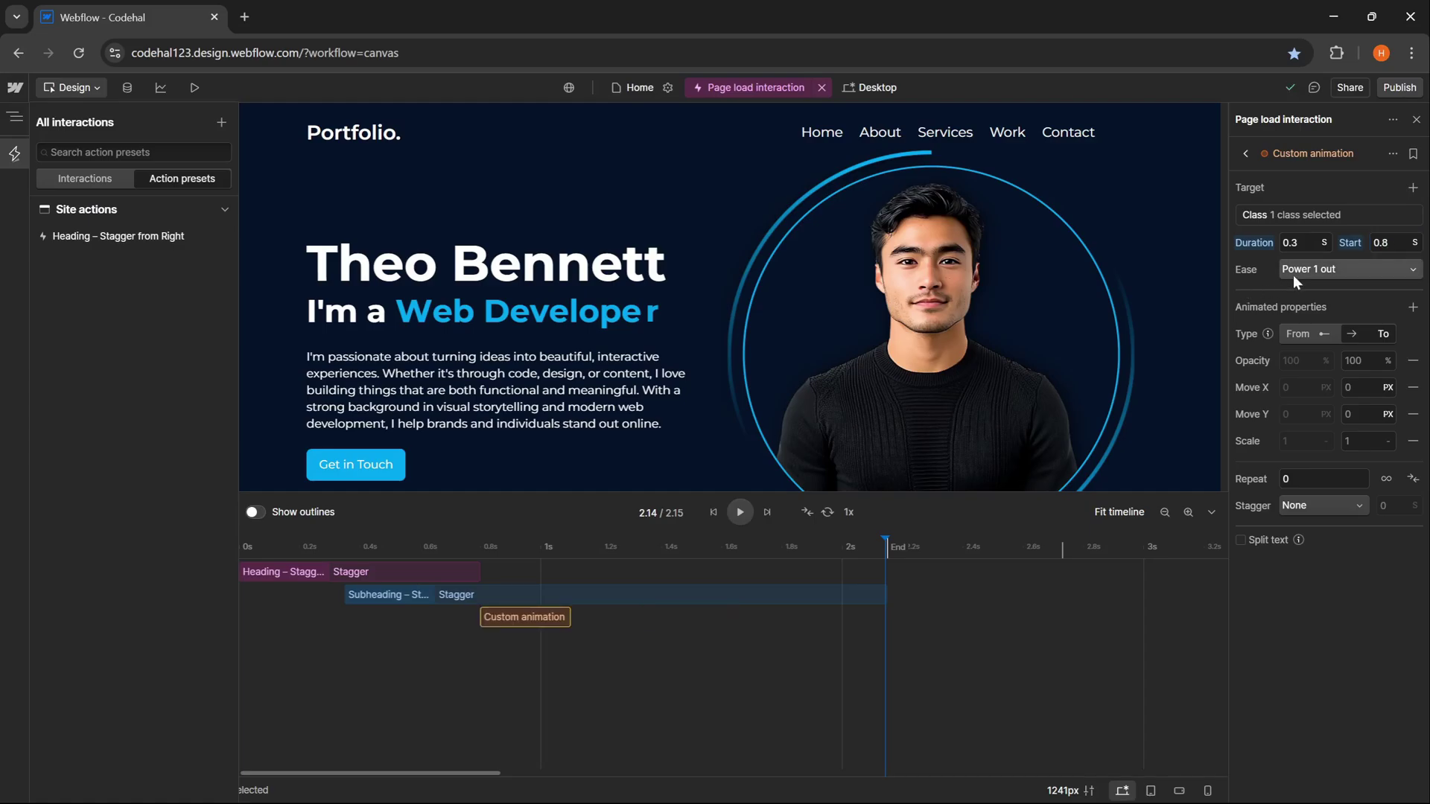
click(1294, 275)
click(1352, 326)
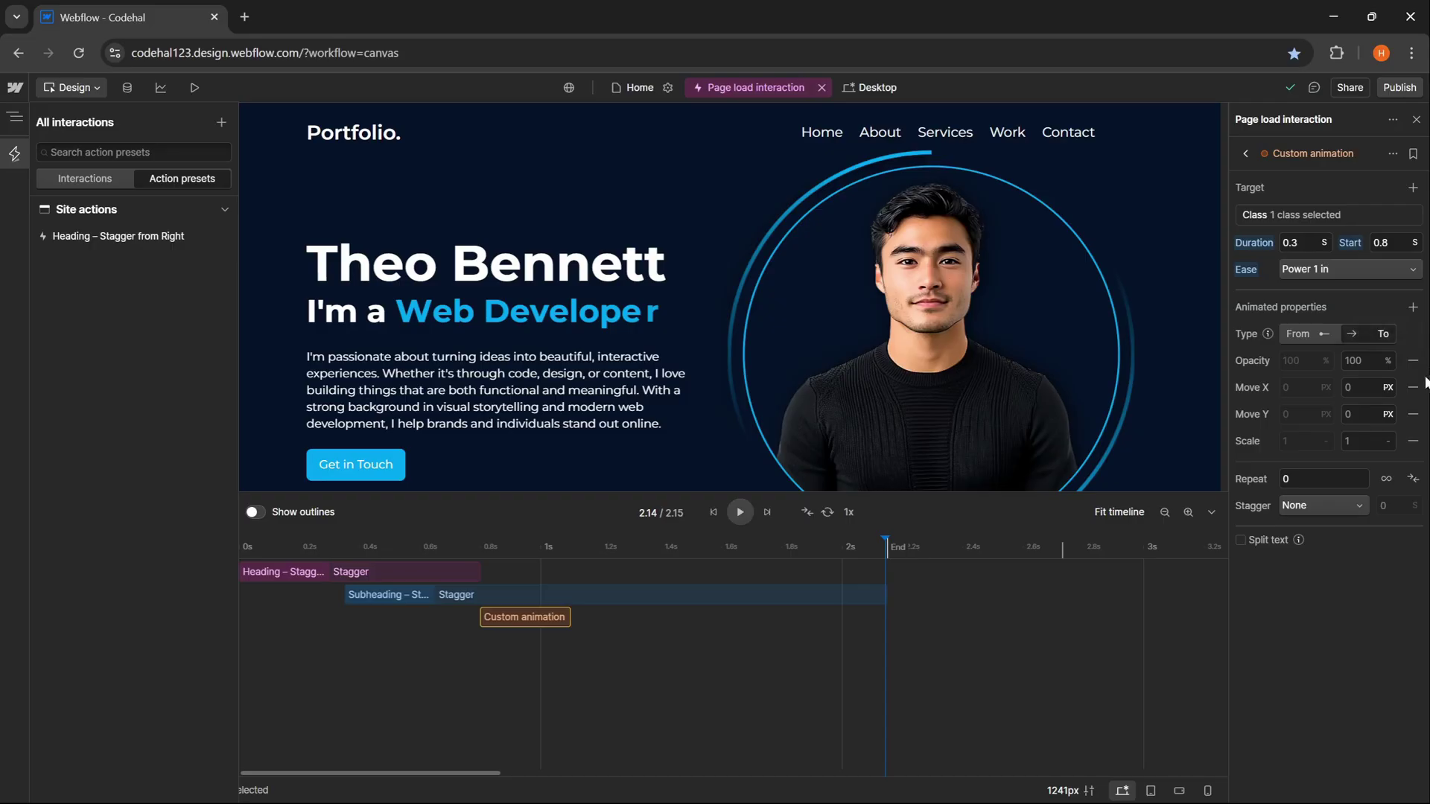
- Replace Move X, Move Y and Scale with a Y % property, animating From starting values
click(1413, 387)
click(1413, 388)
click(1413, 387)
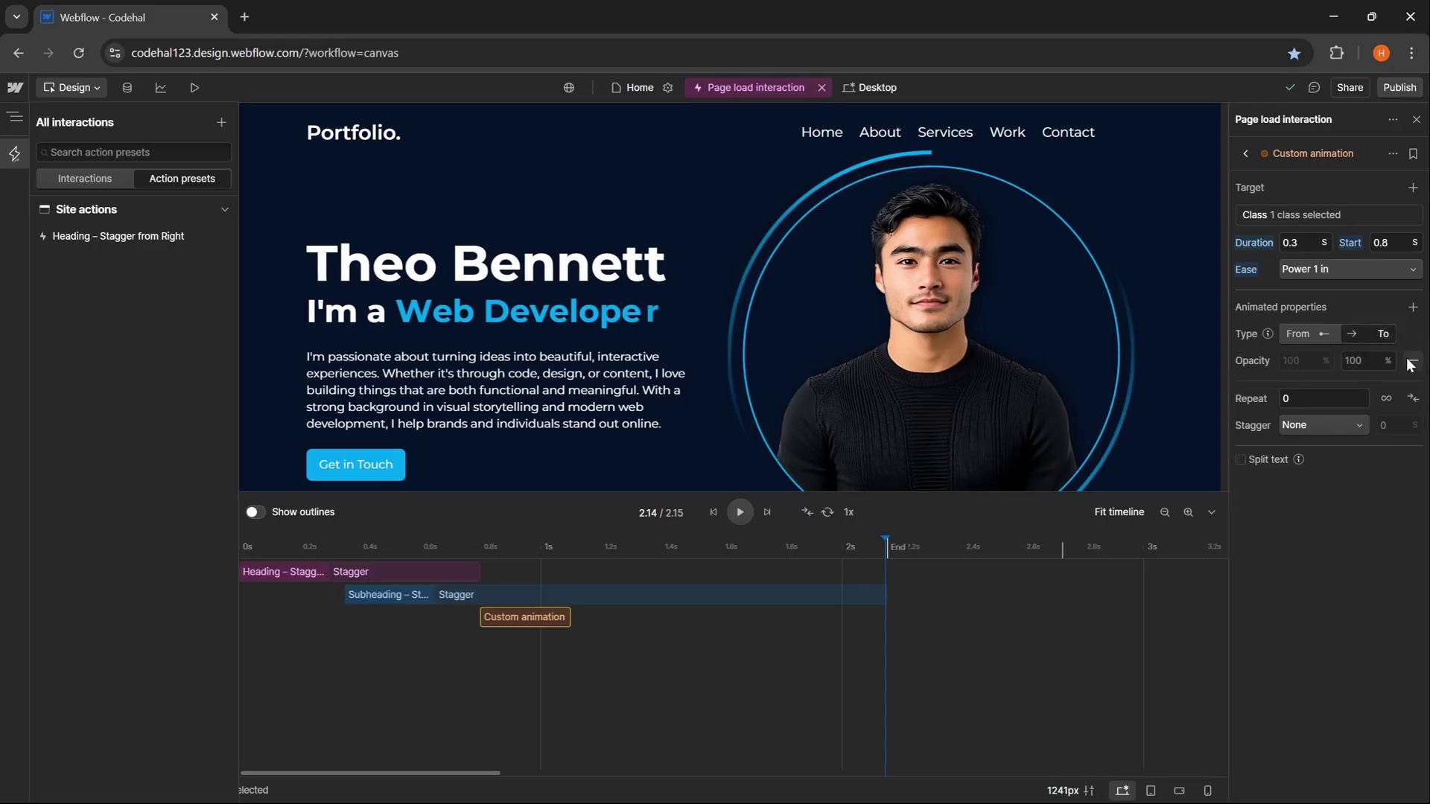
click(1413, 307)
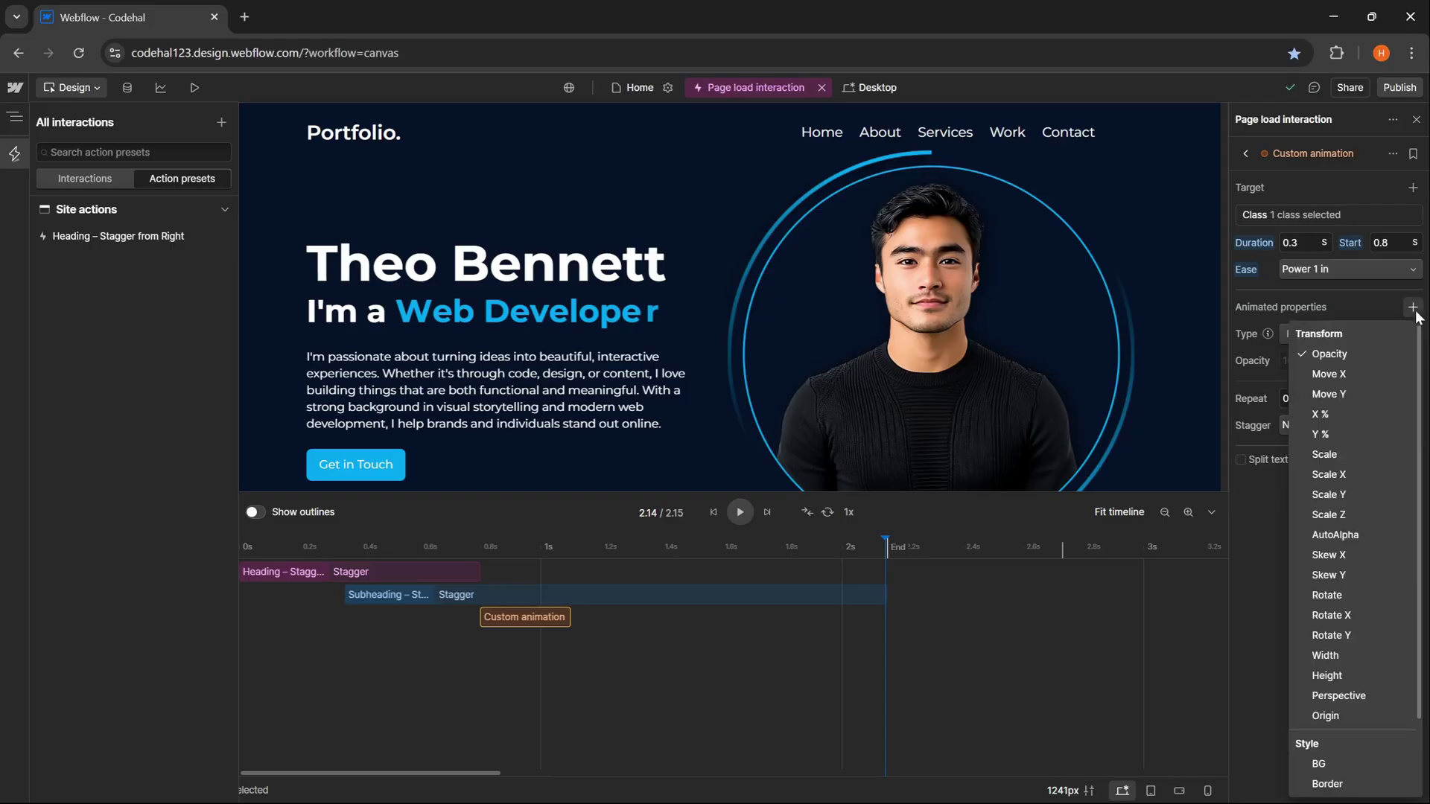
click(1339, 435)
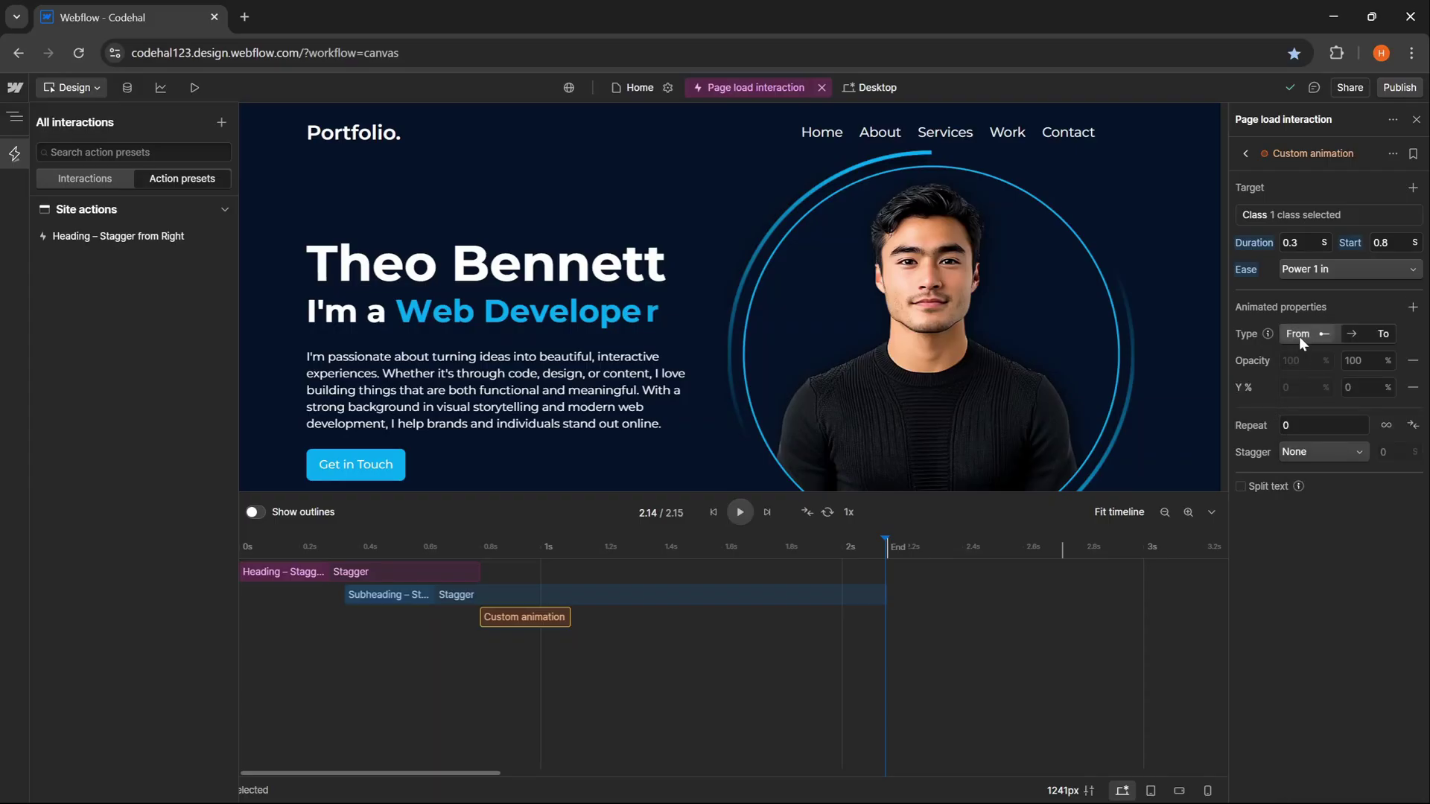
click(1298, 335)
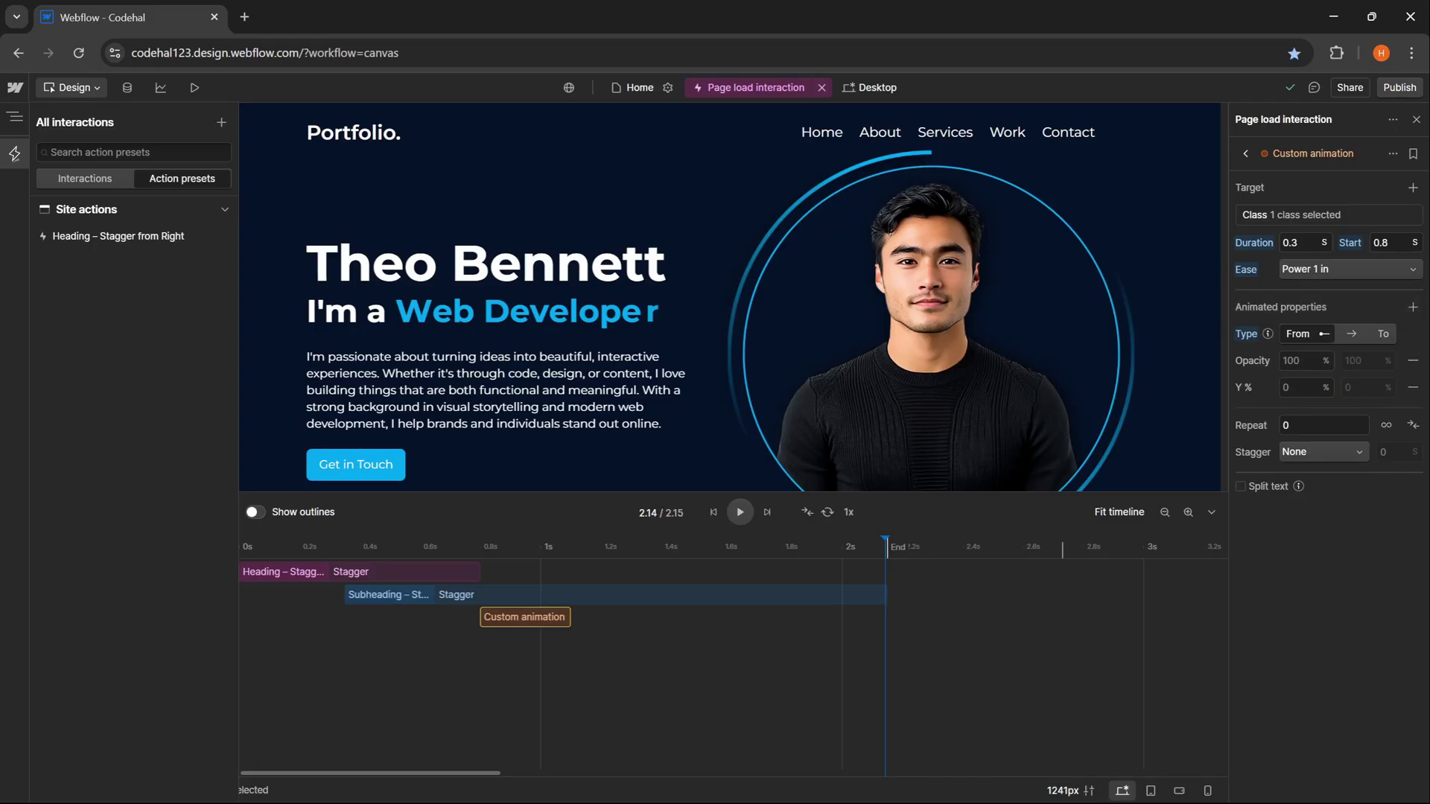
- Set the starting Opacity to 0 and Y % to 100, then preview partway through
double_click(1296, 361)
key(BackSpace)
double_click(1295, 387)
key(BackSpace)
text(100)
drag(462, 547, 574, 563)
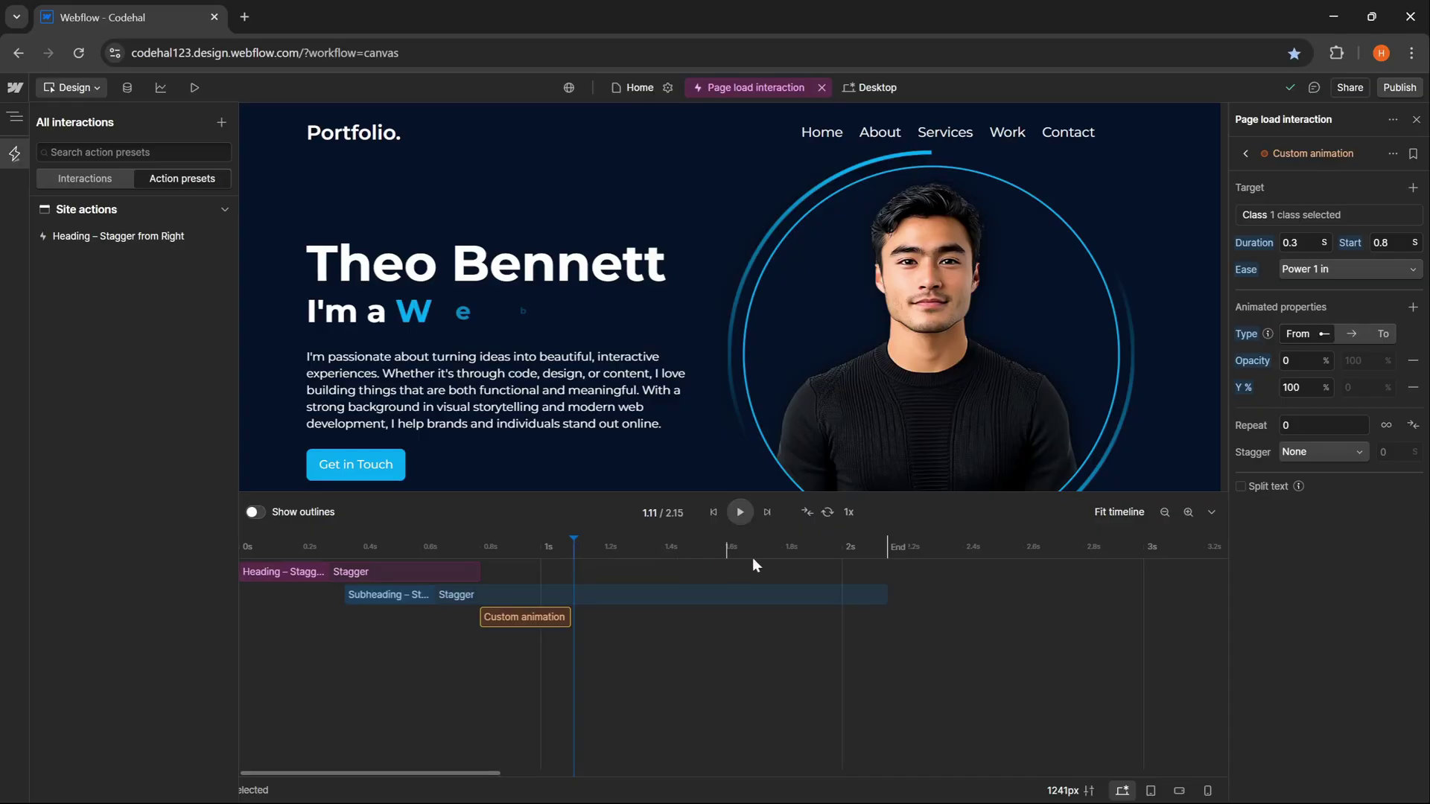
- Stagger the description by 0.03 s offset time, split the text, and mask by Word
click(1319, 455)
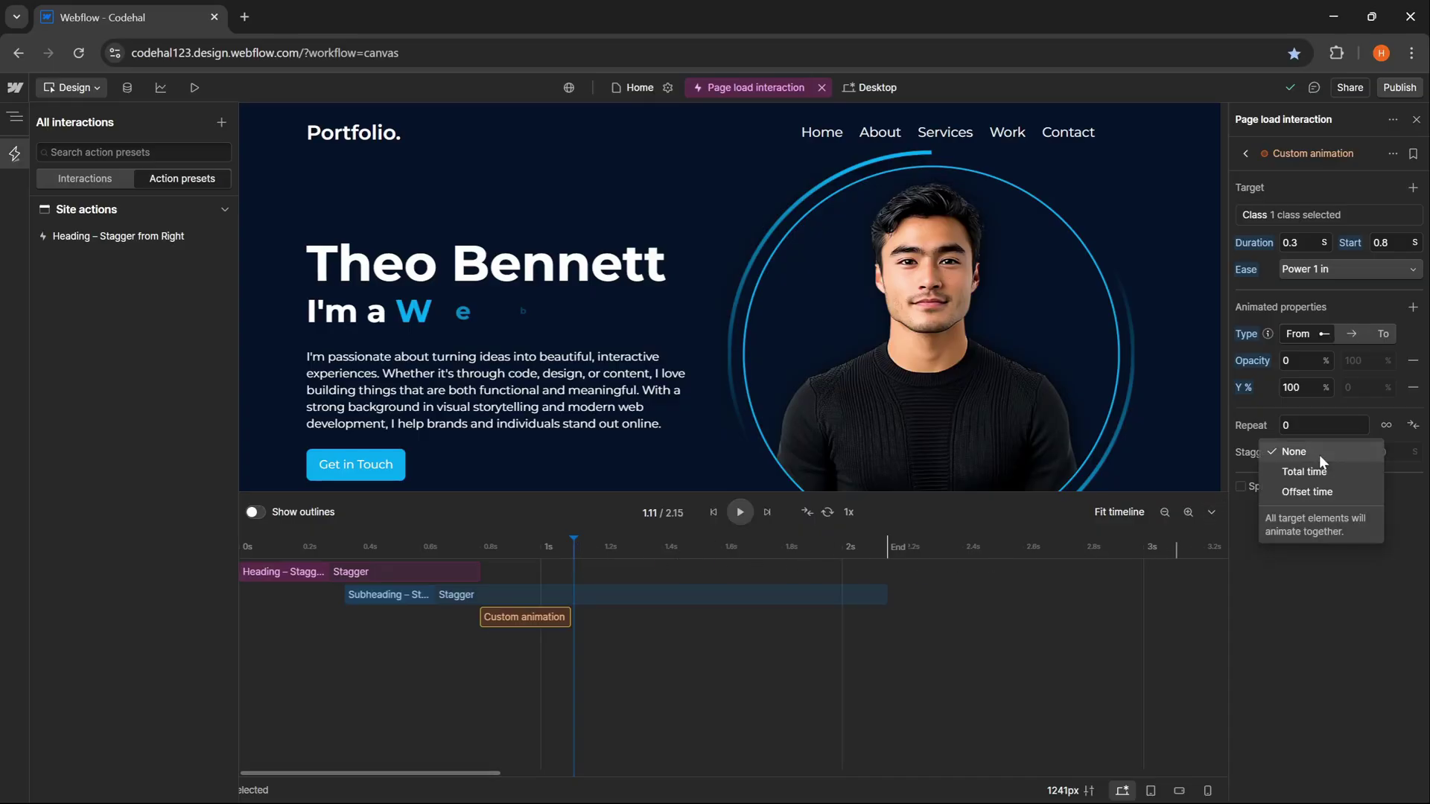
click(1331, 492)
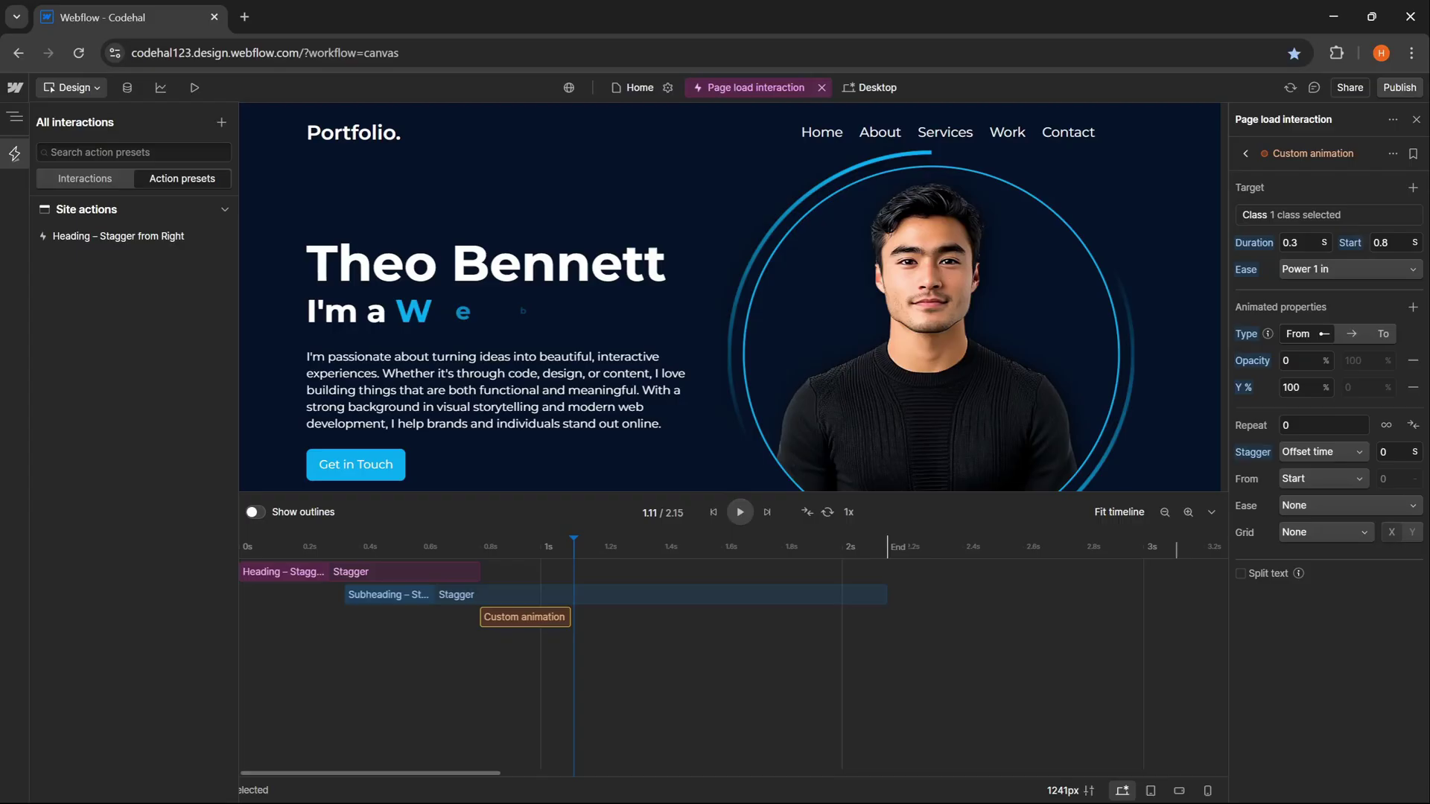
text(0.03)
key(Return)
click(1241, 573)
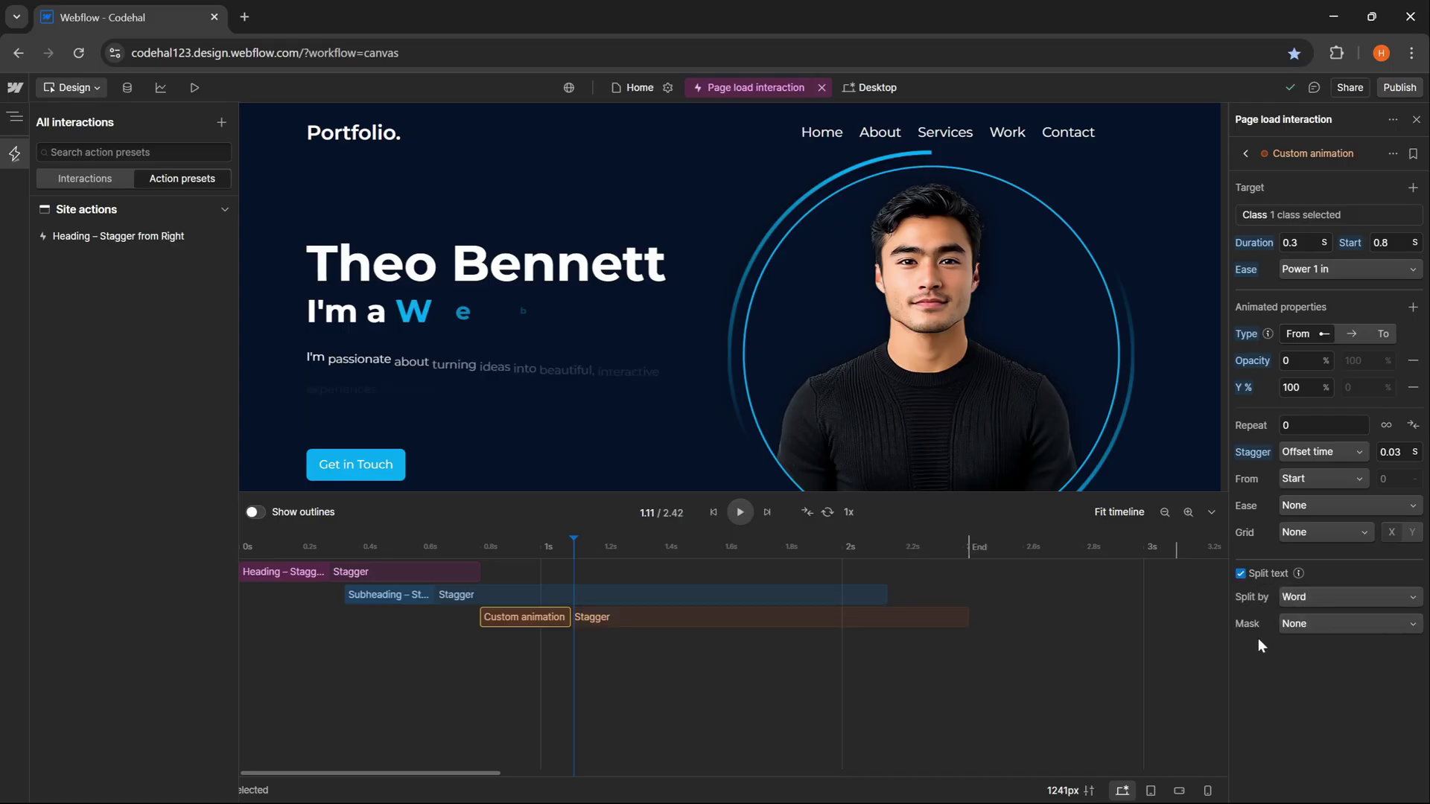
click(1318, 628)
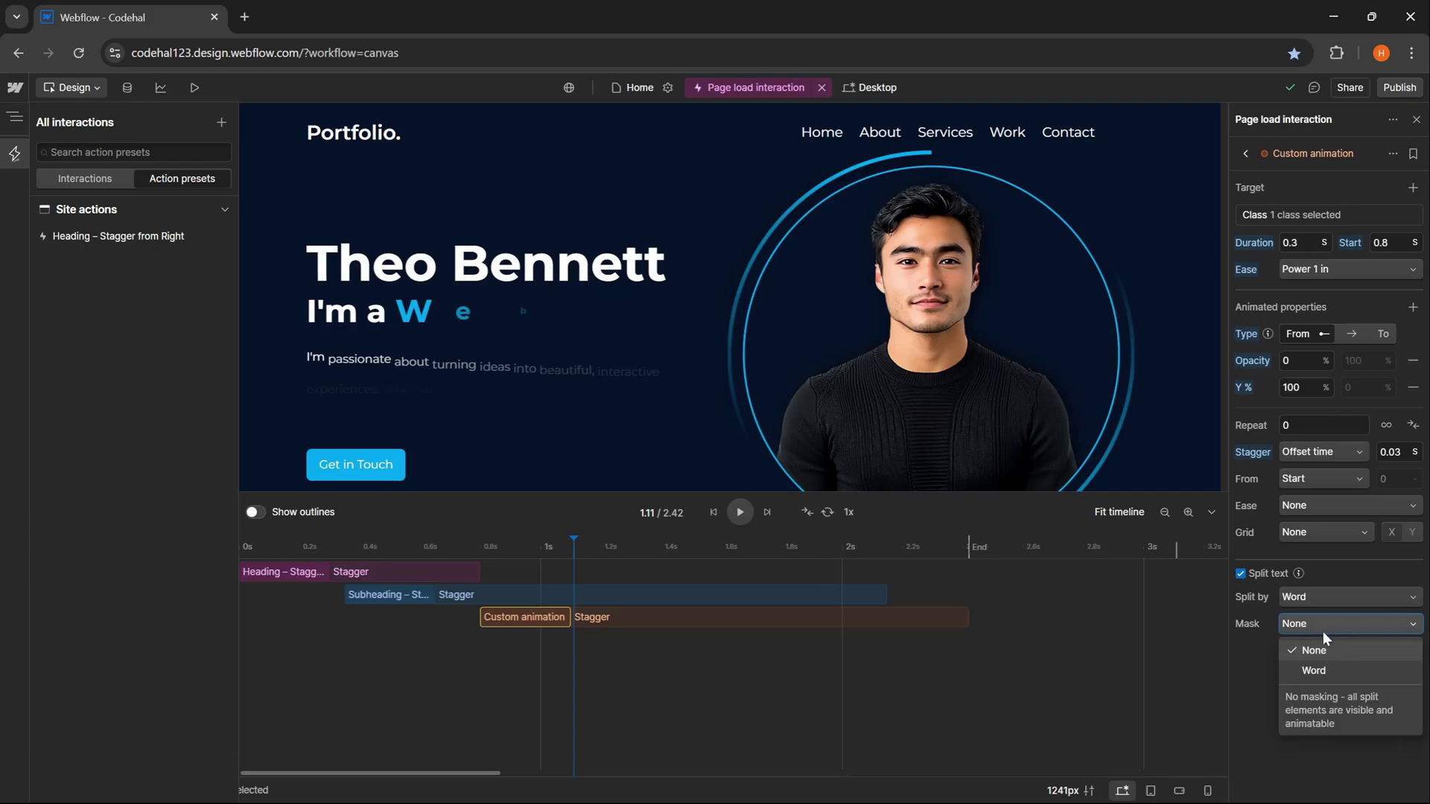
click(1319, 672)
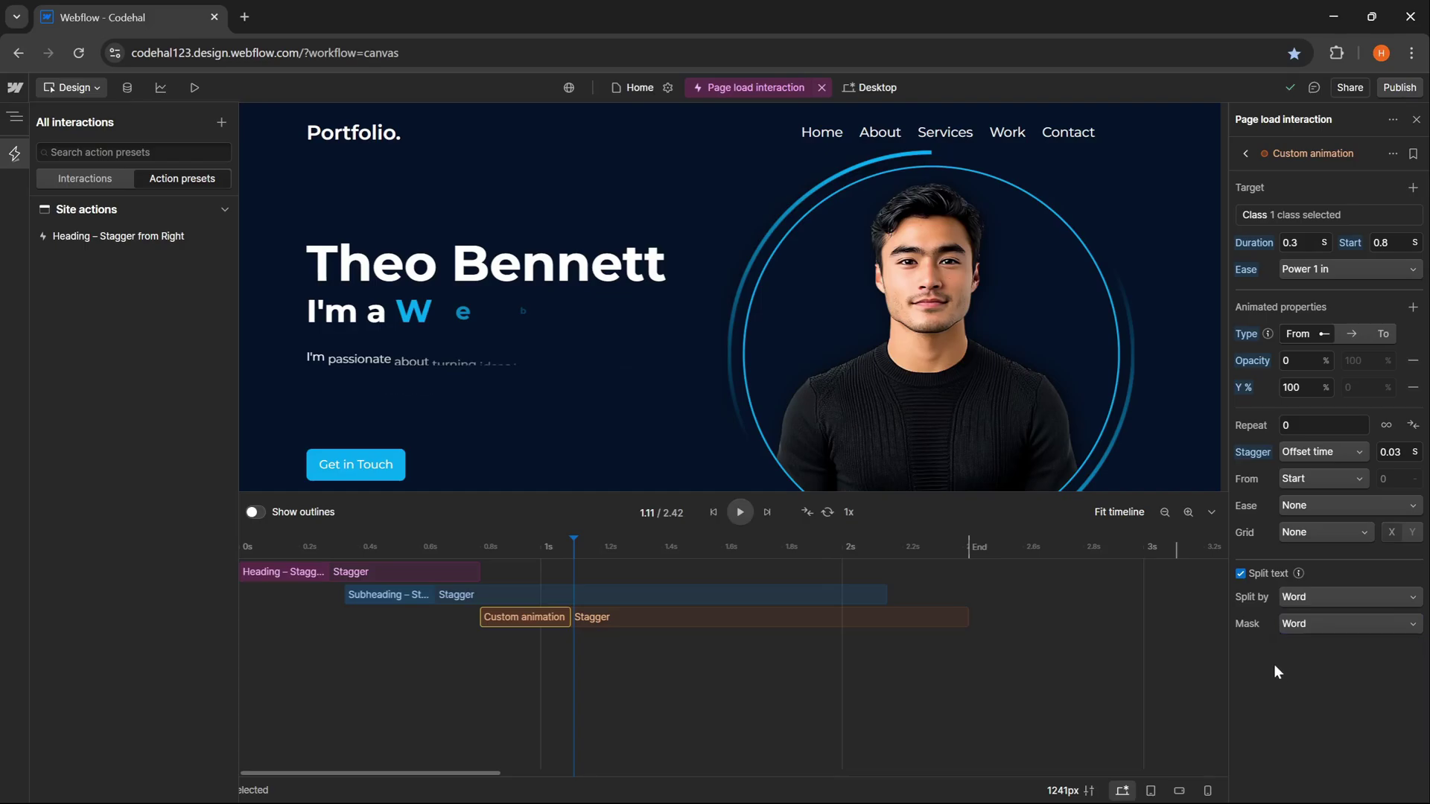
drag(470, 548, 822, 582)
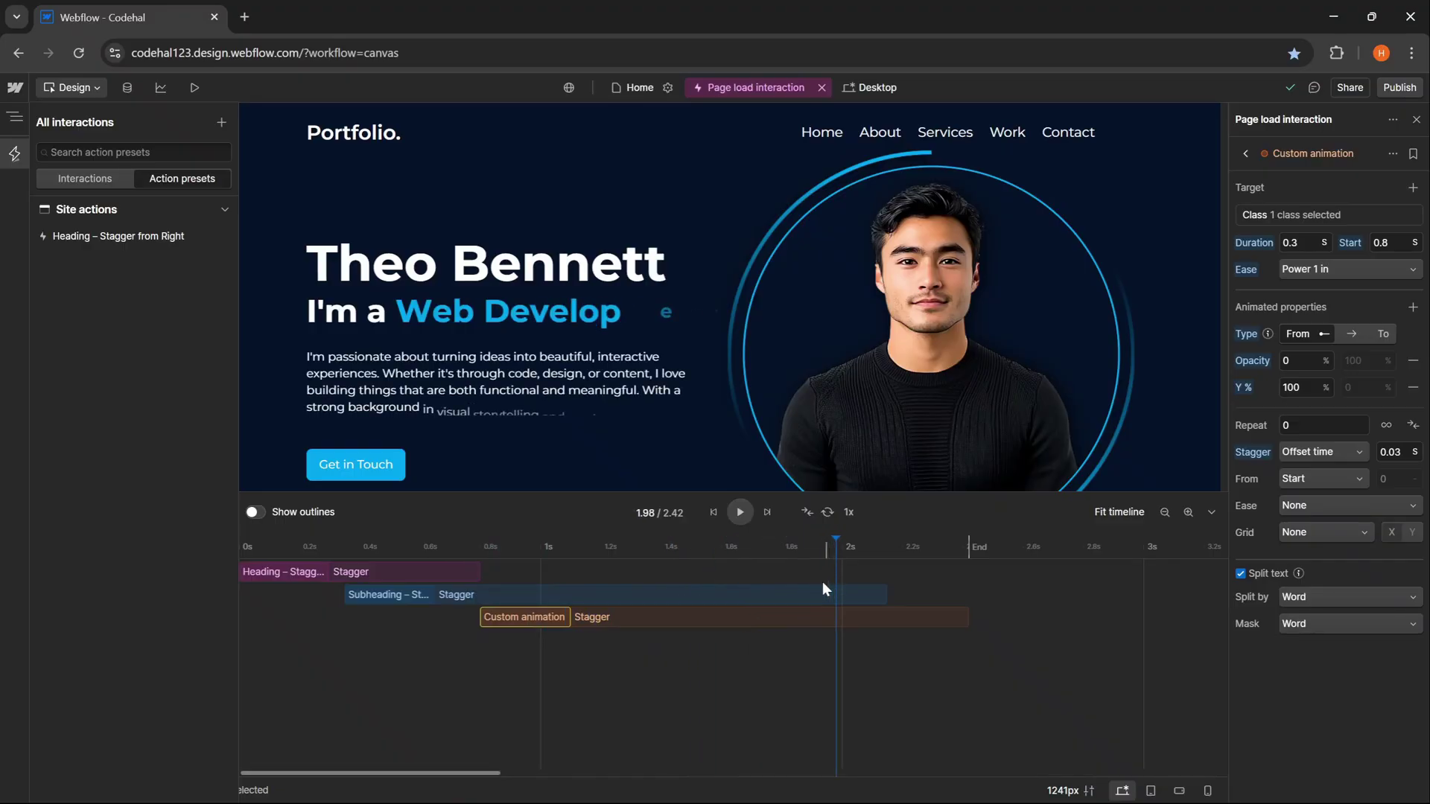
click(715, 511)
click(740, 521)
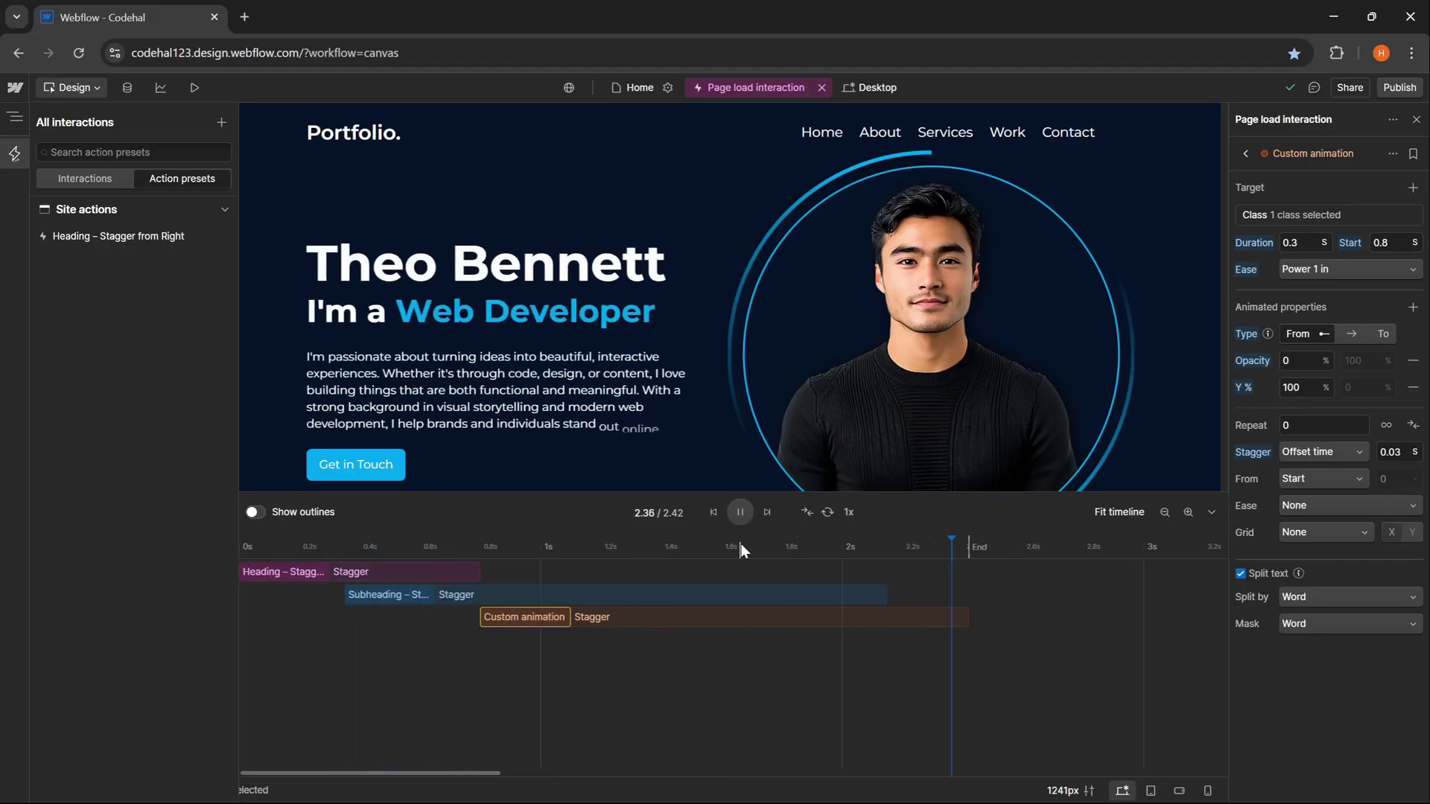
click(714, 512)
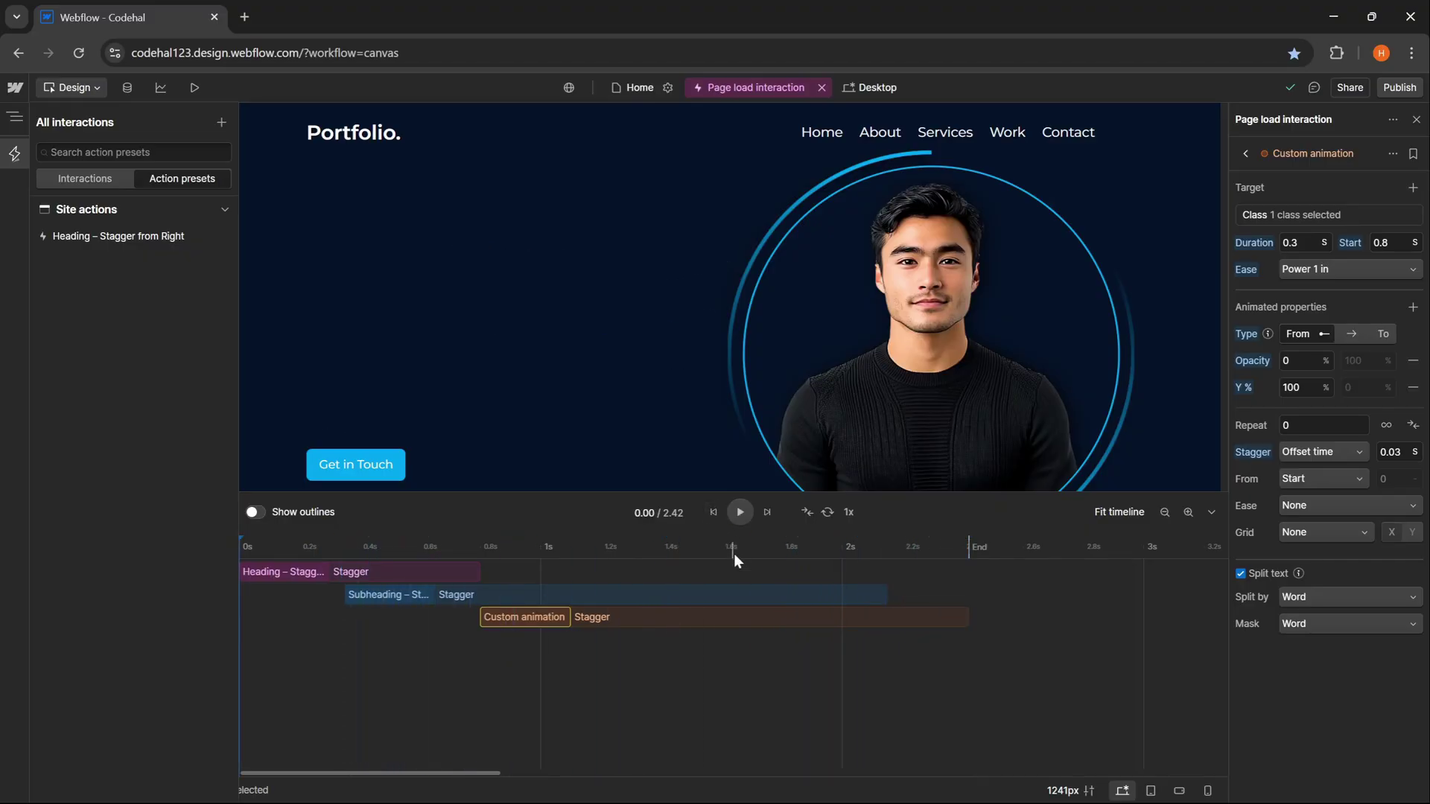
click(739, 514)
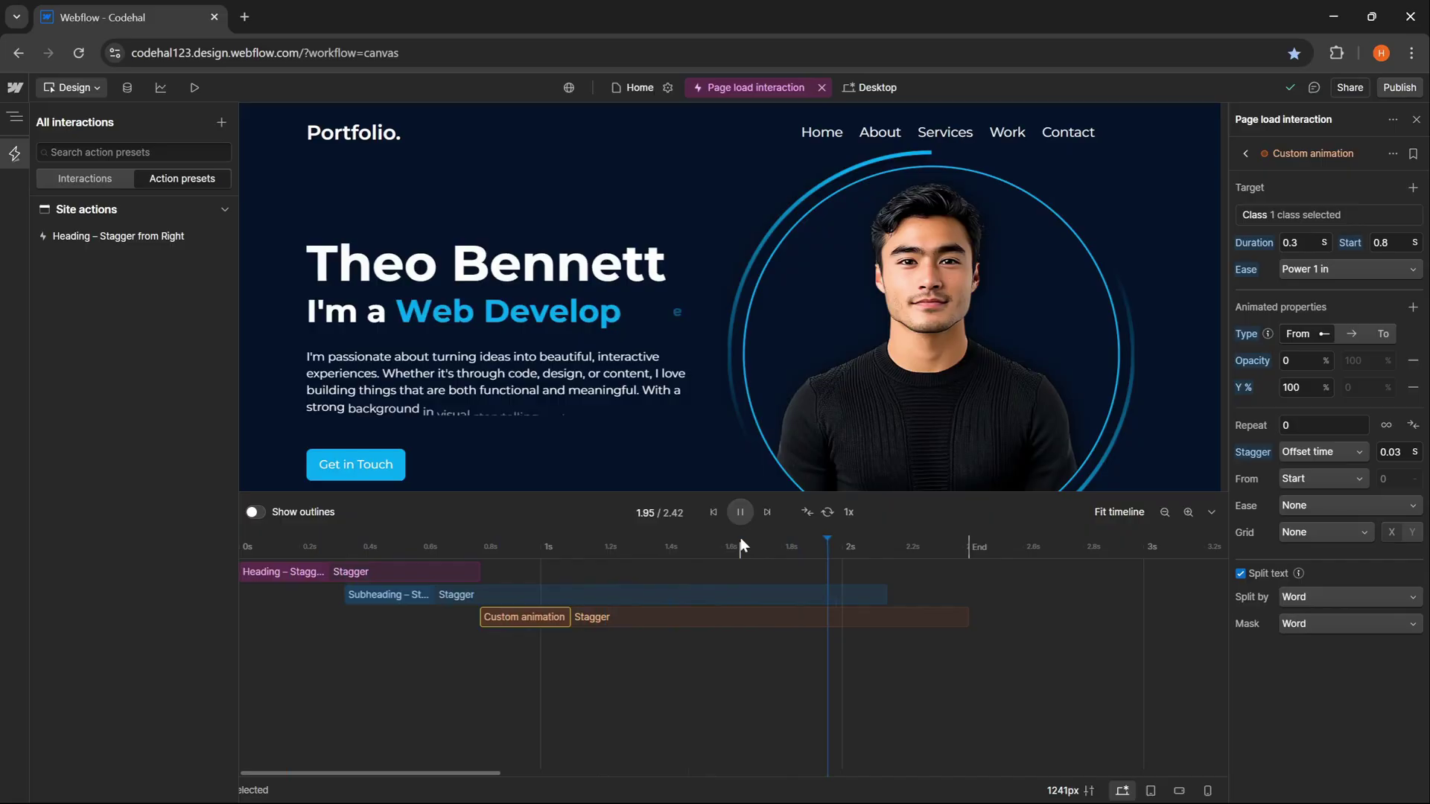
- Rename the third Custom animation to 'Description – Stagger from Bottom'
click(1392, 153)
click(1390, 177)
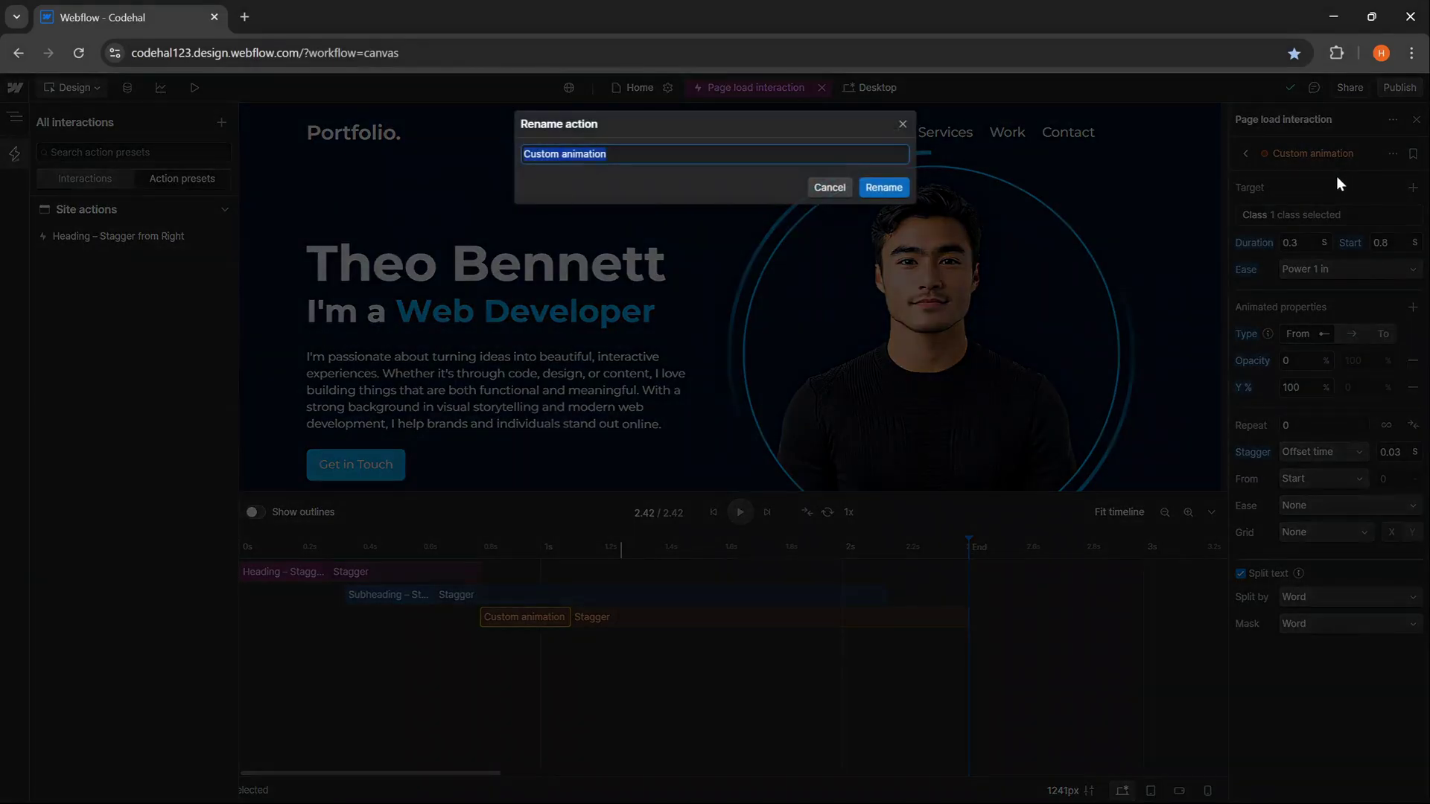
text(Description – Stagger from Bottom)
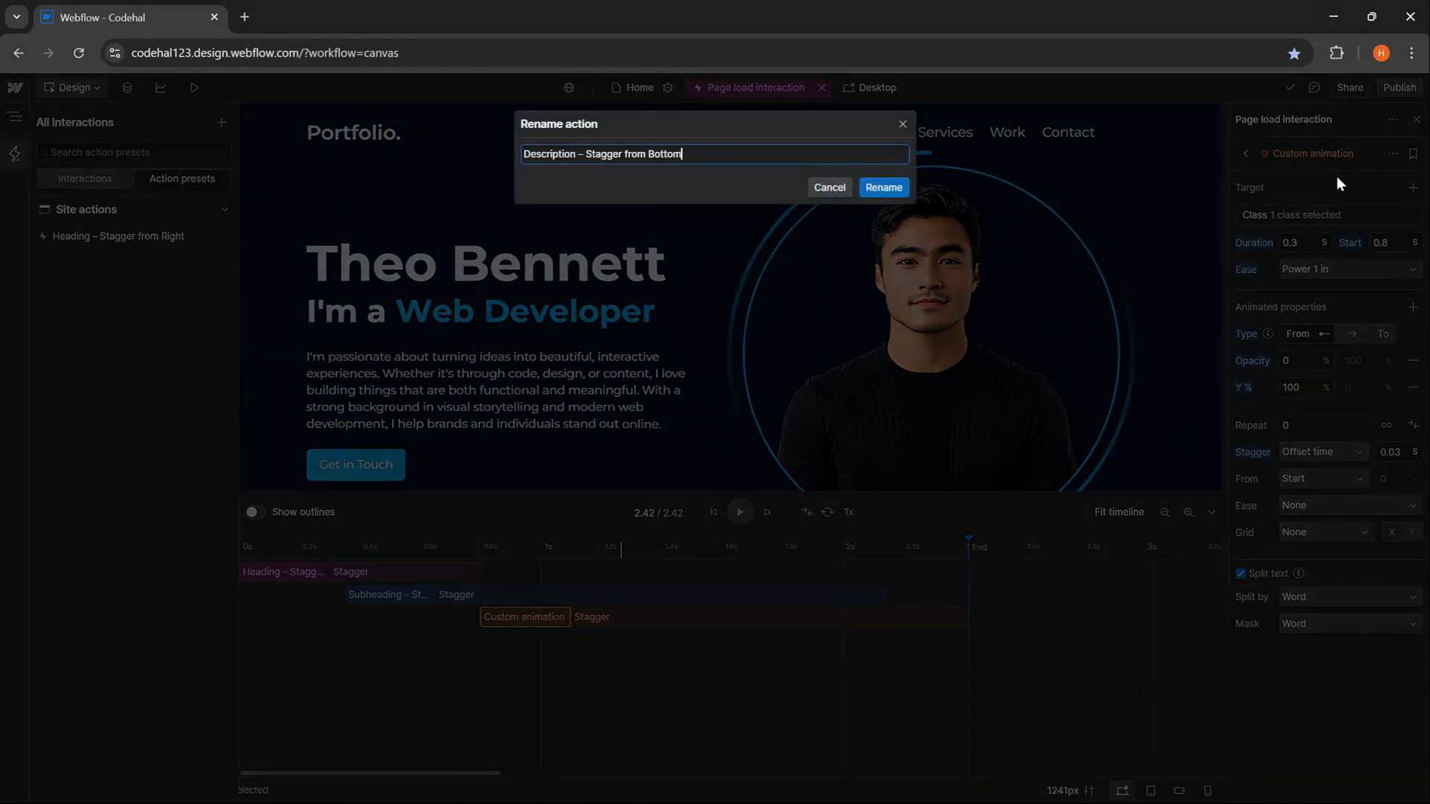
click(892, 187)
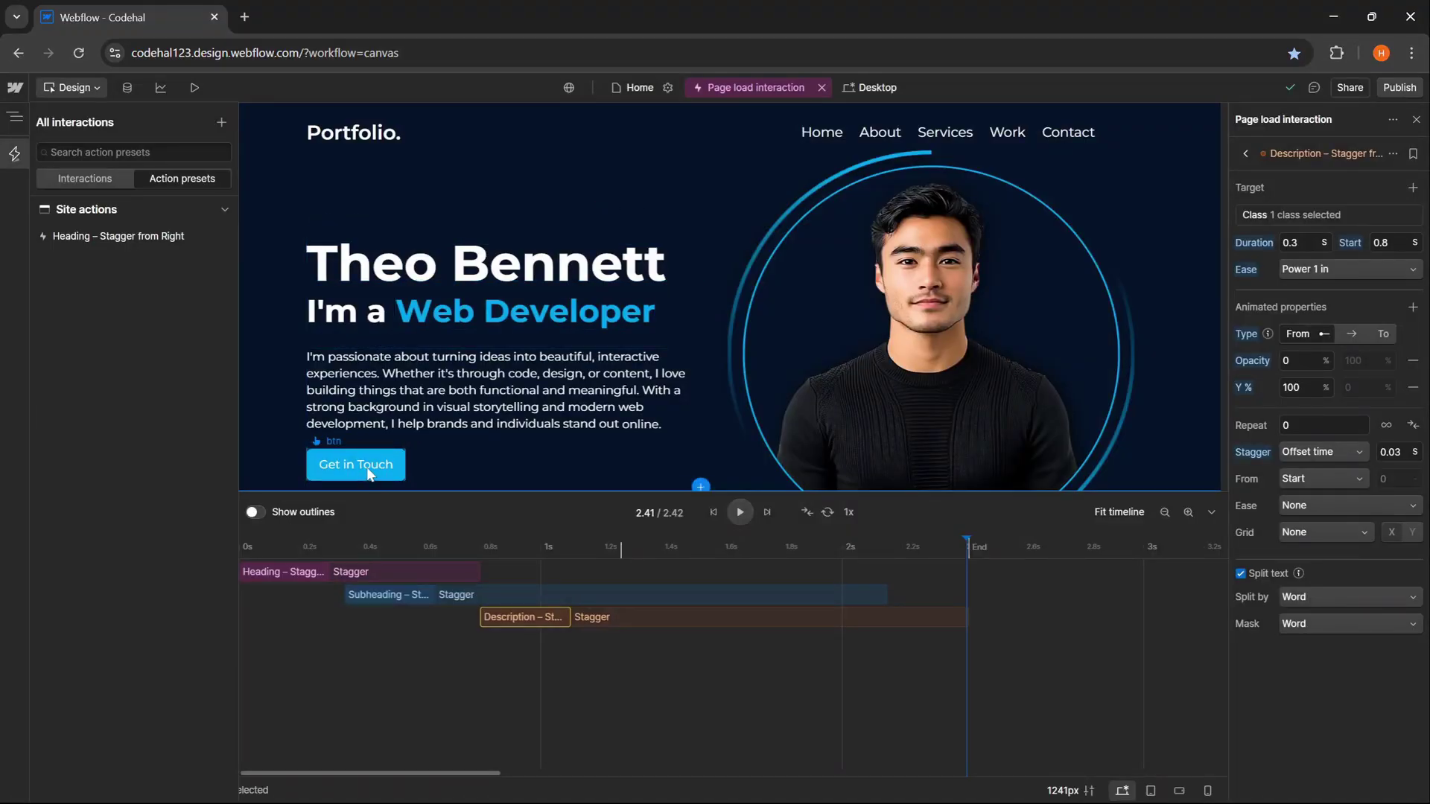
- Add a fourth Custom page-load animation targeting the btn class
double_click(681, 697)
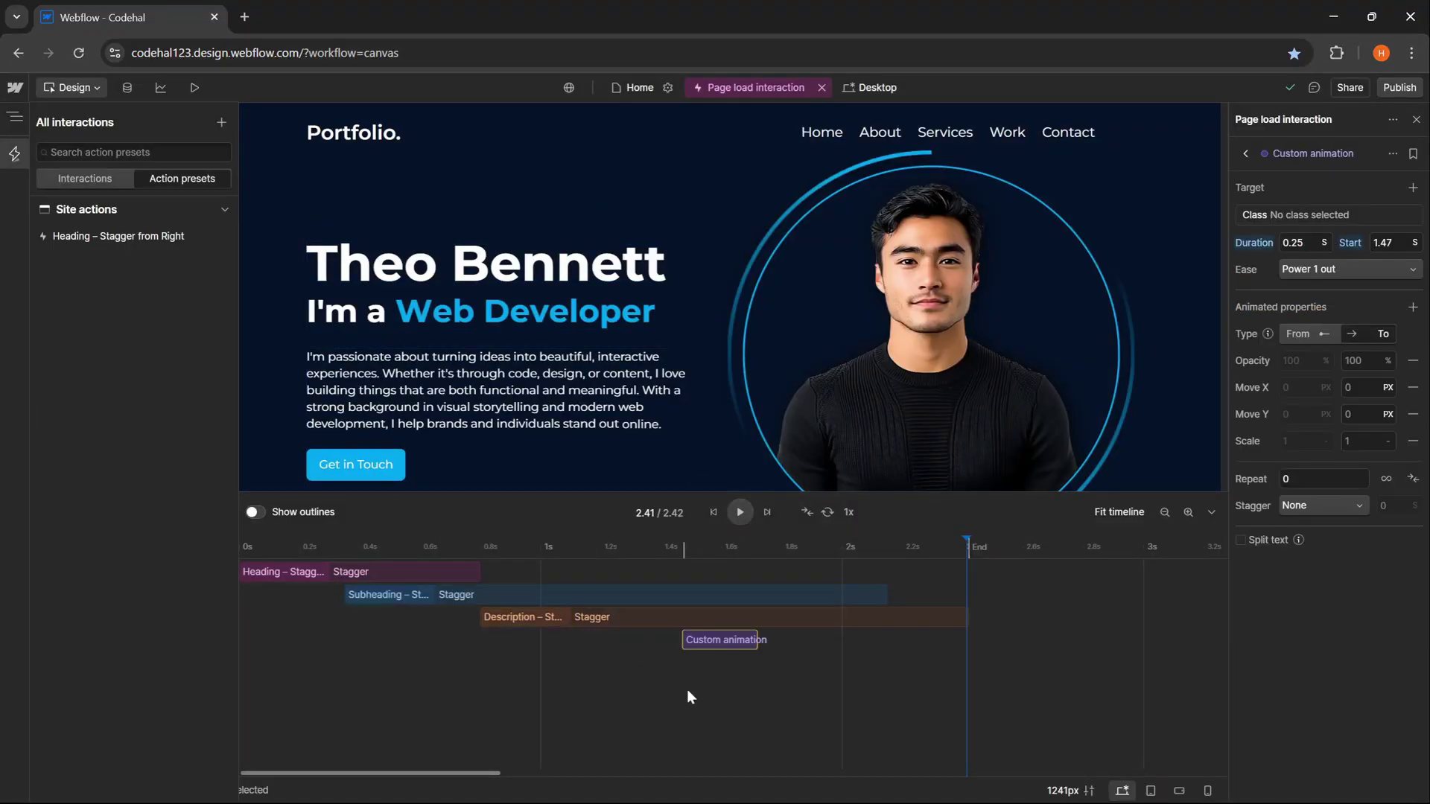
click(1322, 219)
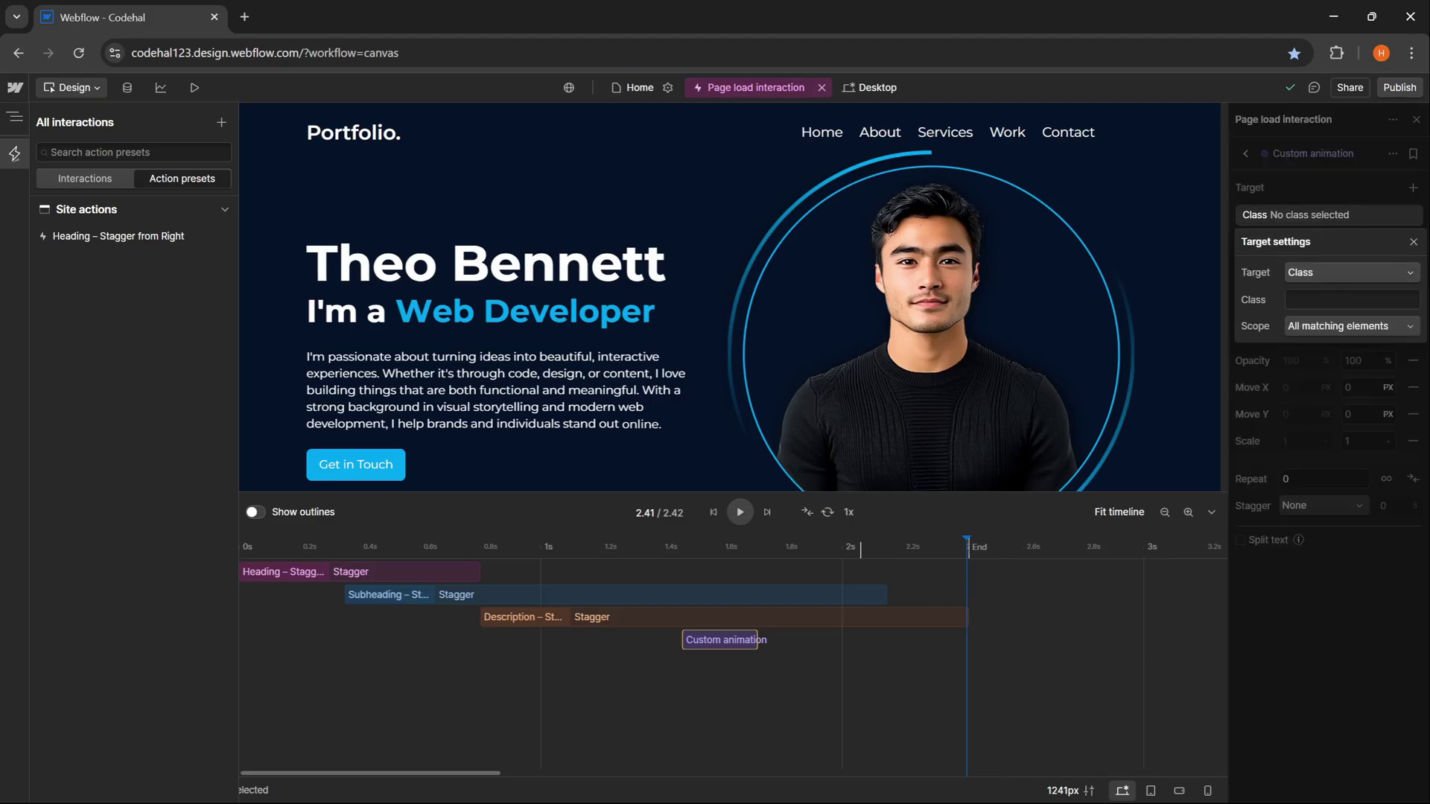
click(1325, 302)
text(btn)
click(1325, 328)
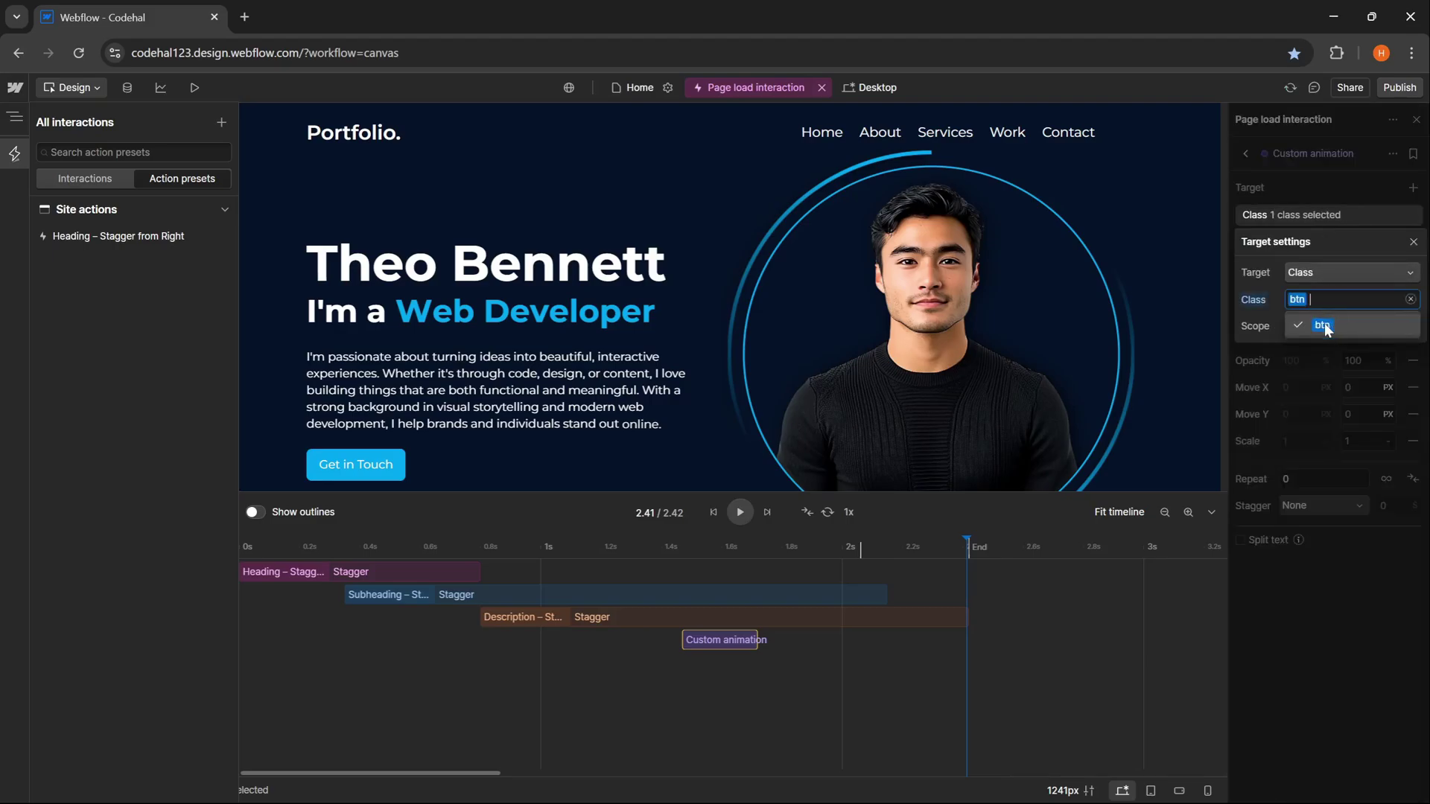
click(1262, 347)
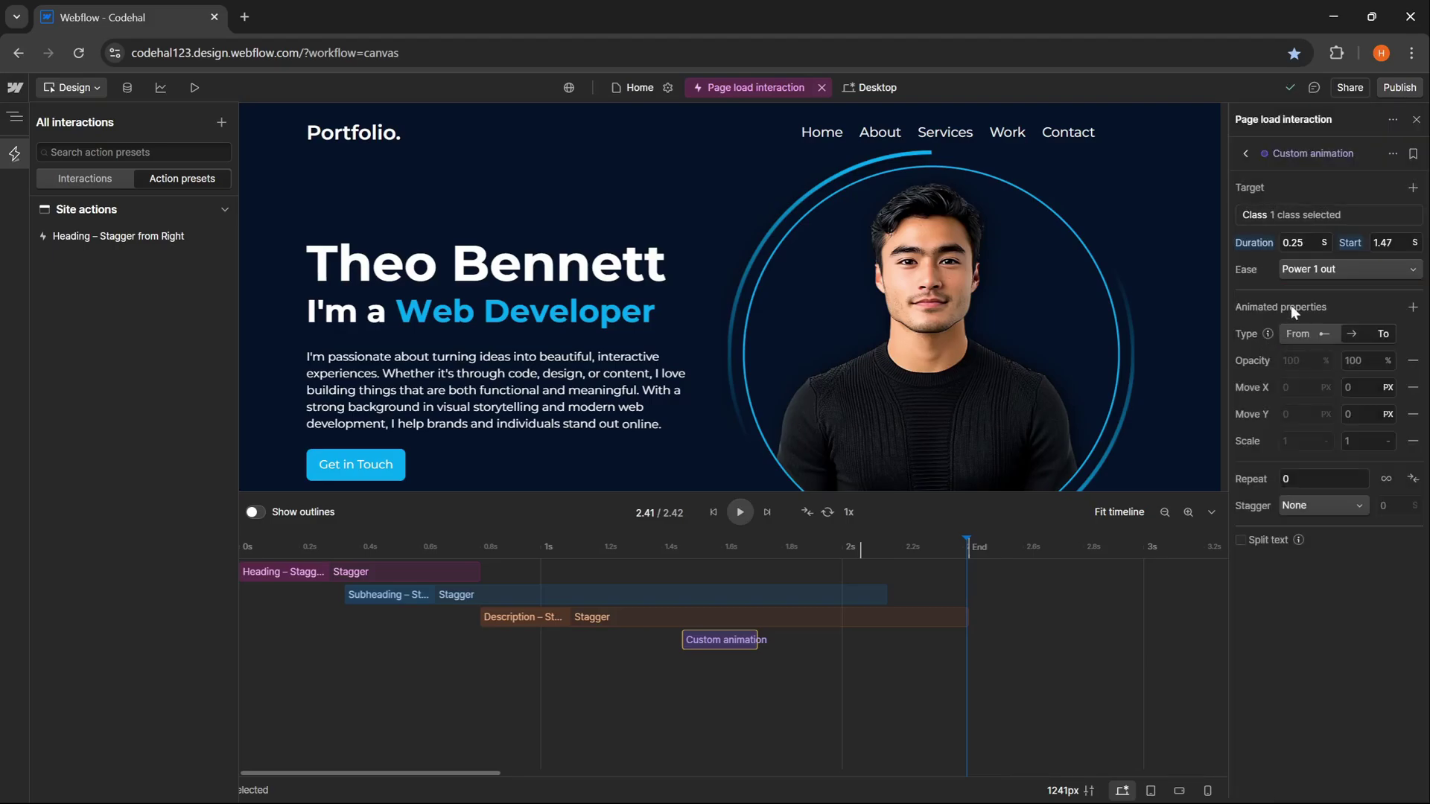
- Set the button animation to 0.5 s duration, 2 s start, Power 1 in out easing
click(1297, 243)
text(0.5)
key(Tab)
text(2)
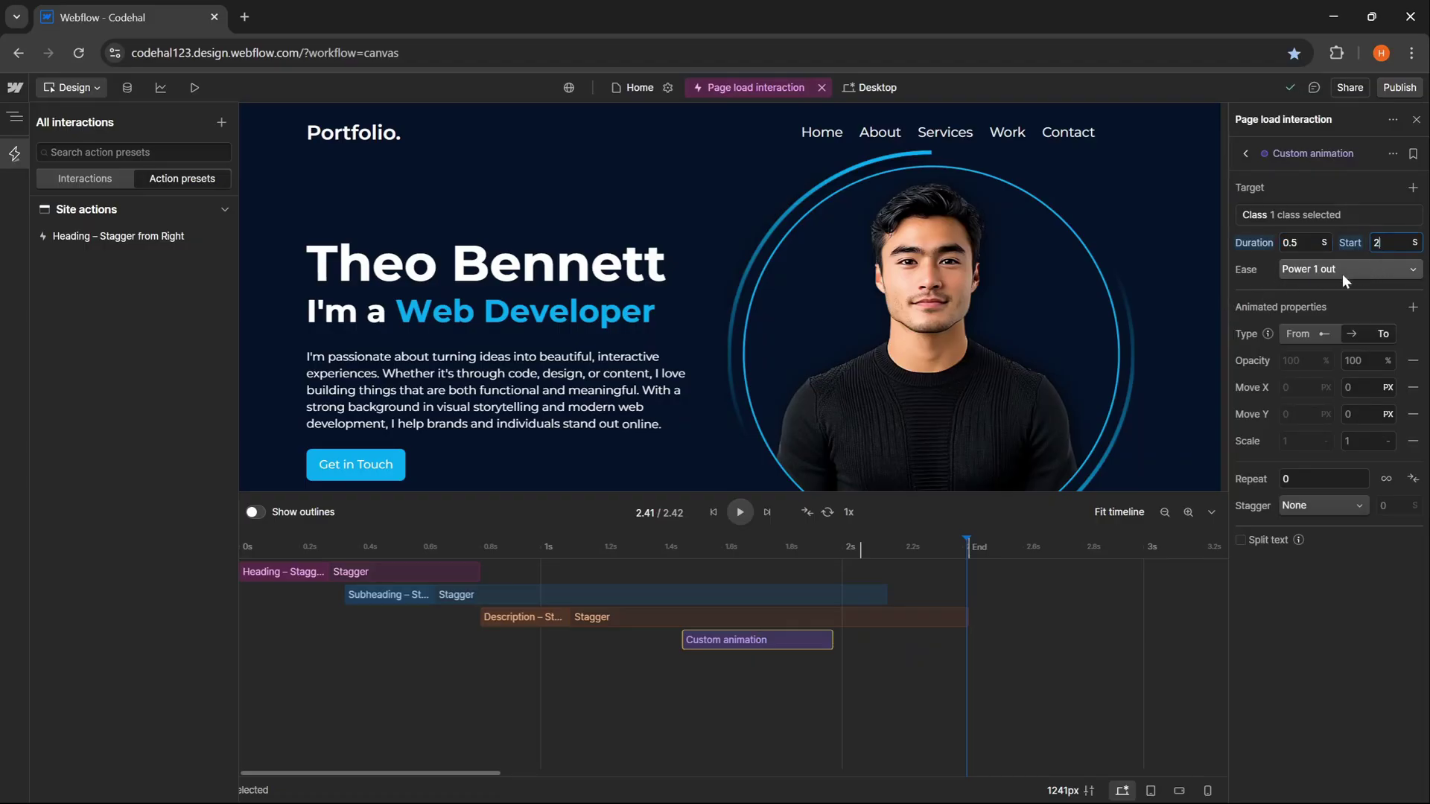
key(Return)
click(1305, 270)
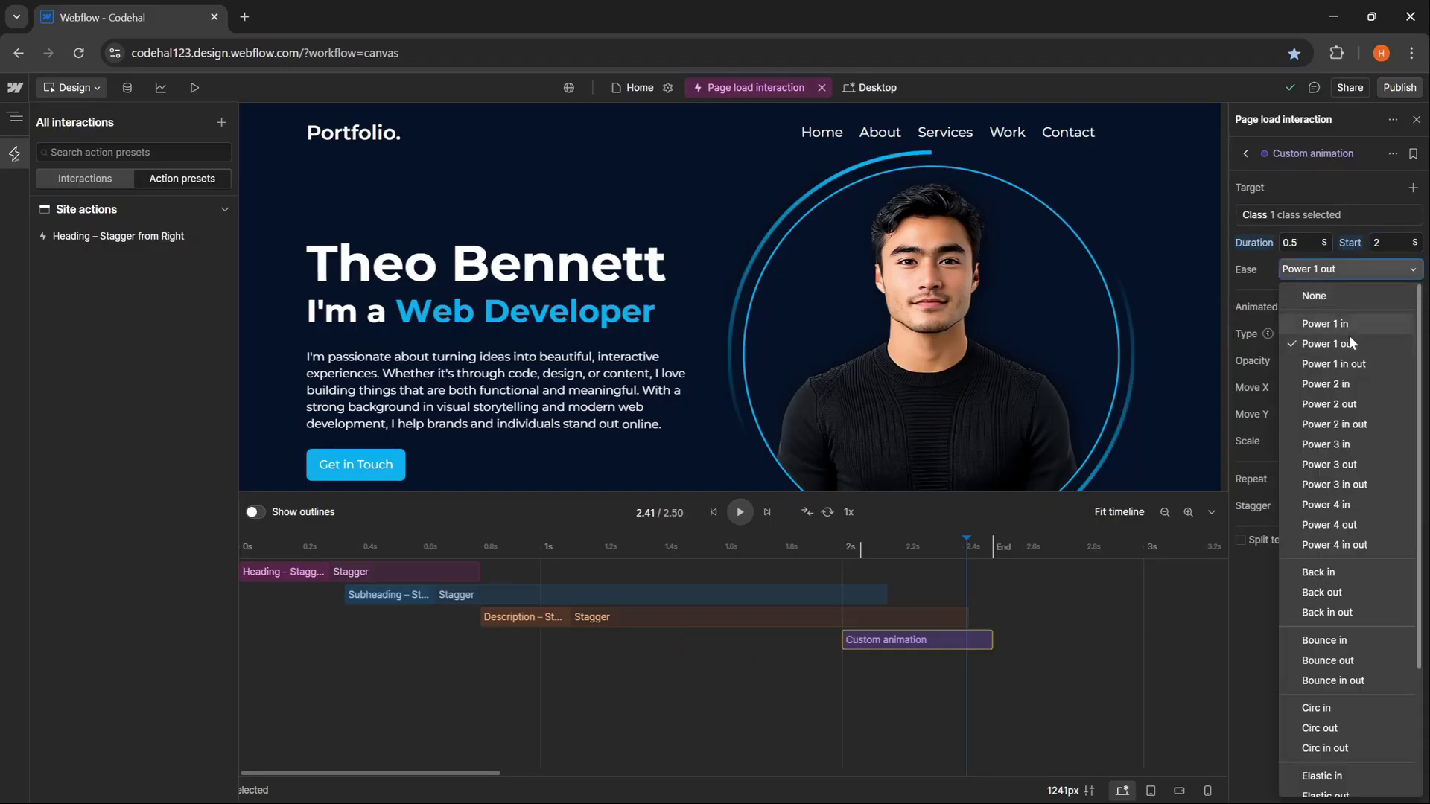
click(1341, 364)
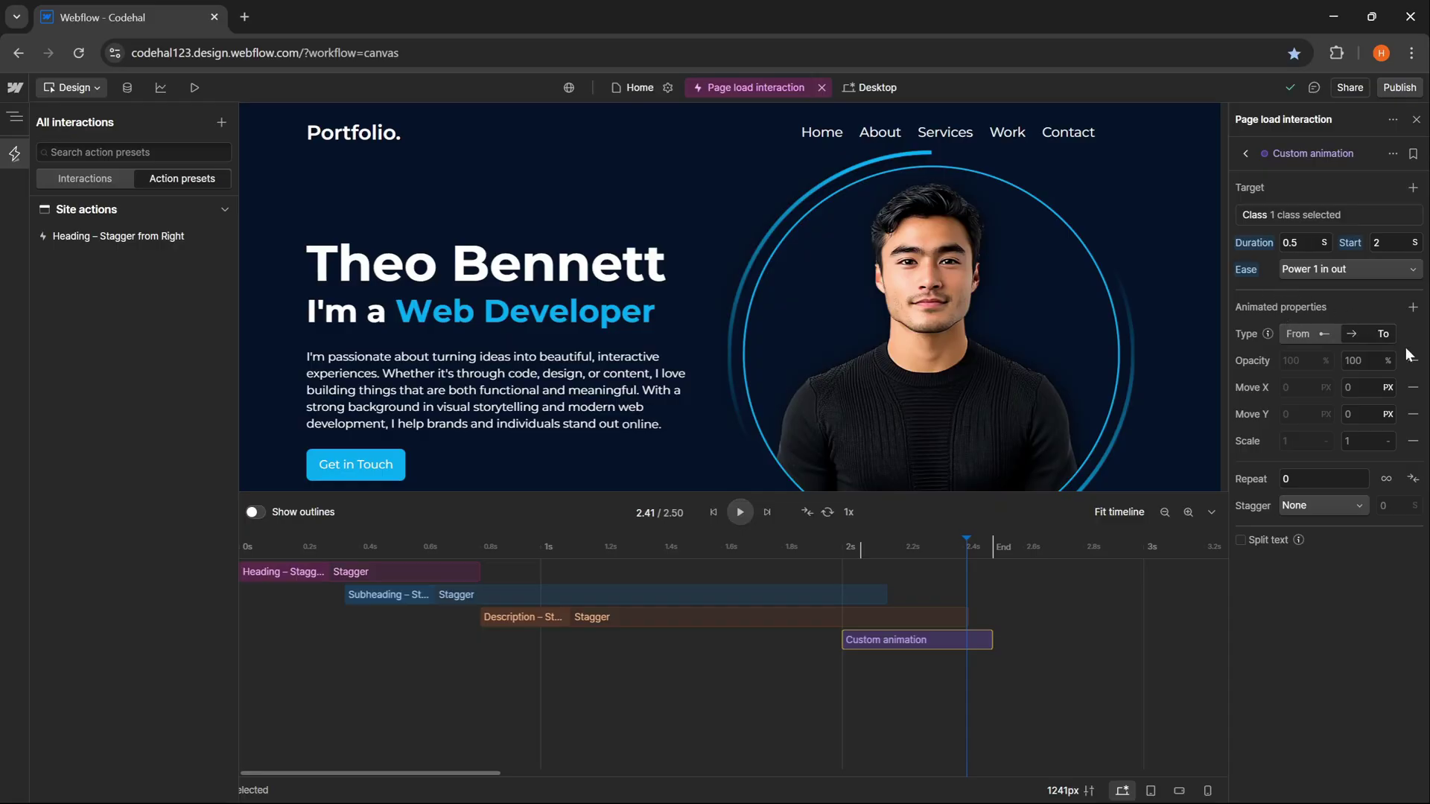
- Drop Move X and Scale, animate From Opacity 0 and Move Y 100px, and preview around 2 s
click(1413, 388)
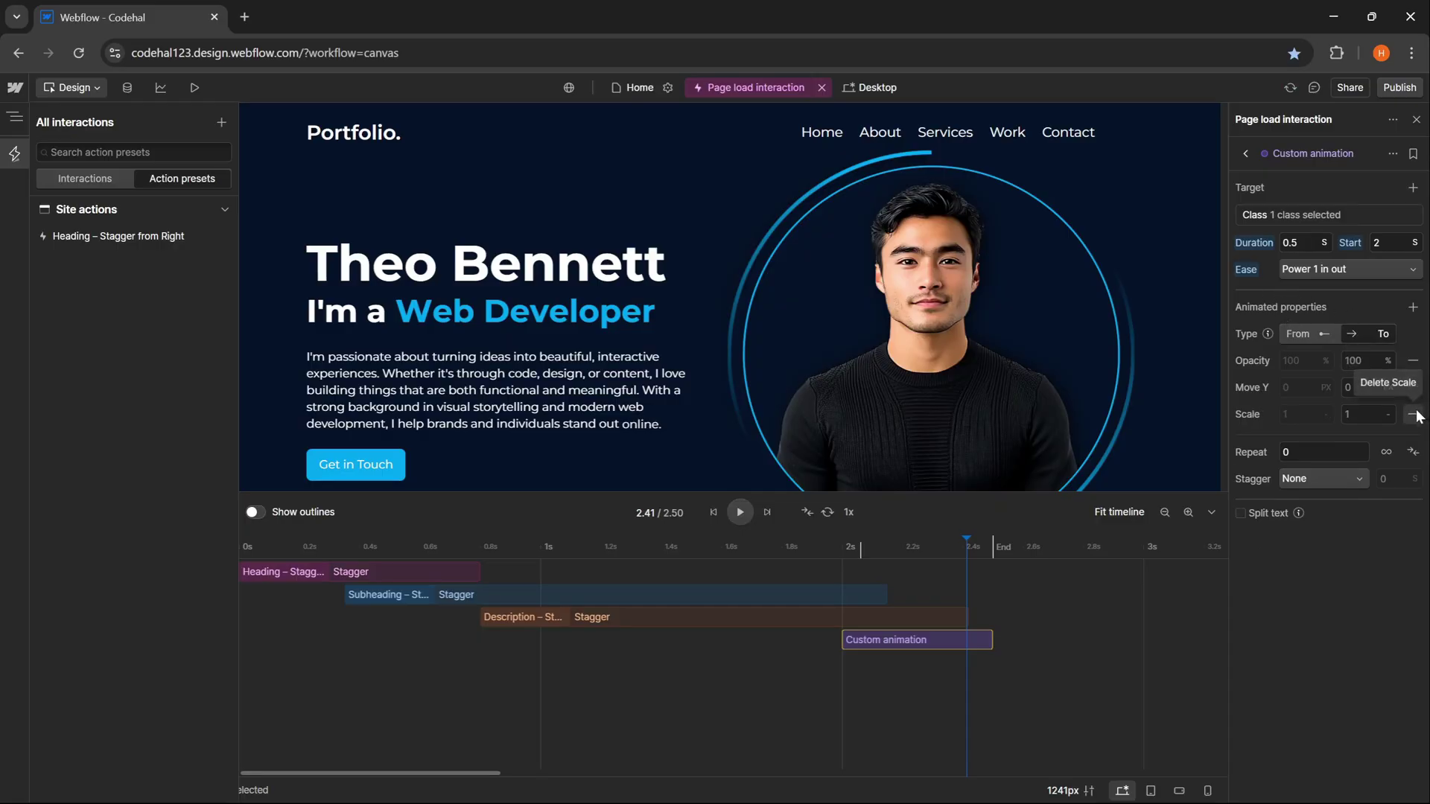
click(1413, 414)
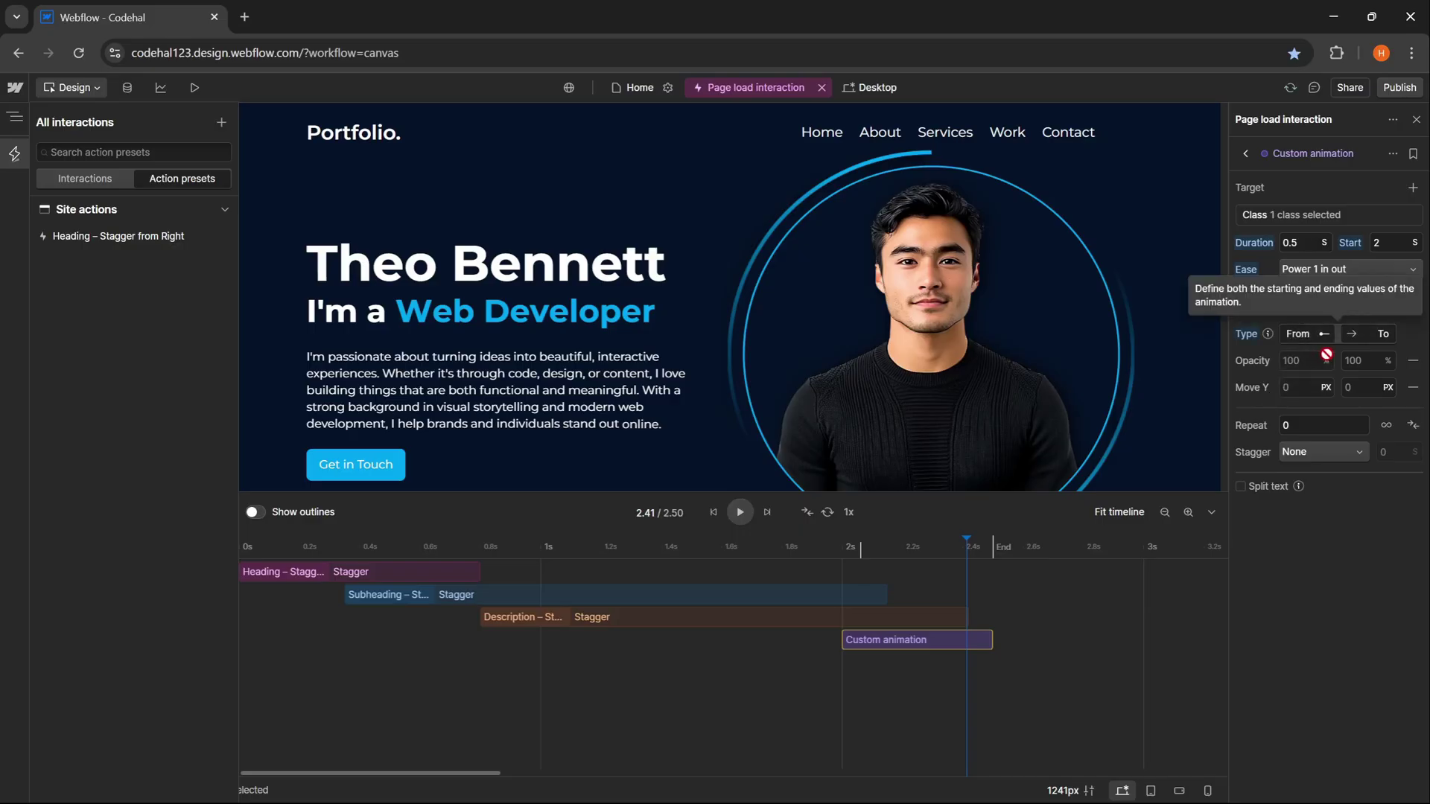
click(1369, 333)
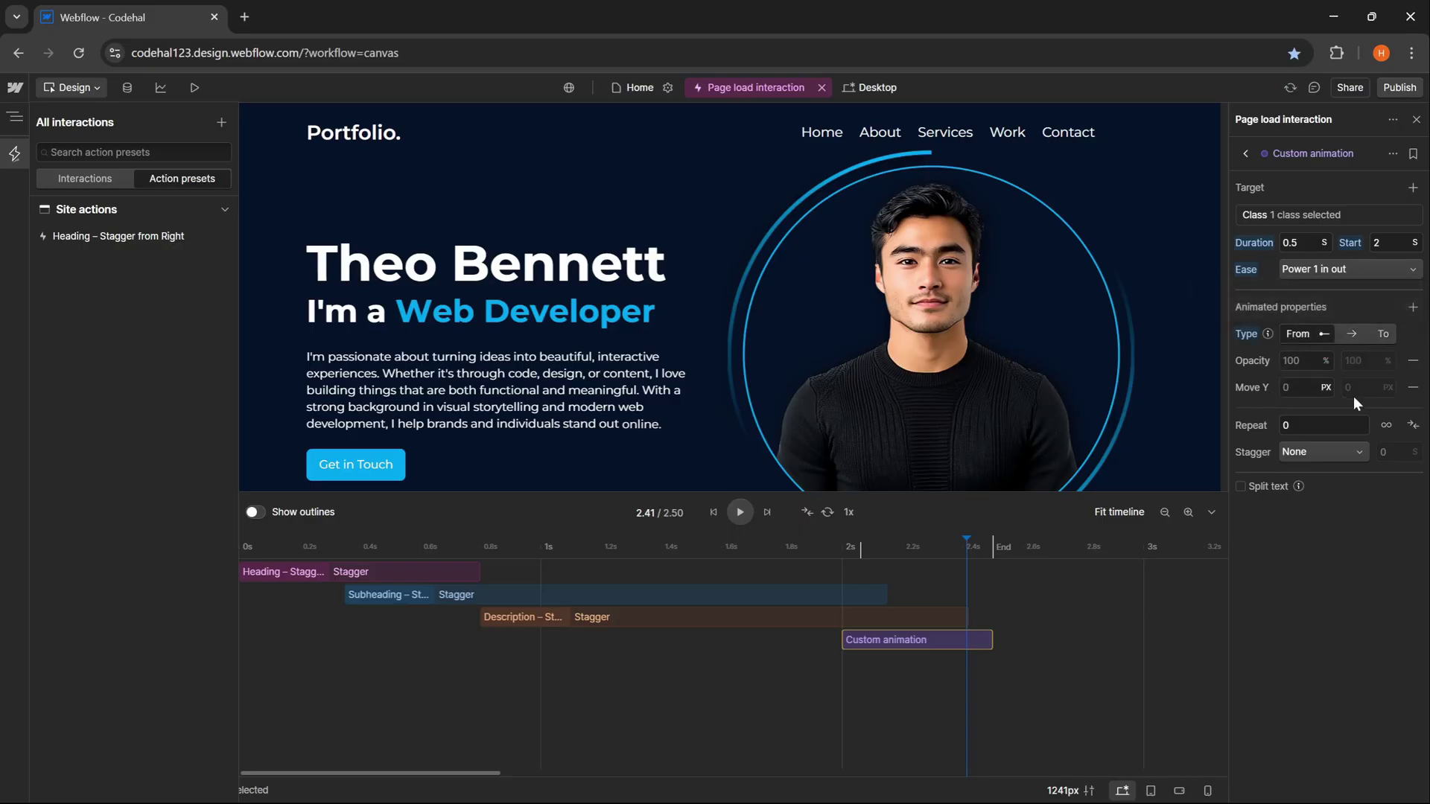
click(1300, 360)
text(0)
key(Return)
text(100)
key(Return)
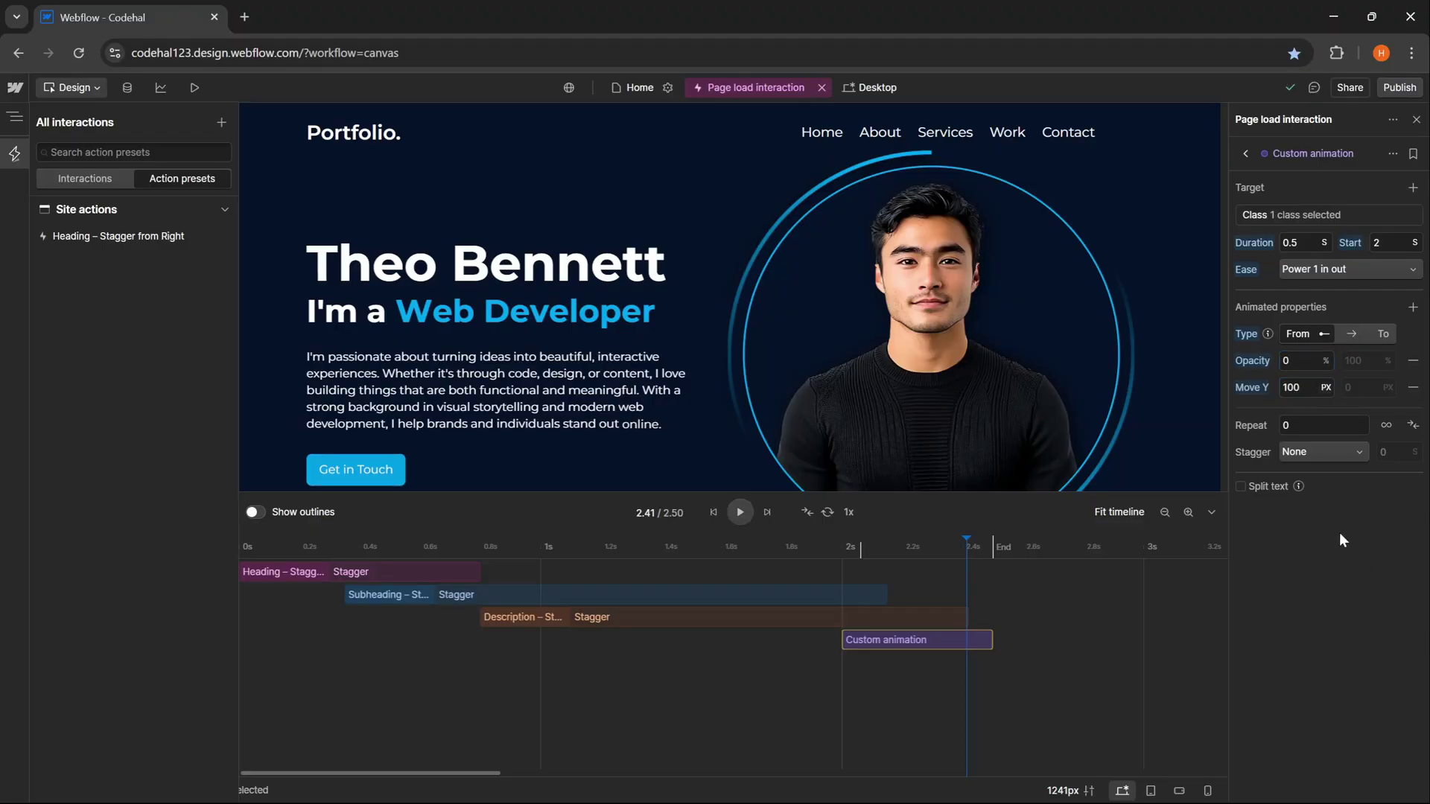
drag(829, 544, 970, 583)
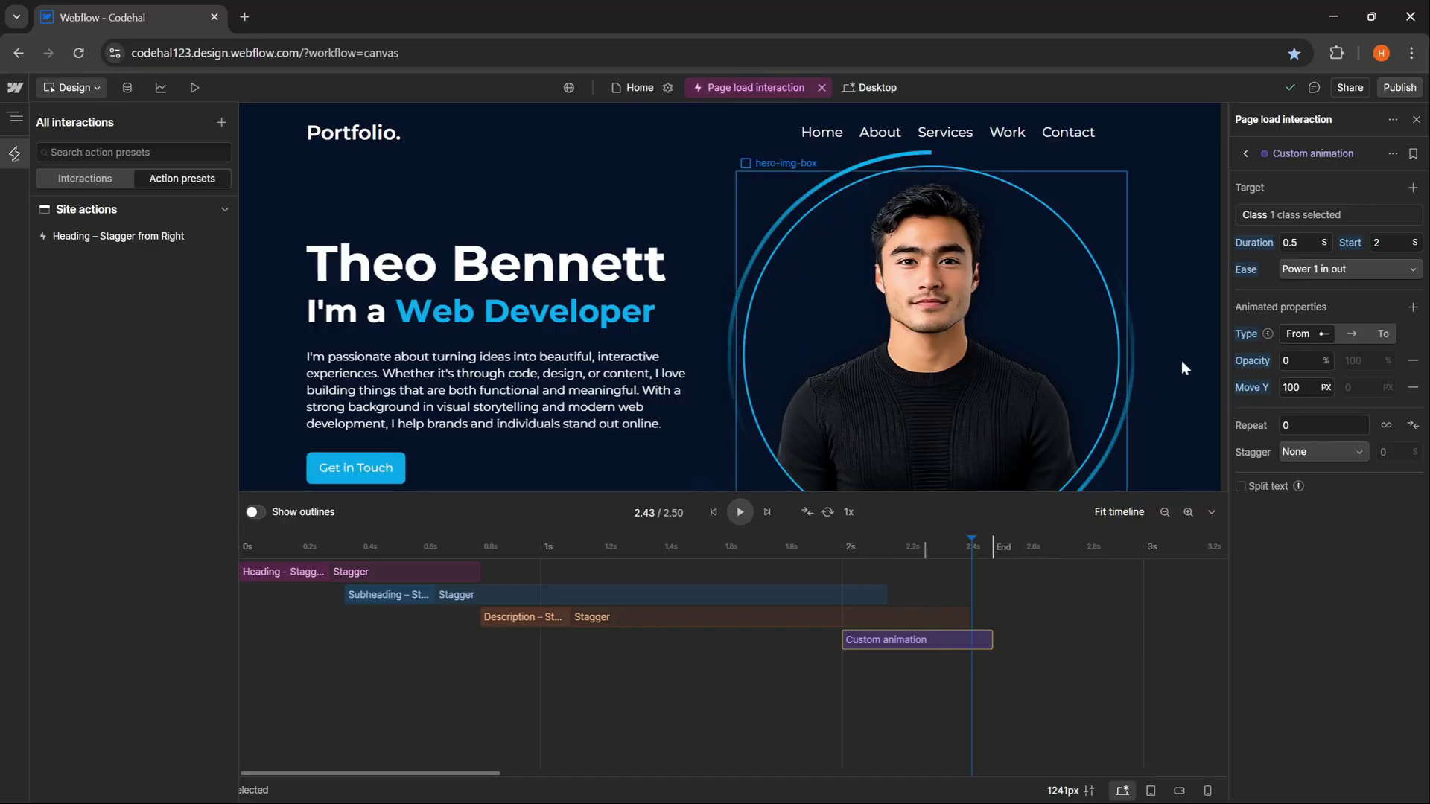
- Rename the button animation to 'Button – Slide In Up'
click(1392, 153)
click(1385, 180)
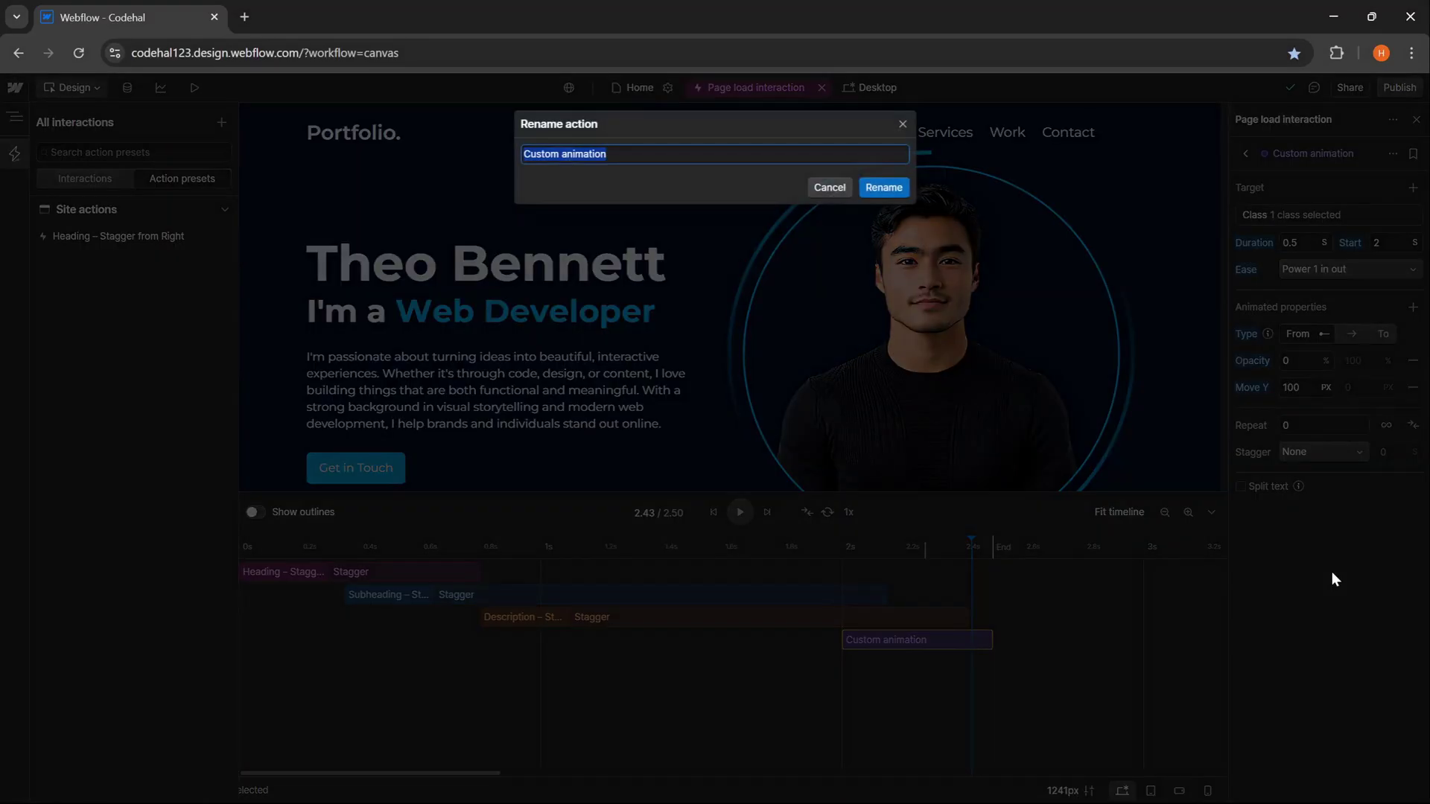
text(Button – Slide In Up)
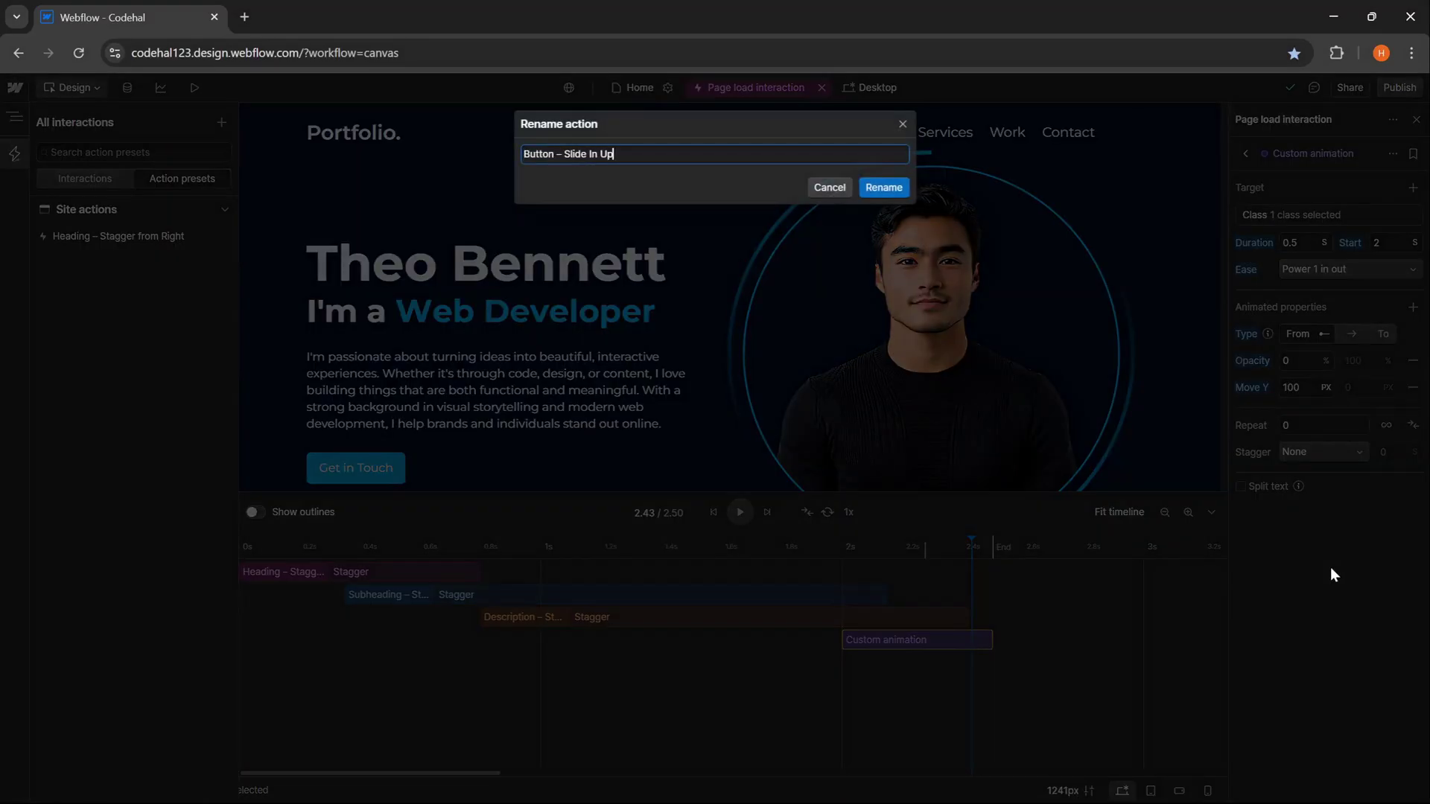
click(892, 191)
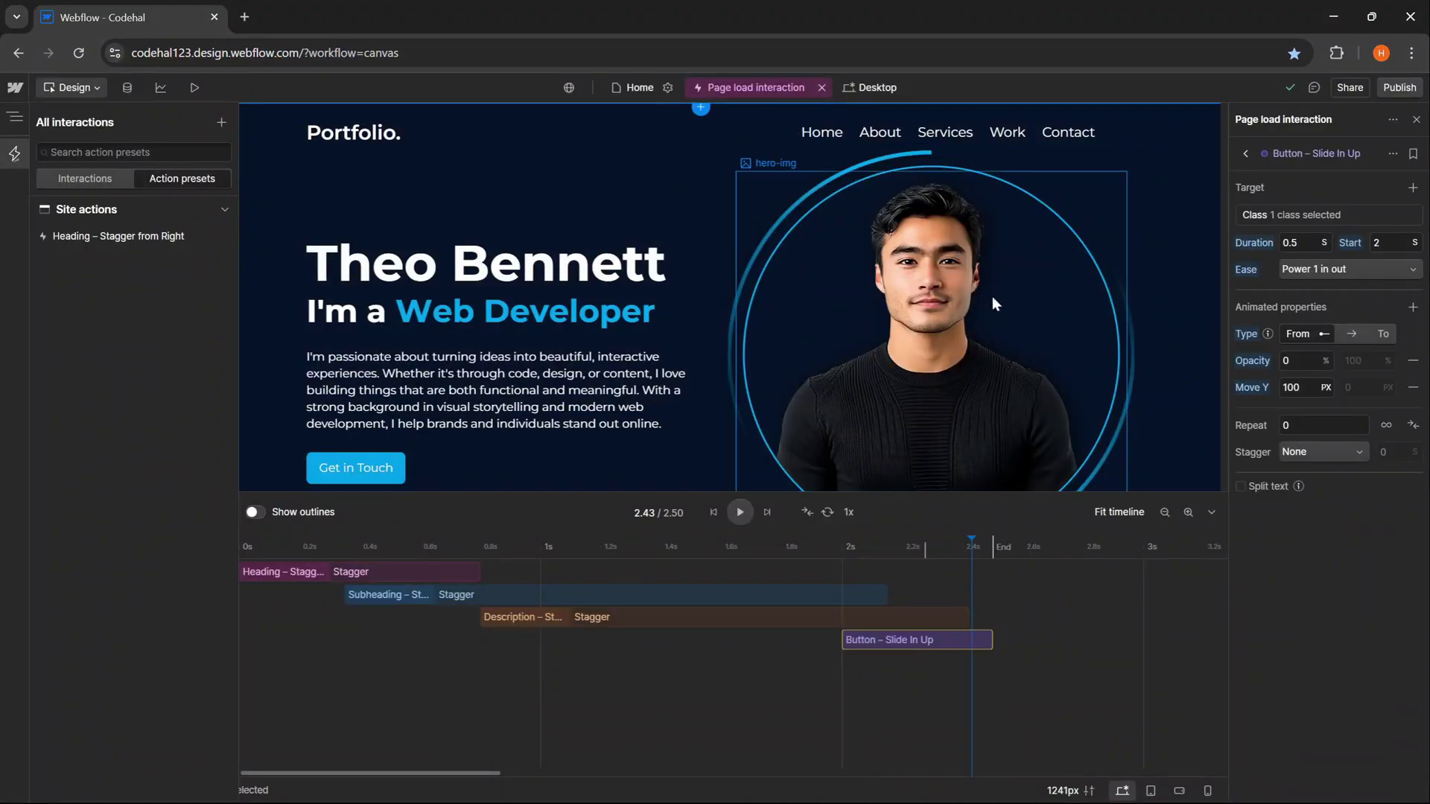
- Add a fifth Custom page-load animation targeting the hero-img-wrapper class
double_click(910, 721)
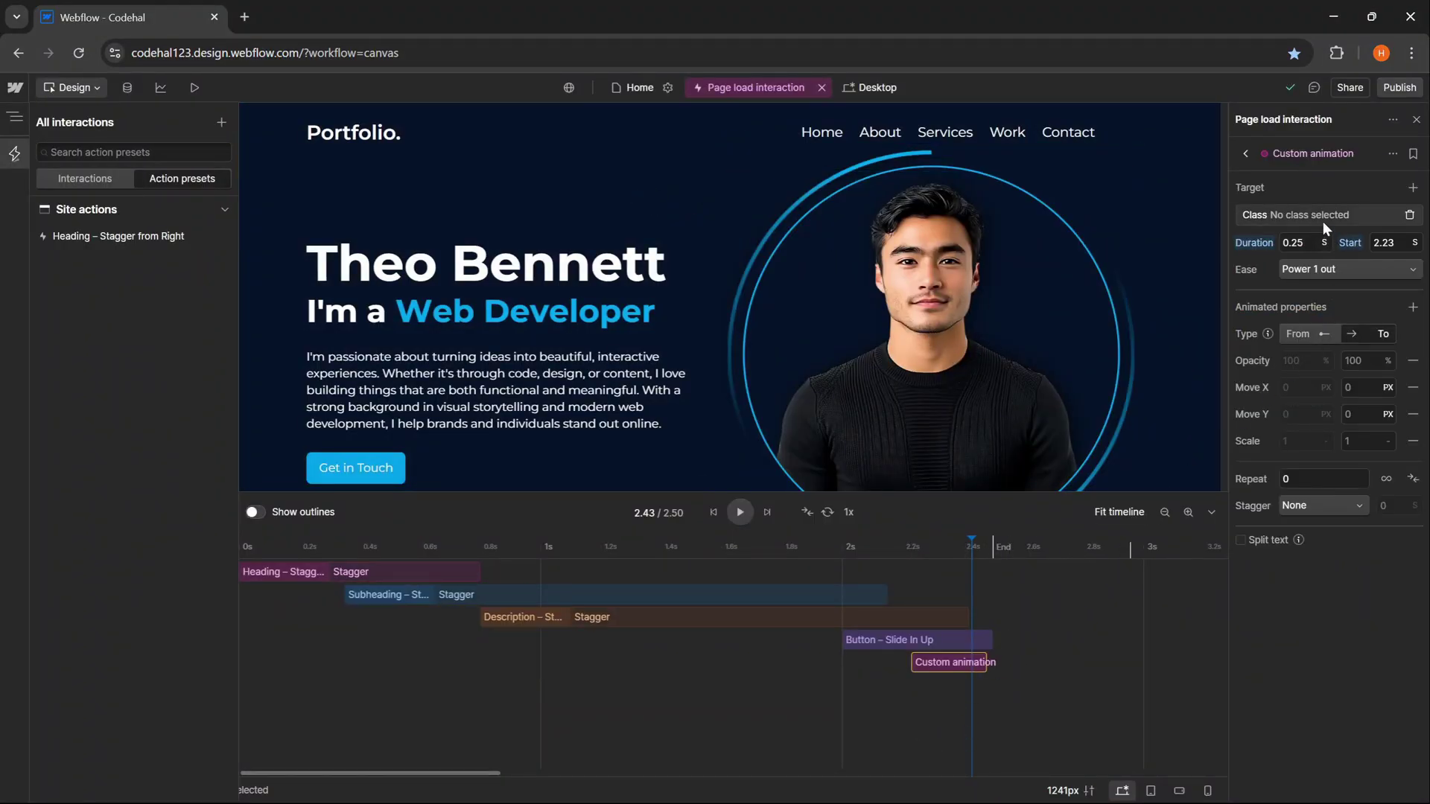
click(1323, 218)
click(1325, 299)
text(her)
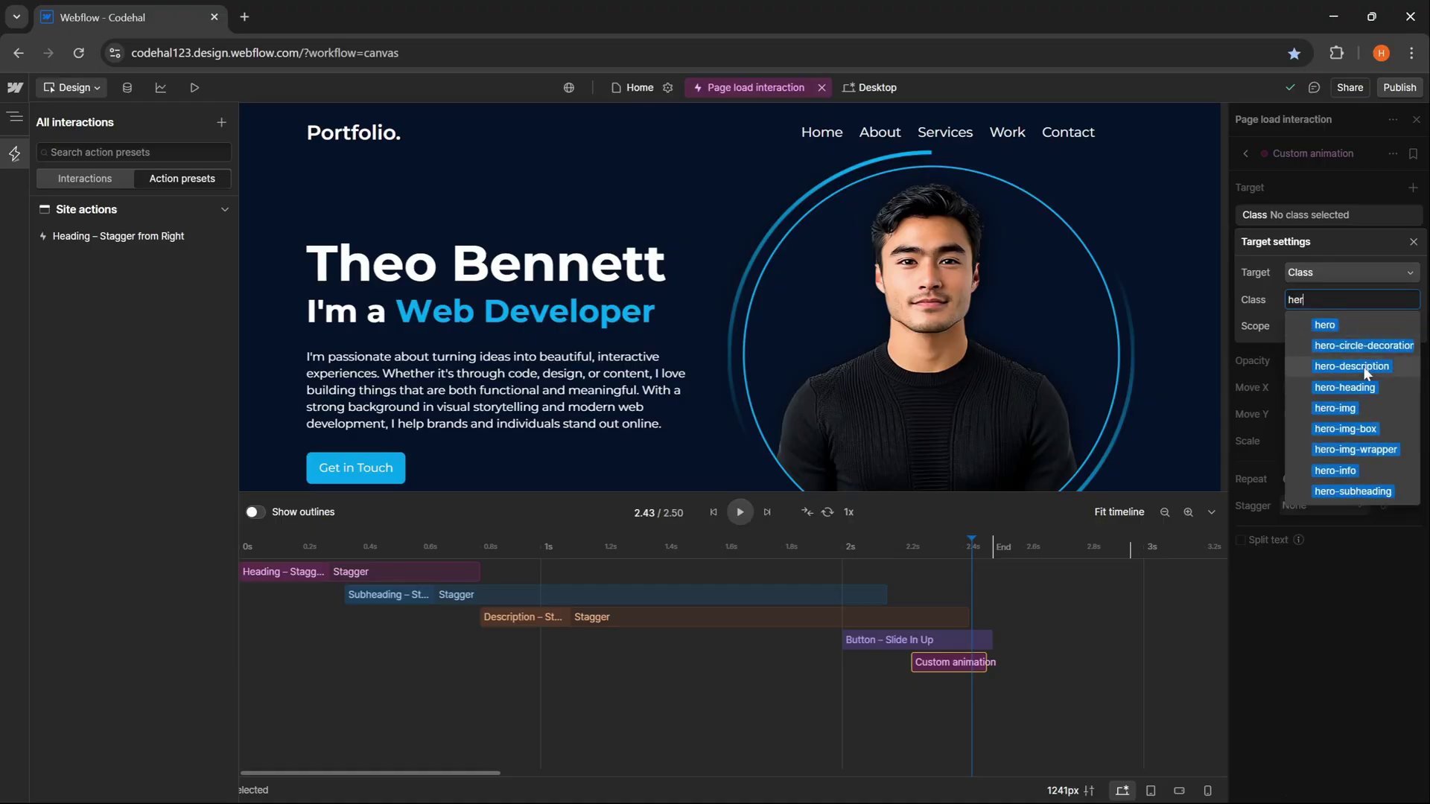
click(1356, 450)
click(1253, 347)
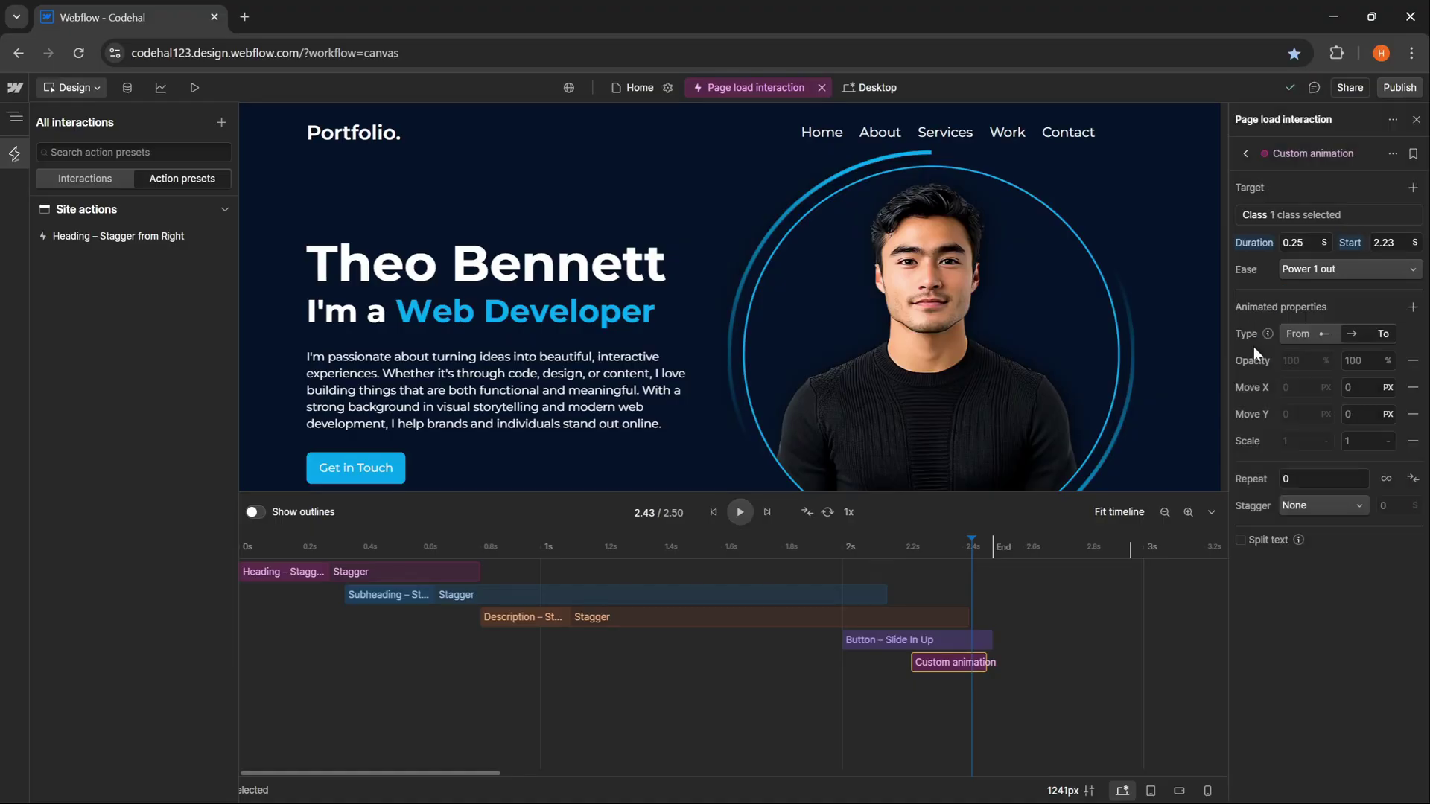
- Set the image animation to 1 s duration, 1.8 s start, Power 1 in out easing
double_click(1300, 243)
text(1)
click(1256, 283)
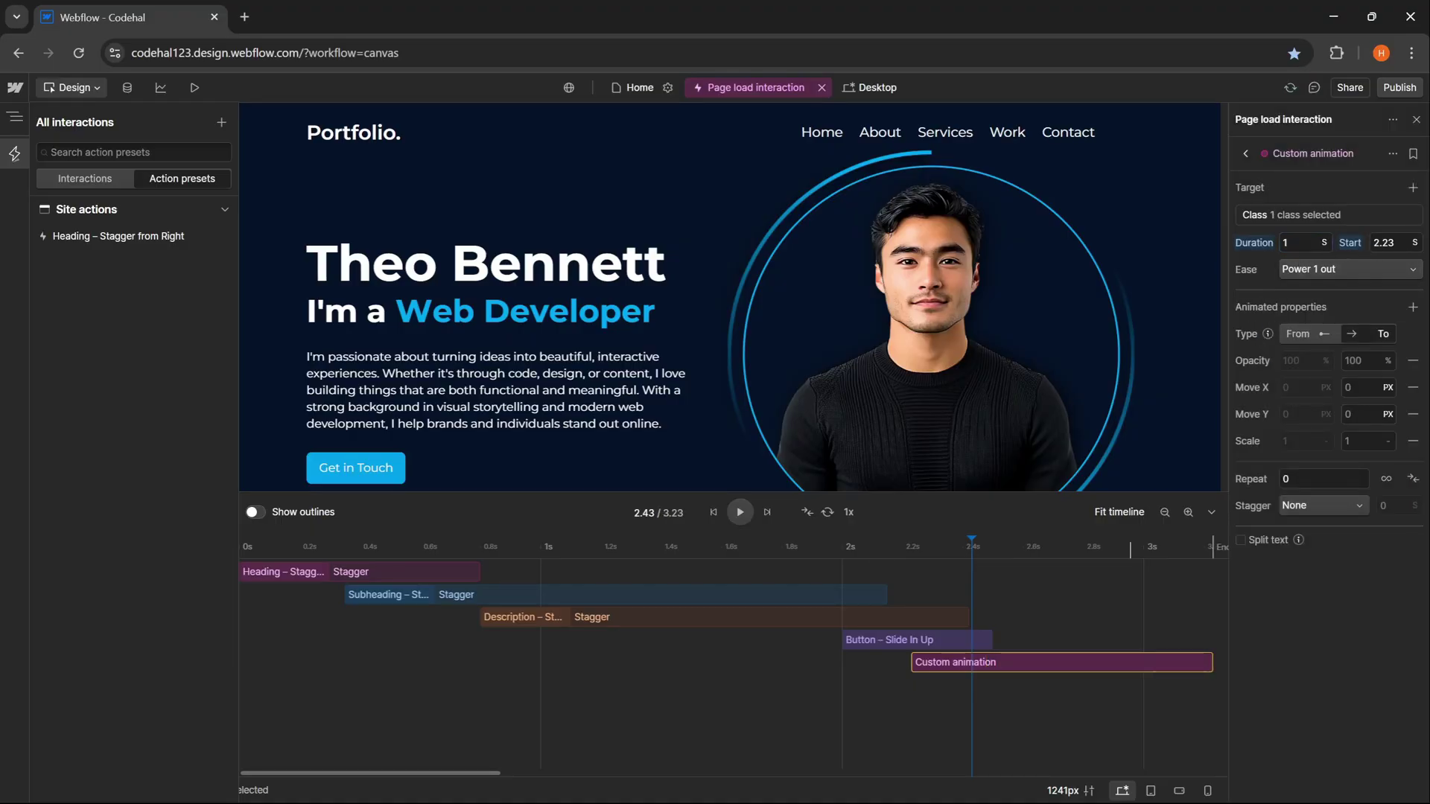
double_click(1384, 243)
text(1.8)
key(Return)
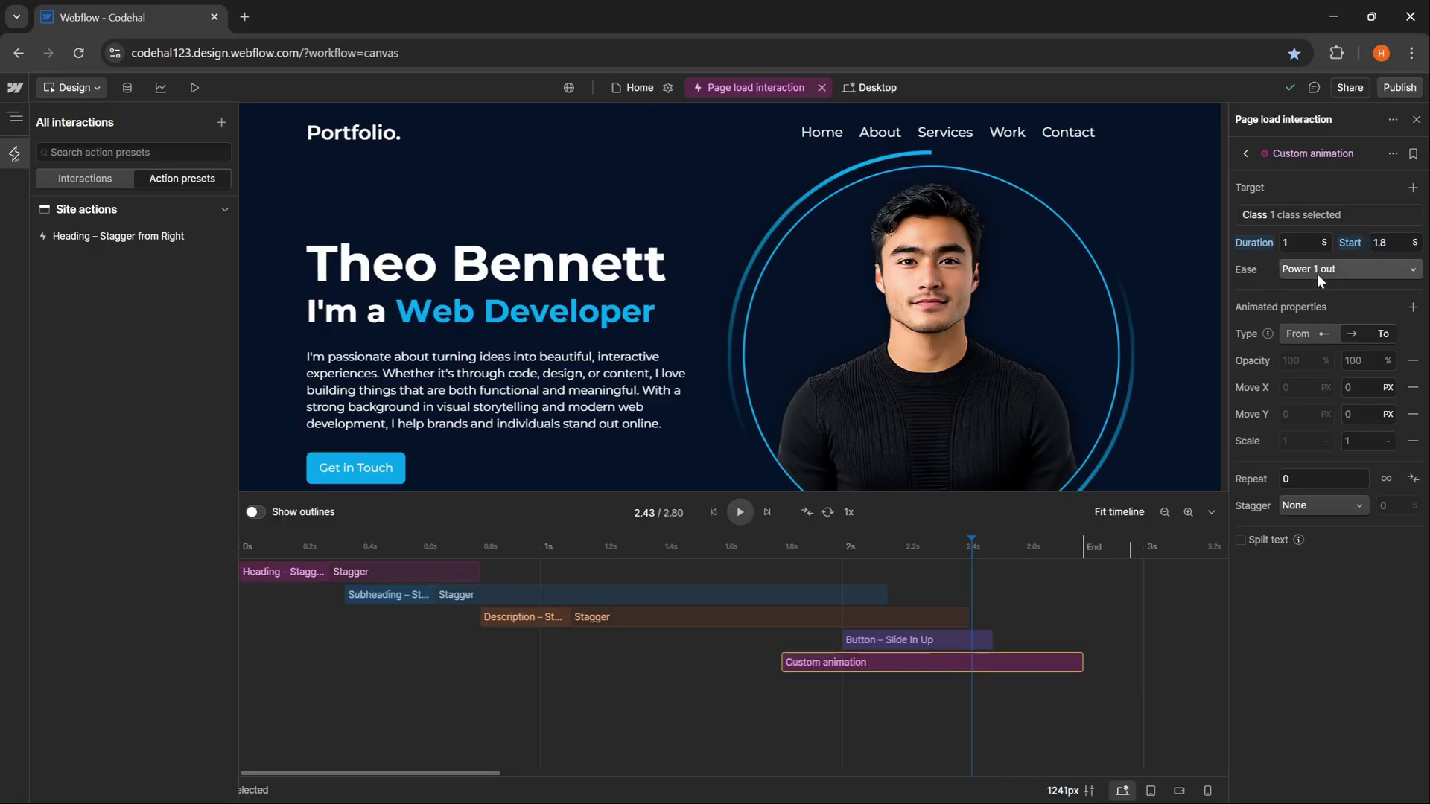
click(1316, 272)
click(1344, 363)
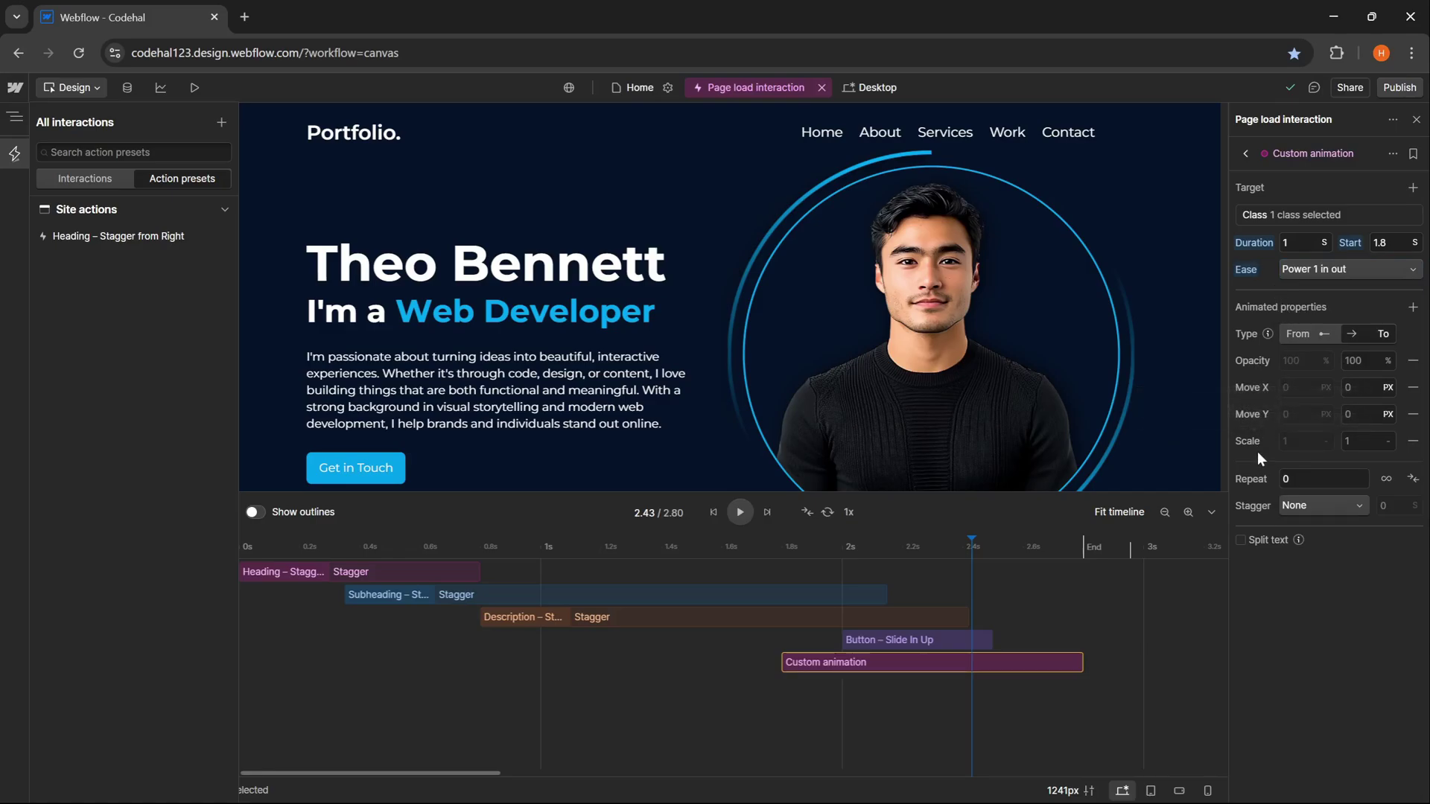
- Remove Move X and Move Y, and animate From Opacity 0 and Scale 0
click(1413, 387)
click(1413, 388)
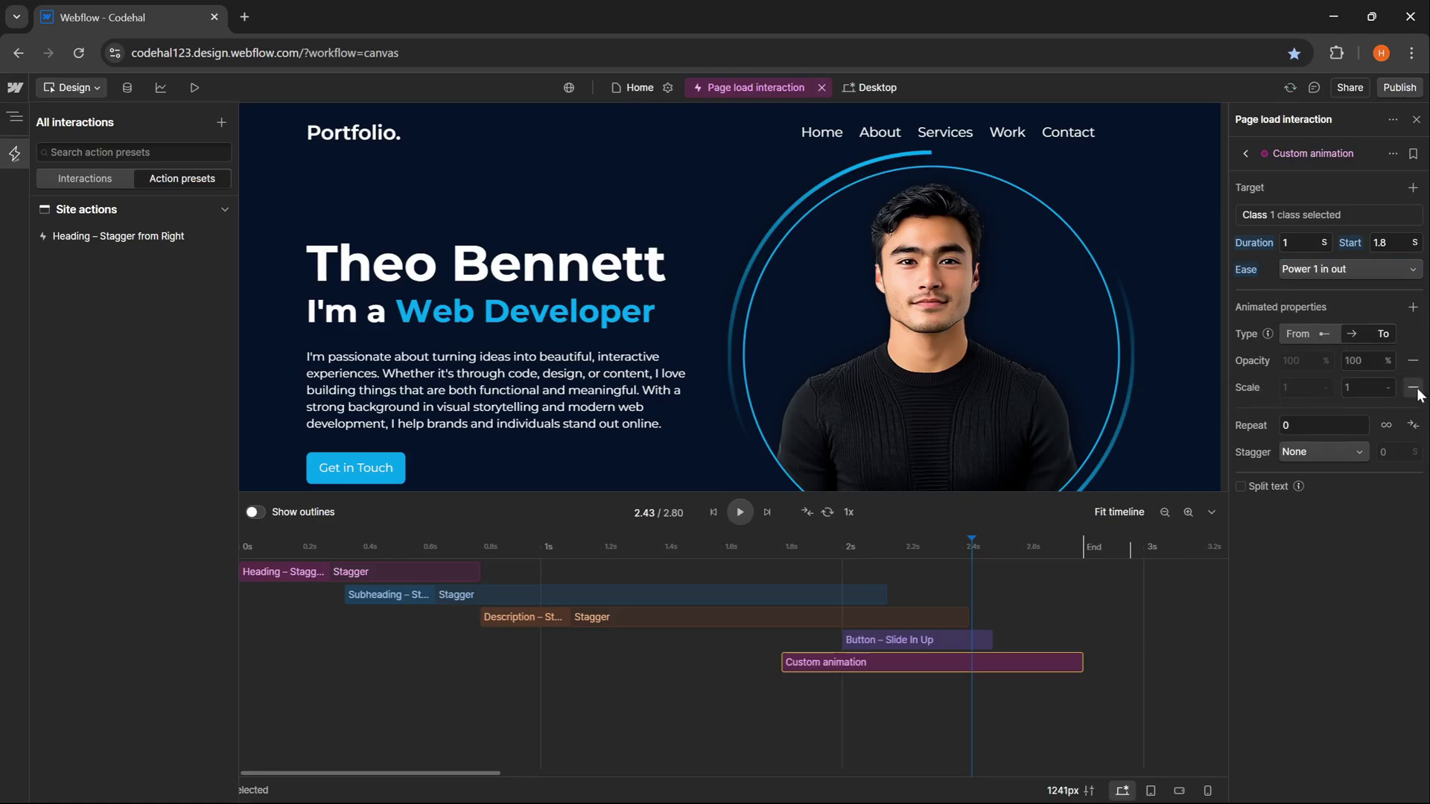
click(1302, 335)
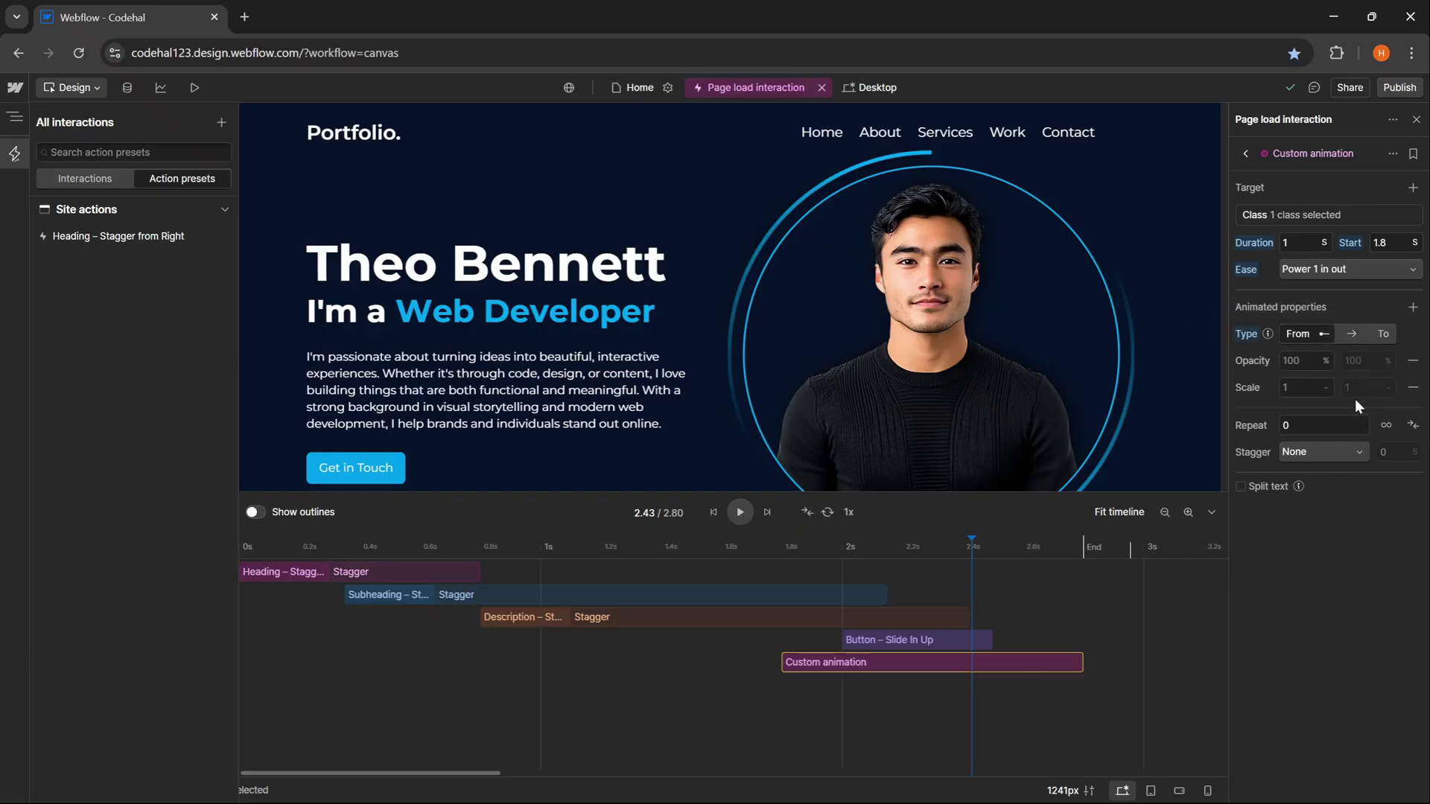
click(1300, 361)
text(0)
key(Tab)
text(0)
key(Return)
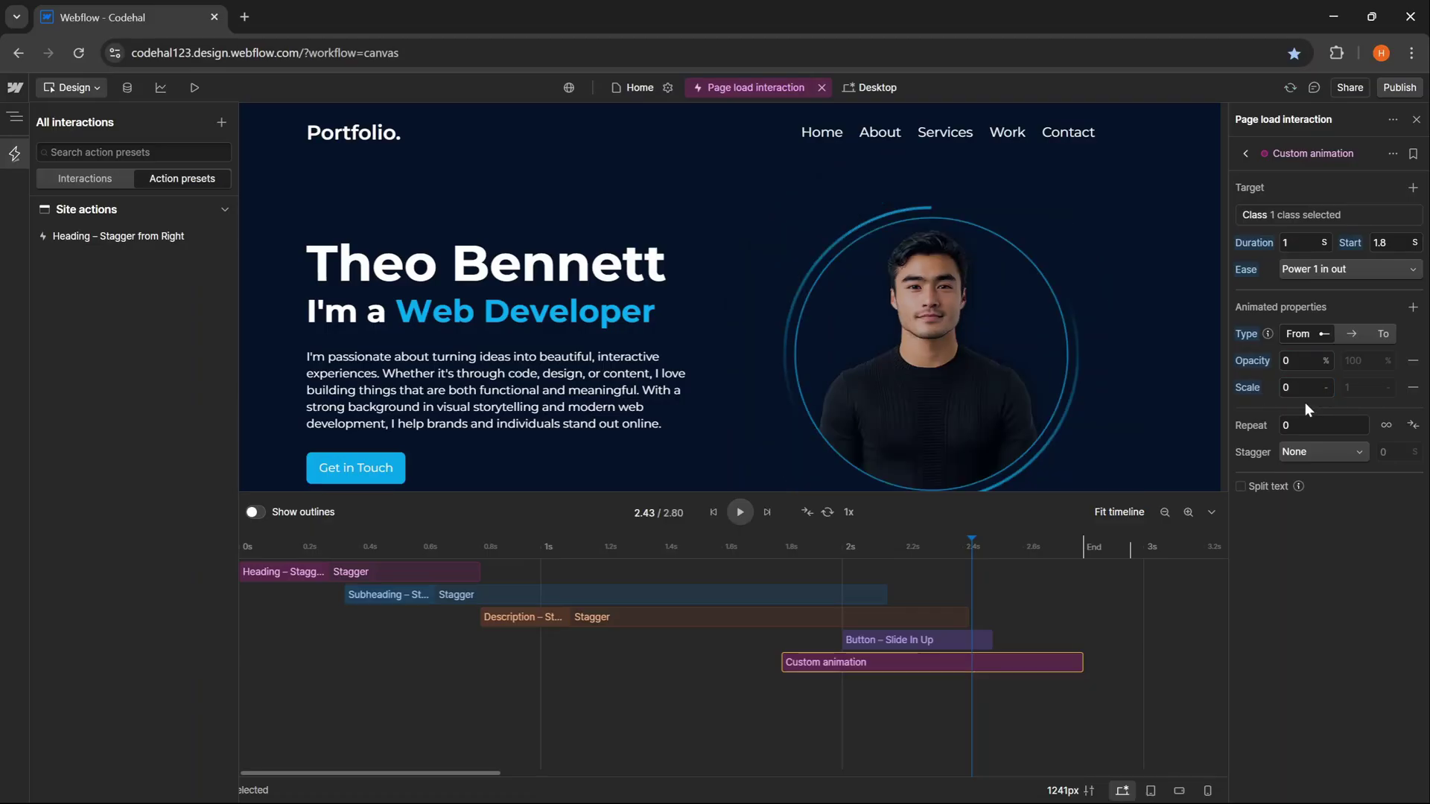
- Replay the image zoom preview several times from around 1.7–1.8 s
click(775, 552)
click(739, 512)
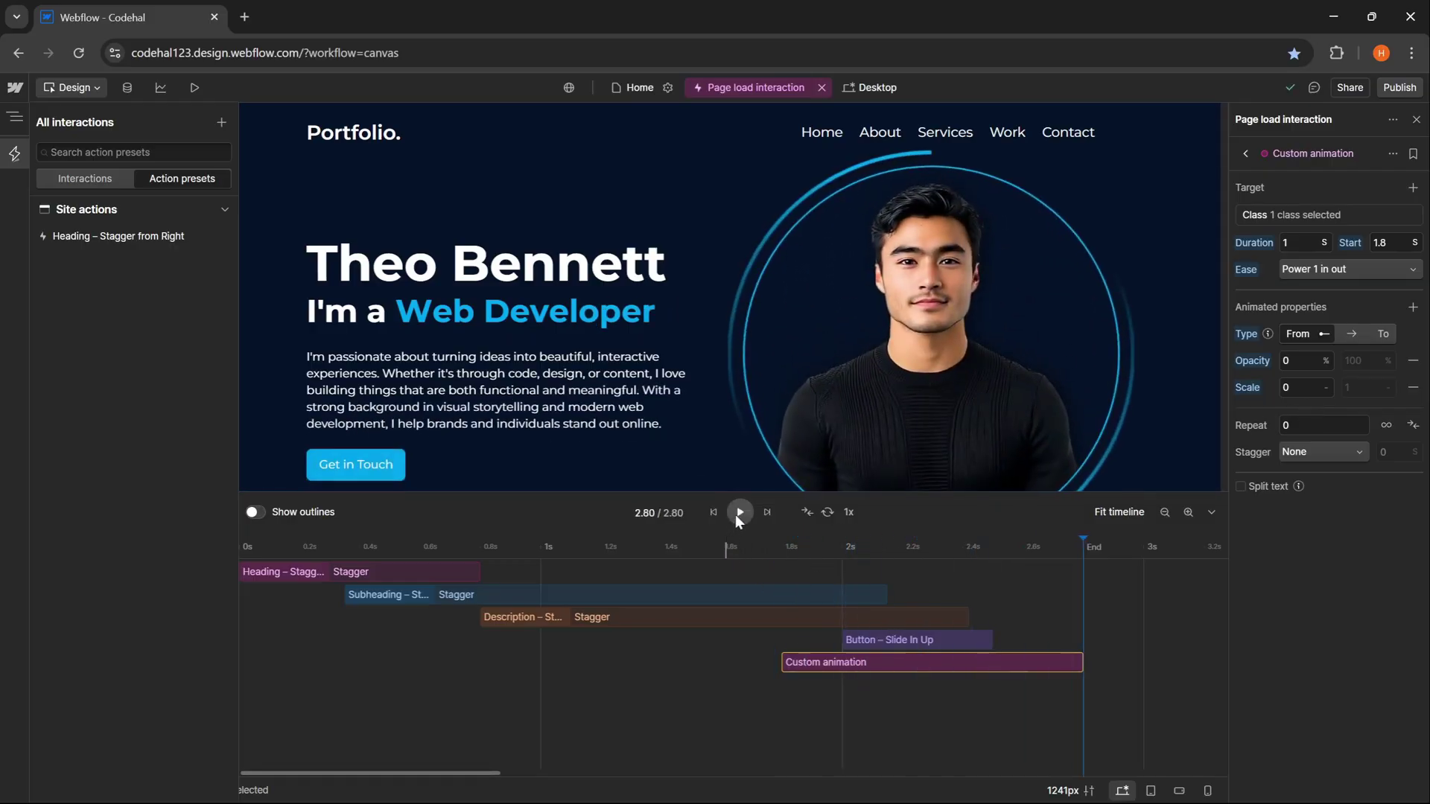
click(763, 550)
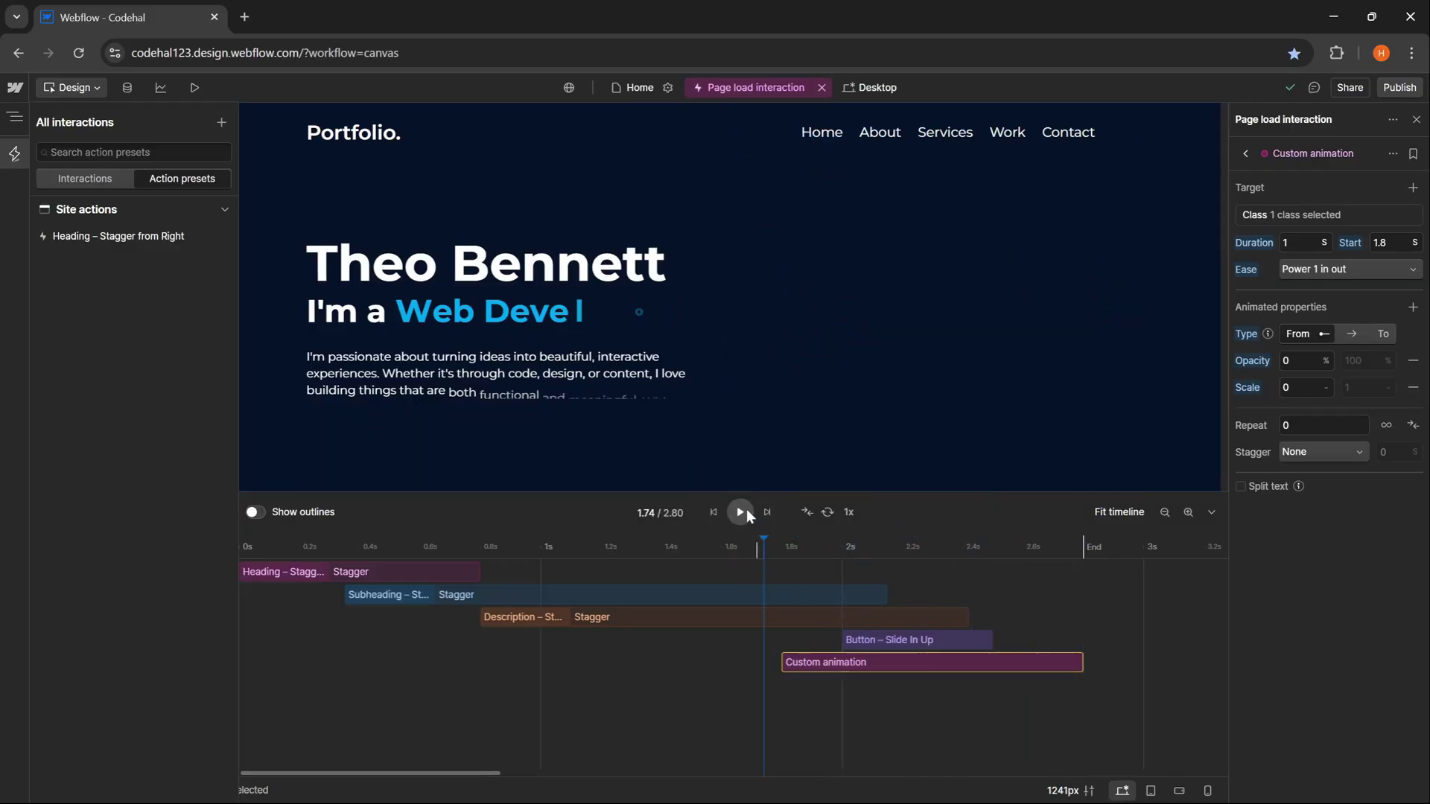
click(740, 512)
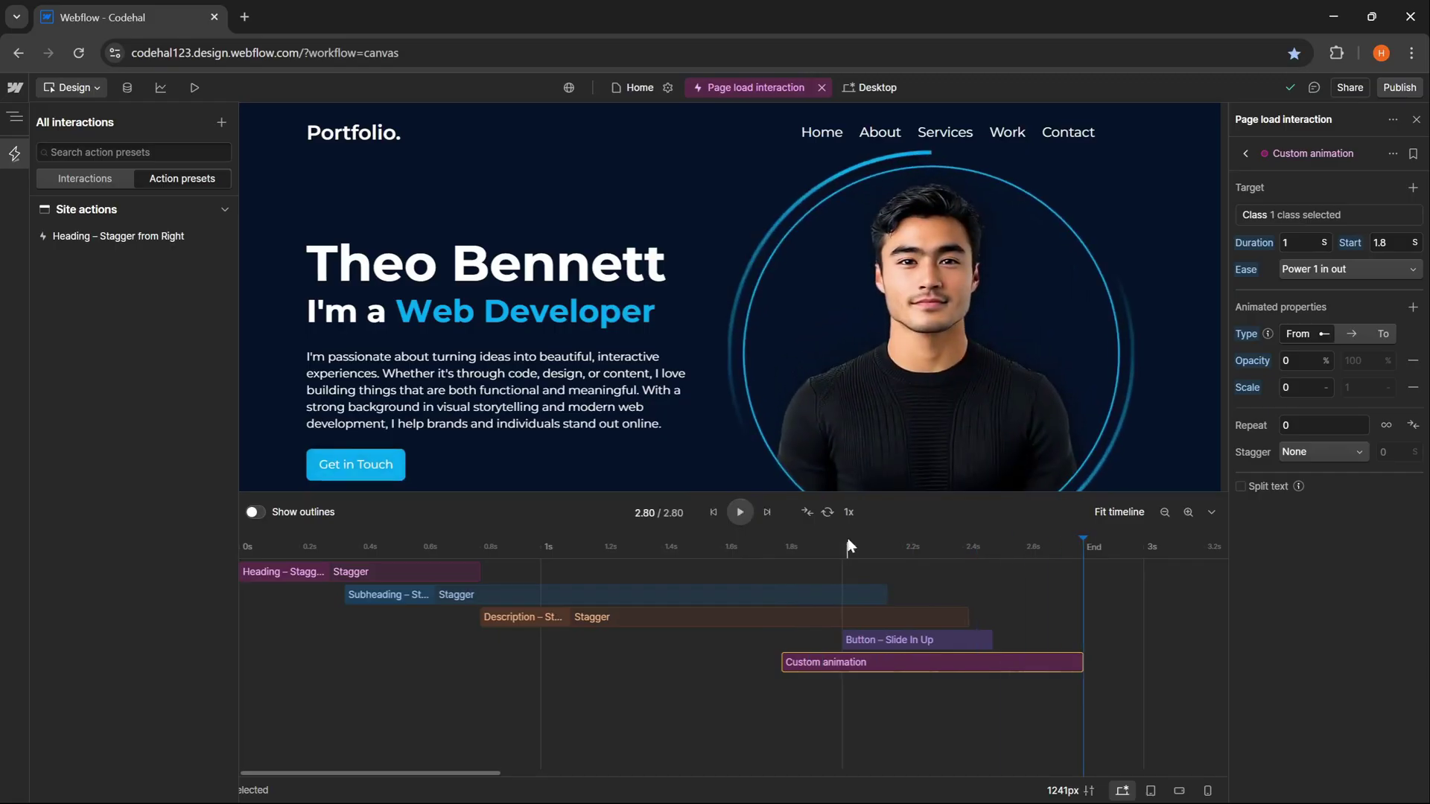
click(757, 548)
click(740, 512)
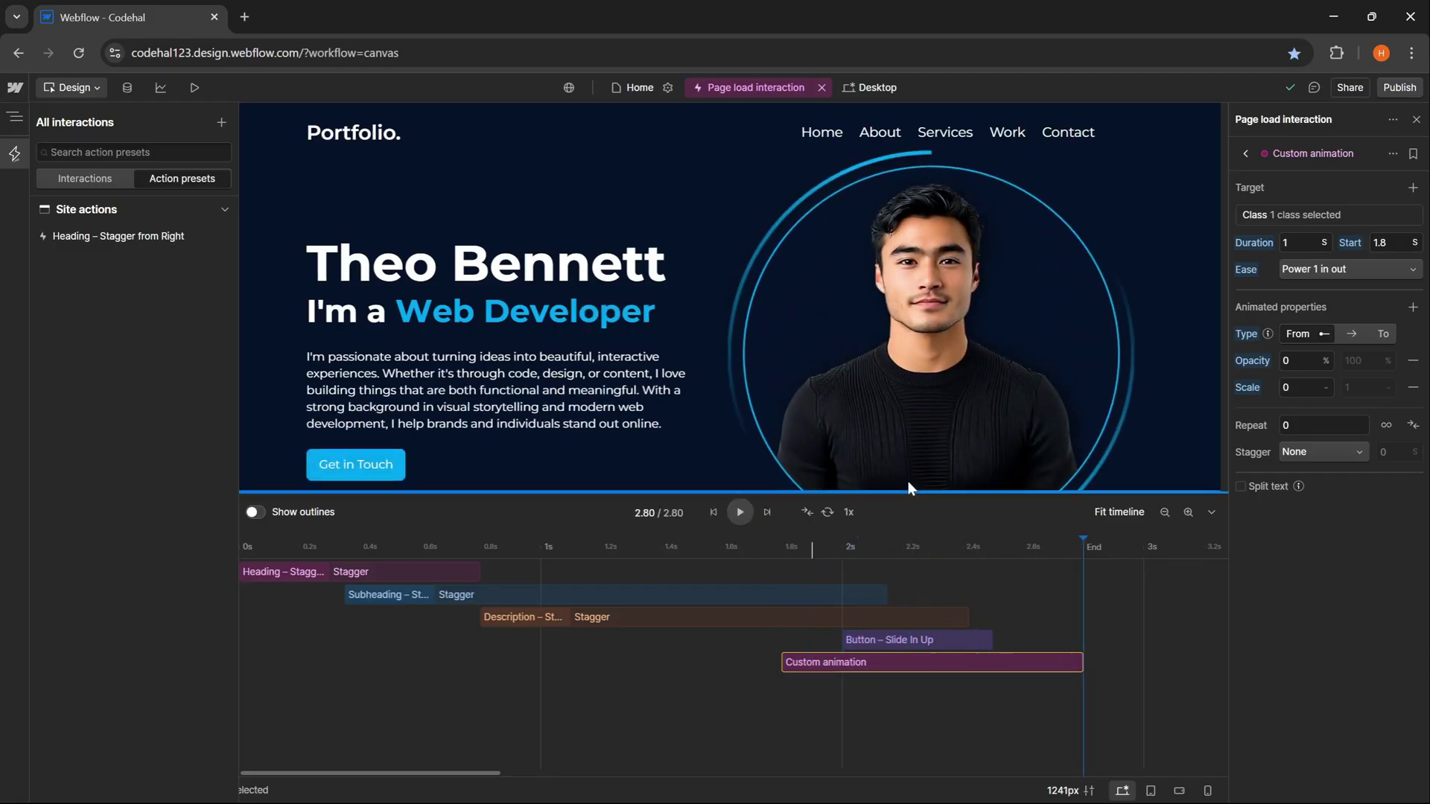
- Rename the image animation to 'Image – Zoom In'
click(1392, 154)
click(1388, 181)
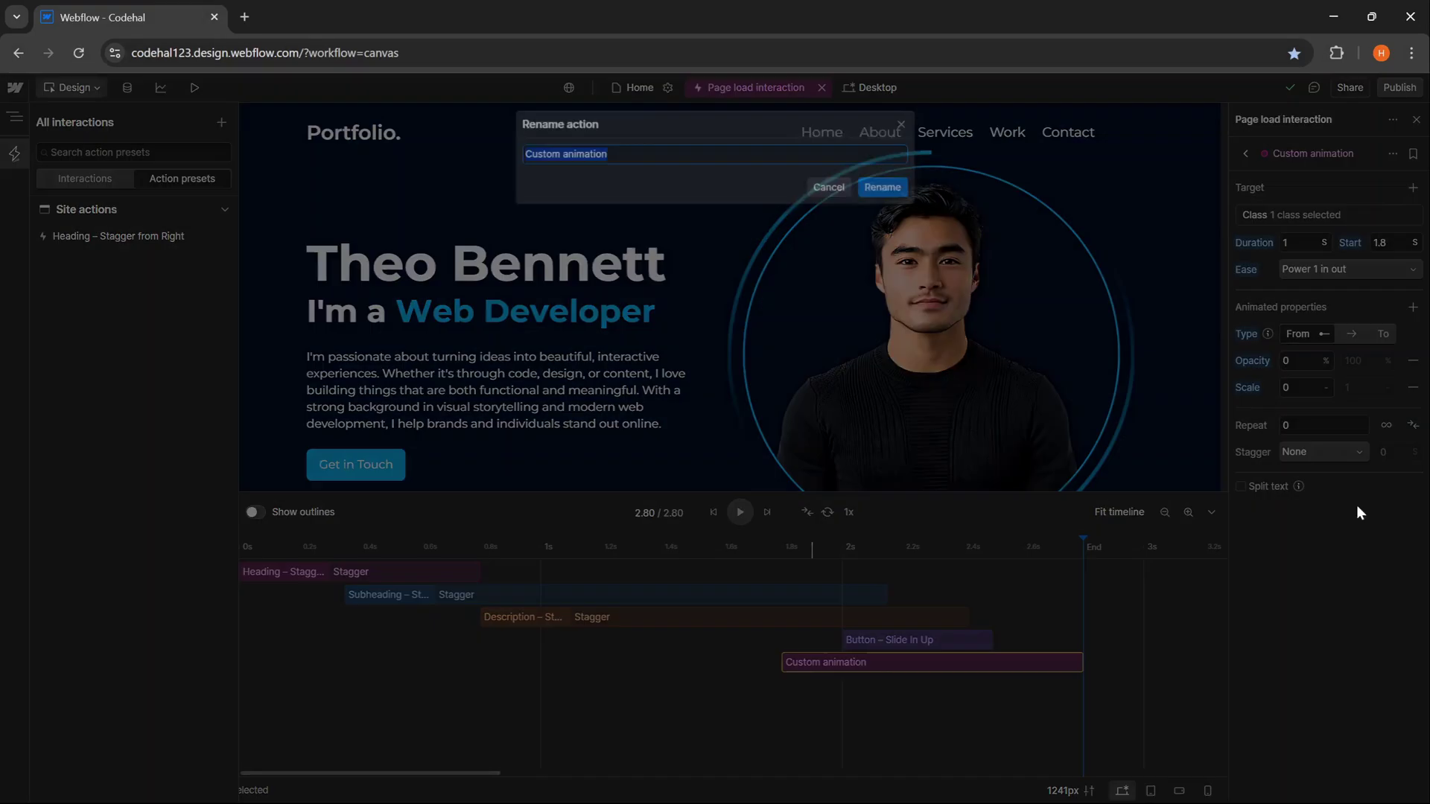
key(BackSpace)
text(Image – Zoom In)
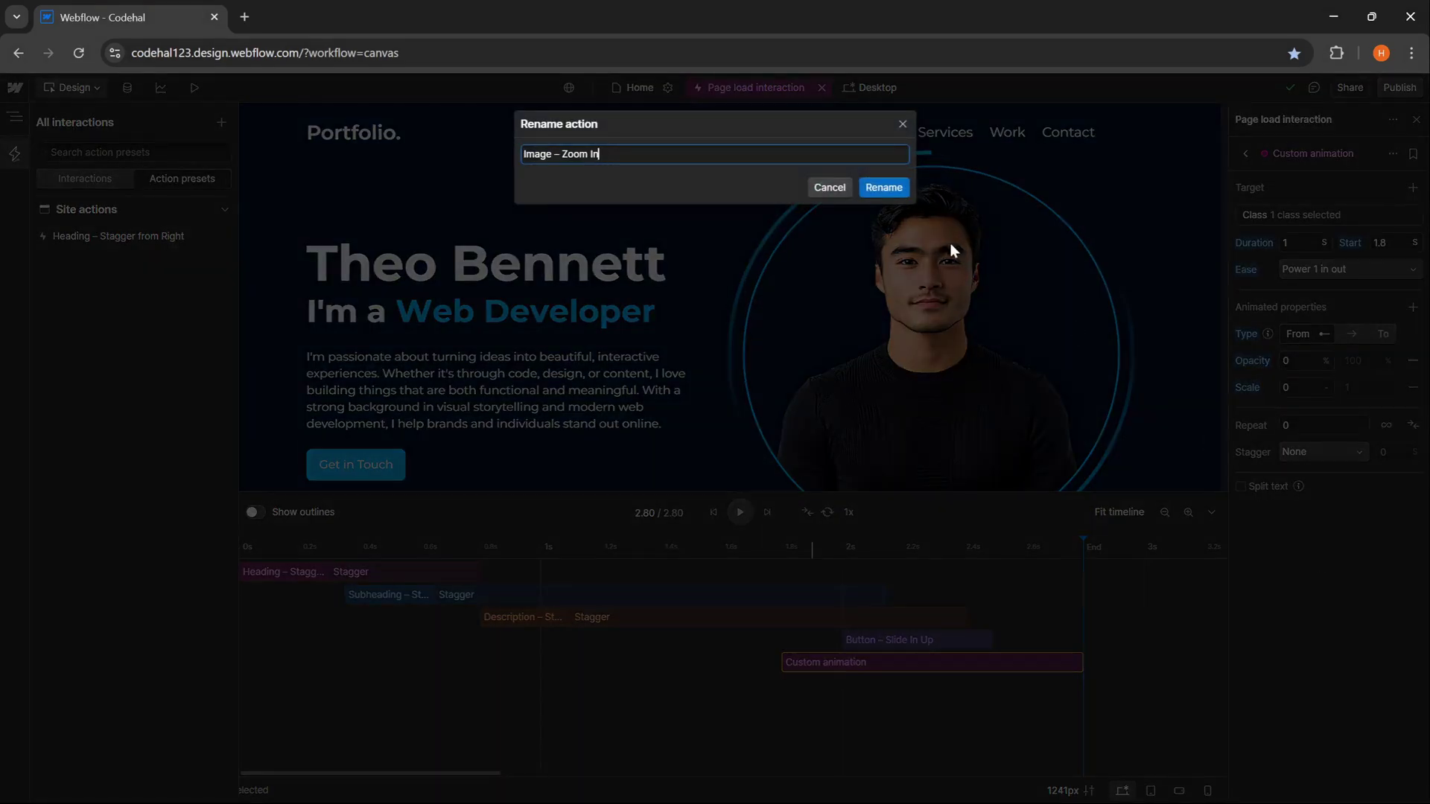
click(873, 190)
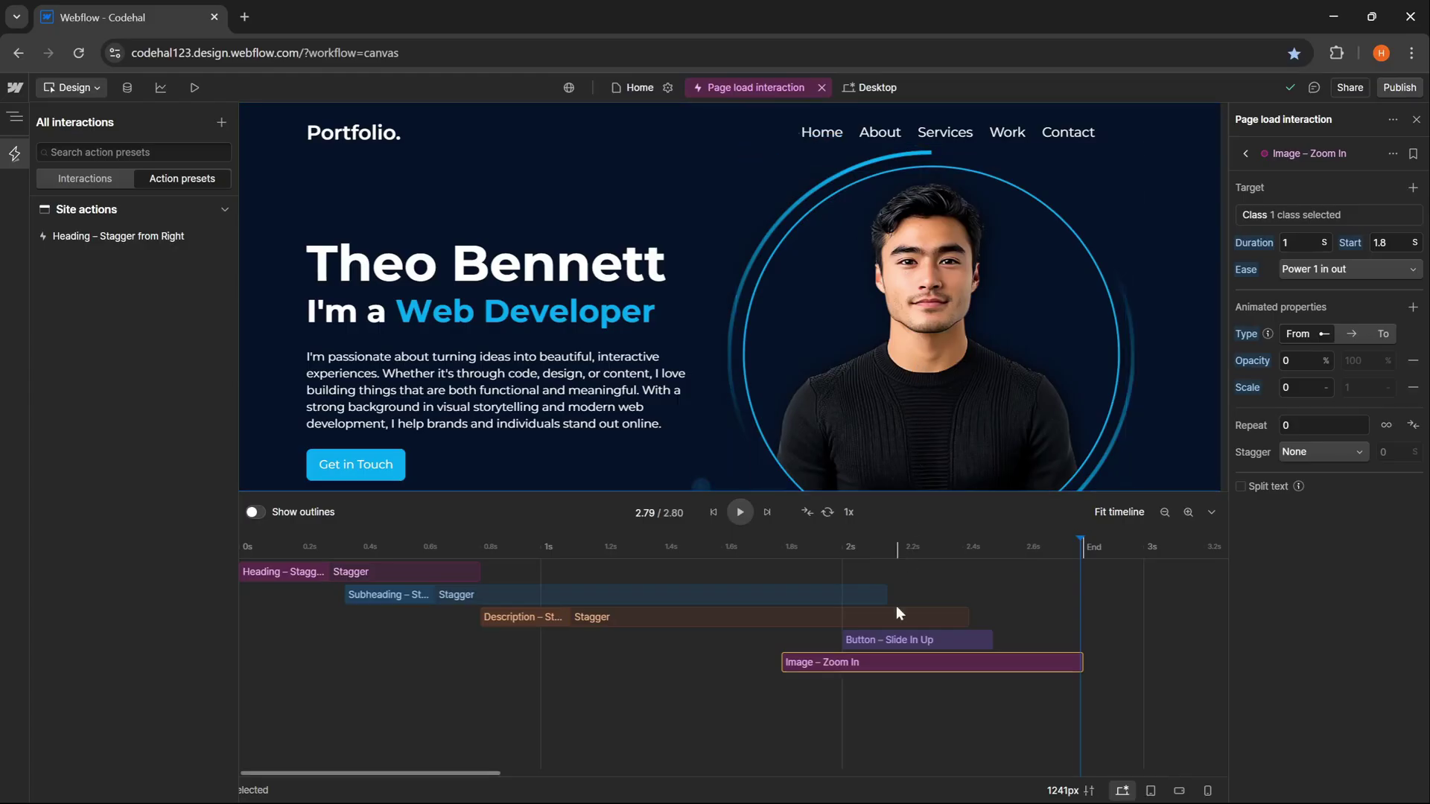
- Add a sixth page-load animation targeting the hero-img-wrapper class
double_click(883, 727)
click(1311, 217)
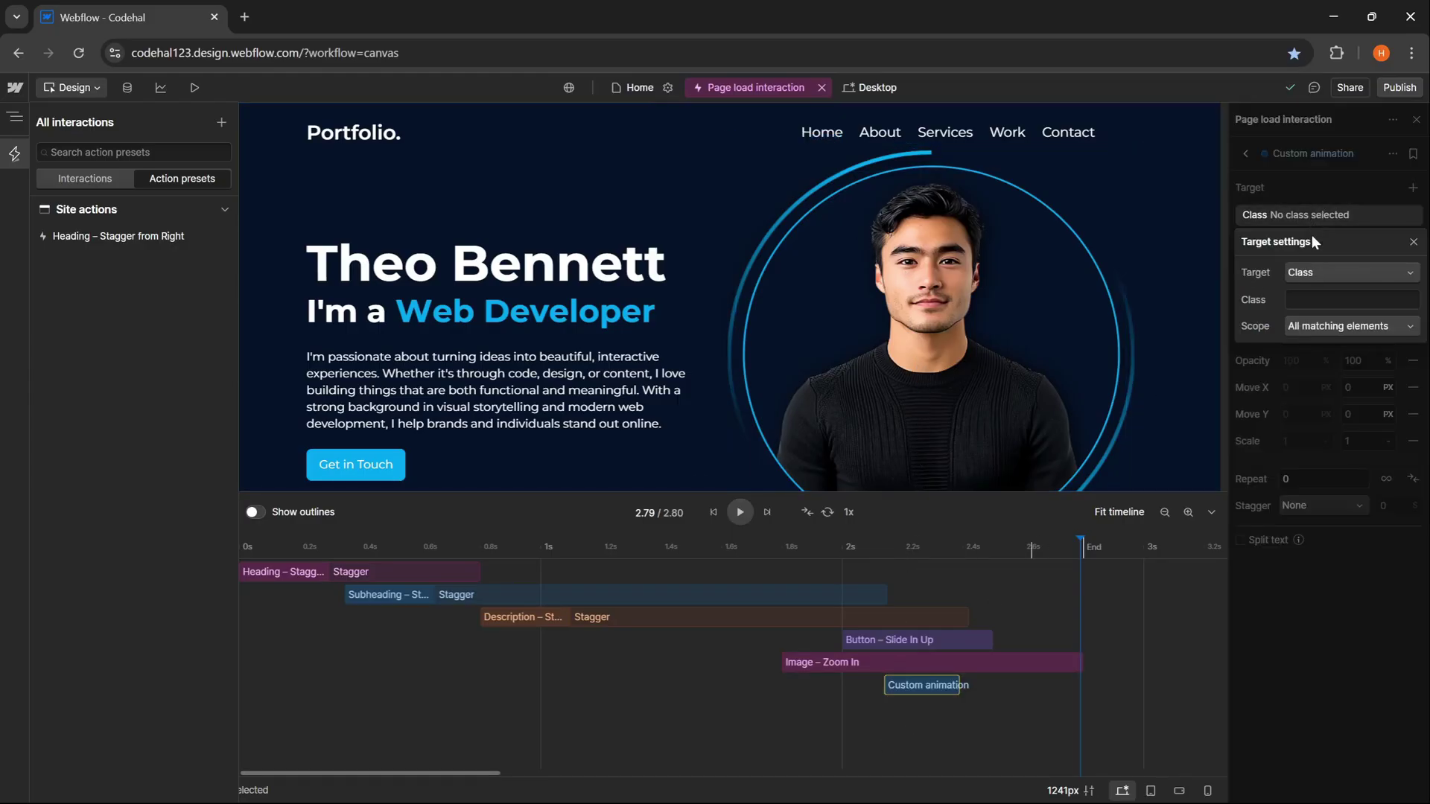
click(1318, 295)
text(her)
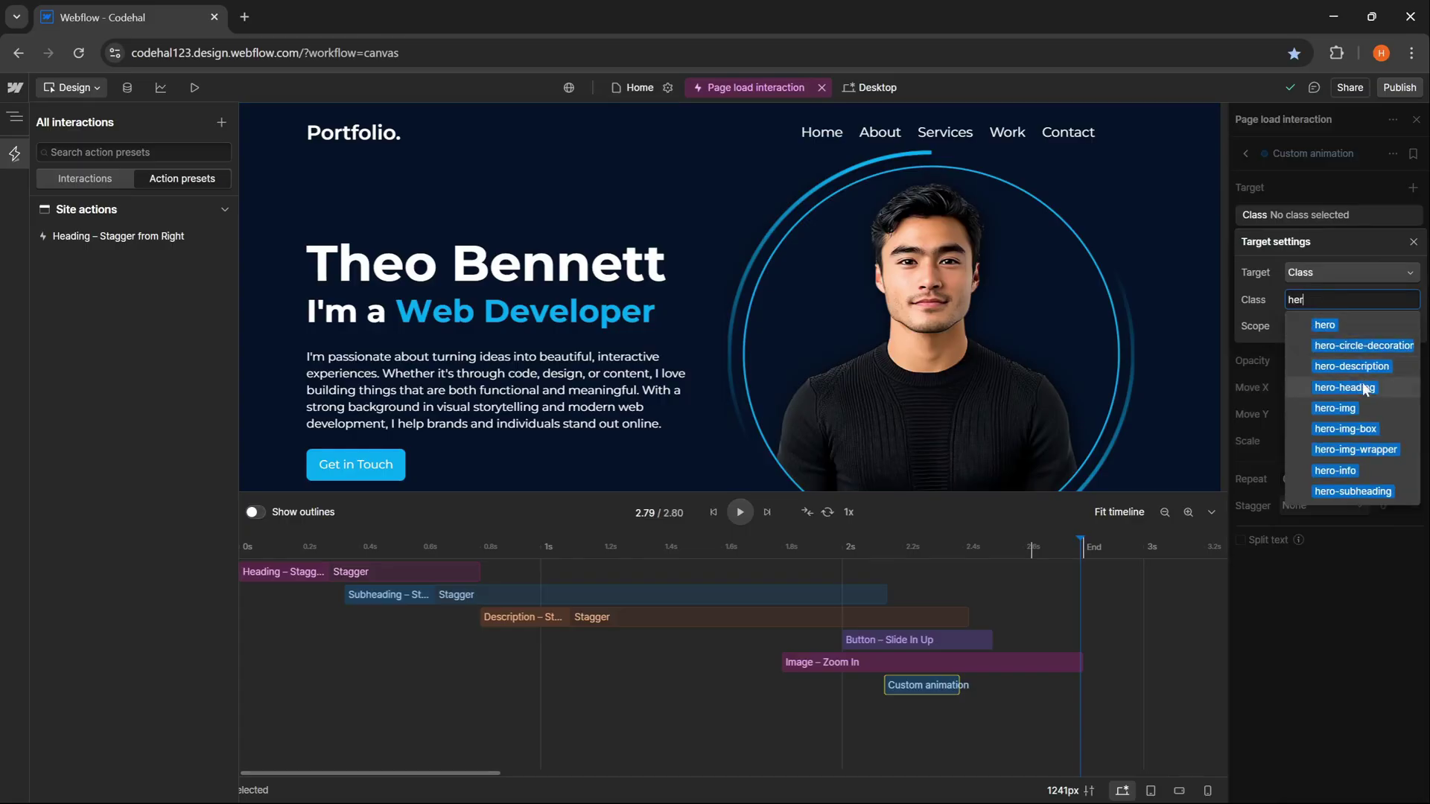
click(1361, 449)
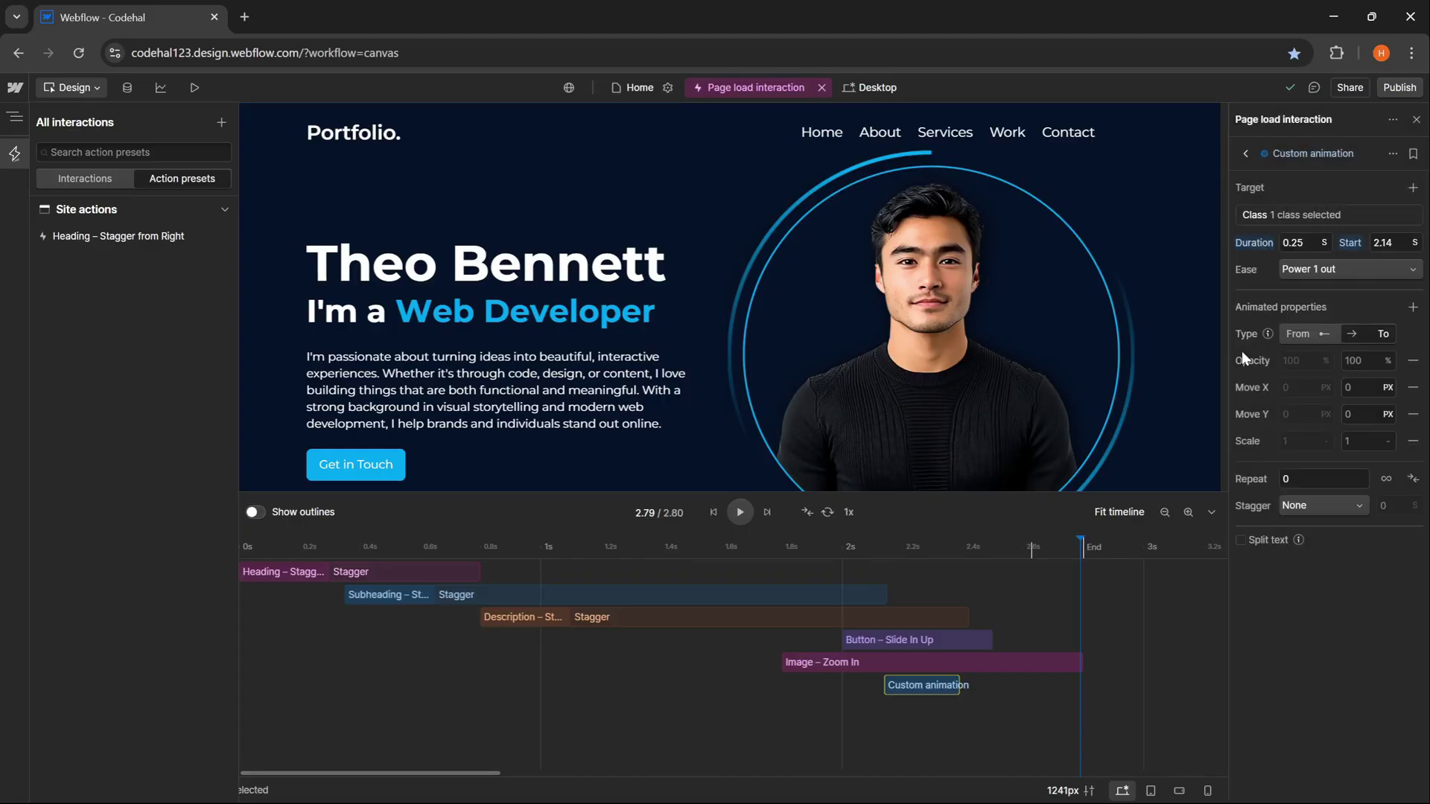
click(1241, 351)
- Set its timing to 2 s duration, 1.8 s start, with Sine in out easing
click(1300, 243)
text(2)
key(Return)
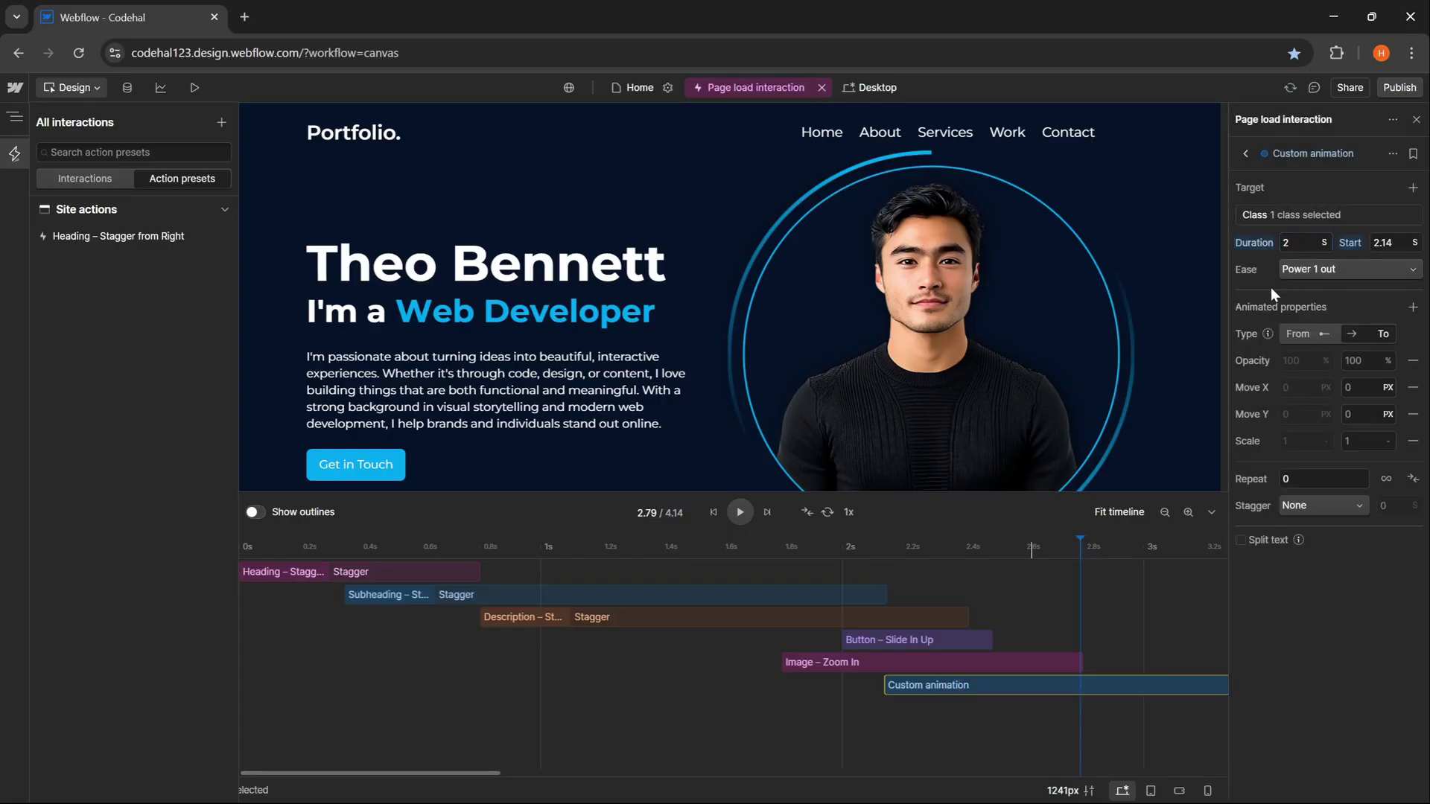
click(1386, 243)
text(1.8)
click(1260, 288)
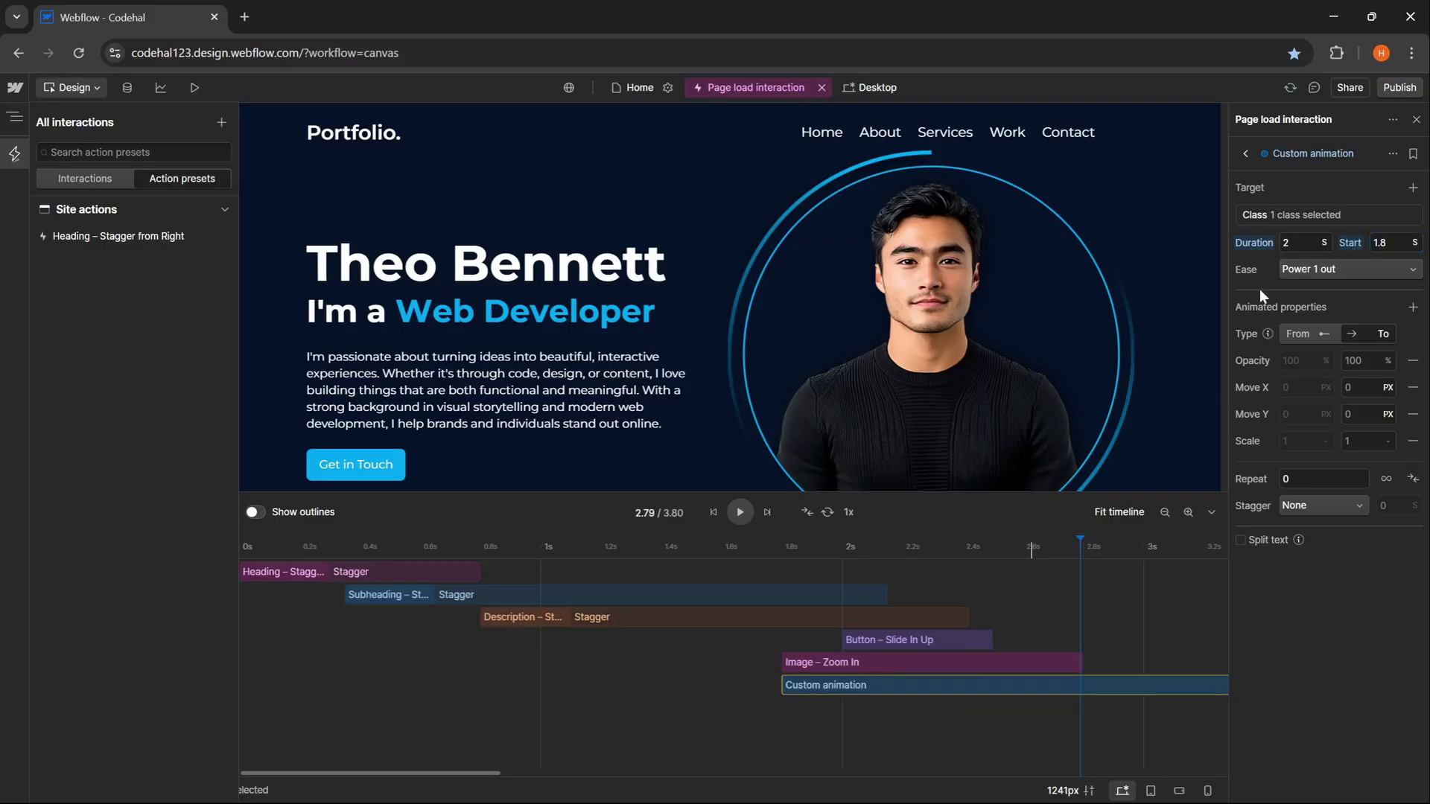
click(1294, 271)
scroll(1355, 450, down, 3)
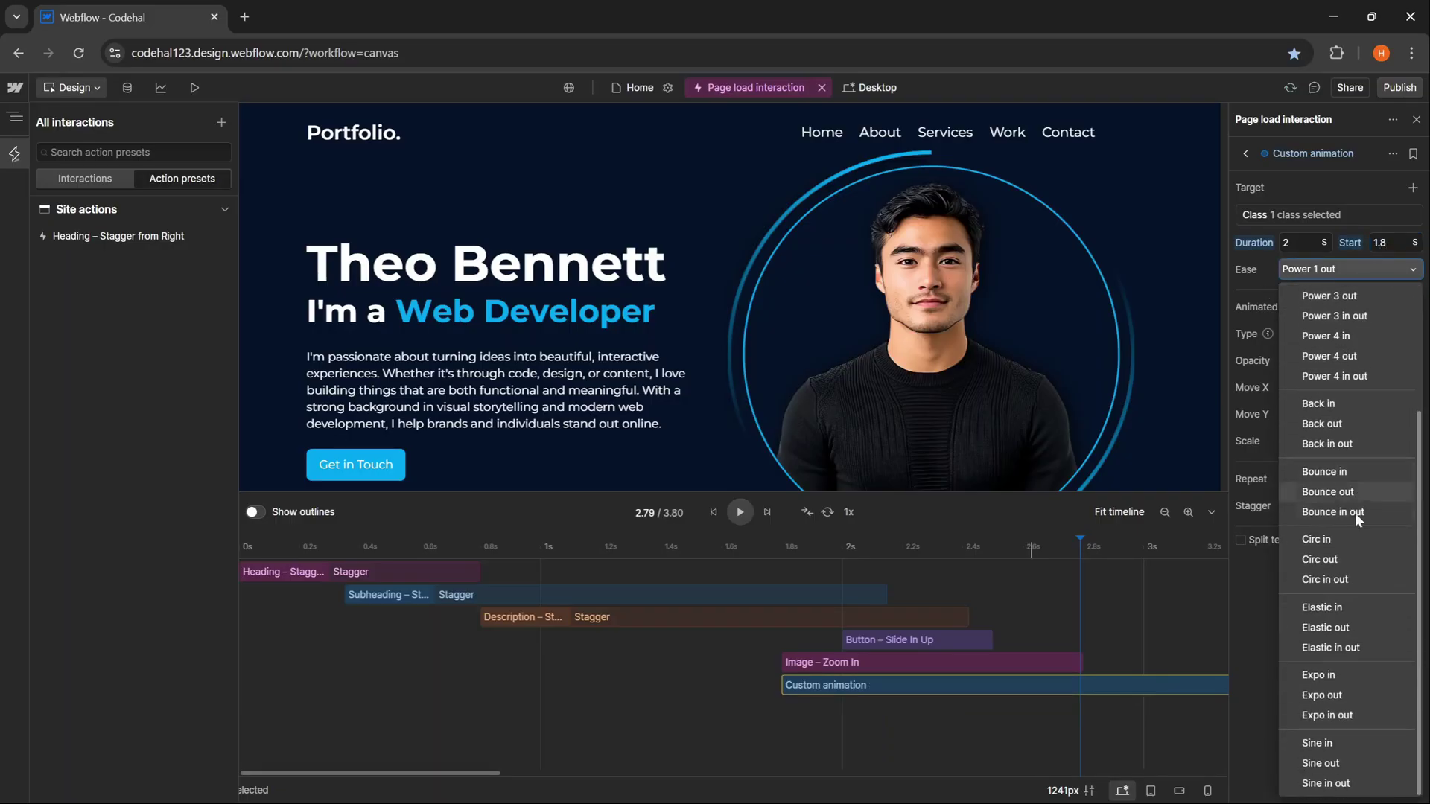
click(1347, 782)
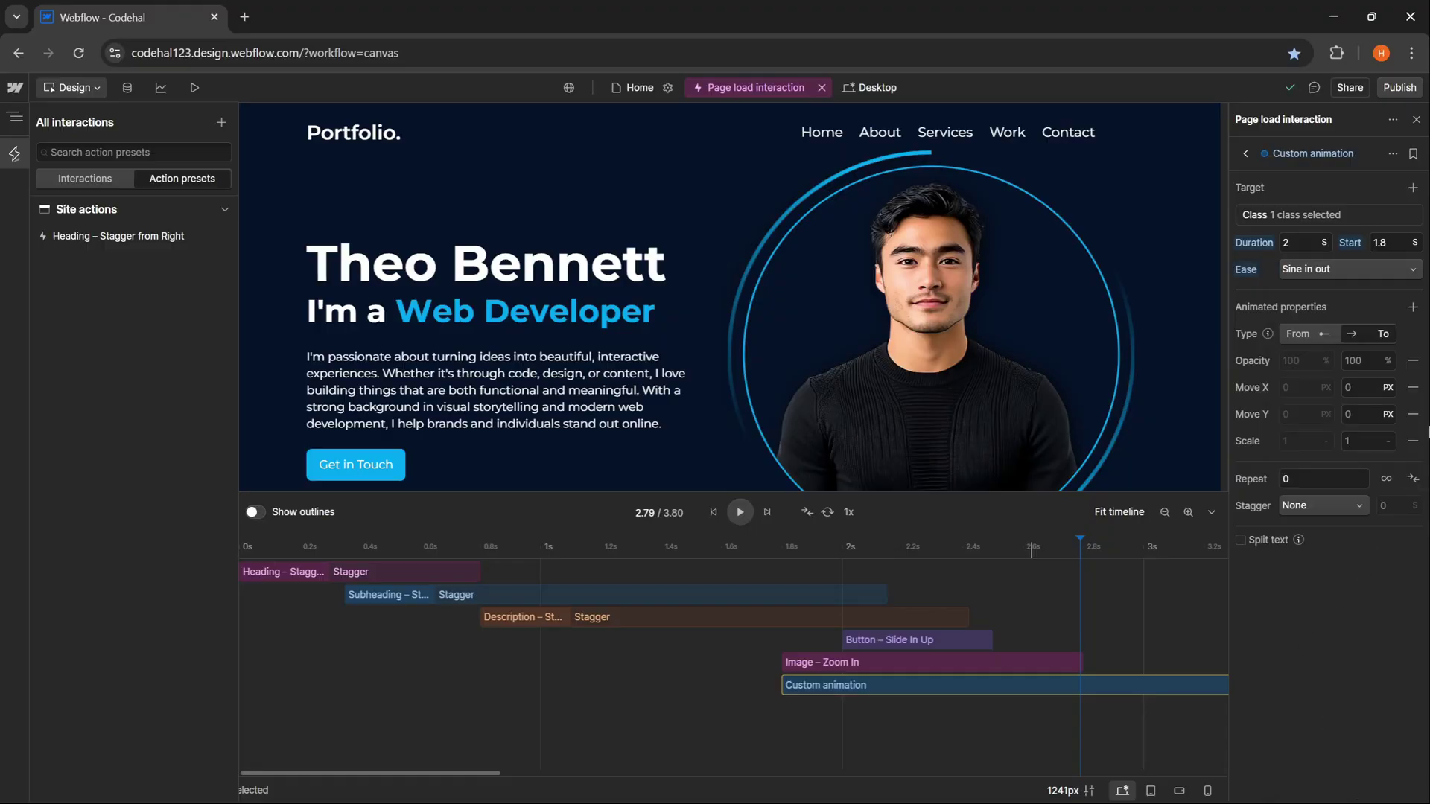
- Replace Opacity, Move X and Scale with a From→To Move Y of -40 to 40 px, repeating infinitely with yoyo
click(1412, 360)
click(1413, 360)
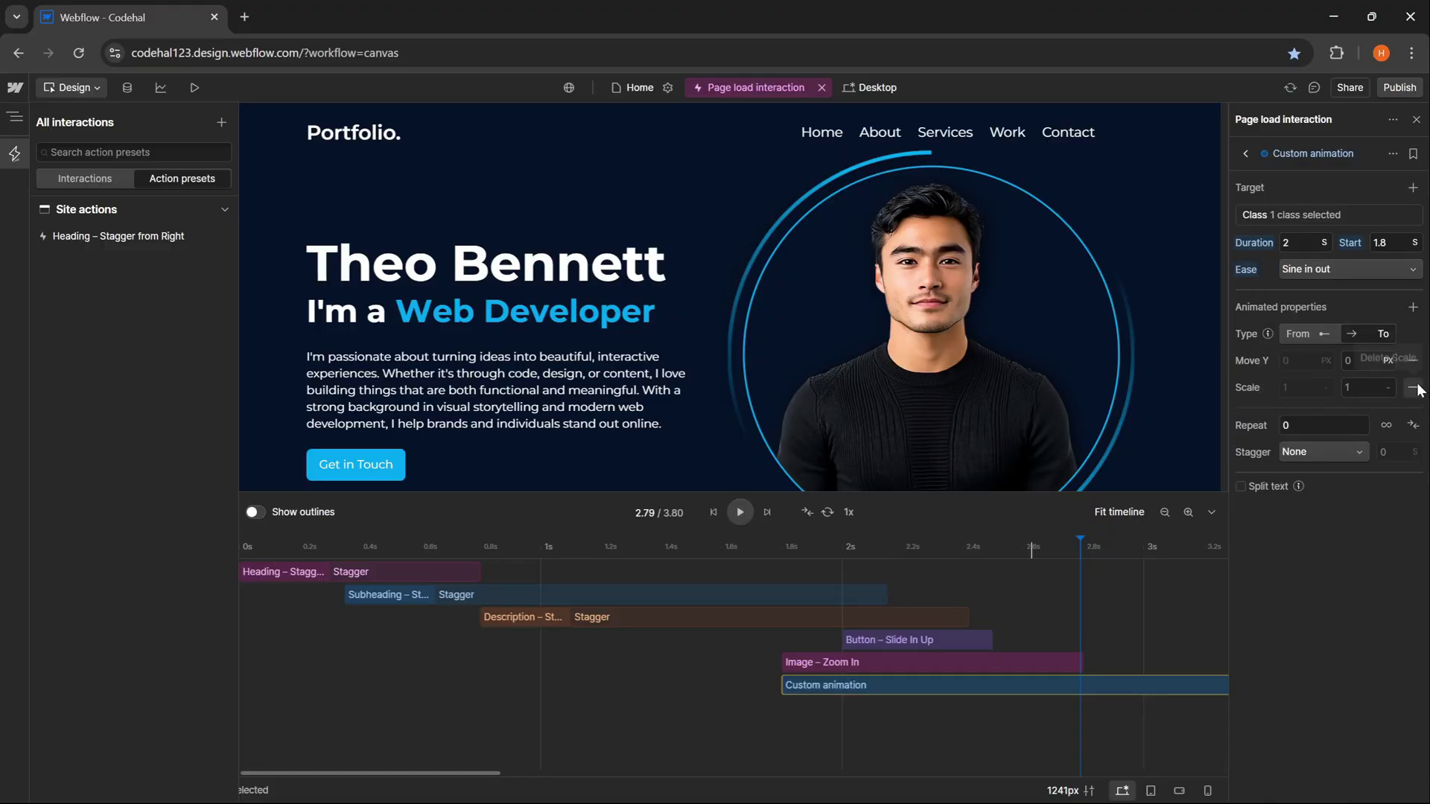
click(1413, 388)
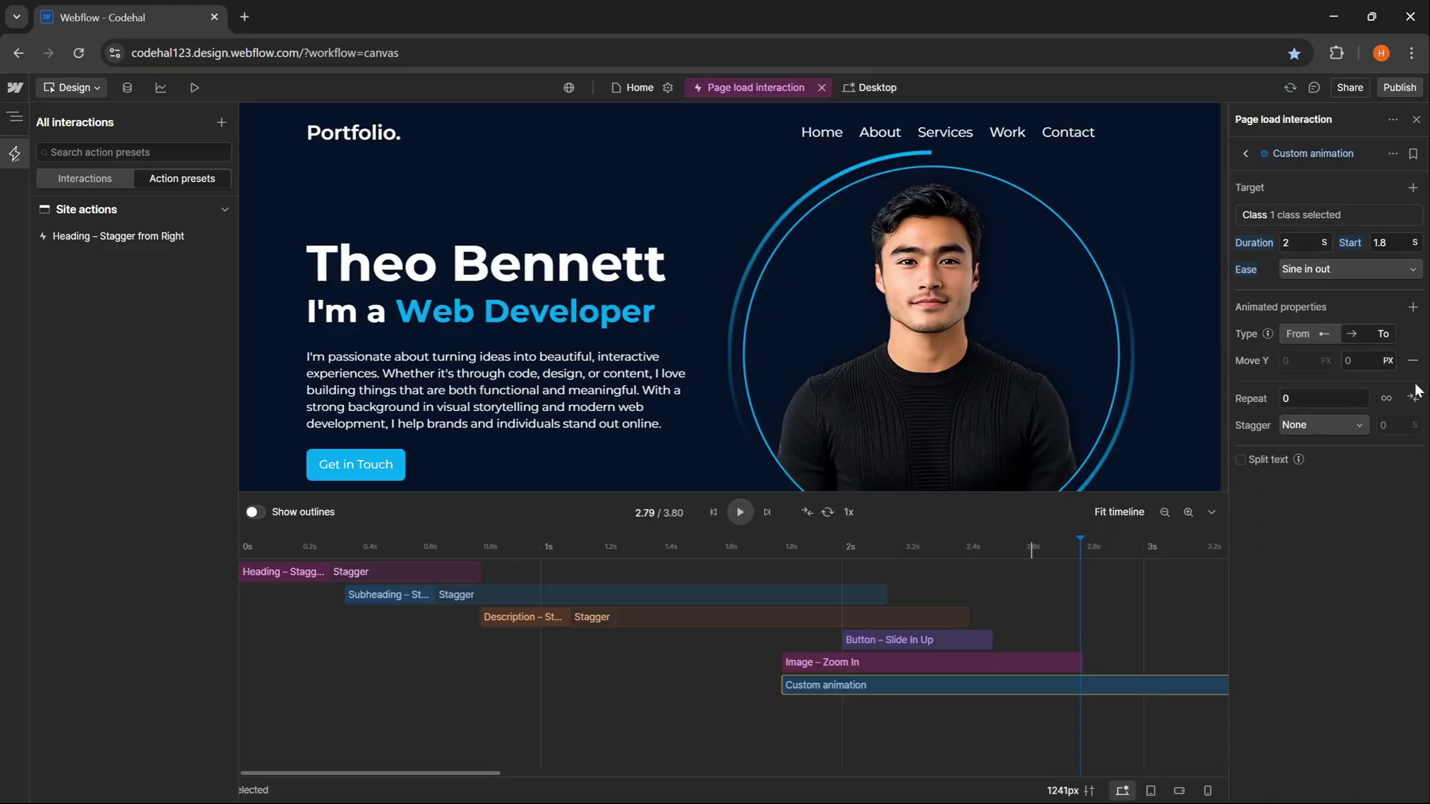
click(1353, 336)
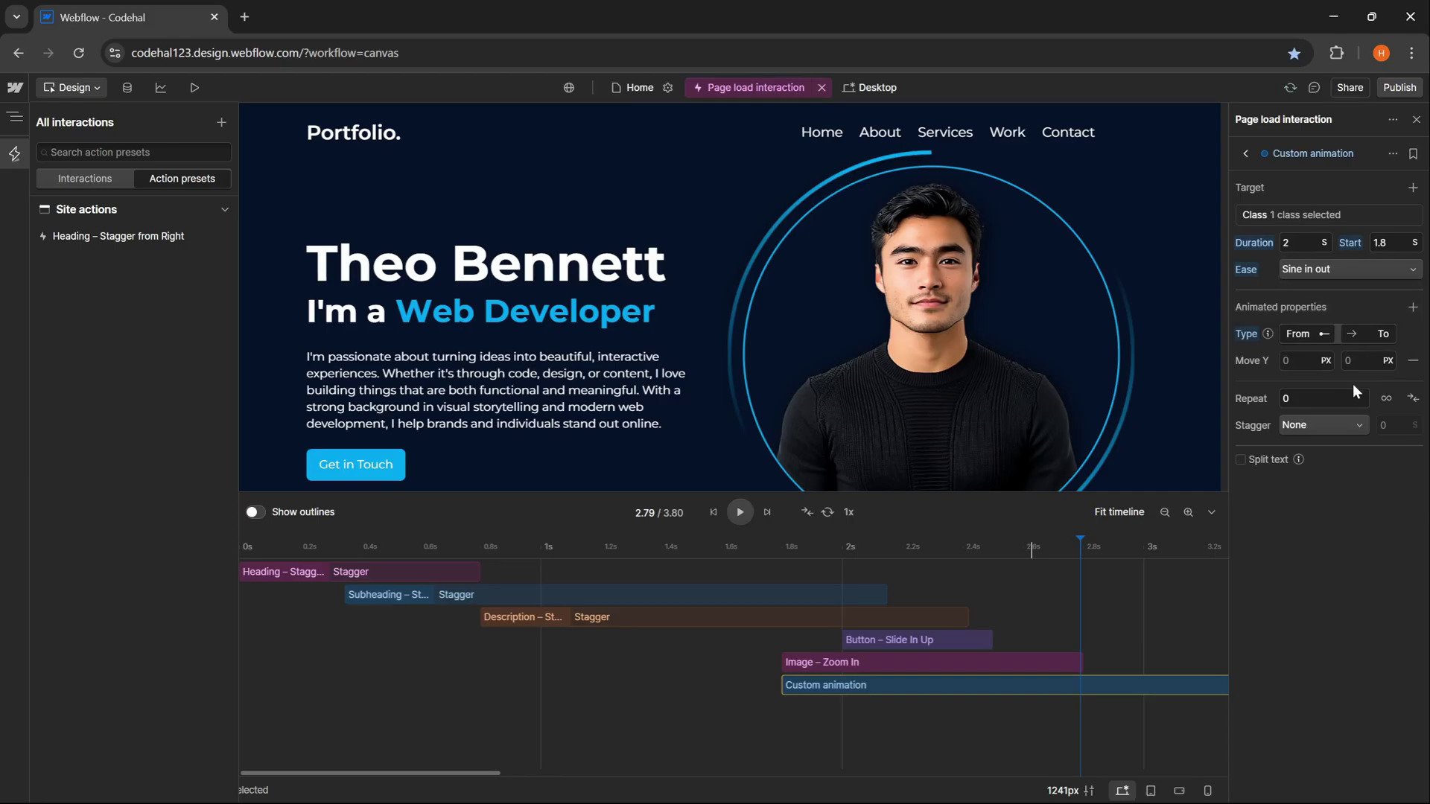
click(1283, 361)
text(-40)
click(1312, 377)
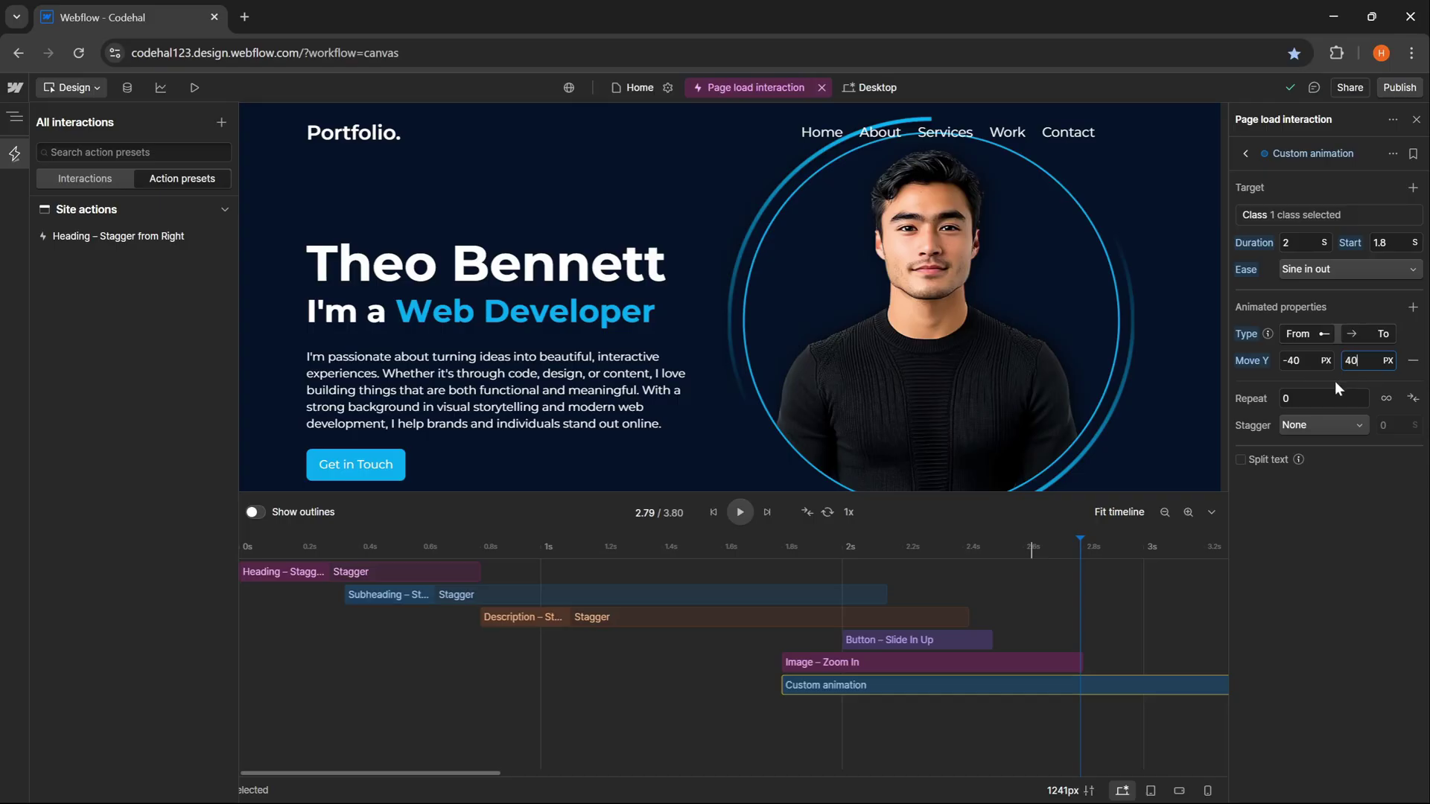
click(1335, 381)
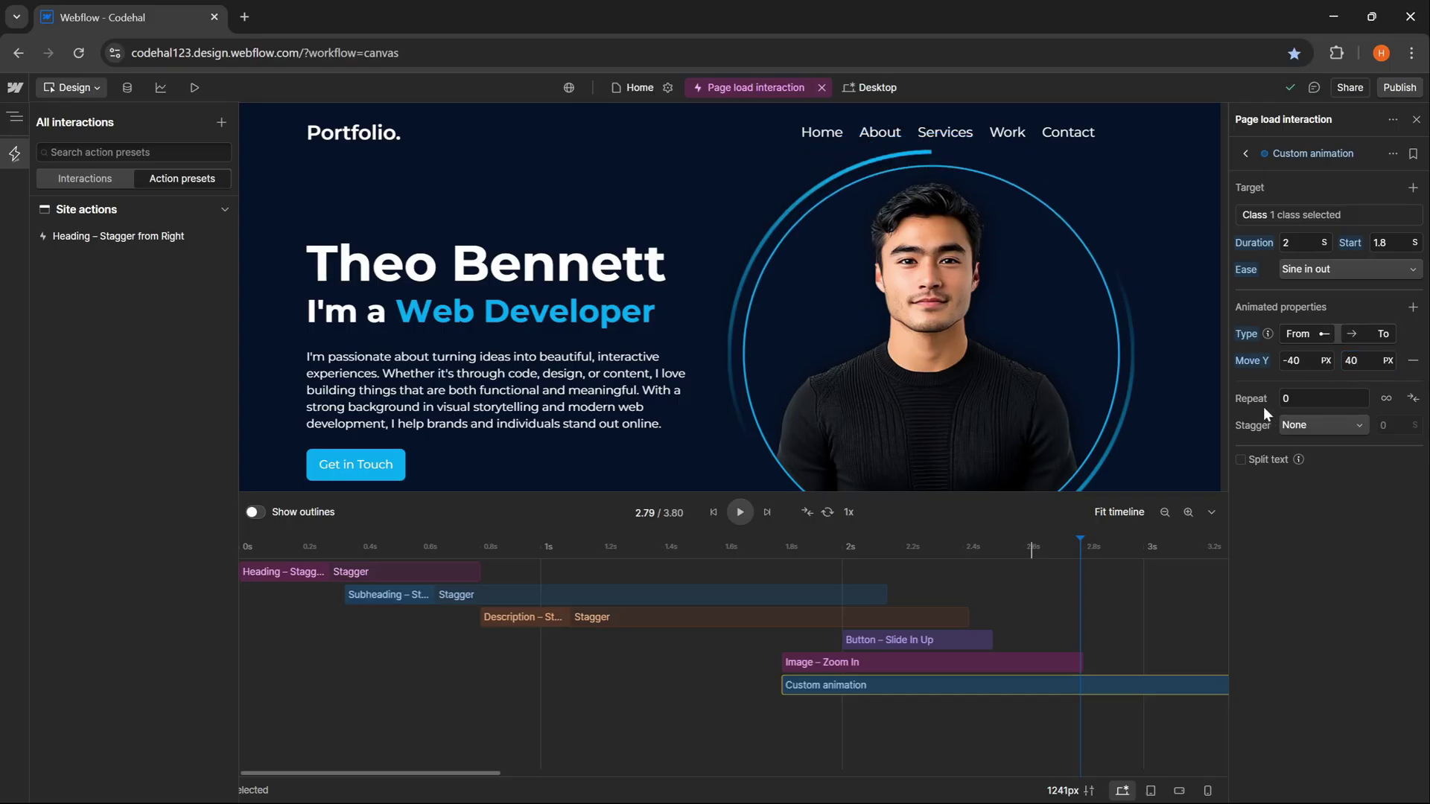
click(1387, 400)
click(1407, 402)
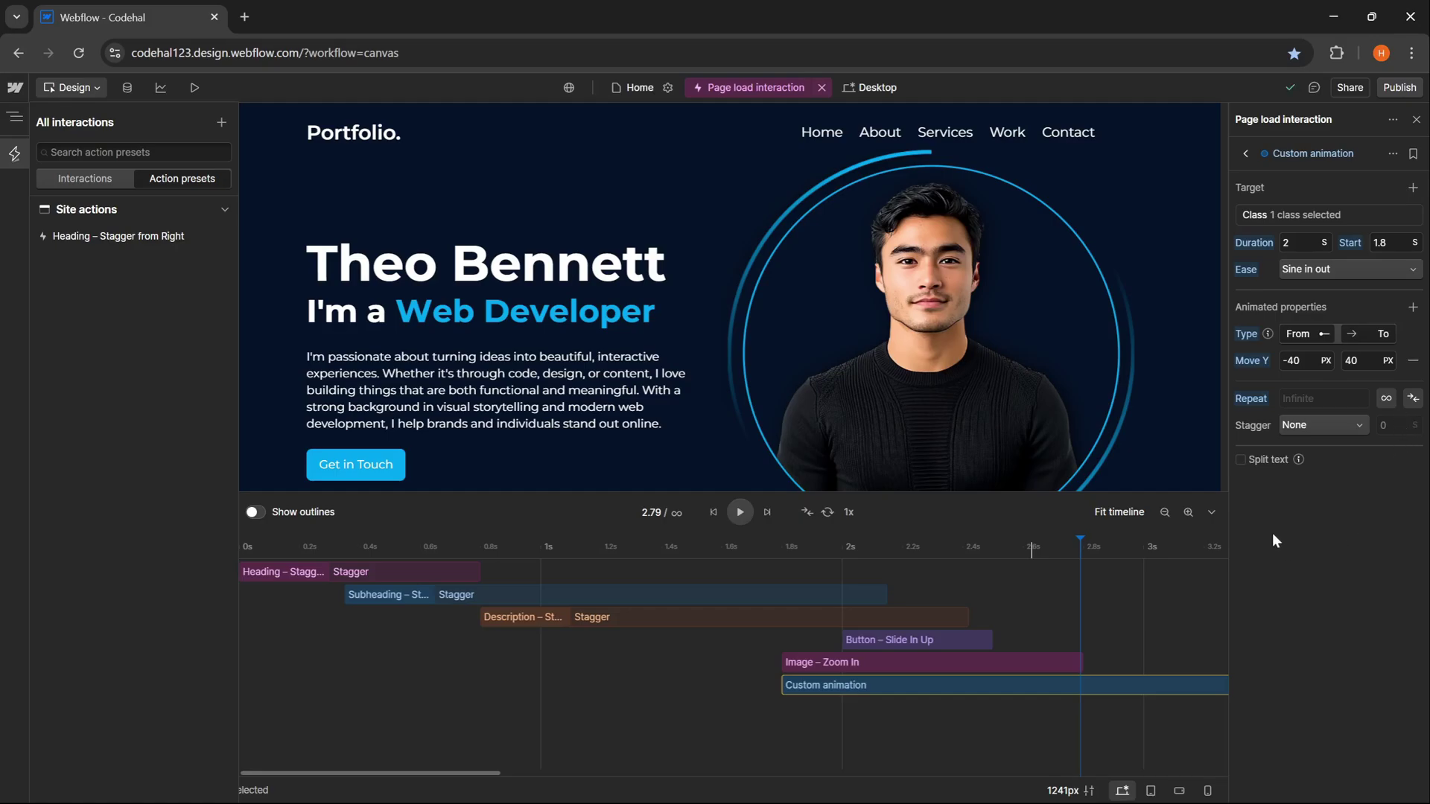
click(196, 88)
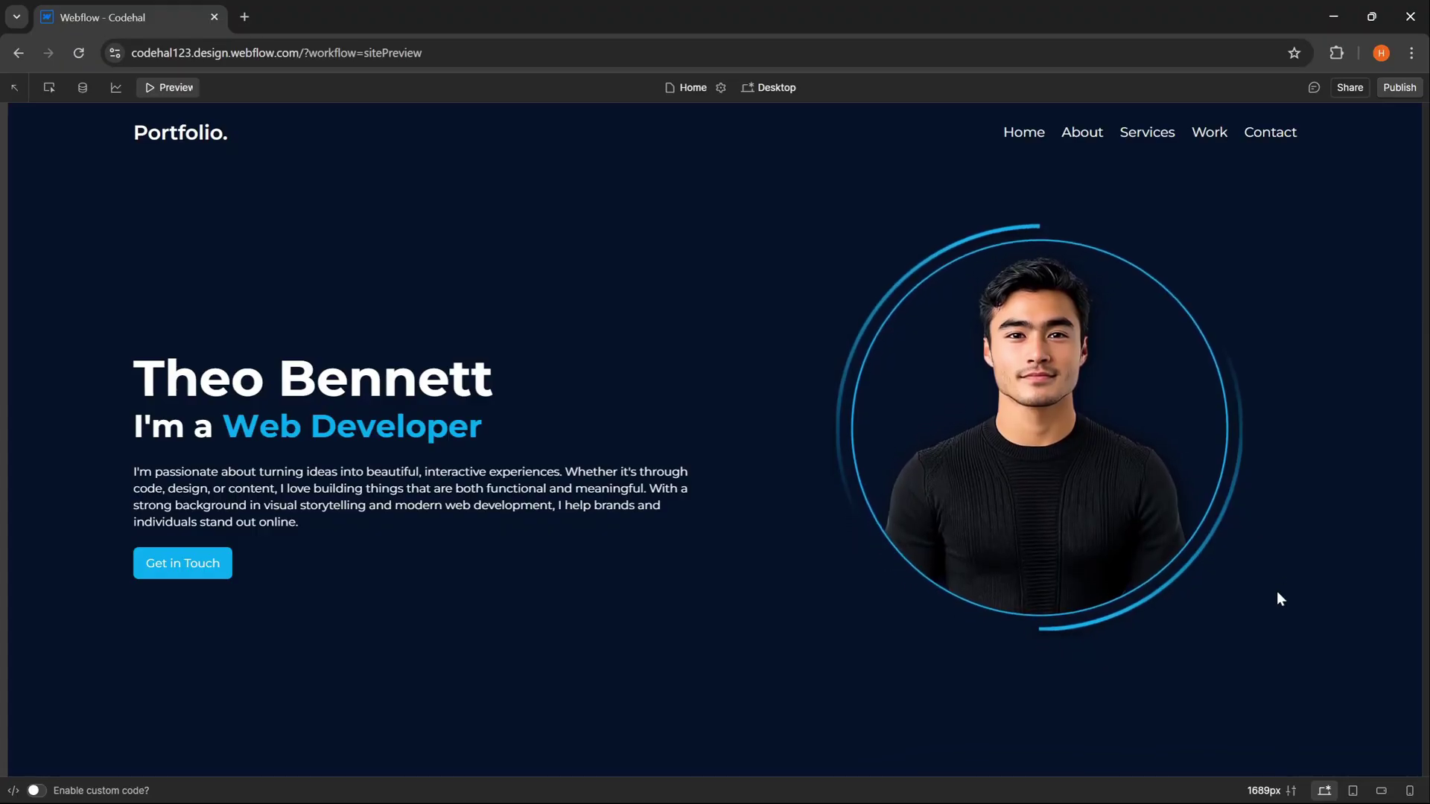
- Back in the designer, rename the sixth page-load animation to 'Image – Float Loop'
click(166, 88)
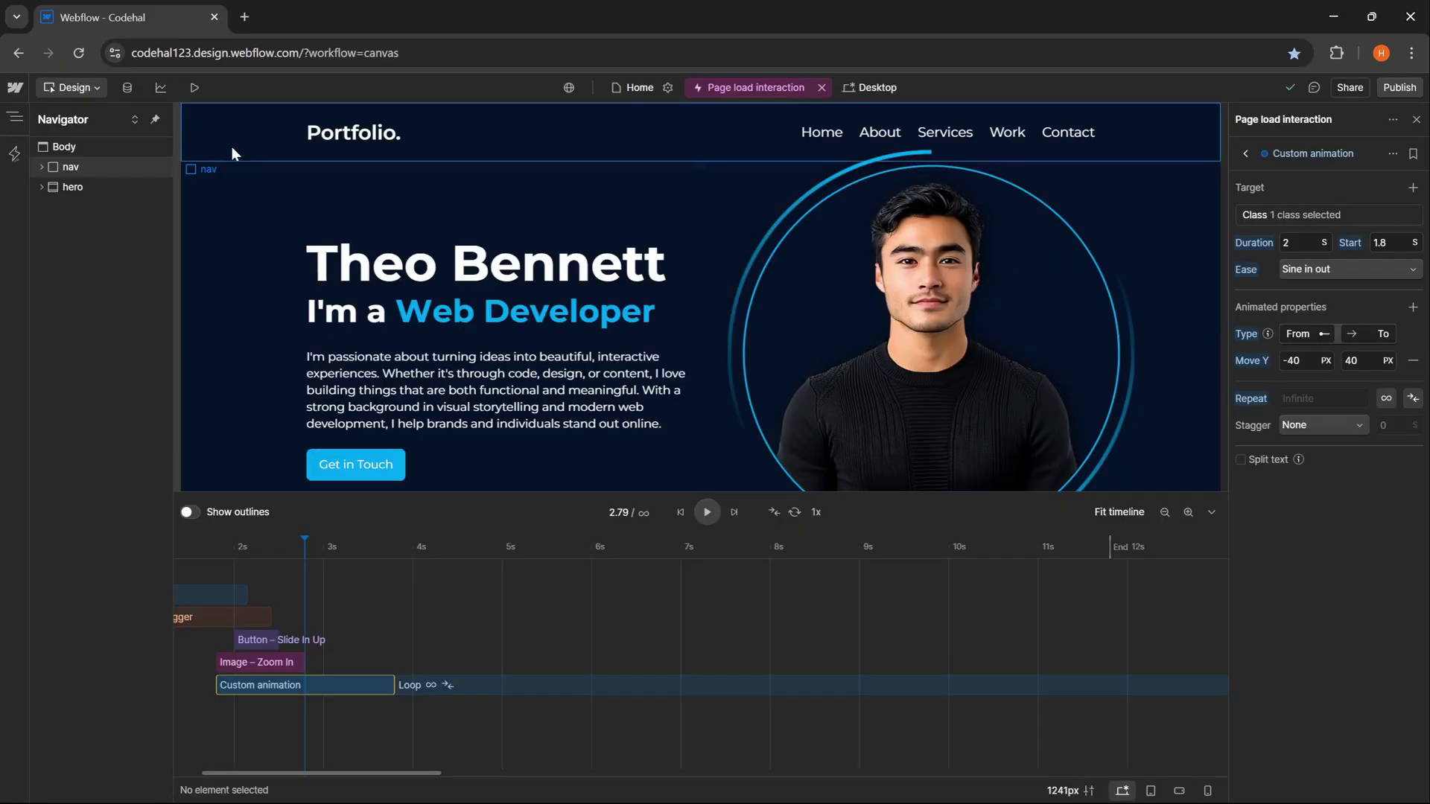
click(1391, 154)
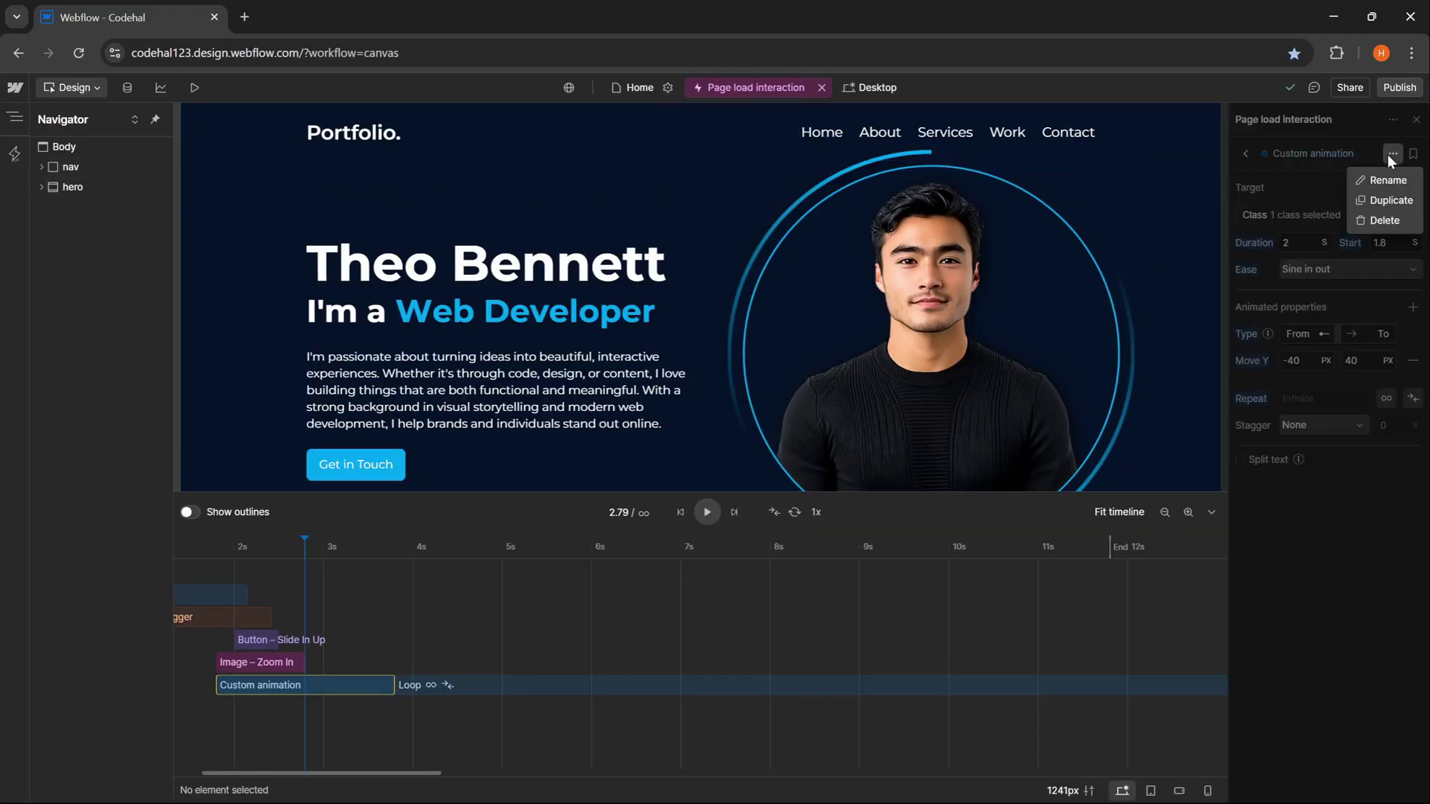
click(1387, 179)
text(Image – Float Loop)
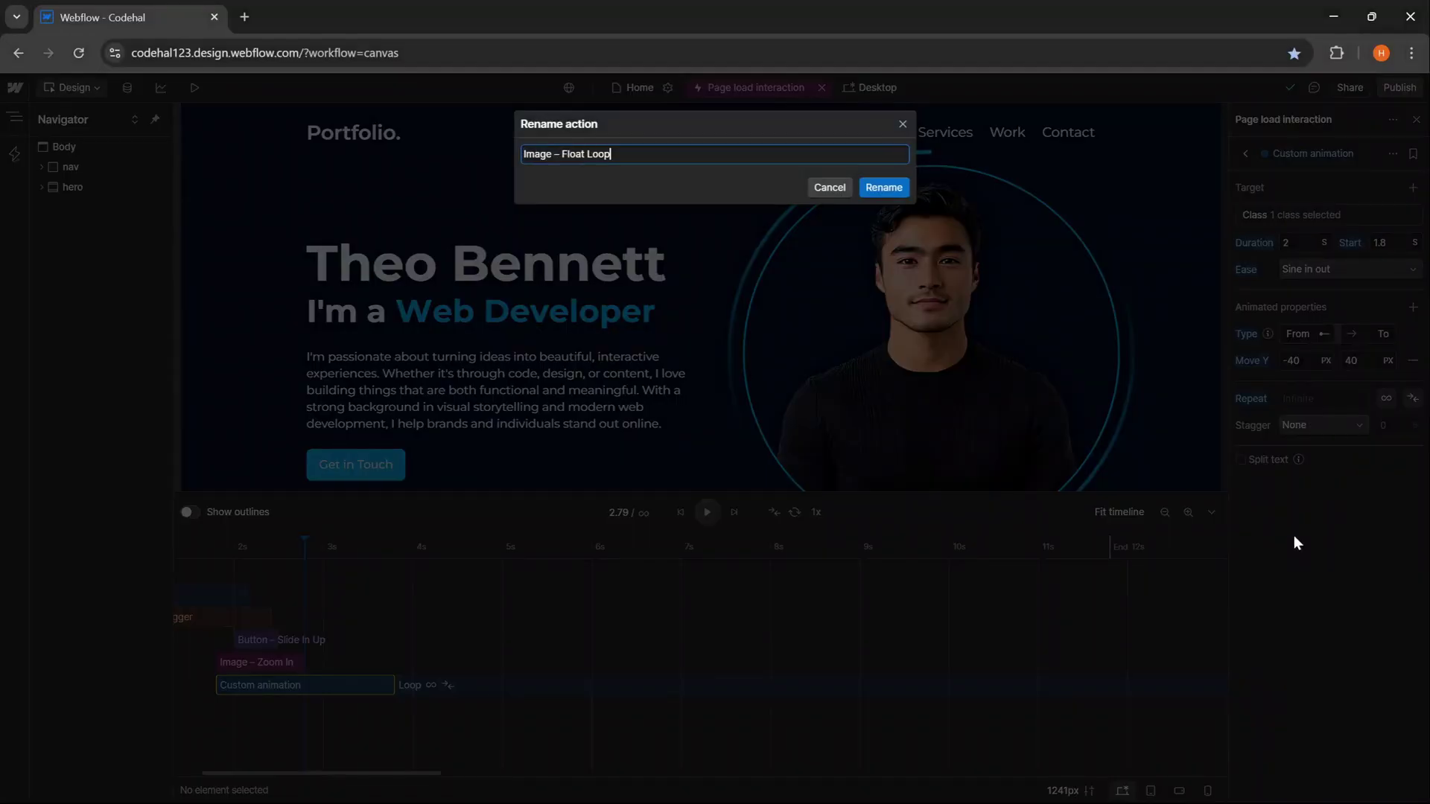
click(891, 189)
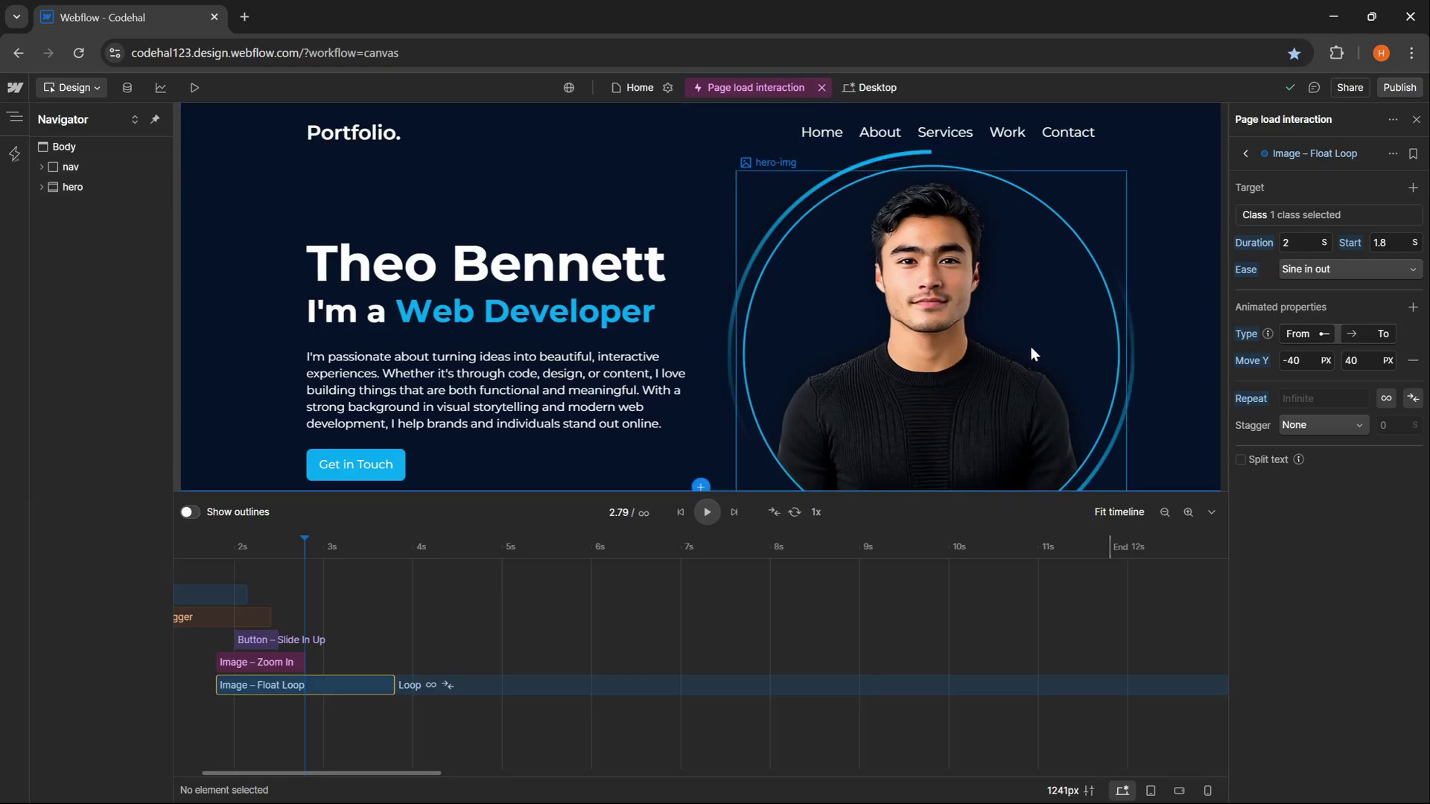
- Close the page-load interaction, create a Hover interaction with a Custom action, and show its trigger settings
click(1416, 119)
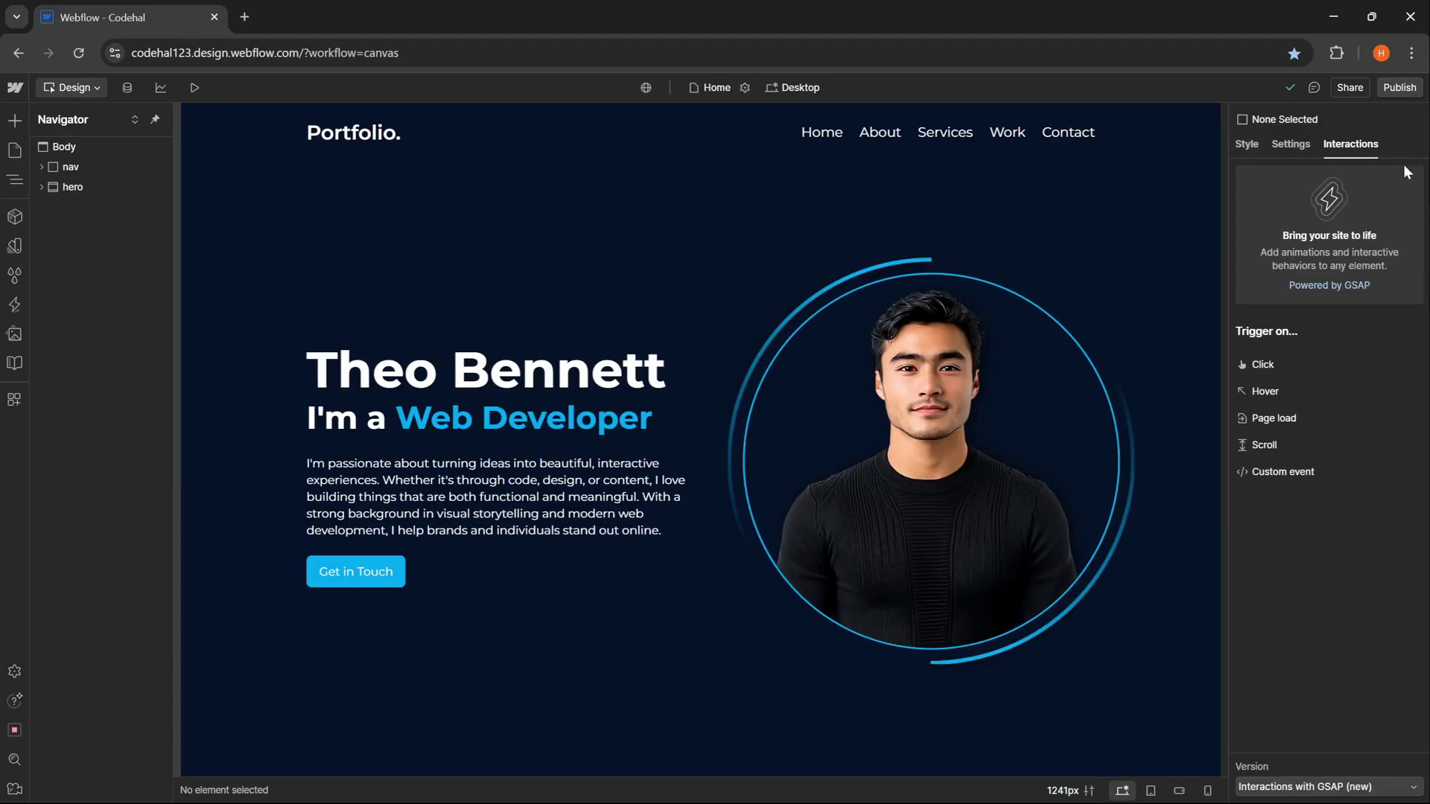
click(1265, 391)
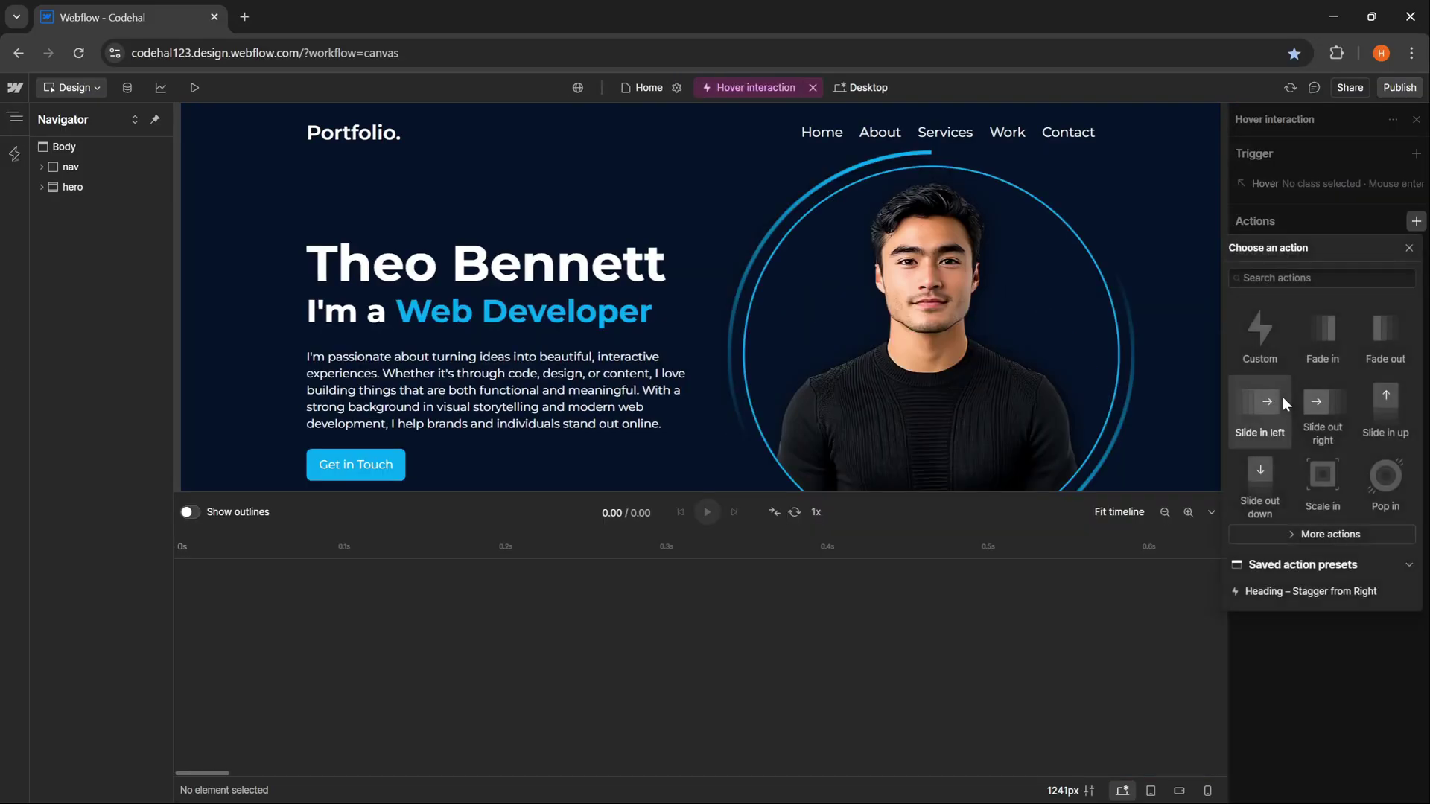
click(1266, 344)
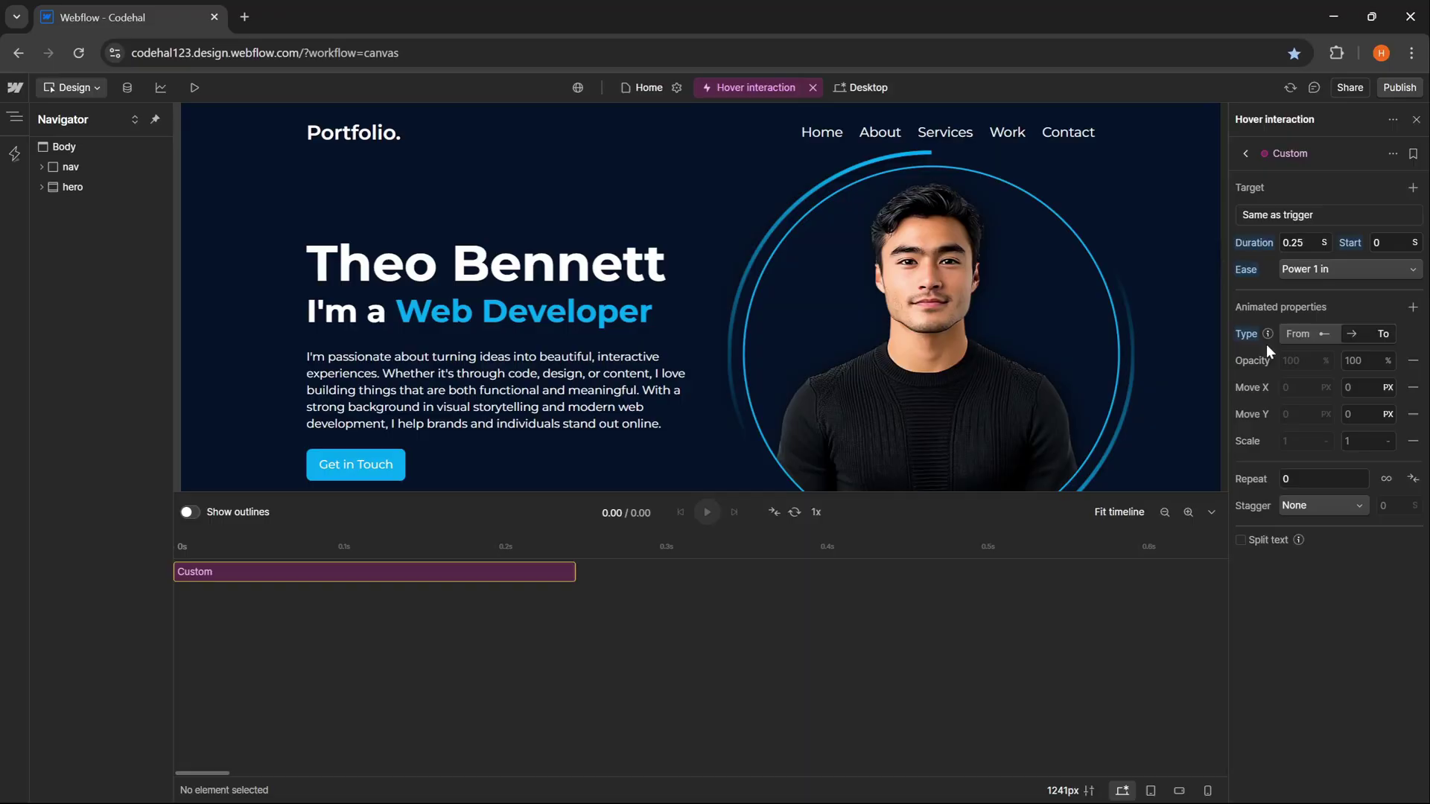
click(1245, 154)
click(1318, 189)
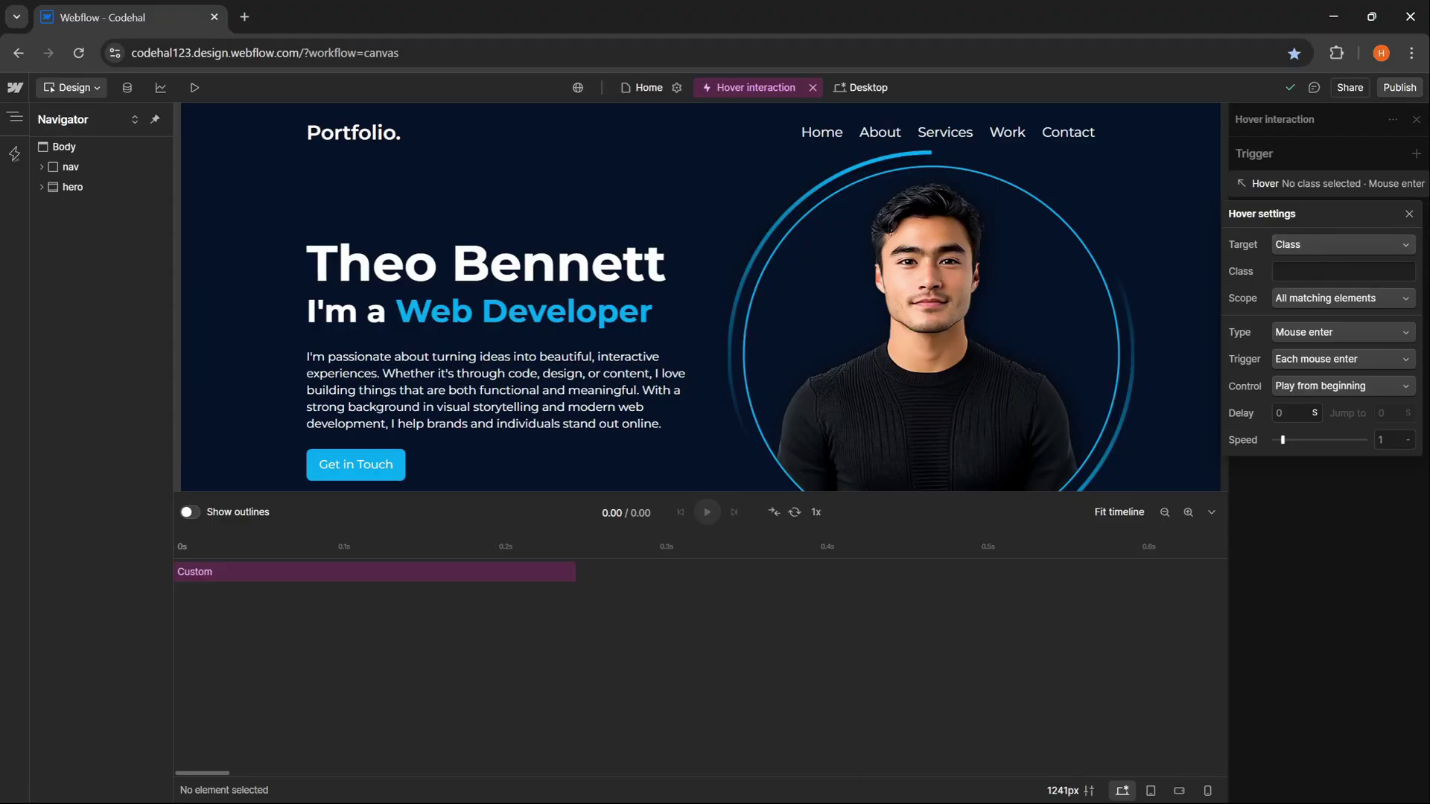
- Make the Hover trigger fire on Mouse enter of hero-img-wrapper elements
click(1320, 271)
text(her)
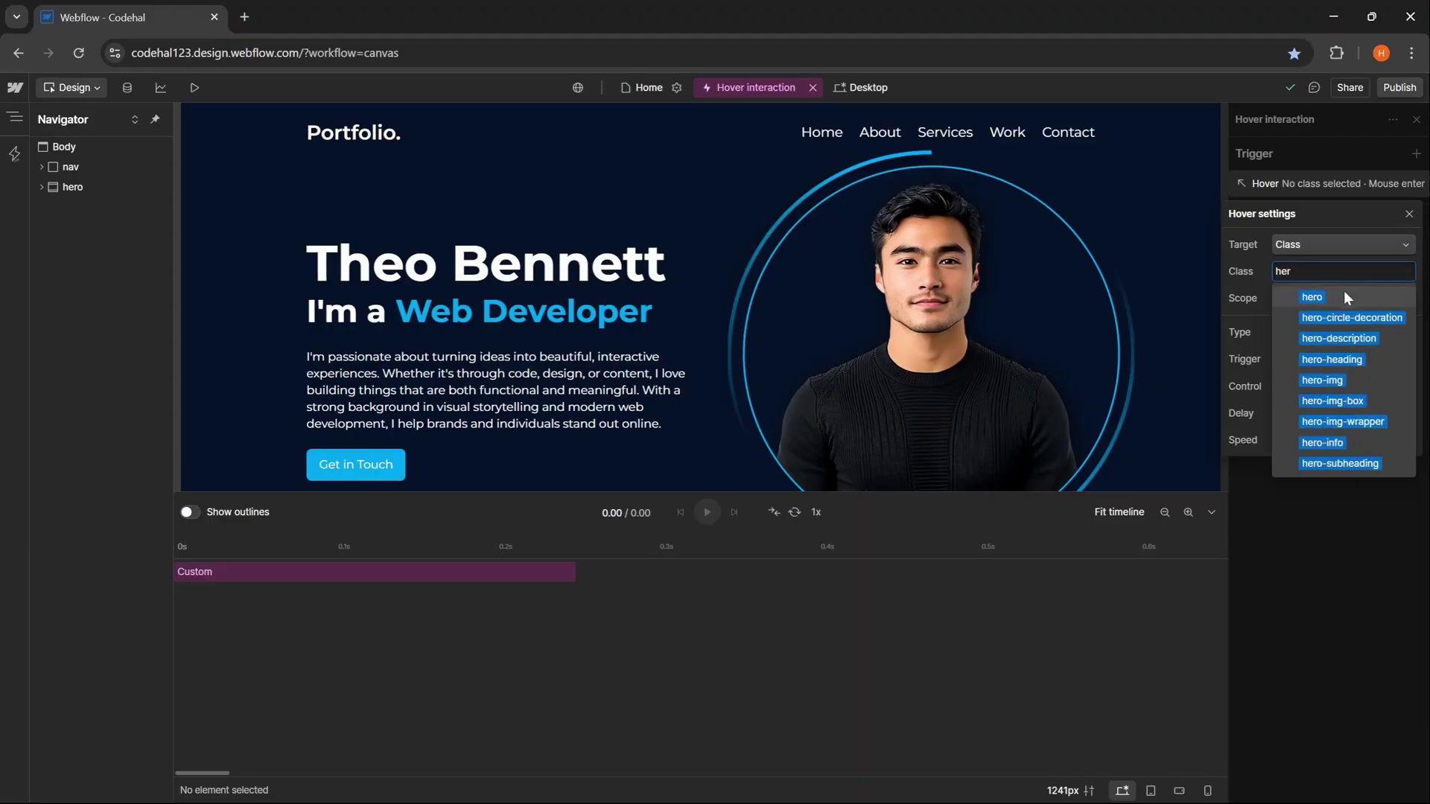
click(1358, 421)
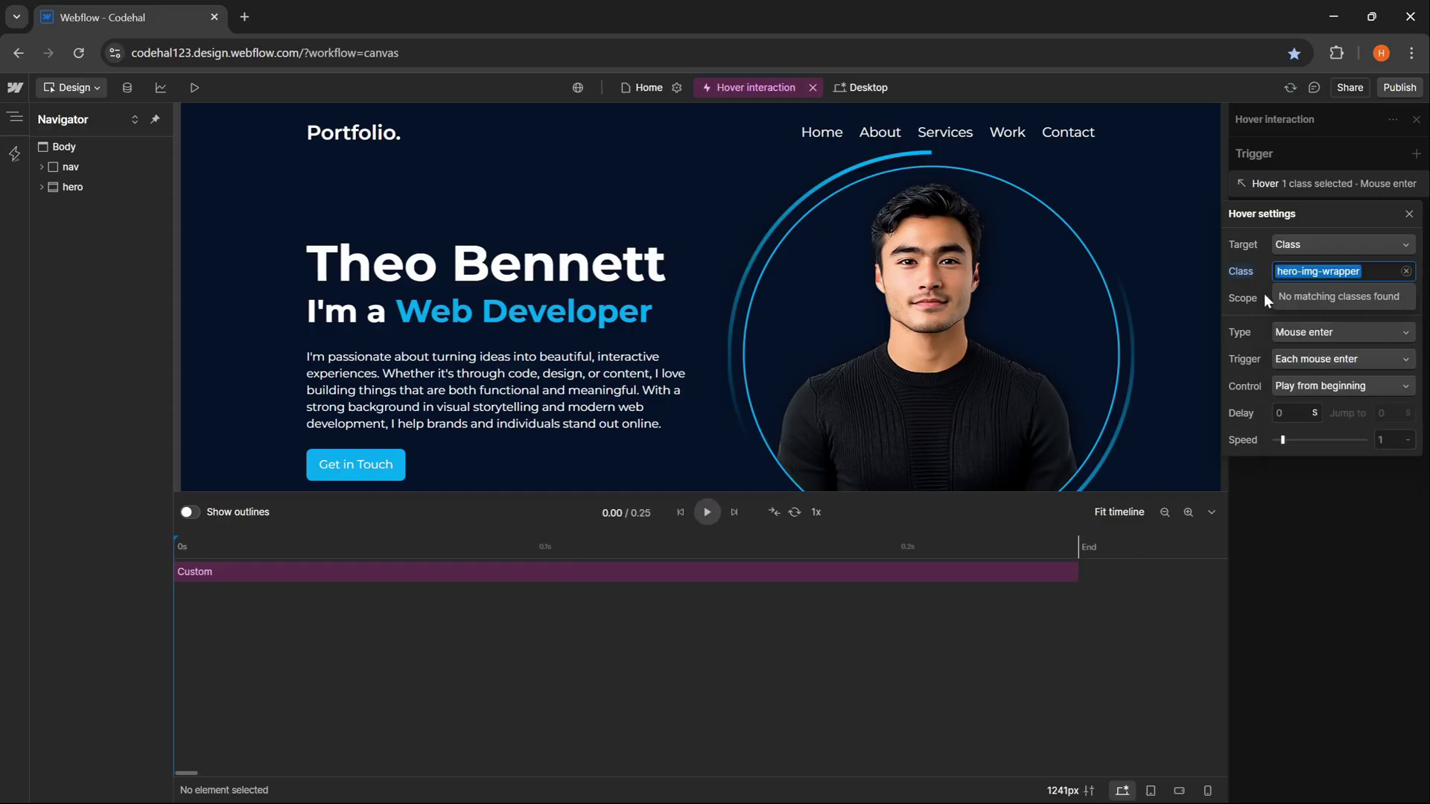
click(1333, 333)
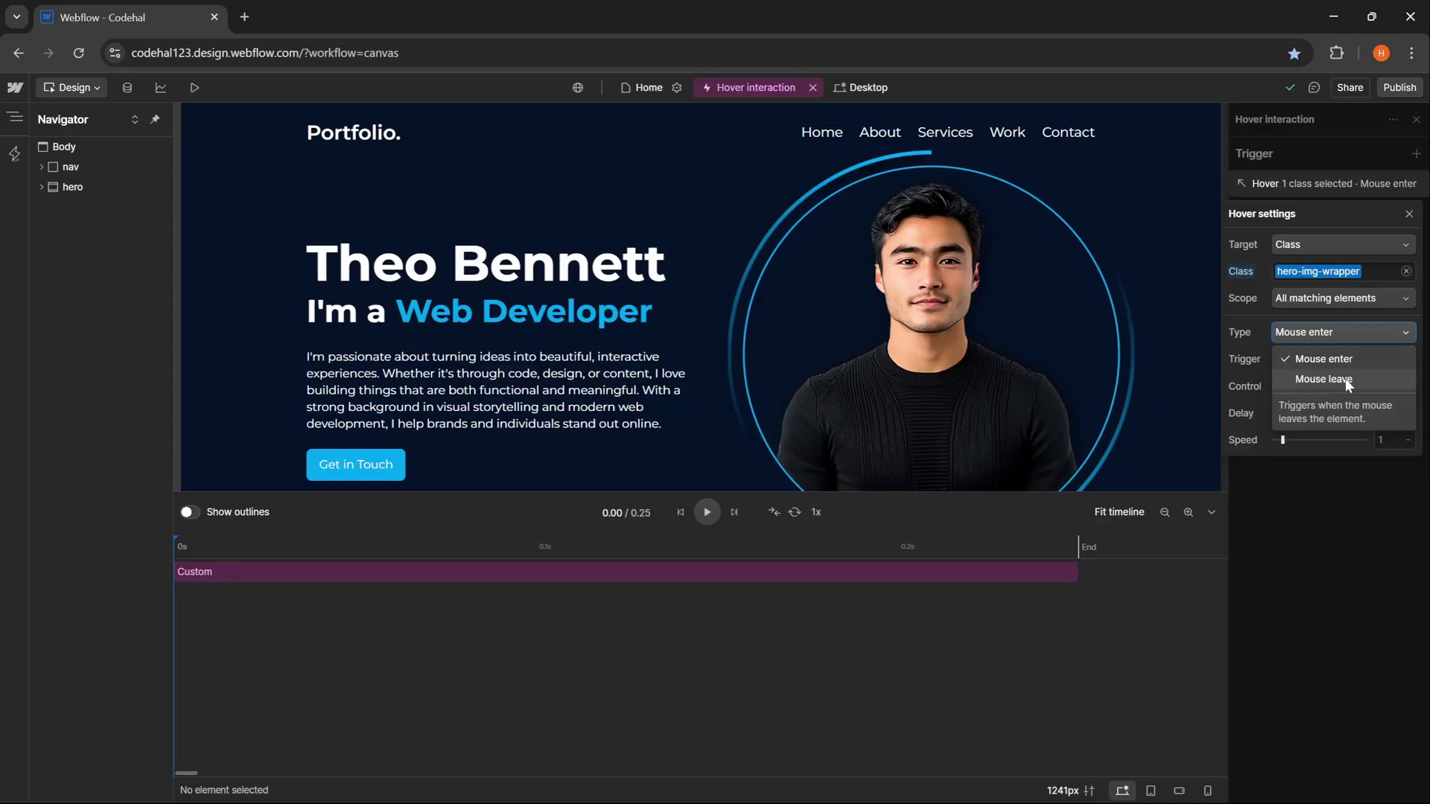
click(1256, 369)
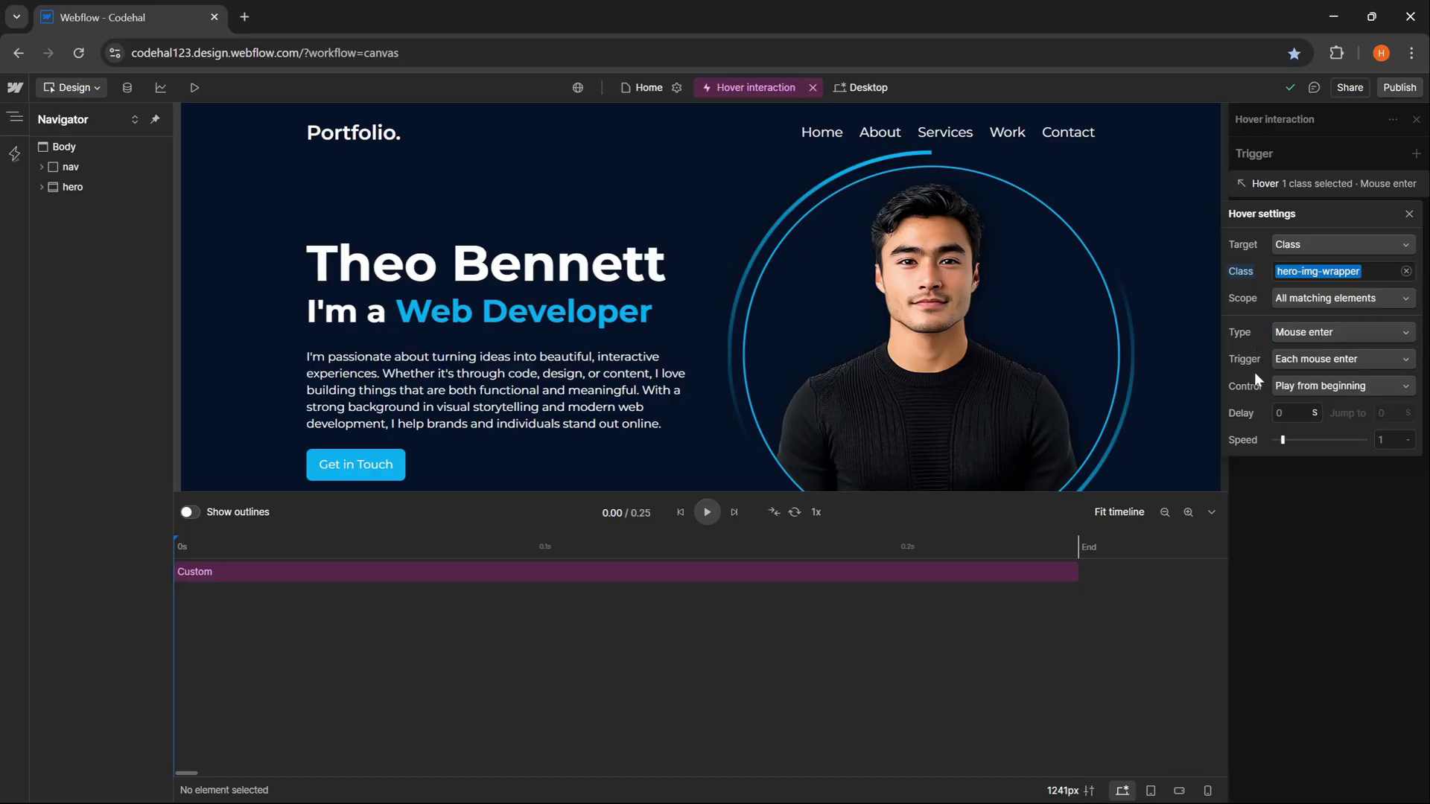
- Set the trigger to fire on every mouse enter with control set to Play
click(1329, 360)
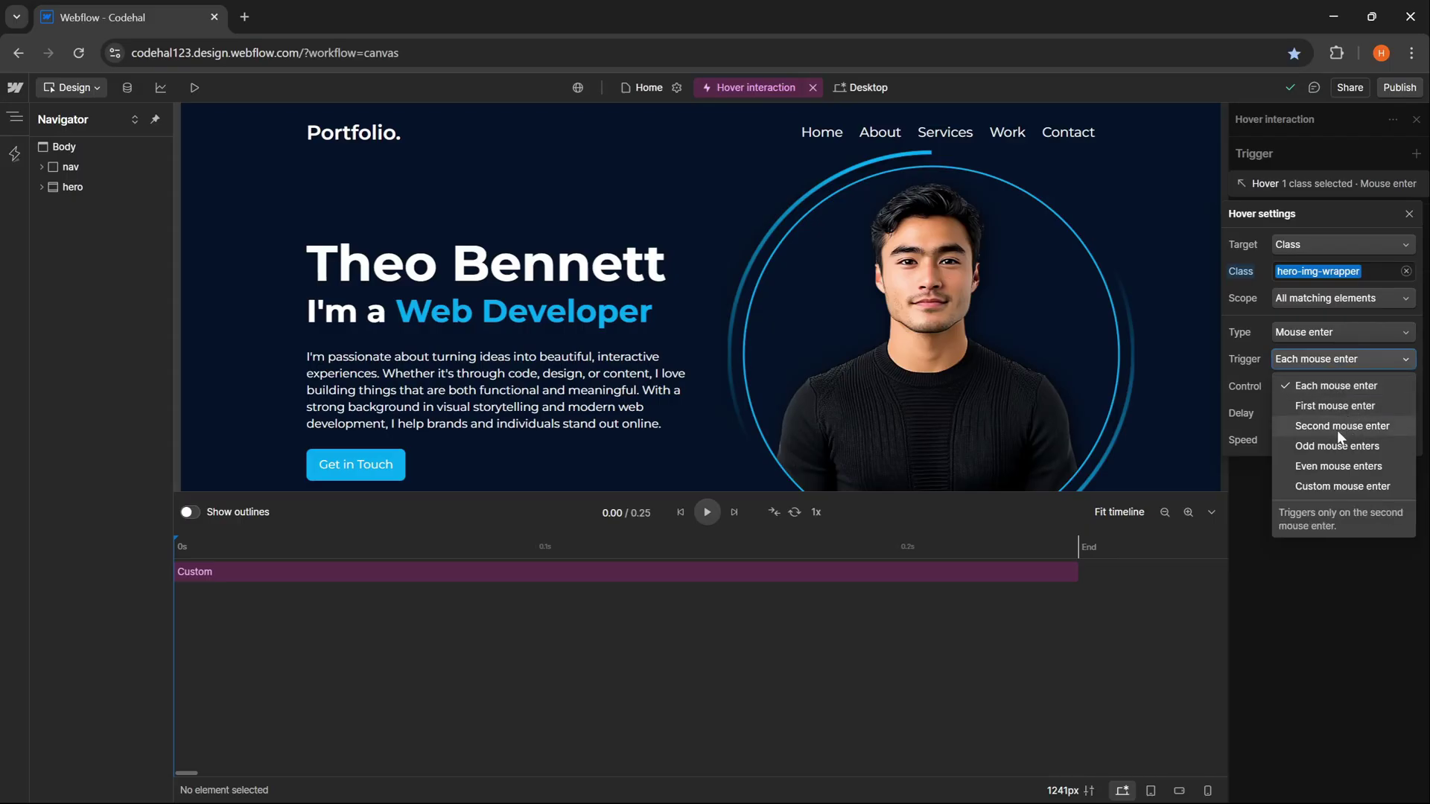
click(1340, 489)
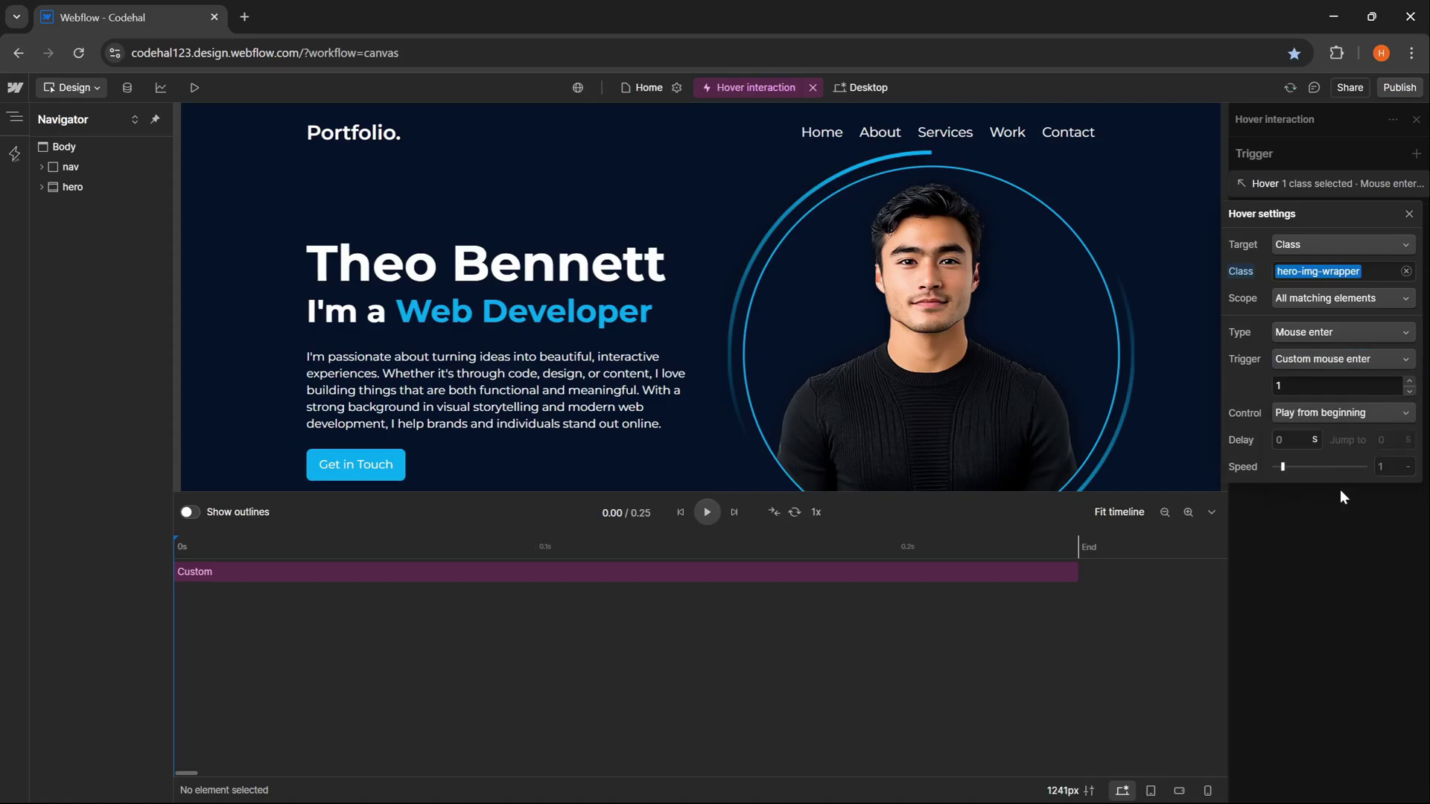
click(1337, 386)
click(1314, 363)
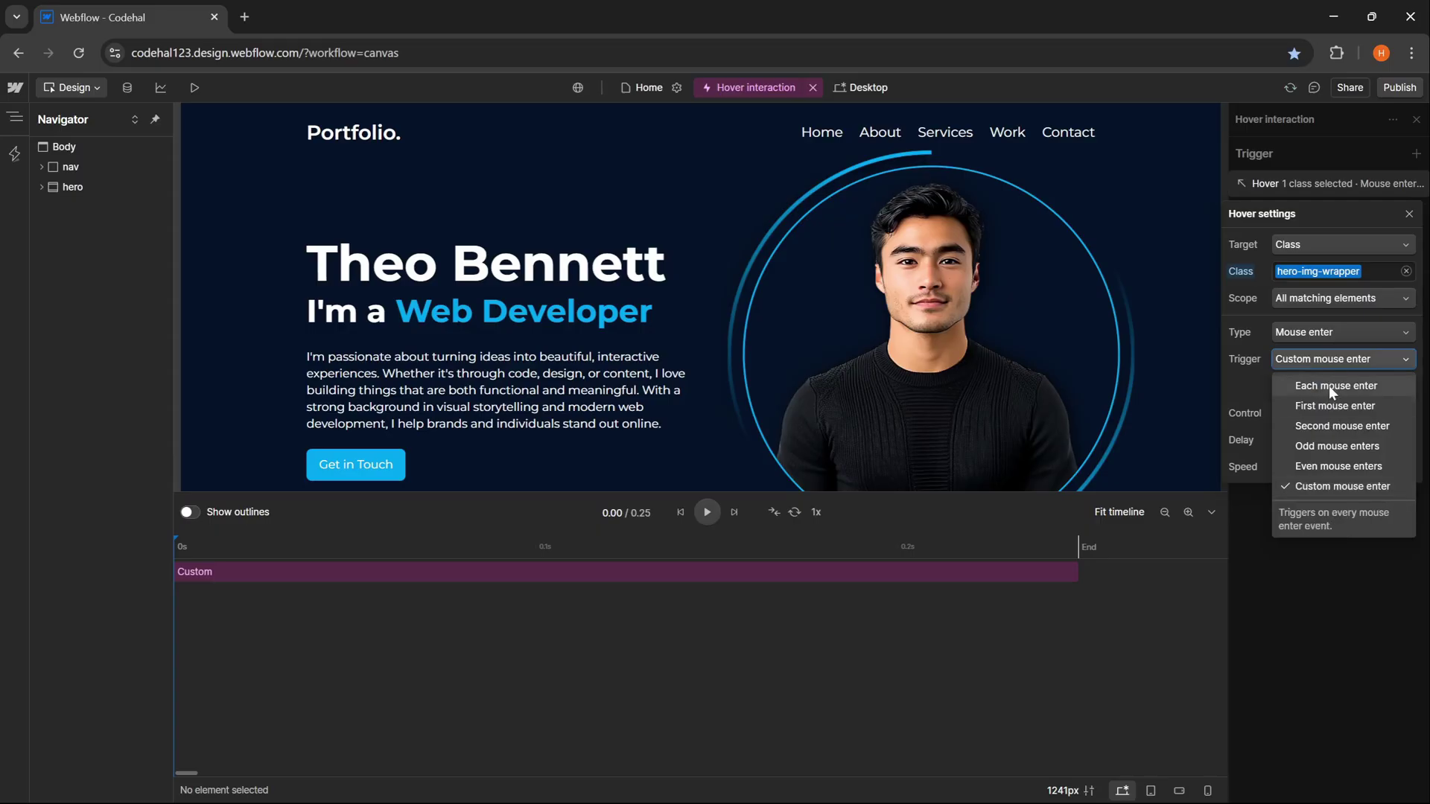
click(1329, 386)
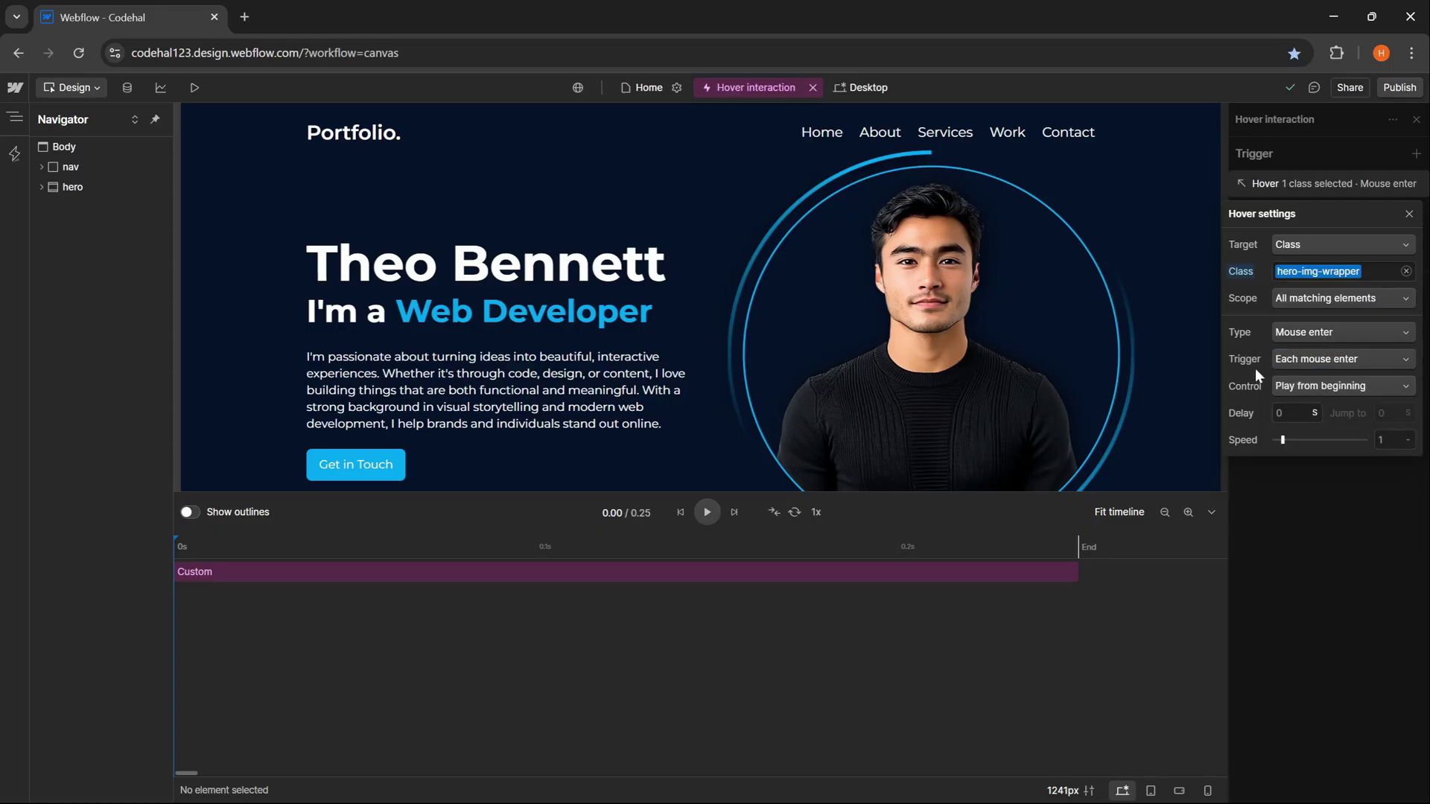
click(1325, 385)
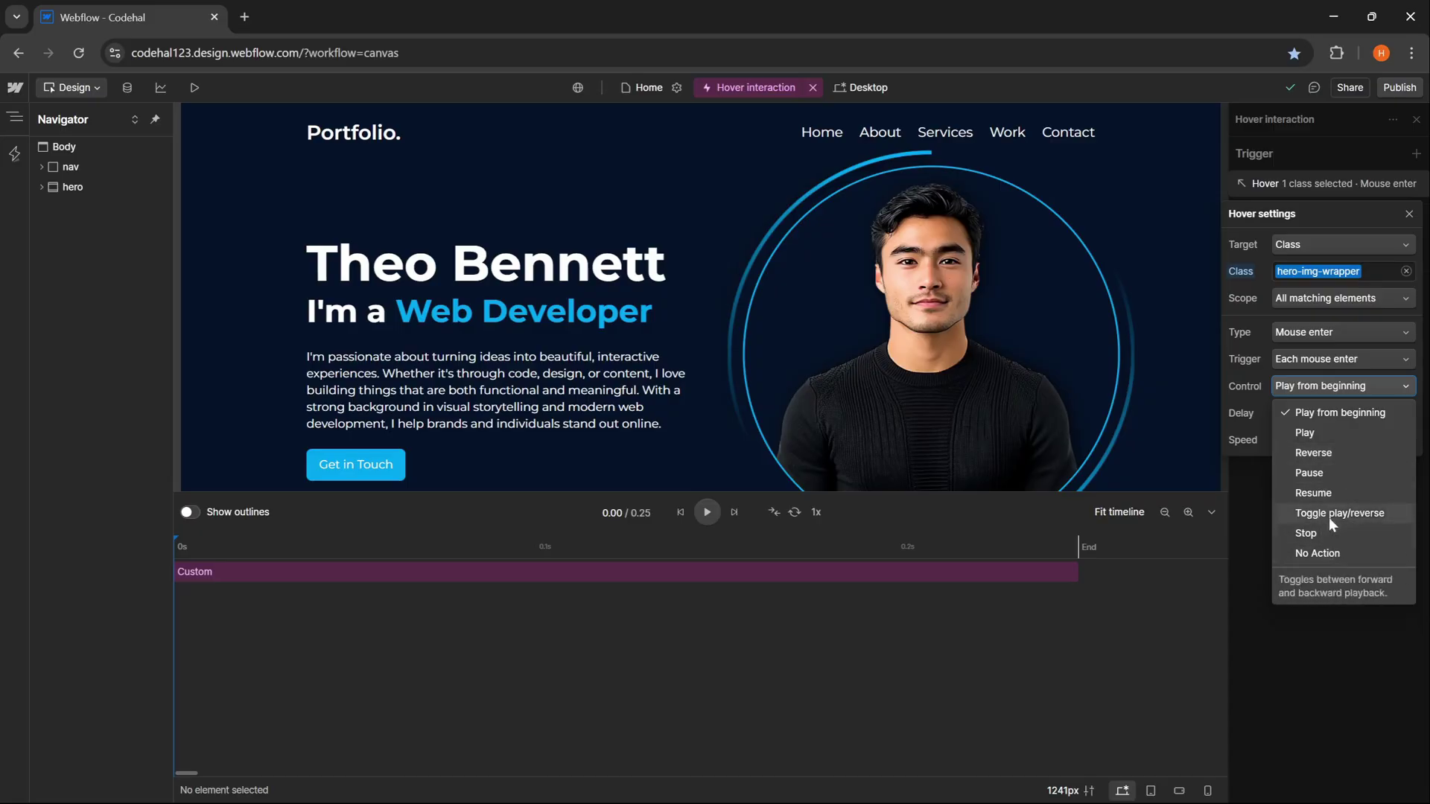
click(1328, 434)
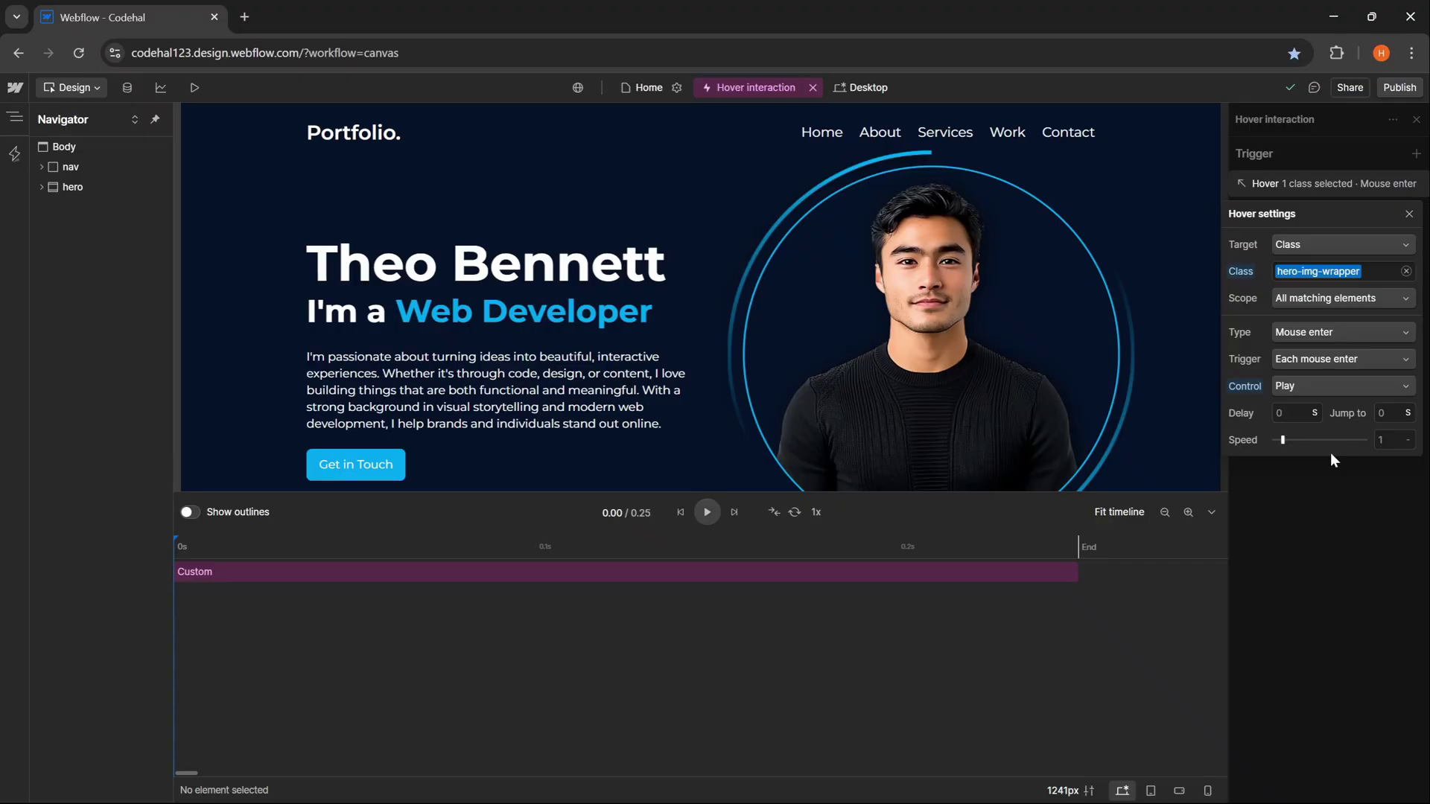
click(1332, 463)
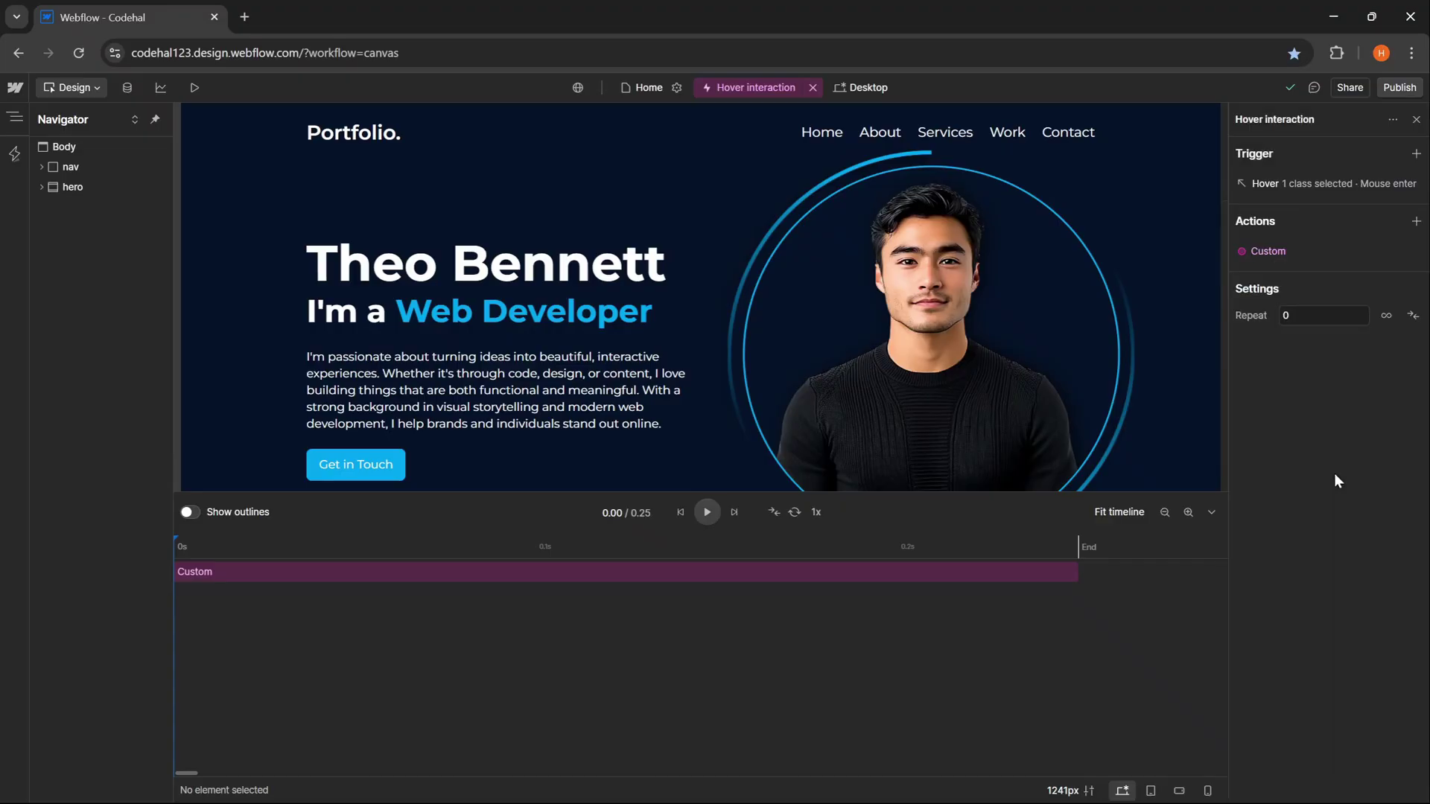
- Add a second Hover trigger: class hero-img-wrapper, type Mouse leave, control Pause
click(1416, 153)
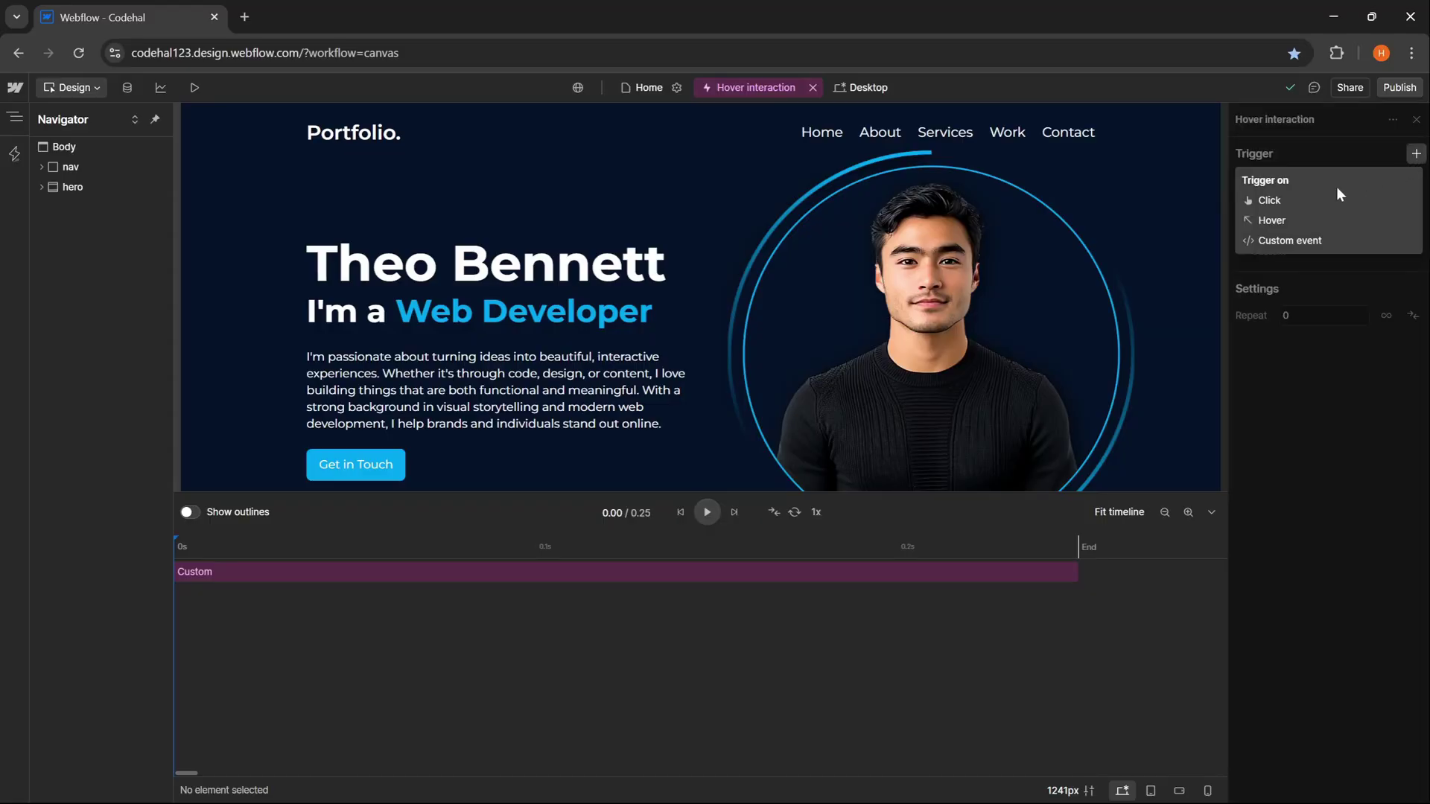
click(1293, 223)
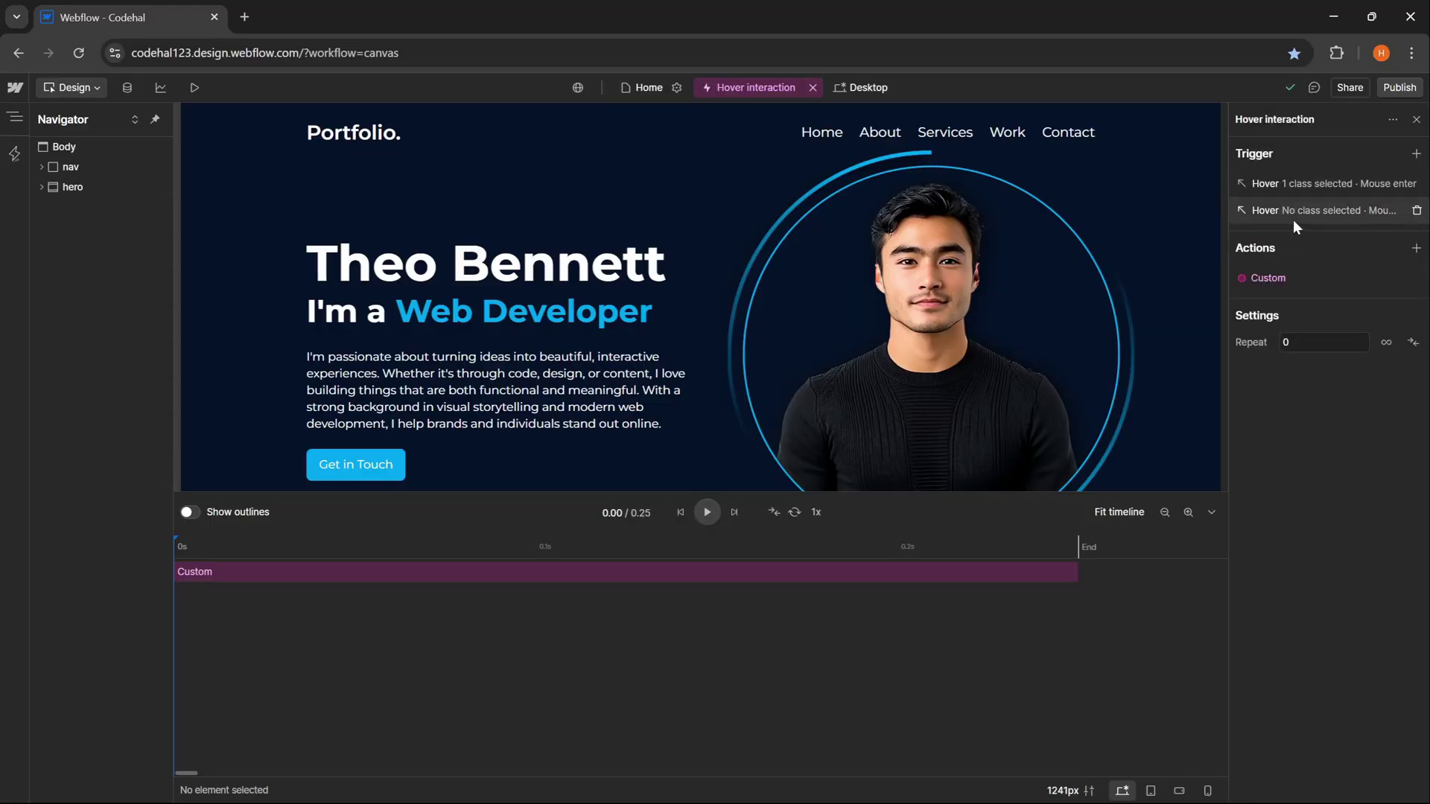
click(1318, 216)
click(1323, 298)
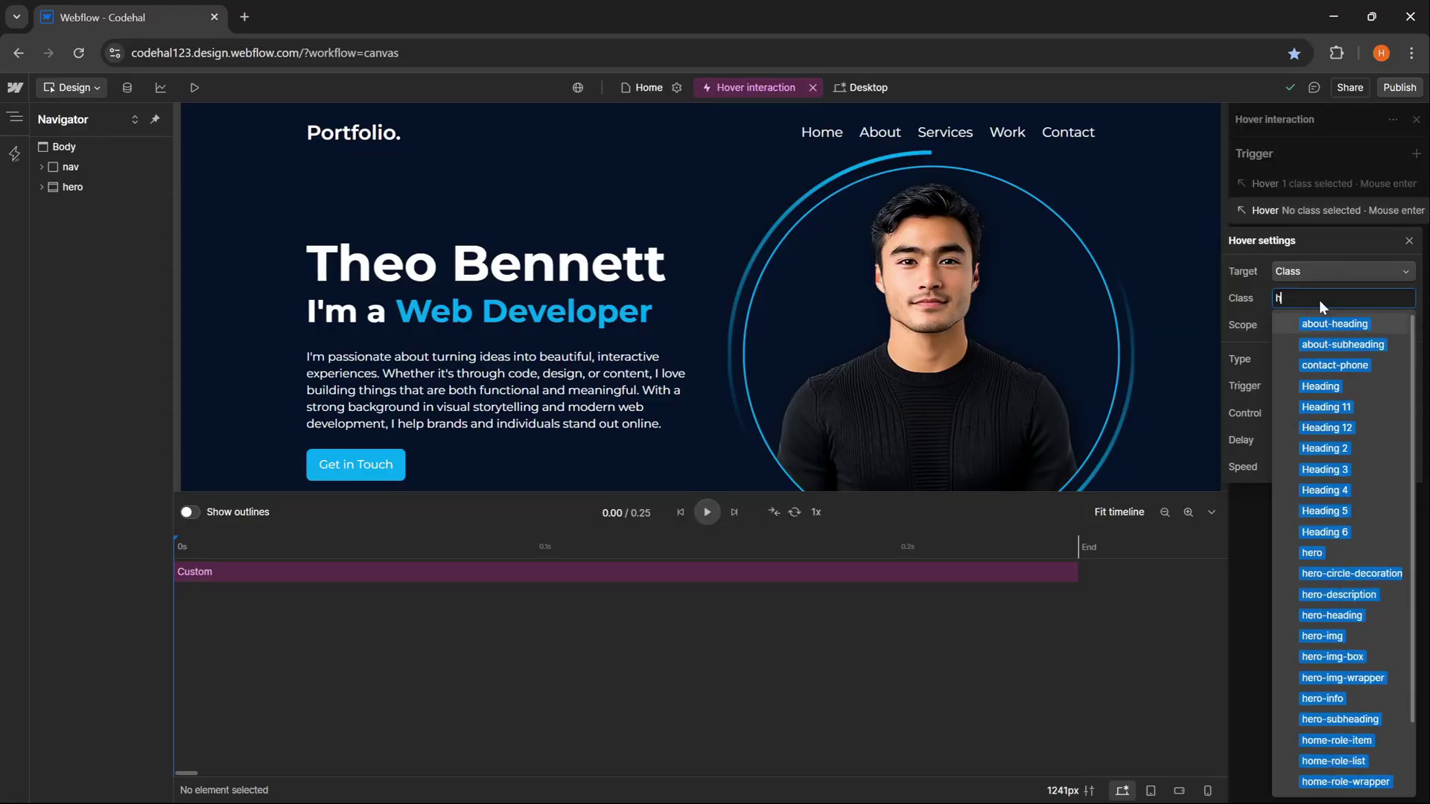
text(hero)
click(1337, 450)
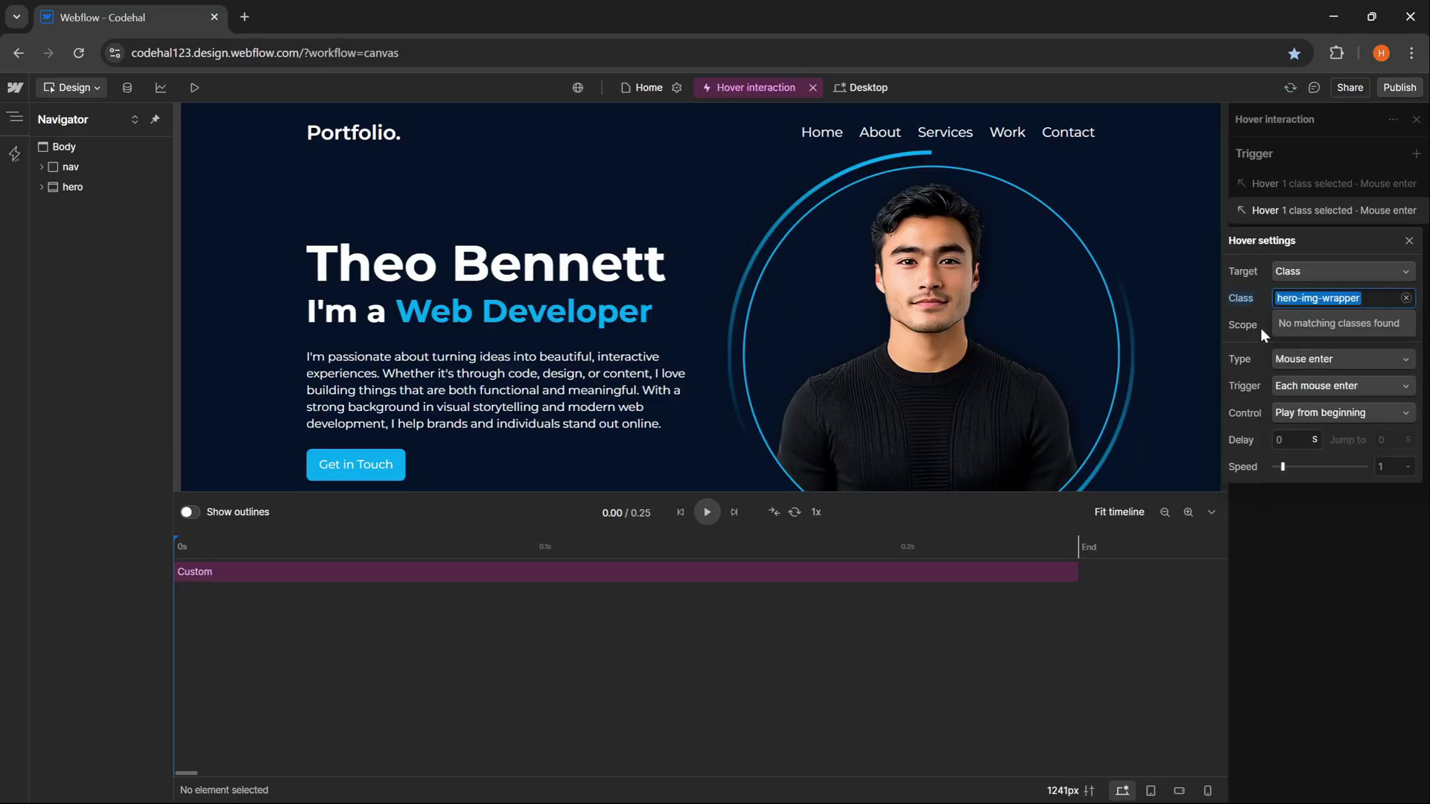
click(1309, 360)
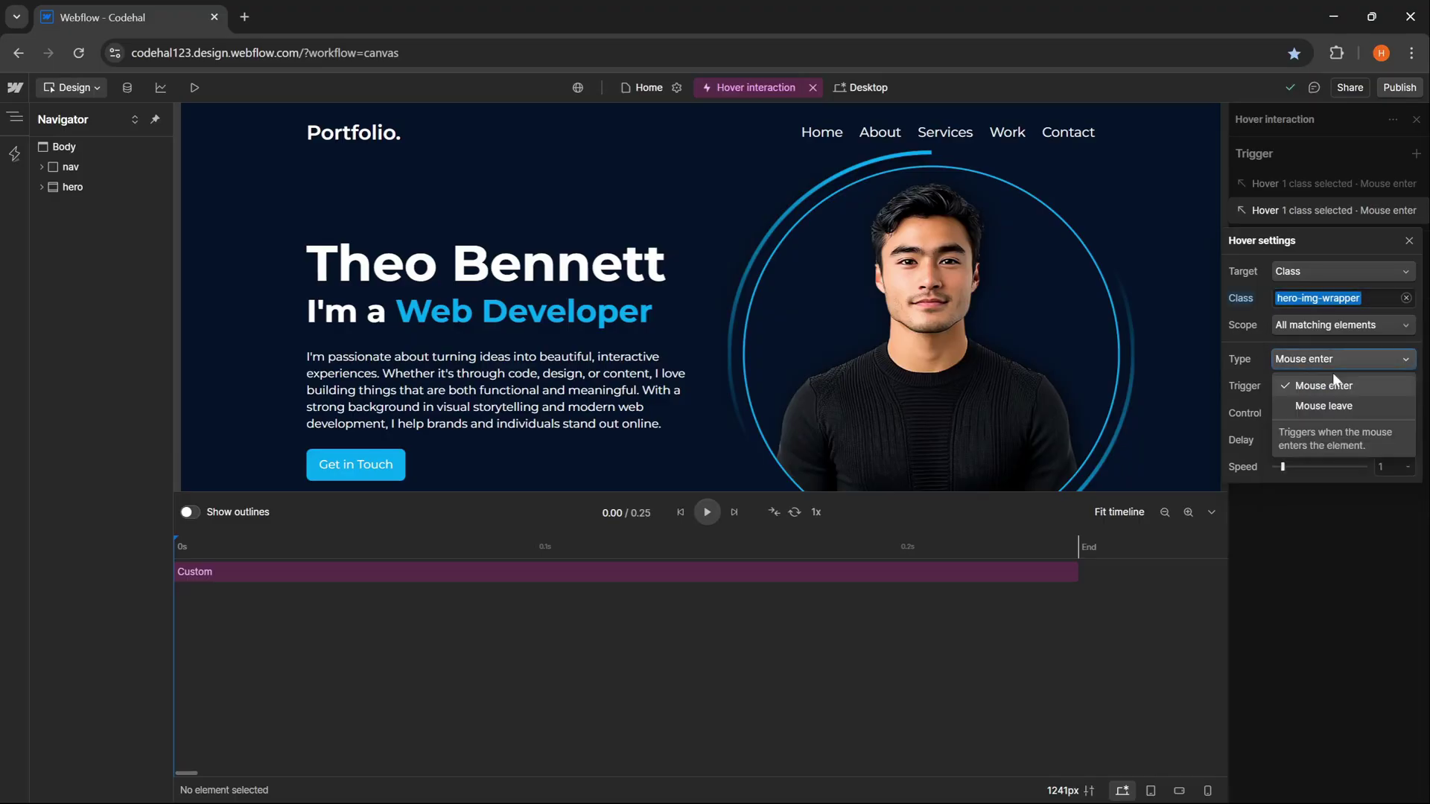
click(1346, 403)
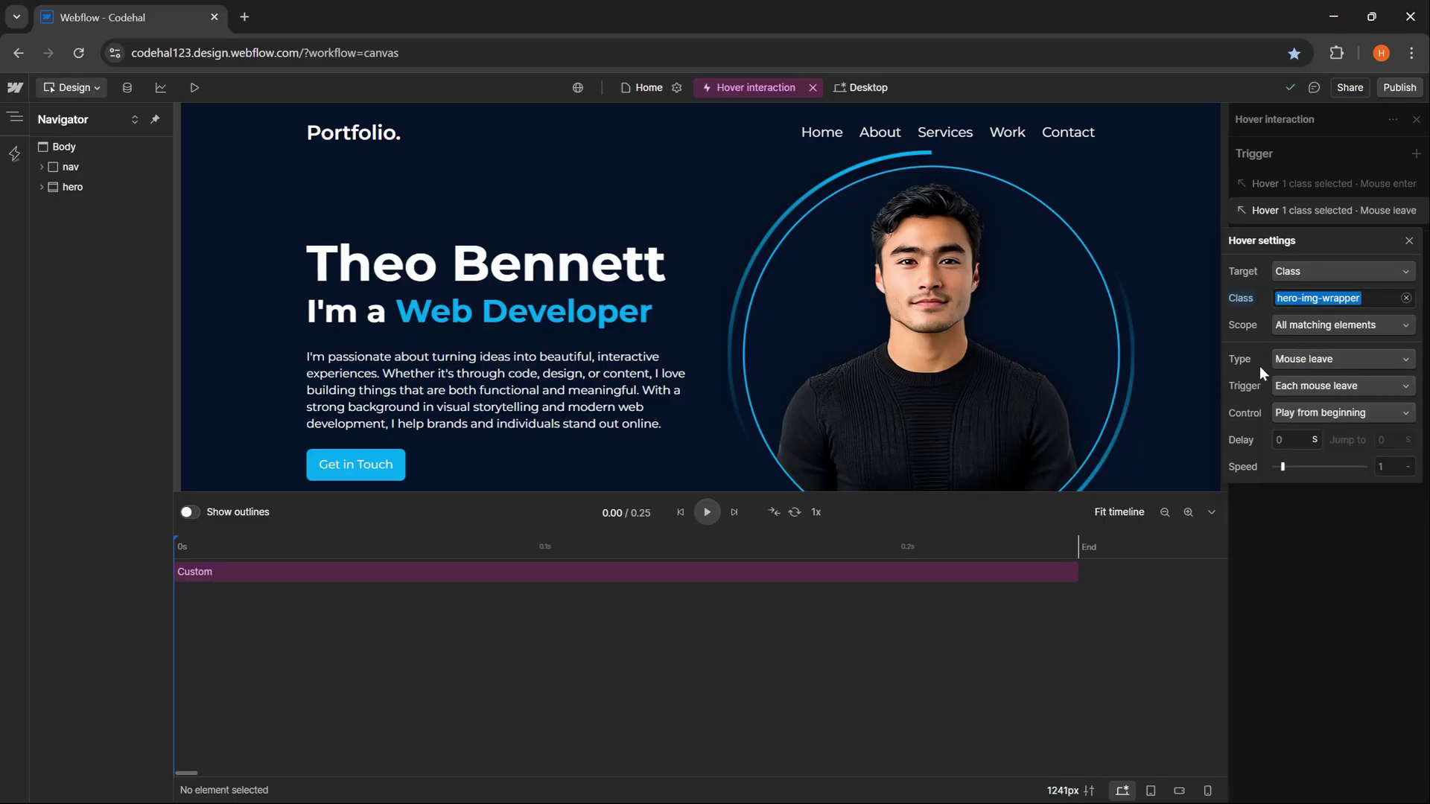
click(1288, 412)
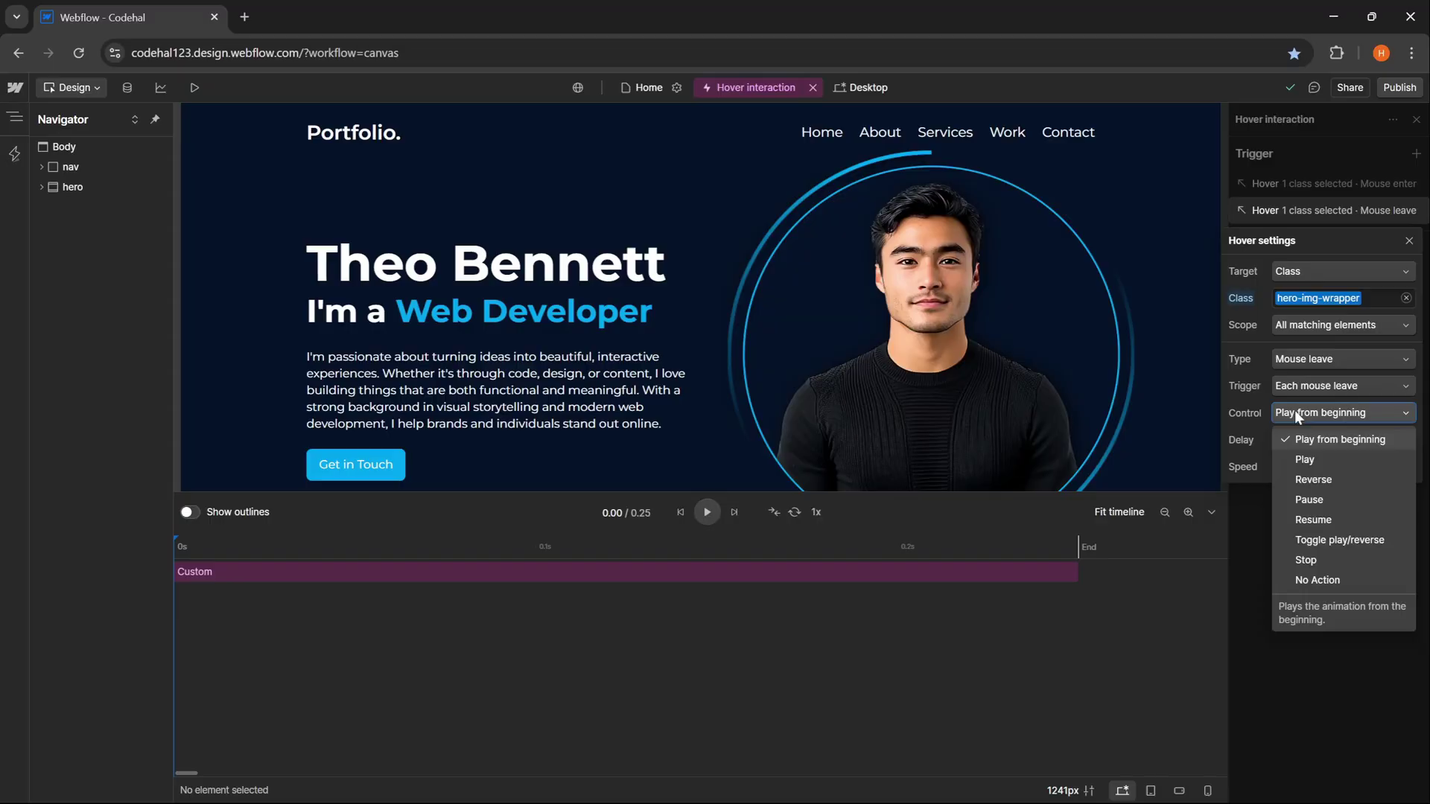
click(1328, 500)
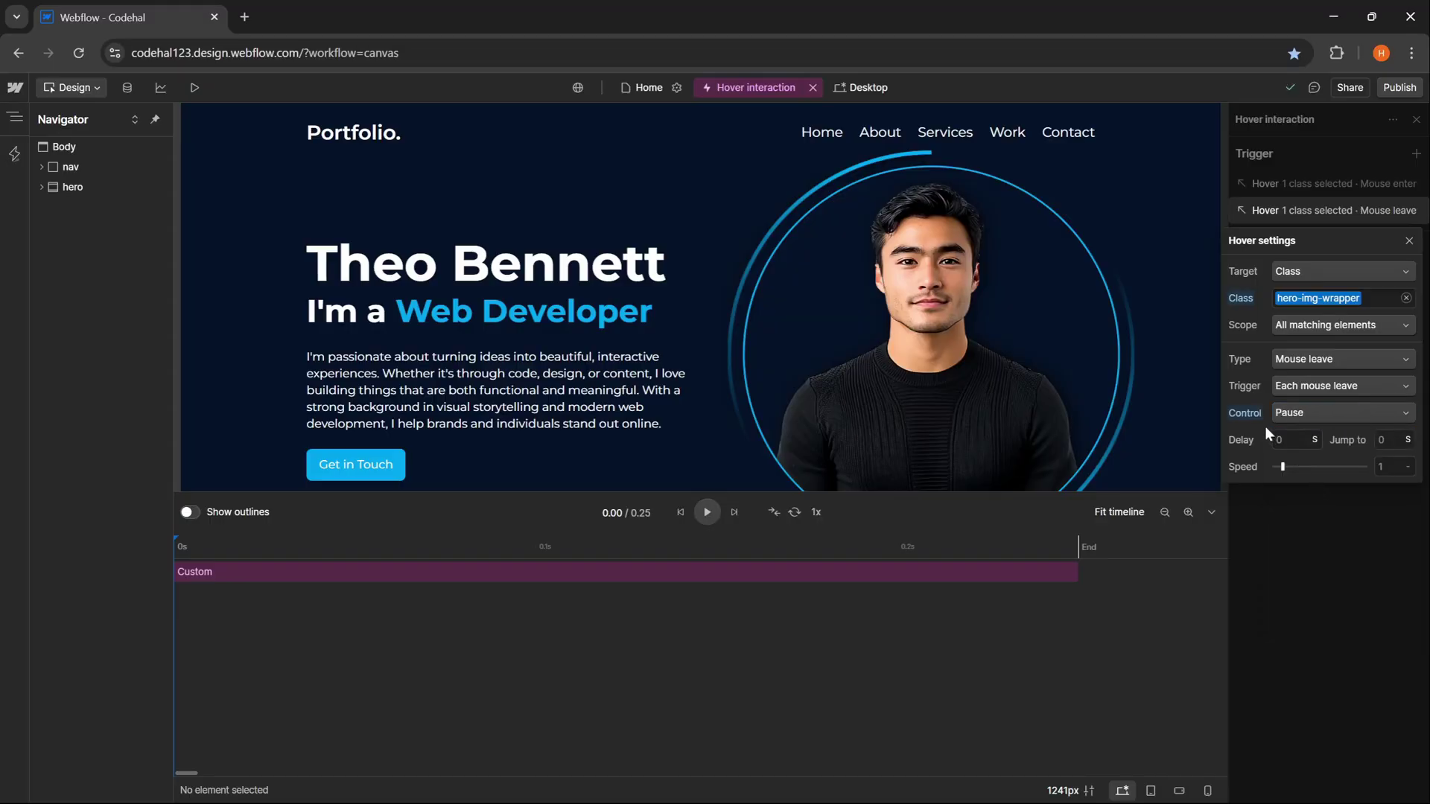
click(1321, 502)
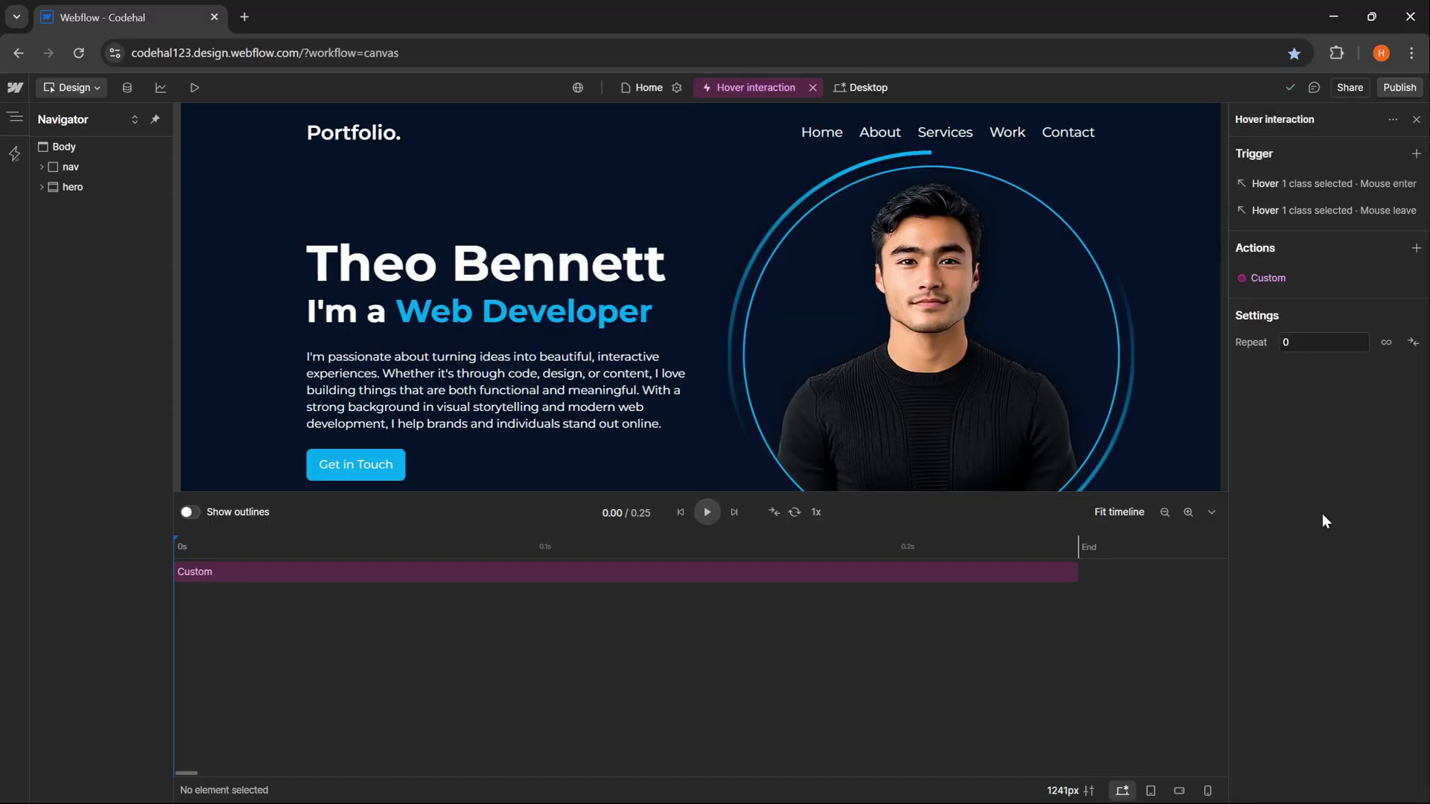
- Point the hover Custom action at the hero-circle-decoration class
click(1293, 284)
click(1295, 214)
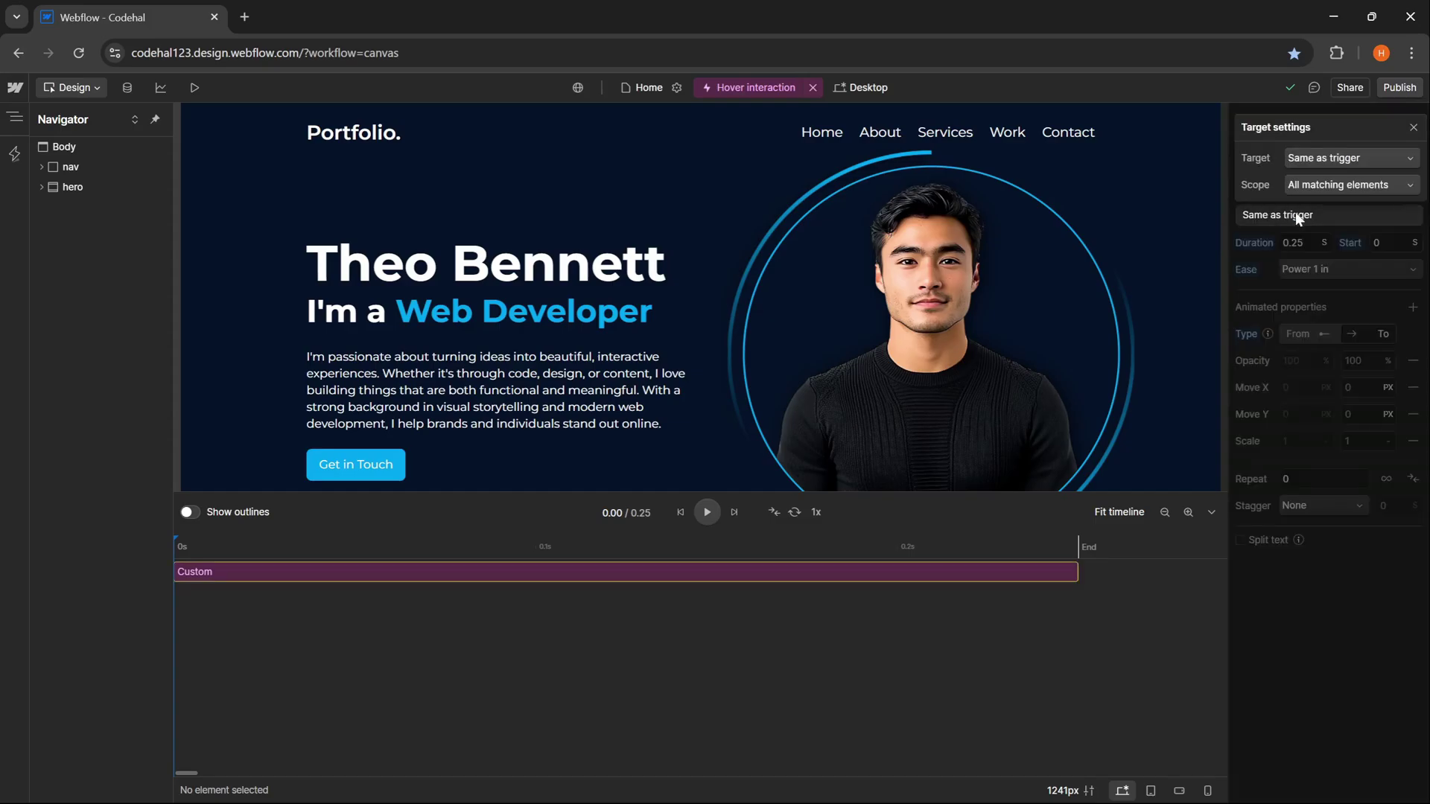
click(1320, 159)
click(1314, 225)
click(1310, 298)
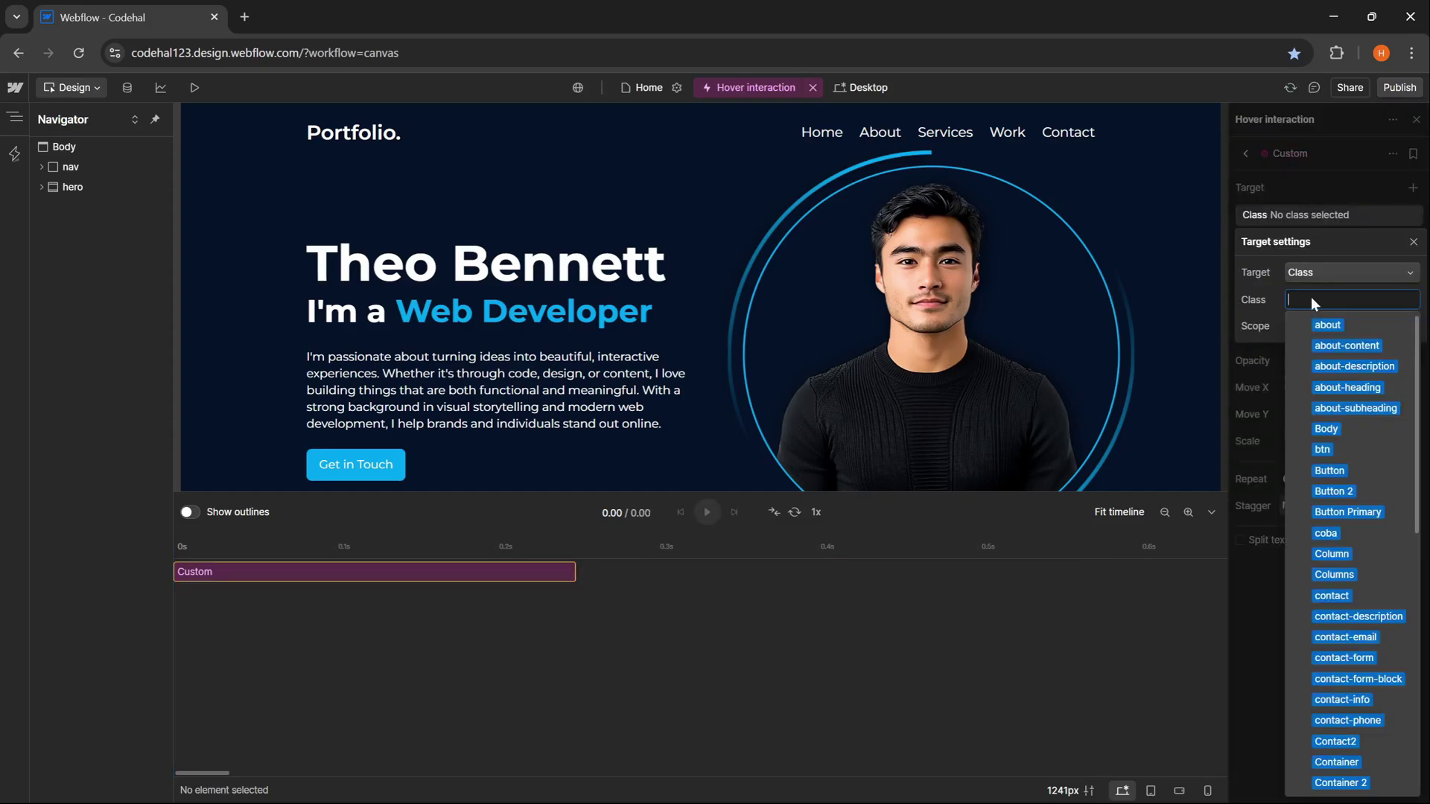
text(her)
click(1341, 345)
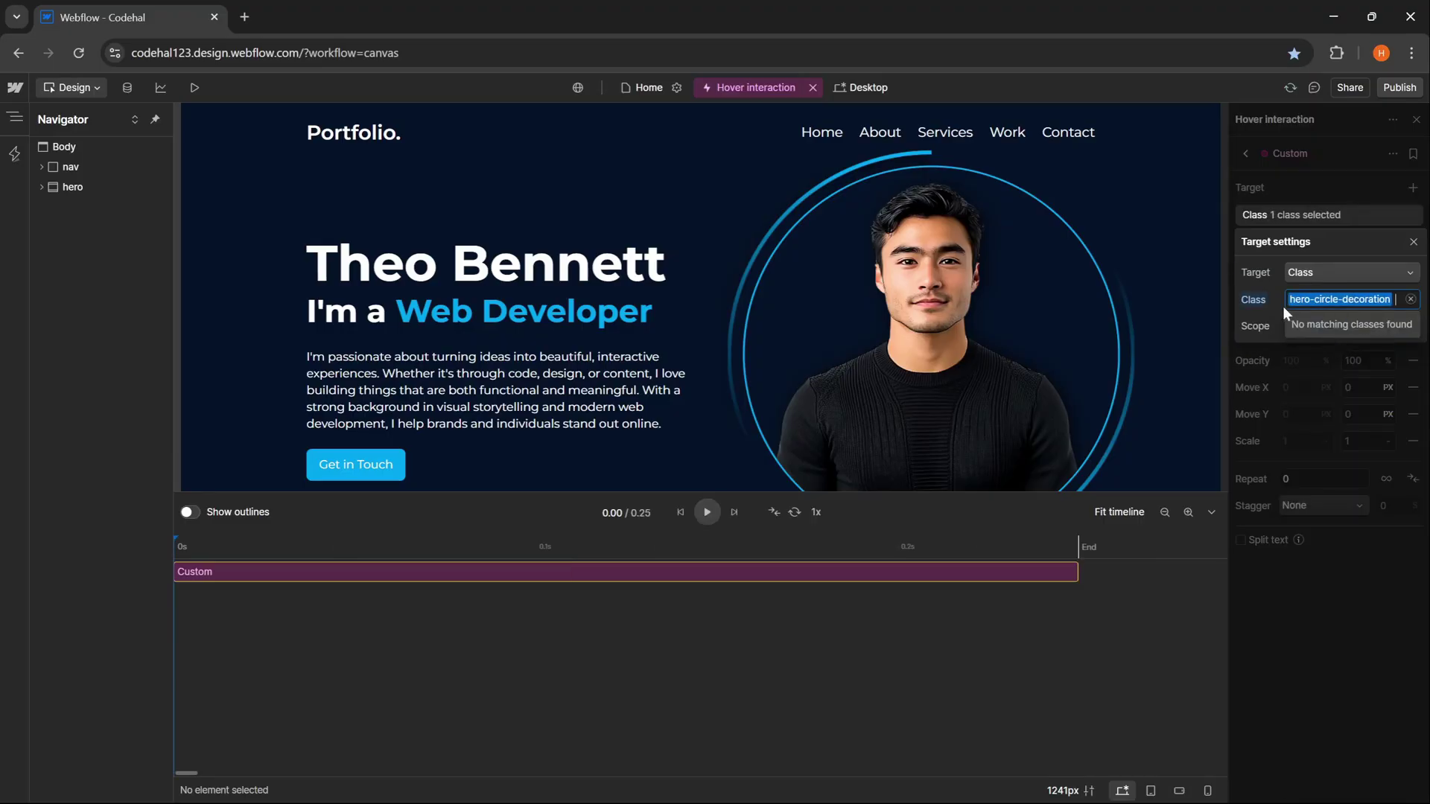
click(1257, 346)
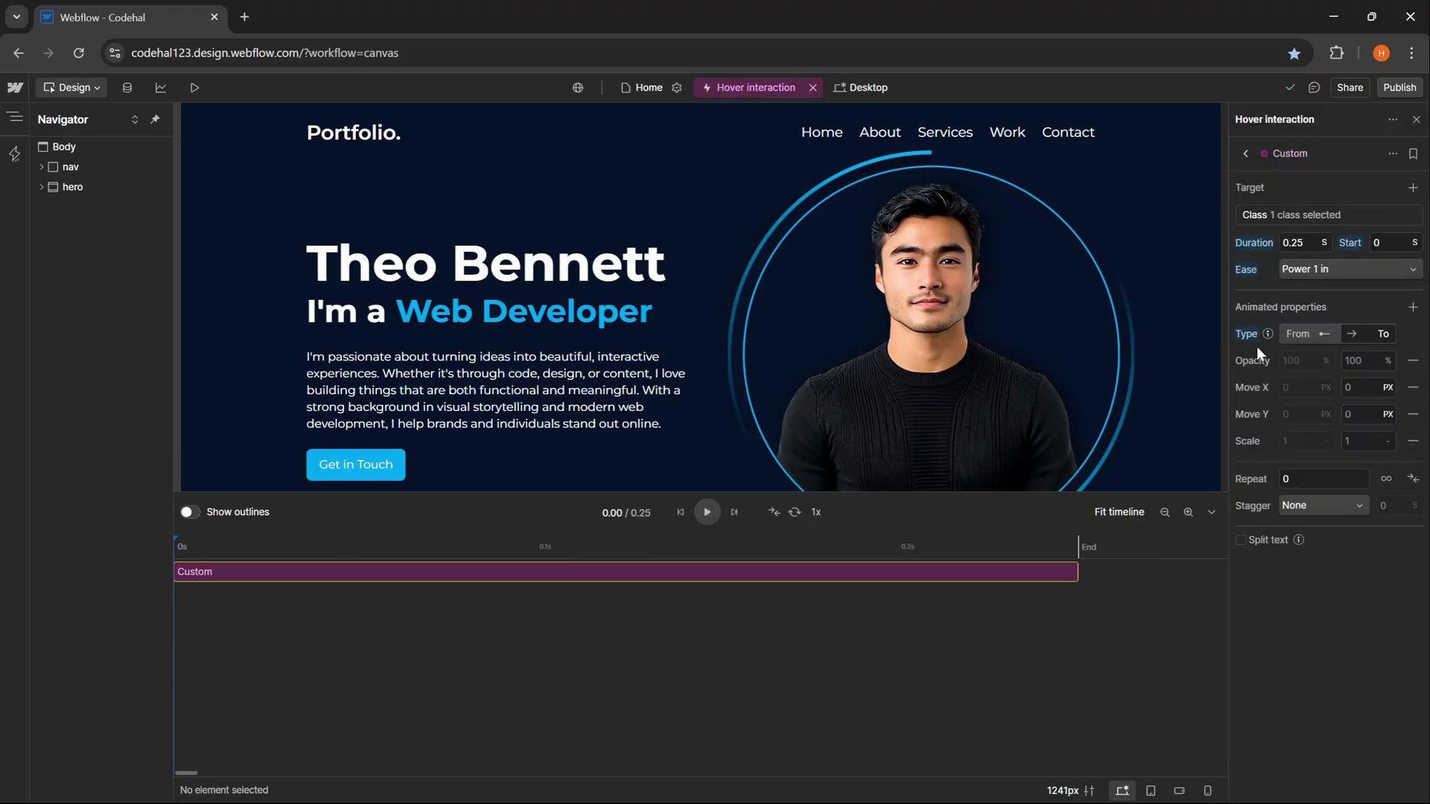
- Give the action a 1 s duration with Sine in out easing
click(1293, 243)
click(1300, 269)
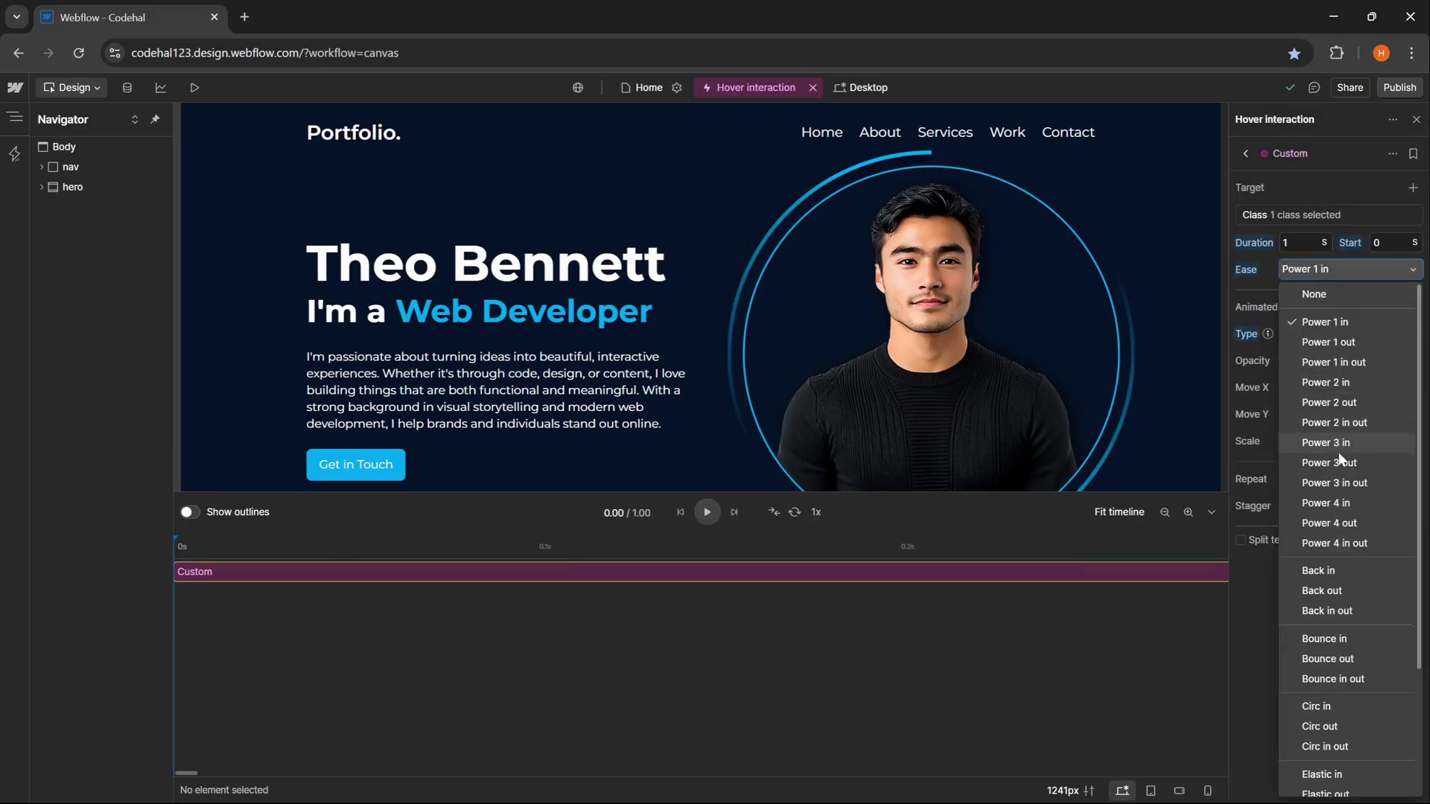
scroll(1356, 596, down, 5)
click(1362, 771)
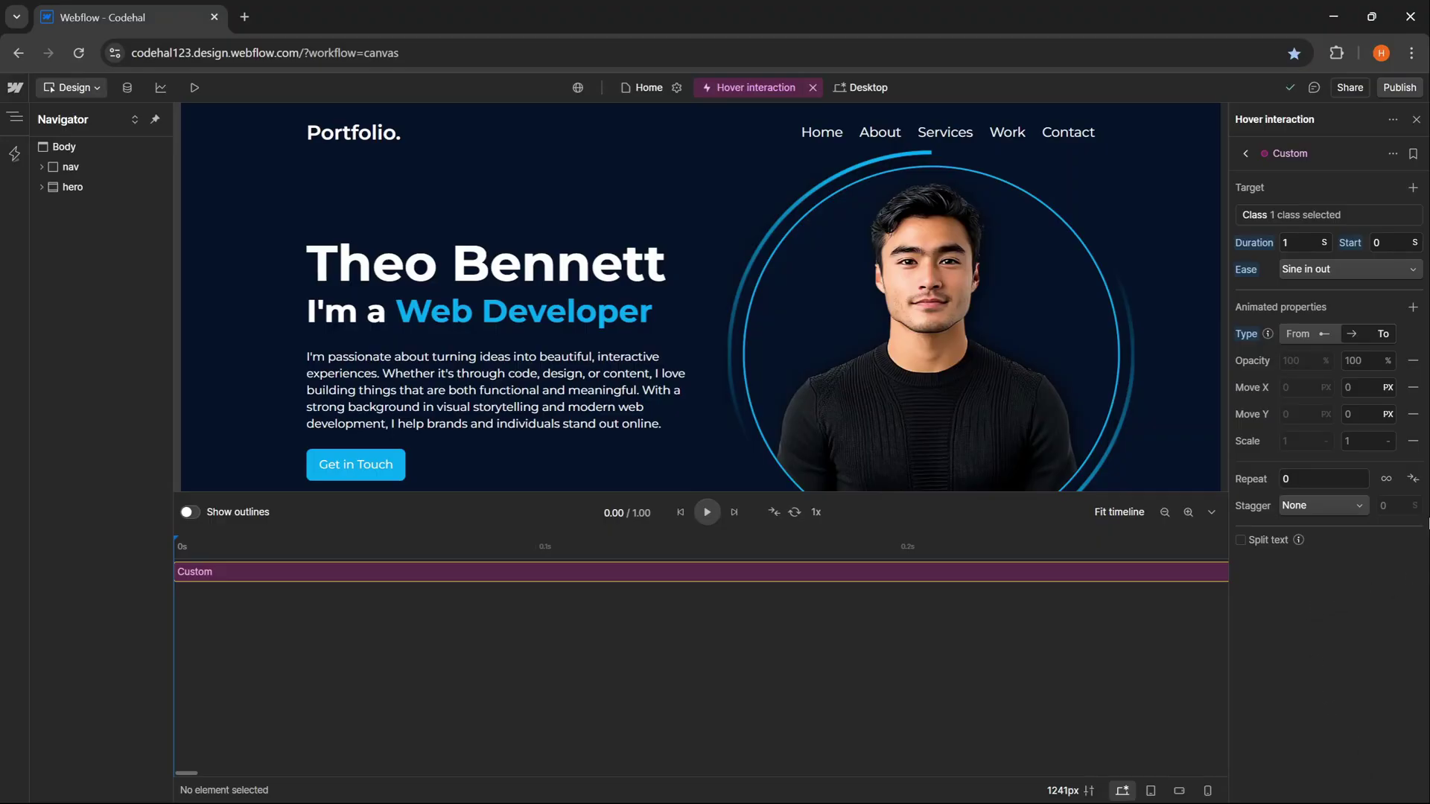
- Replace Scale, Move Y, Move X and Opacity with Rotate 360°, repeating infinitely
click(1413, 441)
click(1413, 415)
click(1413, 388)
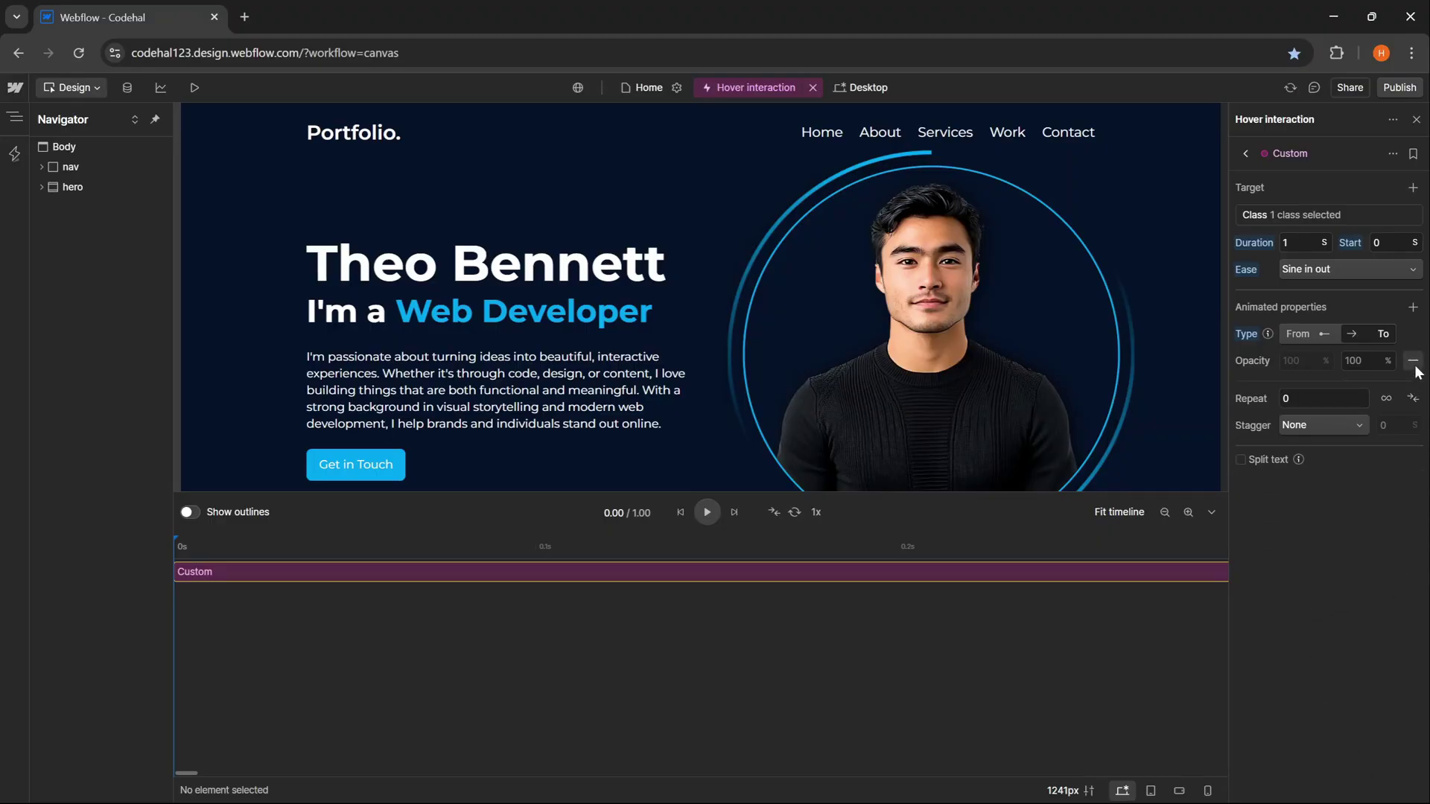
click(1413, 360)
click(1413, 308)
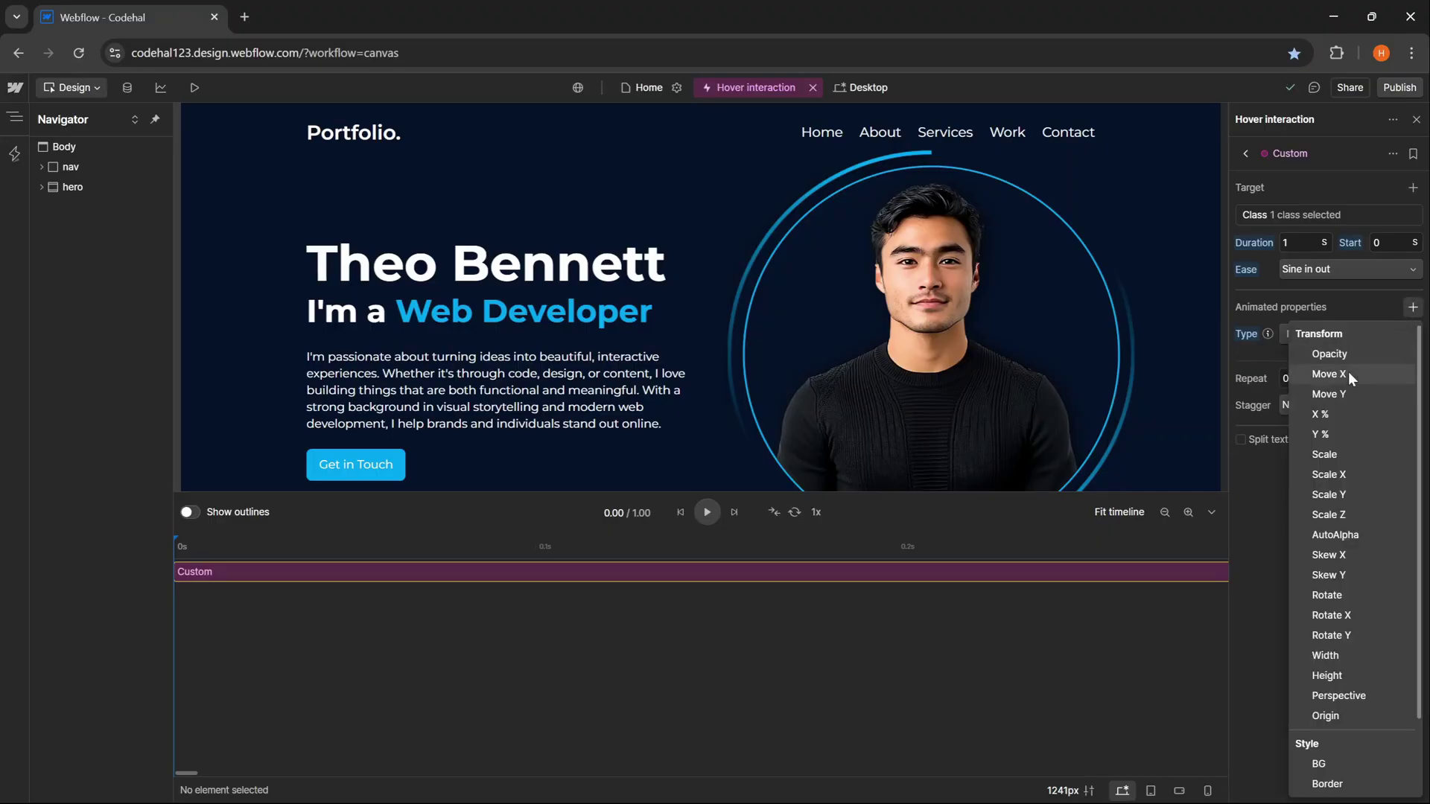
click(1354, 593)
click(1260, 521)
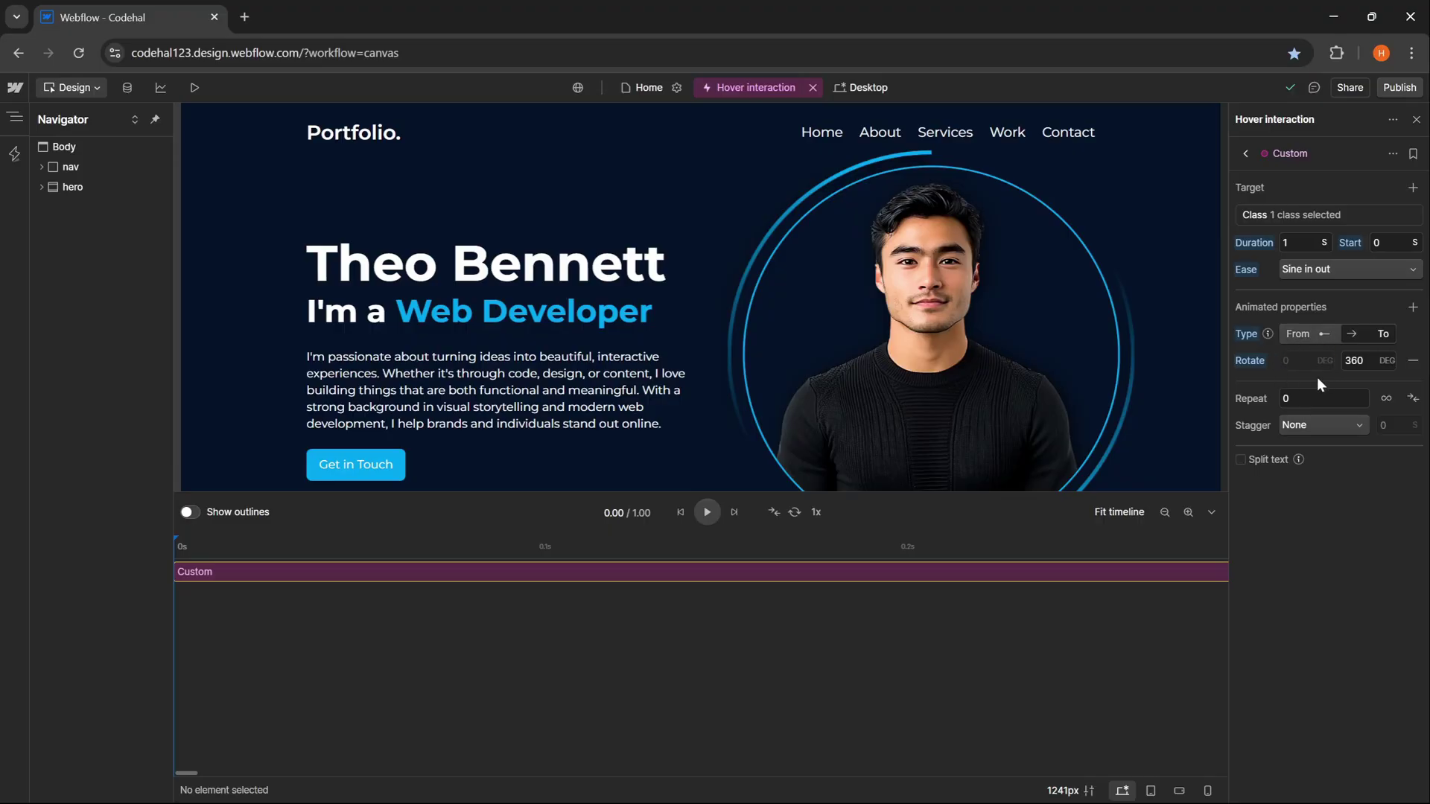
click(1387, 400)
- Rename the hover action 'Circle Decoration – Rotate Loop', then preview the site
click(1392, 154)
click(1389, 176)
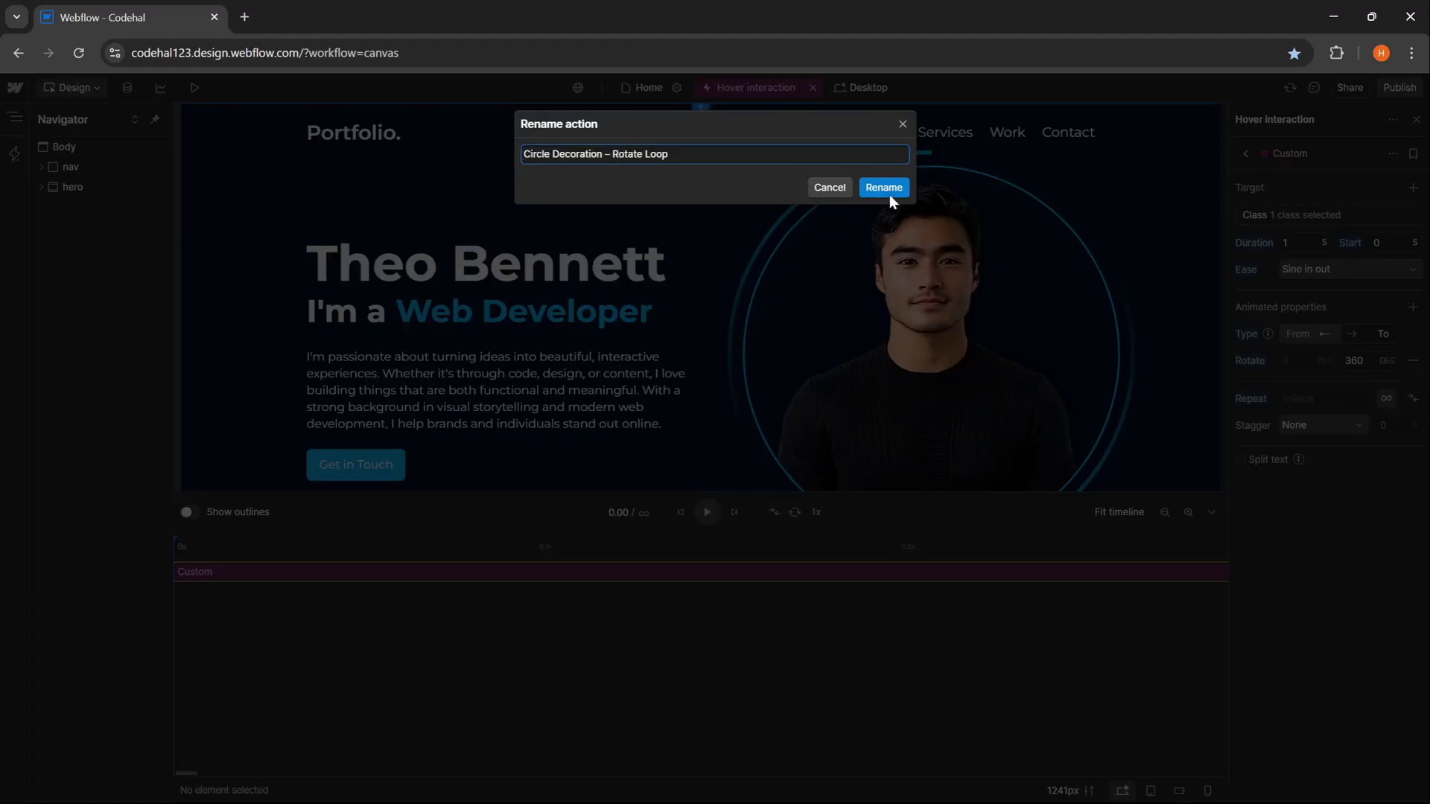
click(888, 193)
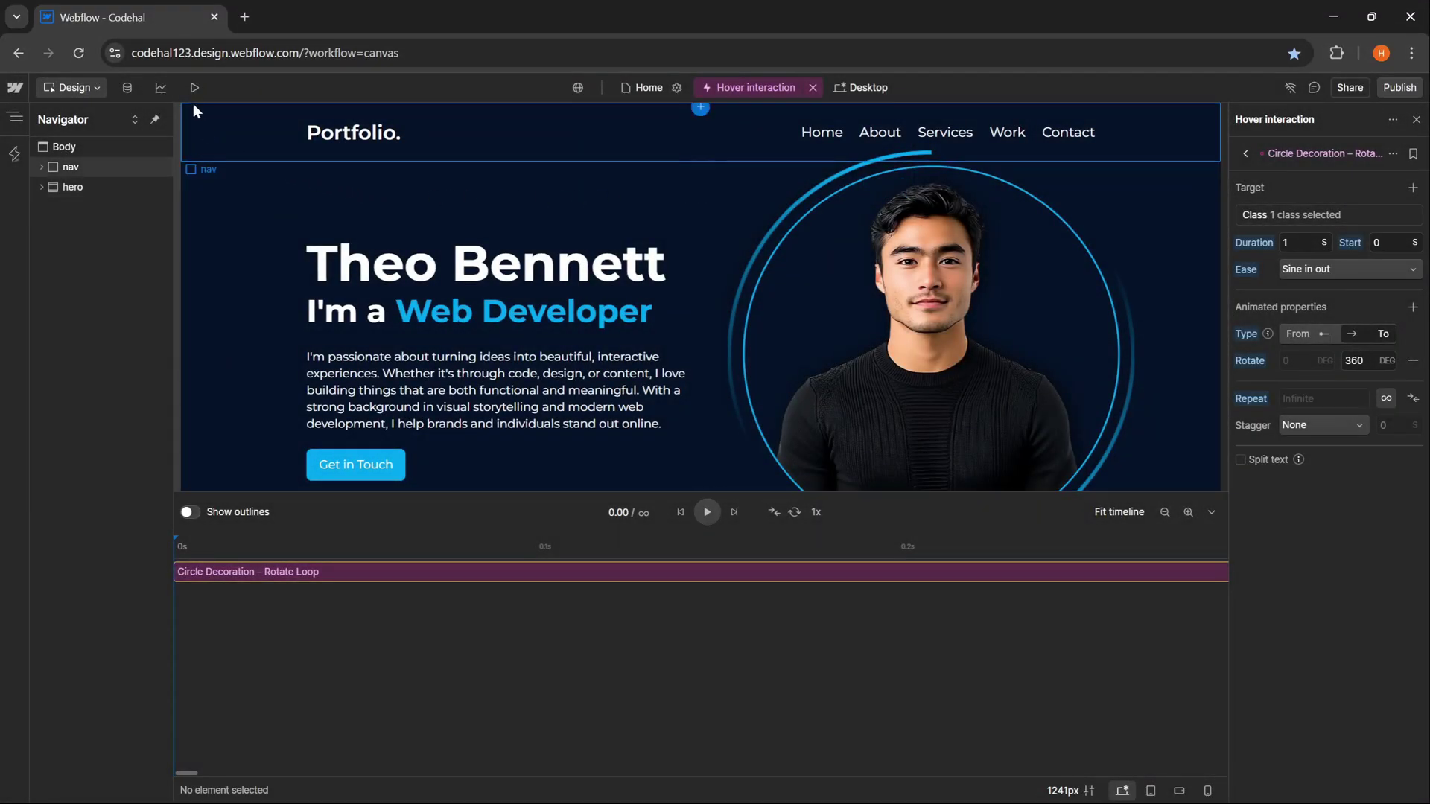
click(192, 89)
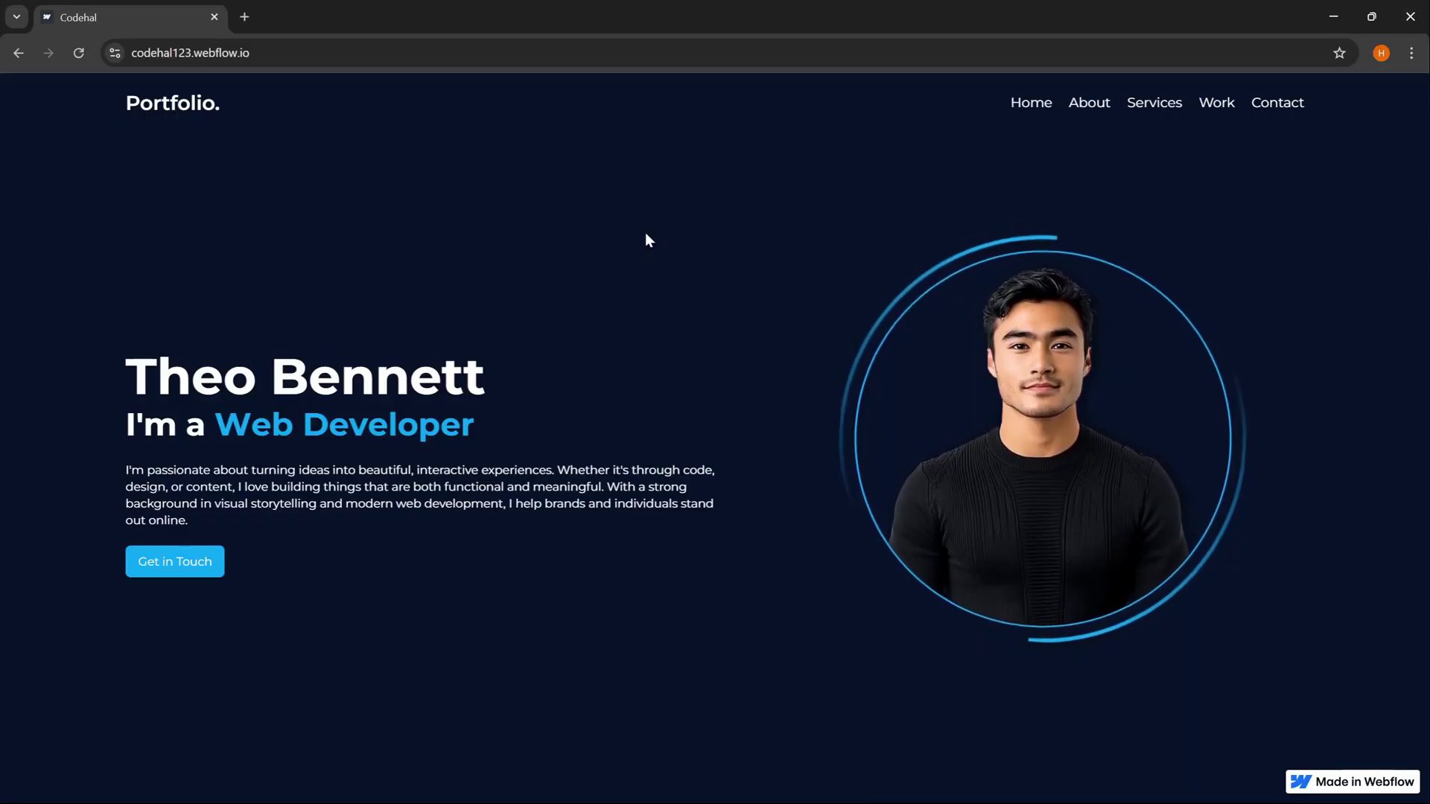
- Reload the published codehal123.webflow.io page twice to replay the hero entrance animations
key(F5)
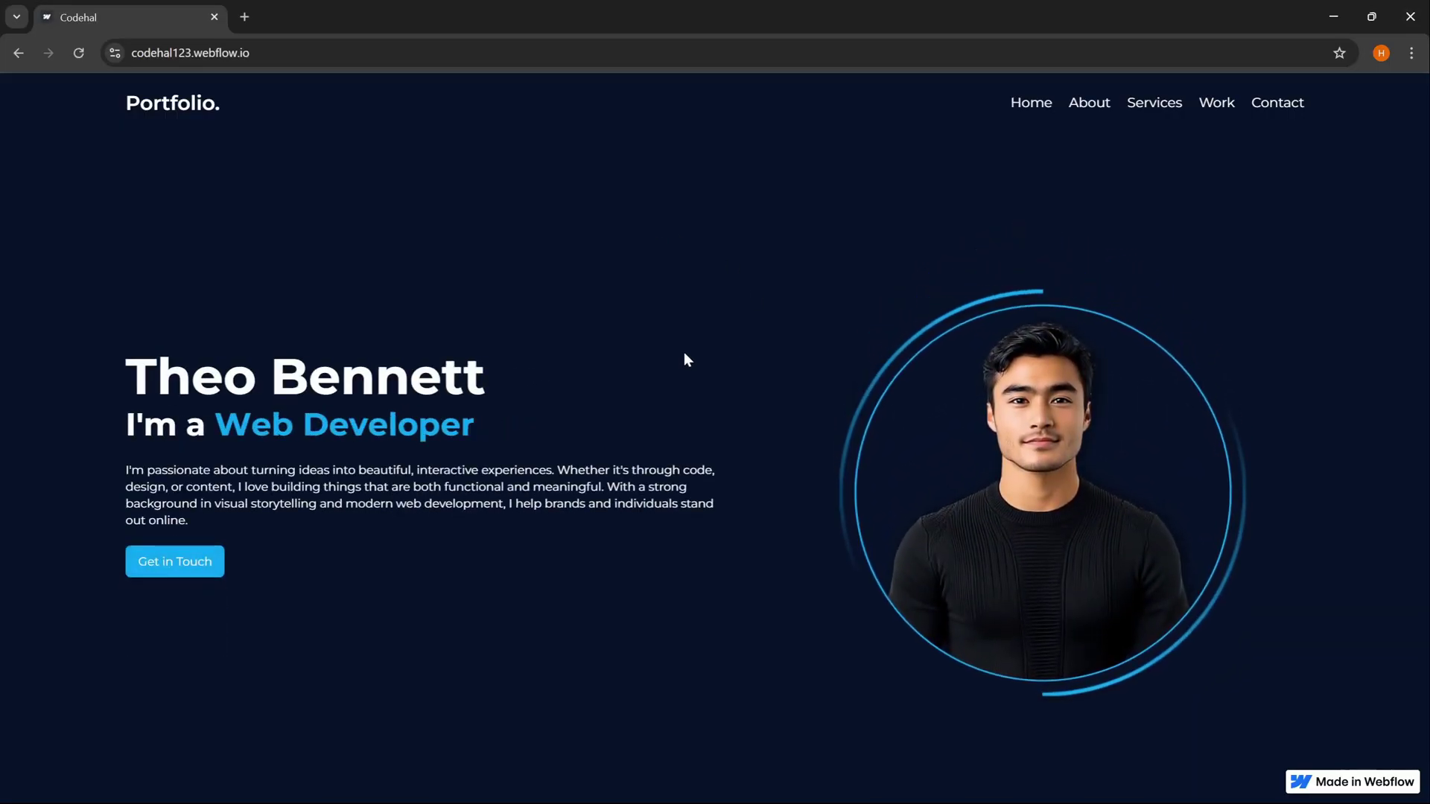
key(F5)
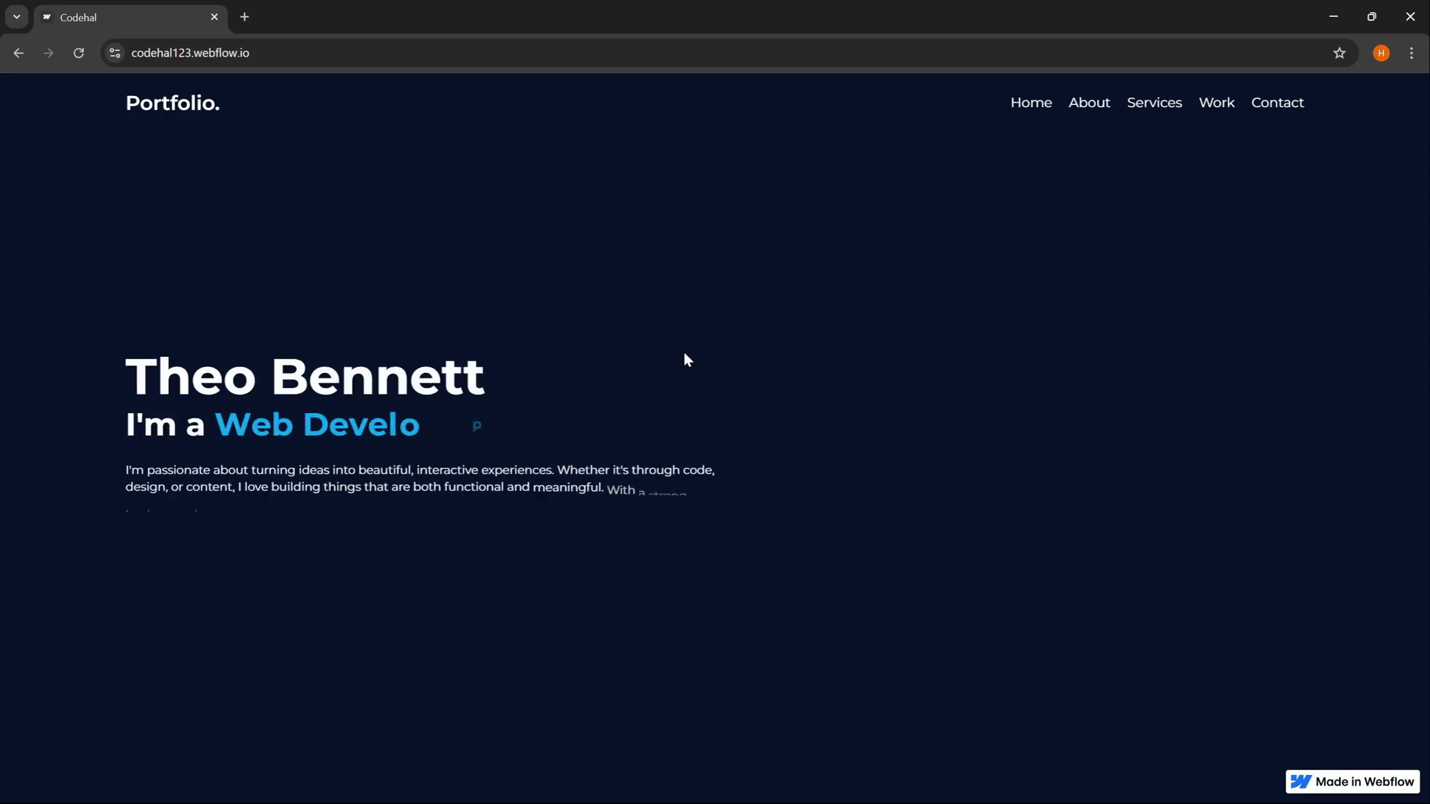